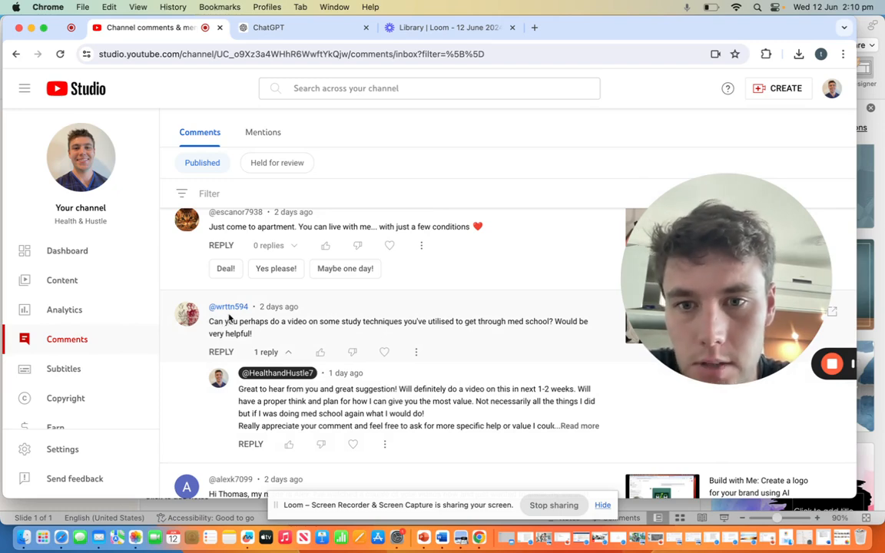
Step: Open Microsoft PowerPoint and place the cursor in the title placeholder of the blank presentation's first slide
scroll(284, 300, "down", 1)
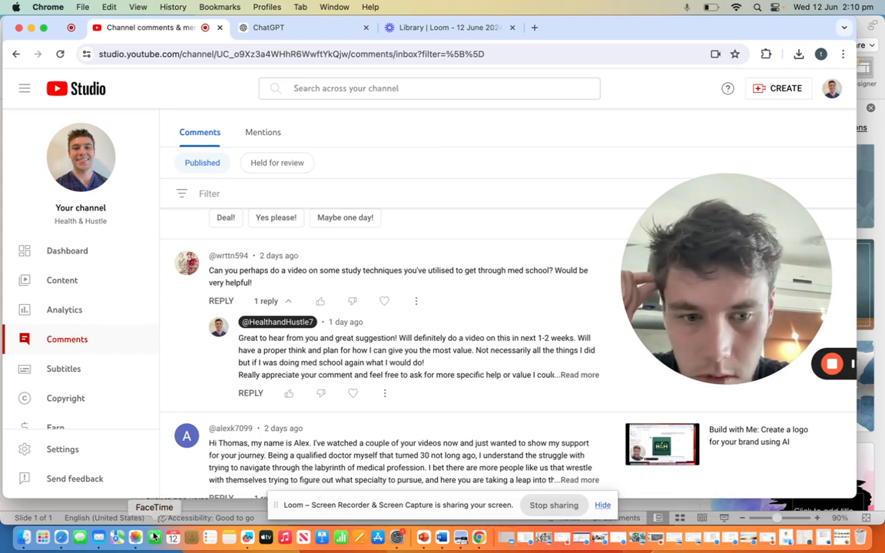
left_click(50, 542)
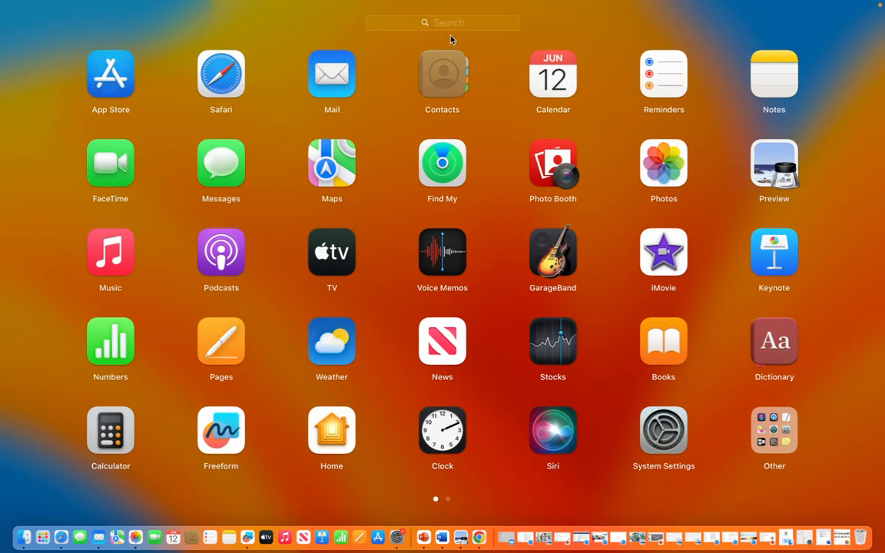
left_click(450, 25)
type("power")
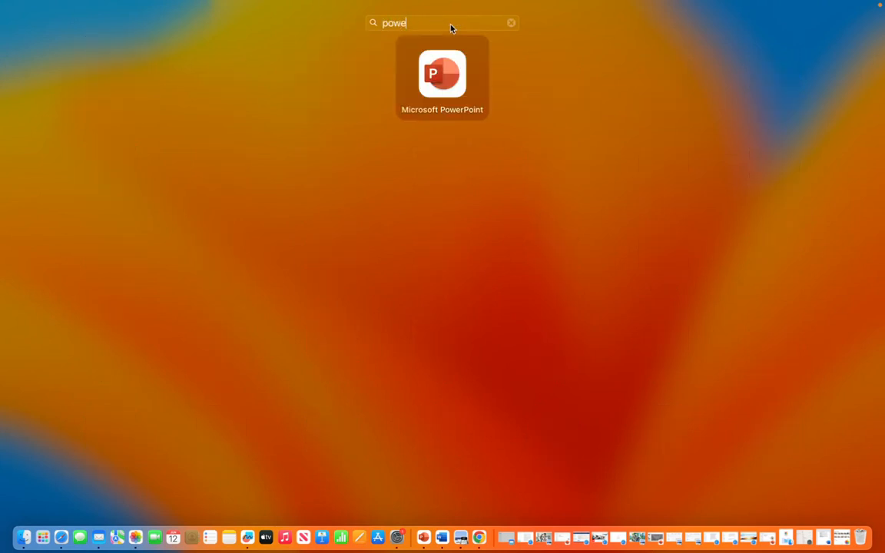
key("Return")
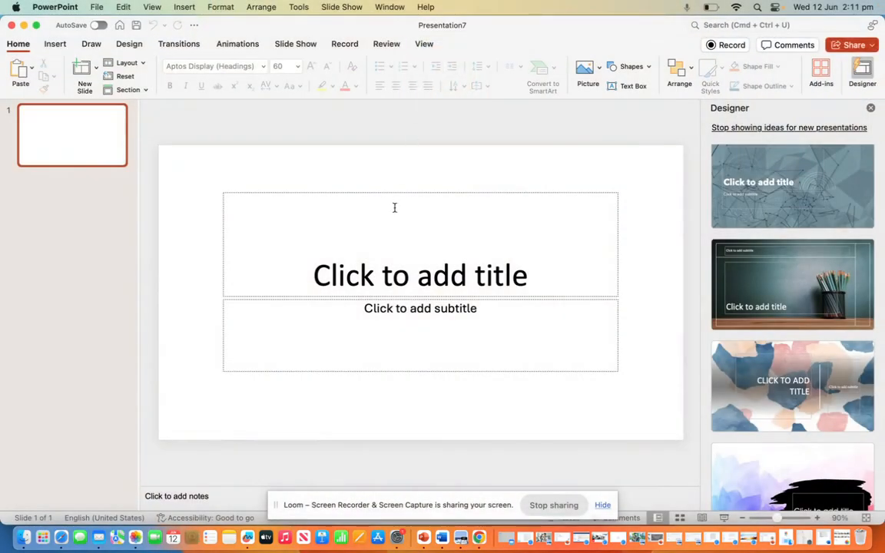
left_click(411, 277)
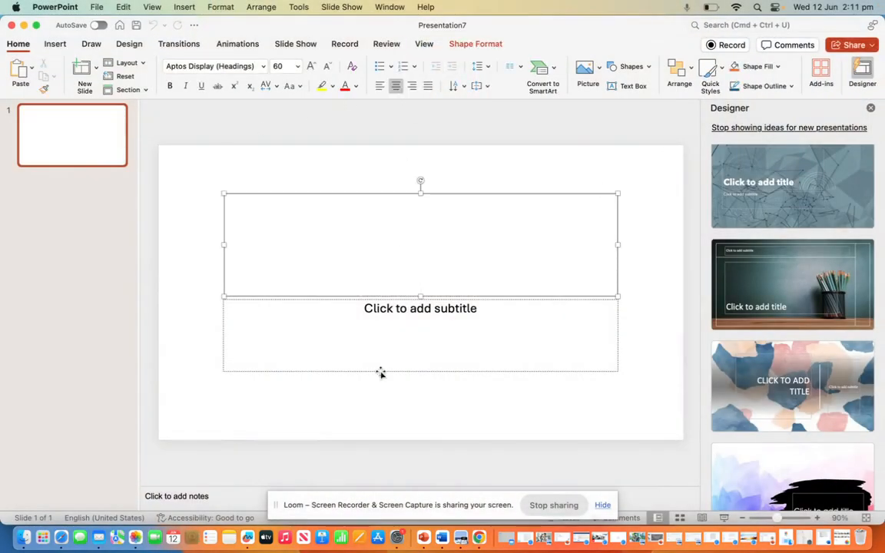
Step: Switch to ChatGPT in Chrome and begin a prompt reading "i am going to make a course on study techniques, tips, productivity"
left_click(478, 540)
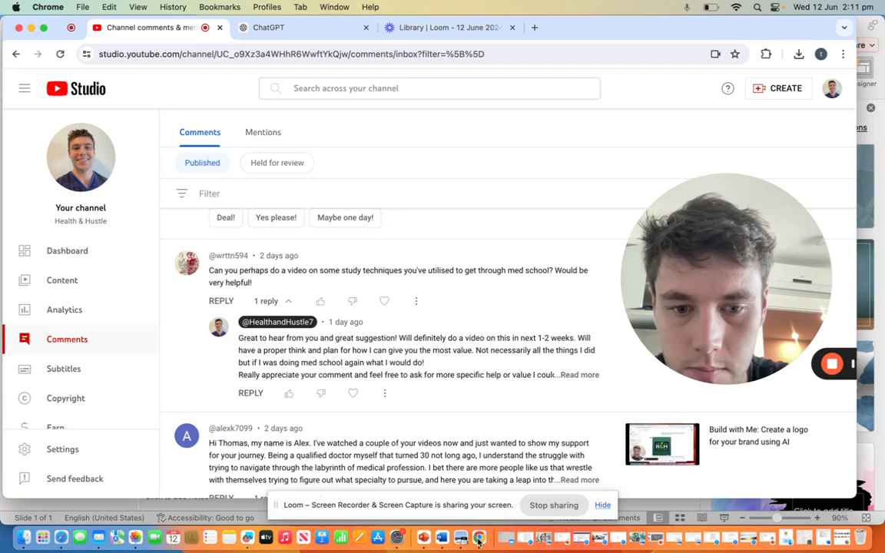
left_click(291, 28)
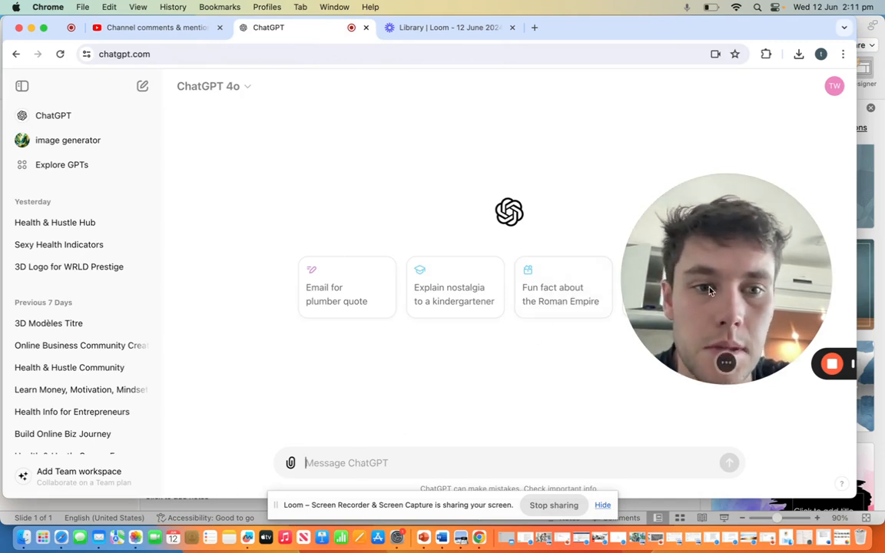
left_click_drag(710, 280, 97, 181)
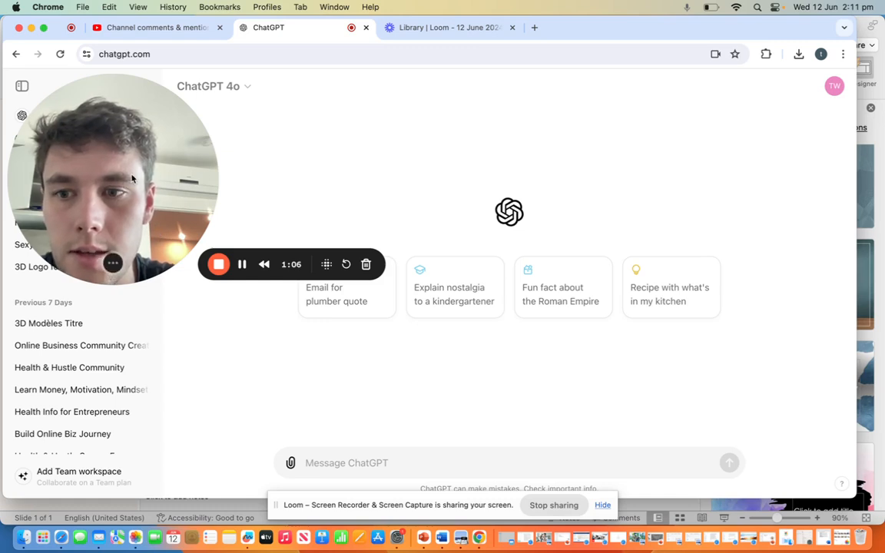
left_click_drag(132, 180, 118, 132)
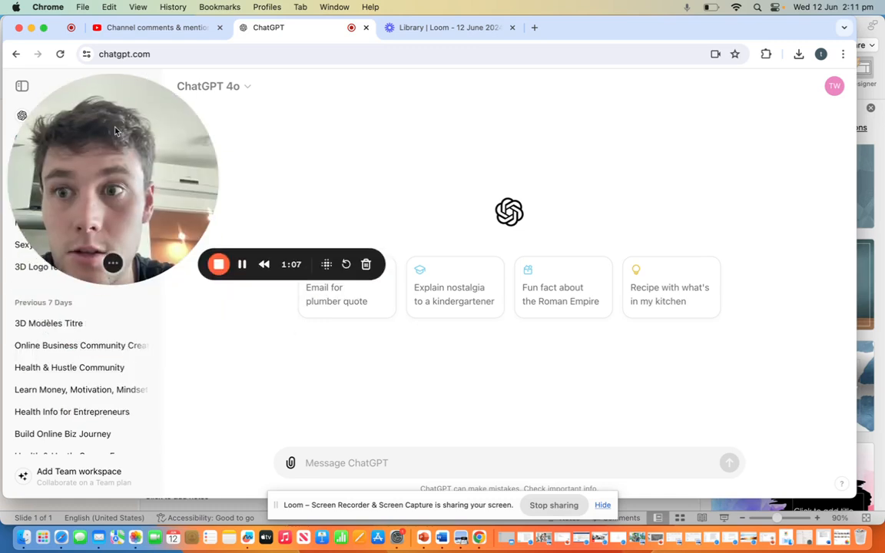
left_click(350, 462)
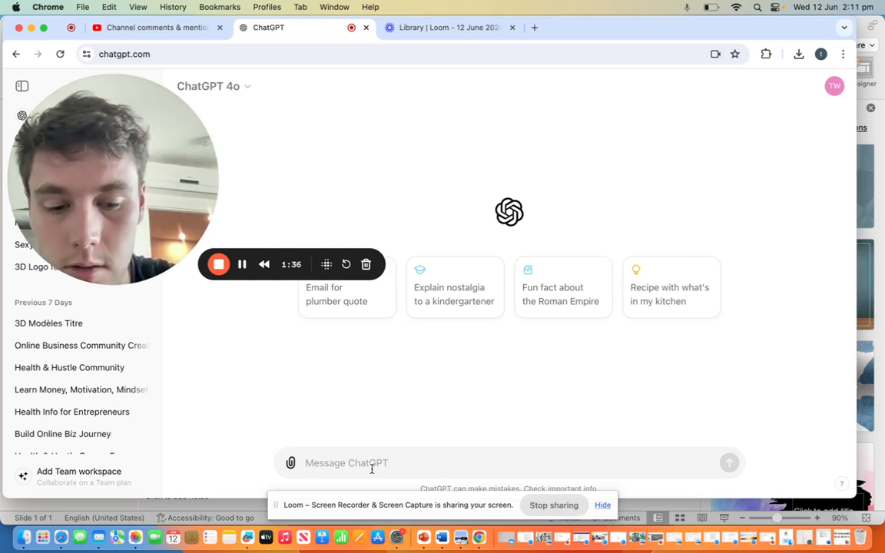
type("i")
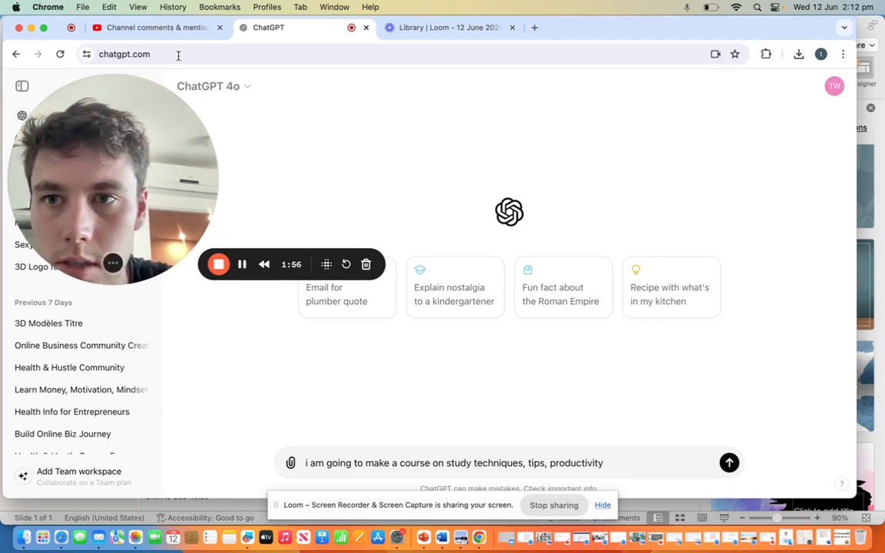
Step: Check the viewer comment in YouTube Studio that requests a video on study techniques for med school
left_click(166, 29)
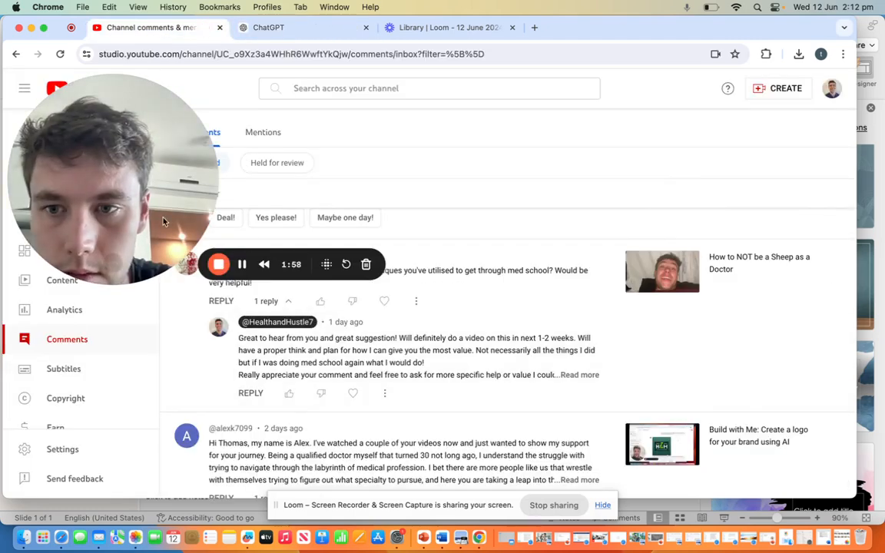
left_click_drag(142, 203, 129, 408)
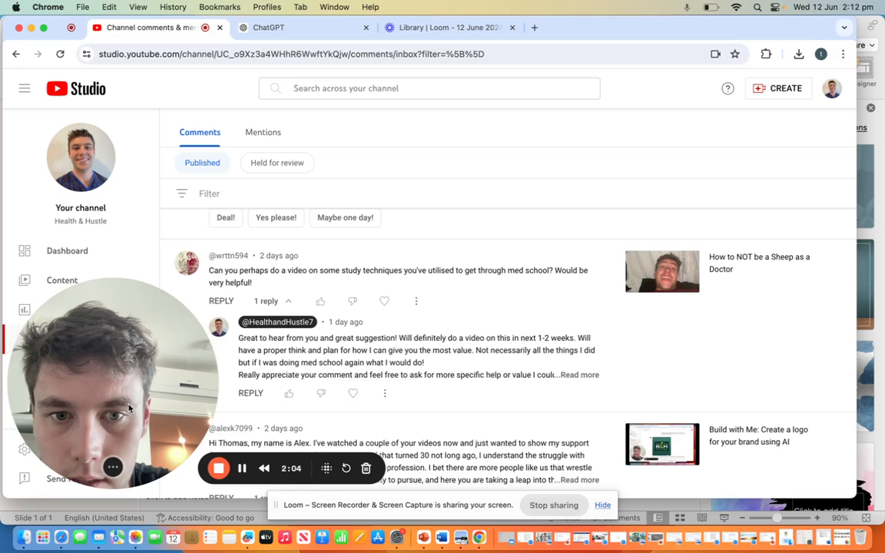
left_click_drag(129, 408, 153, 221)
Step: Return to ChatGPT, complete the draft prompt with "on getting through medical school" and send it
left_click(309, 27)
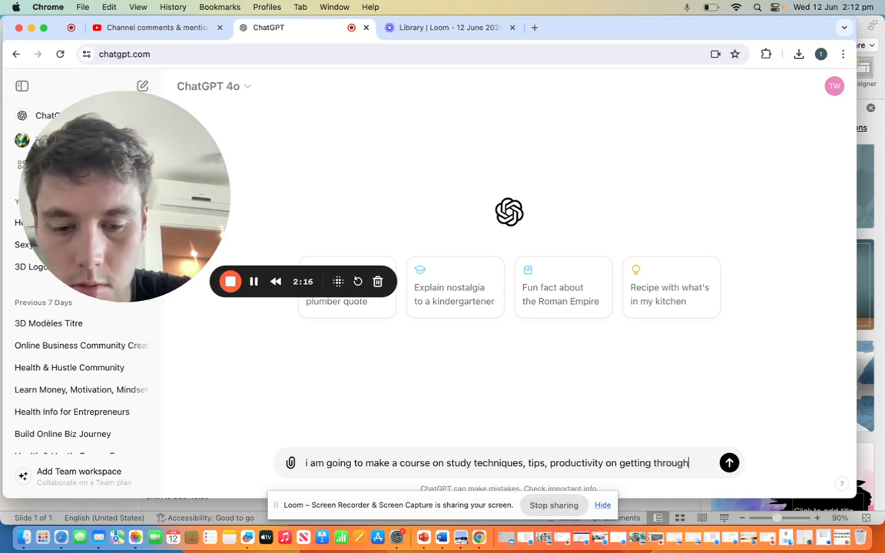
type("cla")
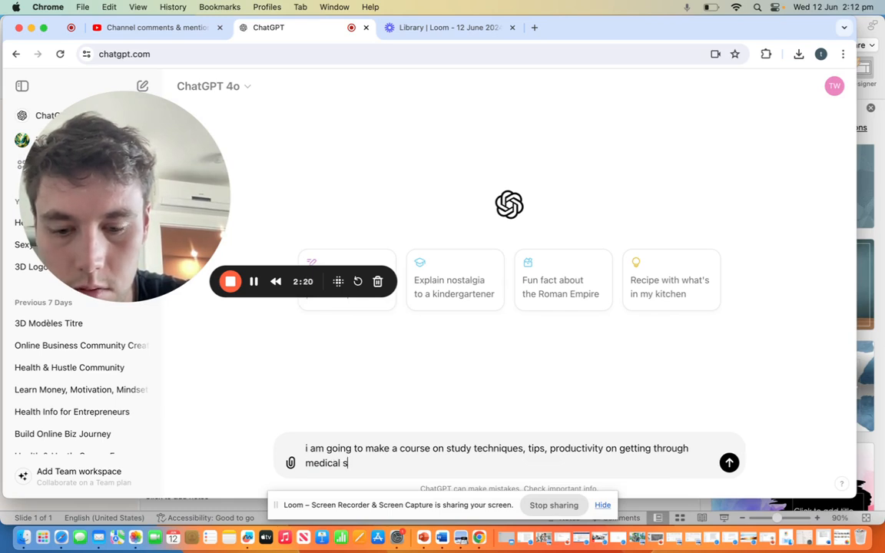
key("Return")
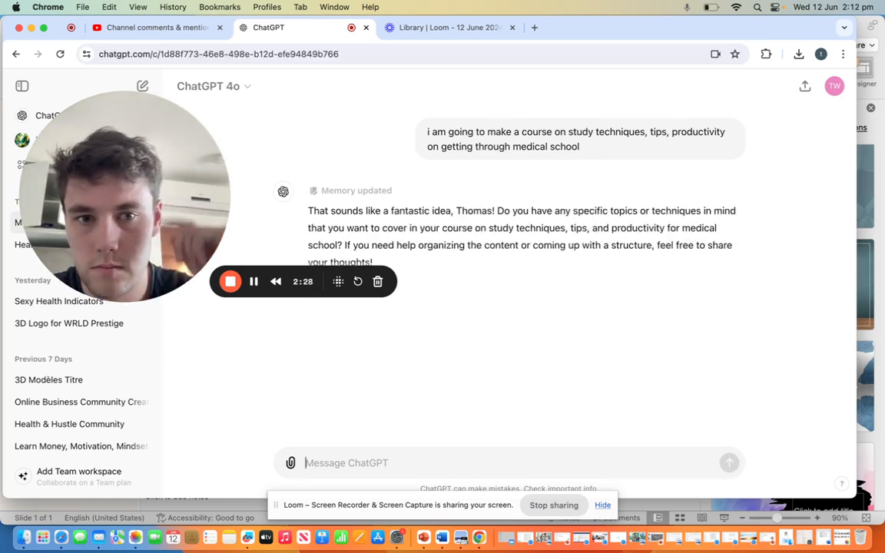
Step: Ask ChatGPT to give 5 modules on this course topic
type("dules on this to")
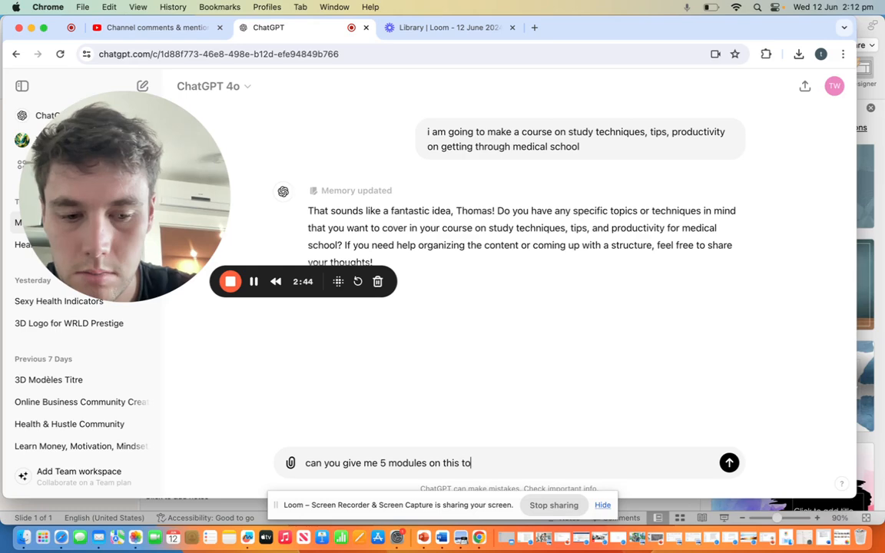
type("c")
key("Return")
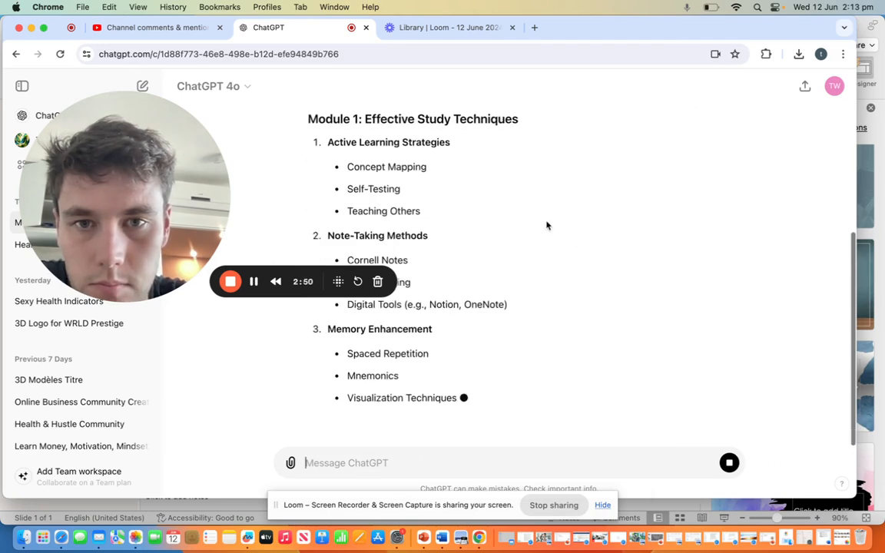
Step: Read the Module 1 topics in ChatGPT's five-module course outline, down to the start of Module 2
scroll(568, 208, "up", 5)
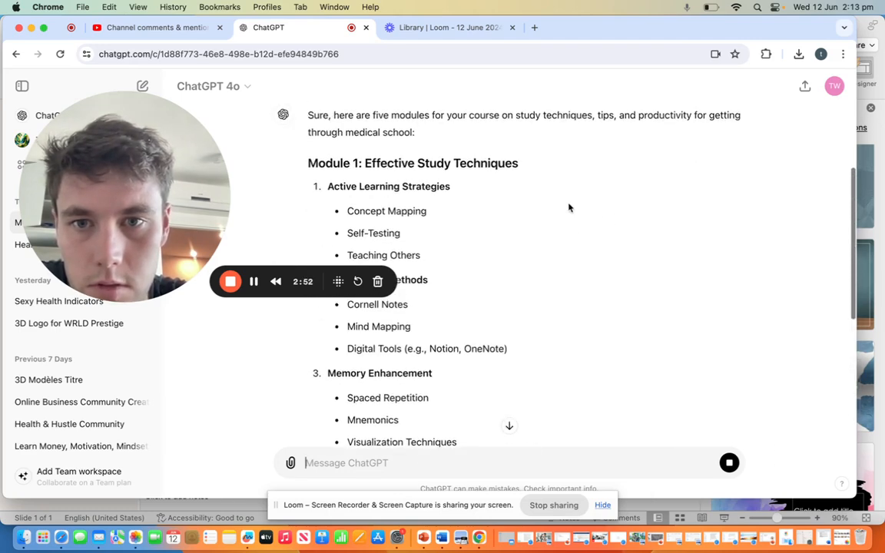
scroll(569, 207, "down", 1)
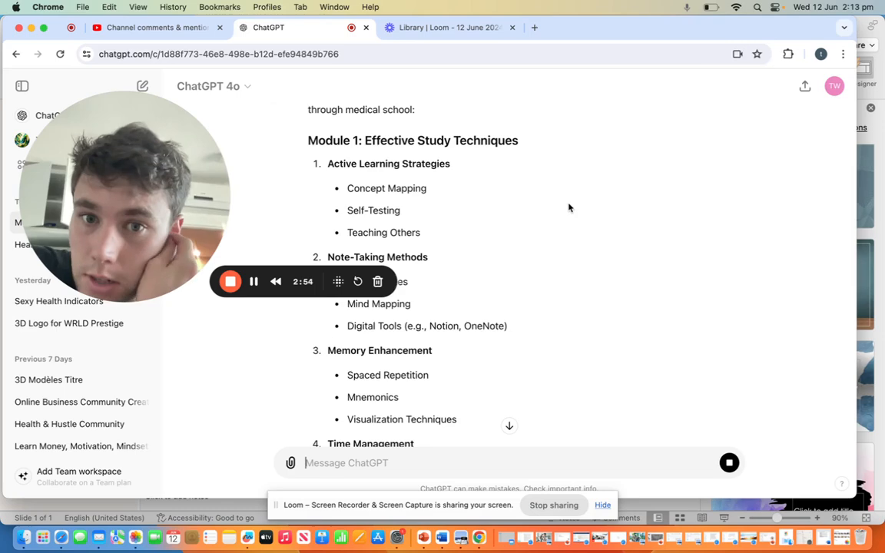
scroll(569, 208, "down", 1)
scroll(568, 208, "down", 4)
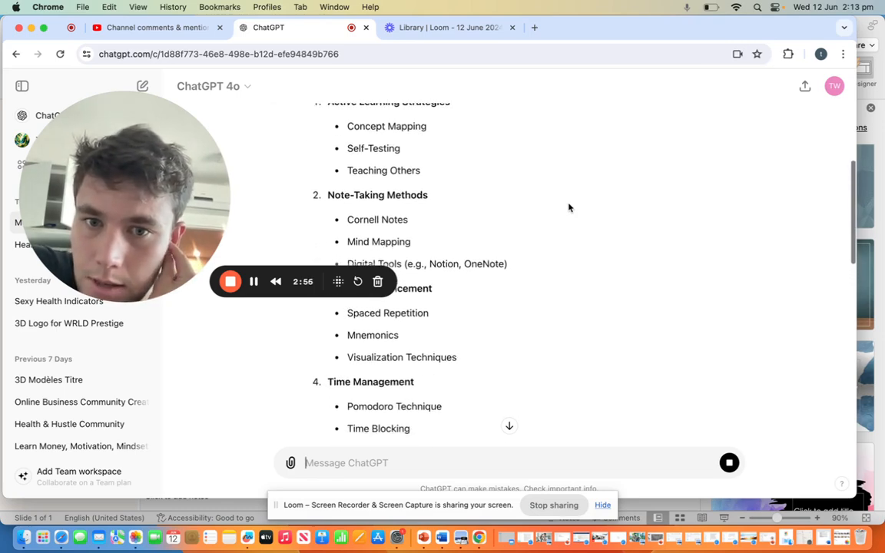
scroll(569, 208, "down", 3)
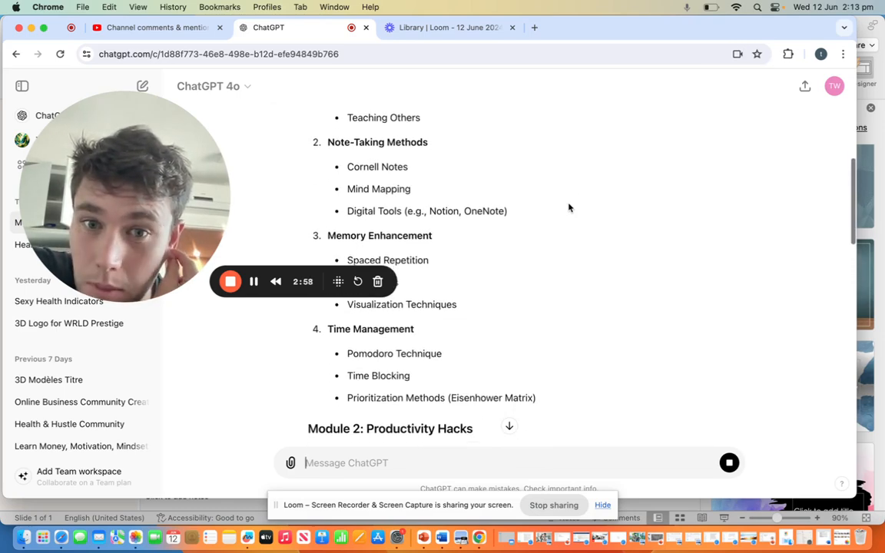
scroll(569, 207, "down", 4)
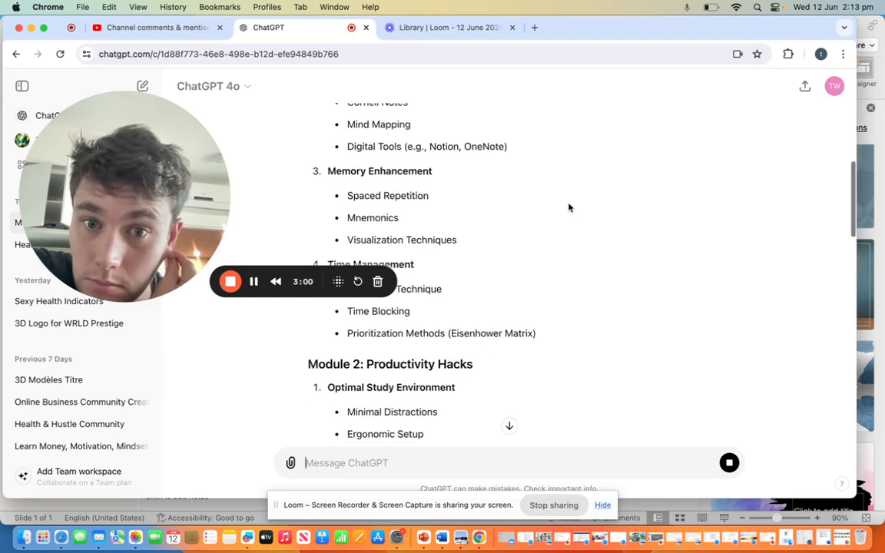
scroll(569, 208, "down", 5)
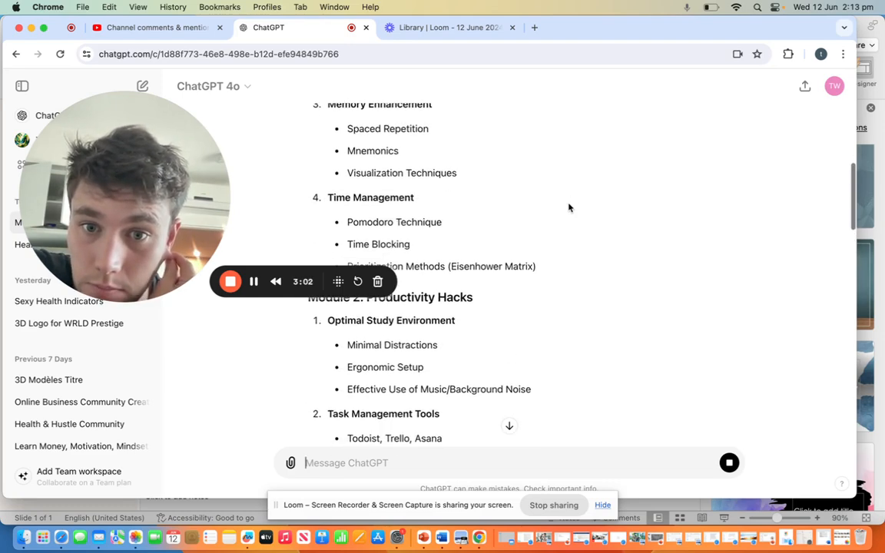
scroll(569, 207, "down", 2)
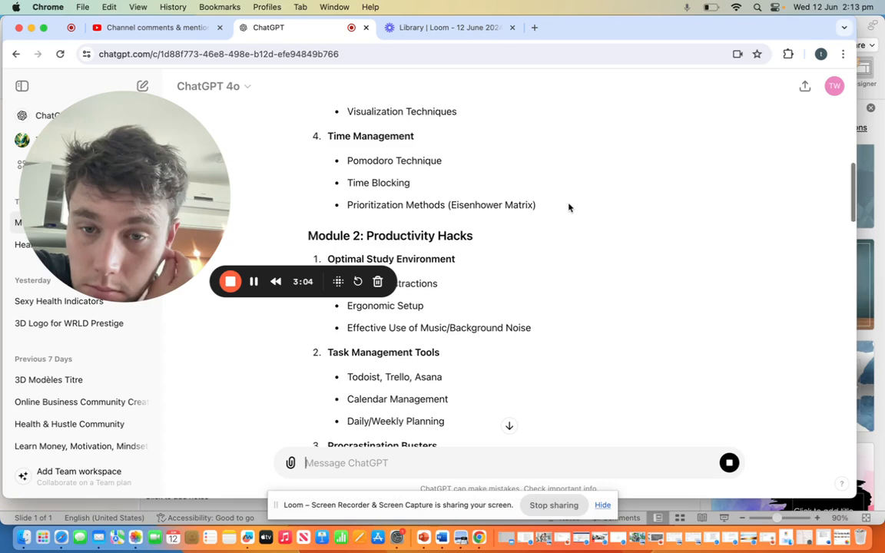
Step: Return to the beginning of the course outline and review the Module 1 and Module 2 topics
scroll(568, 207, "up", 20)
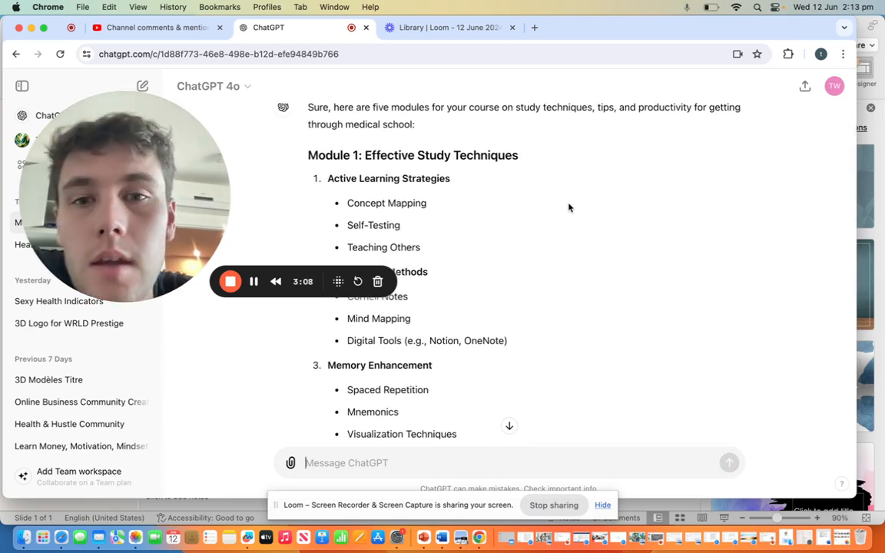
scroll(568, 207, "down", 15)
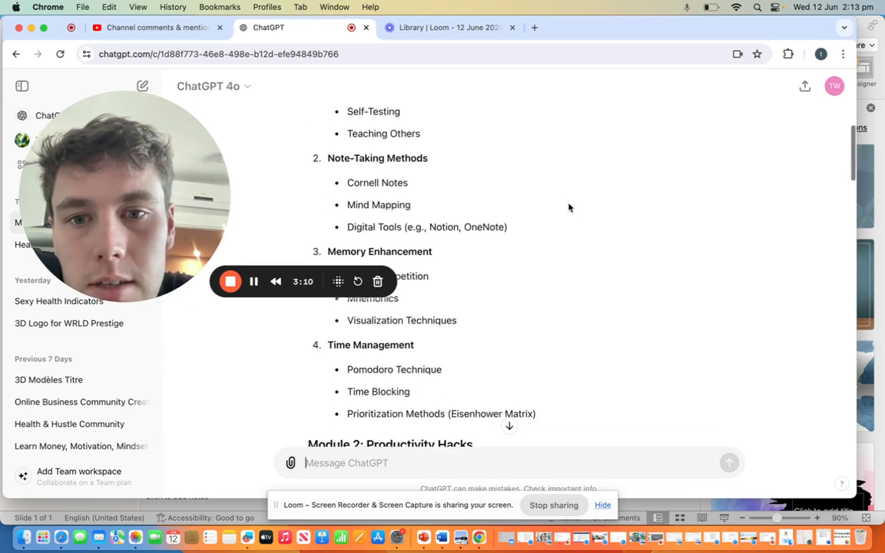
scroll(568, 207, "down", 7)
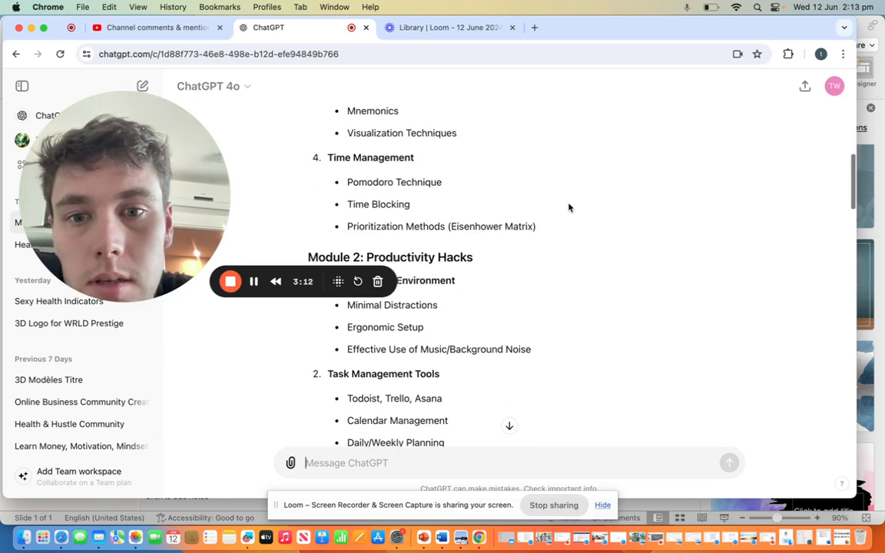
scroll(569, 207, "down", 2)
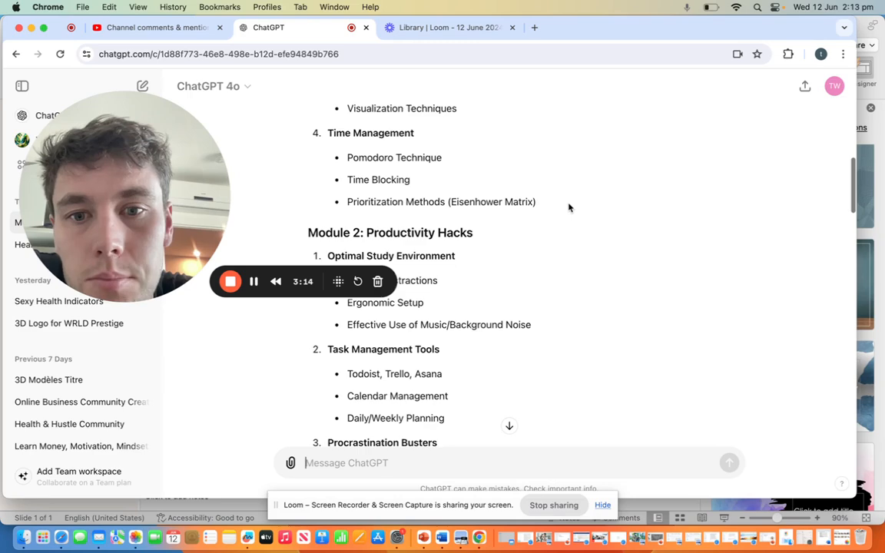
scroll(568, 207, "down", 5)
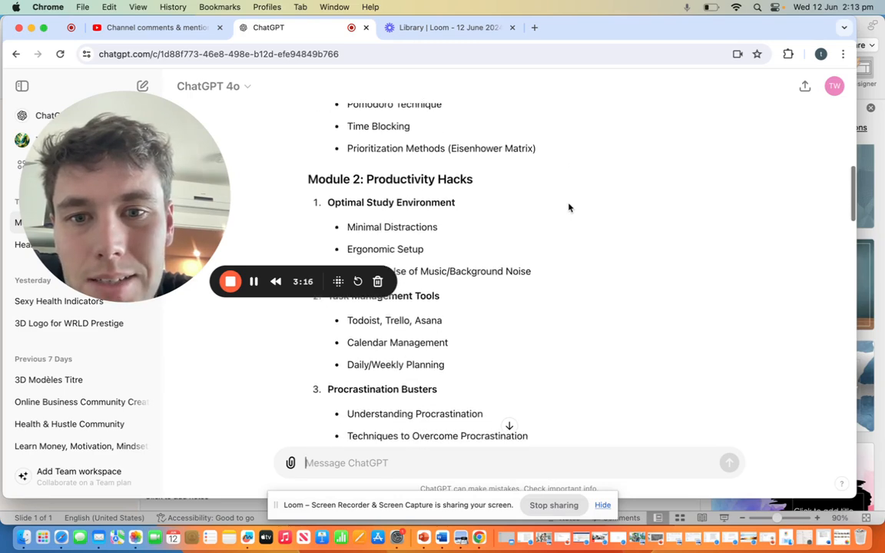
scroll(569, 207, "down", 6)
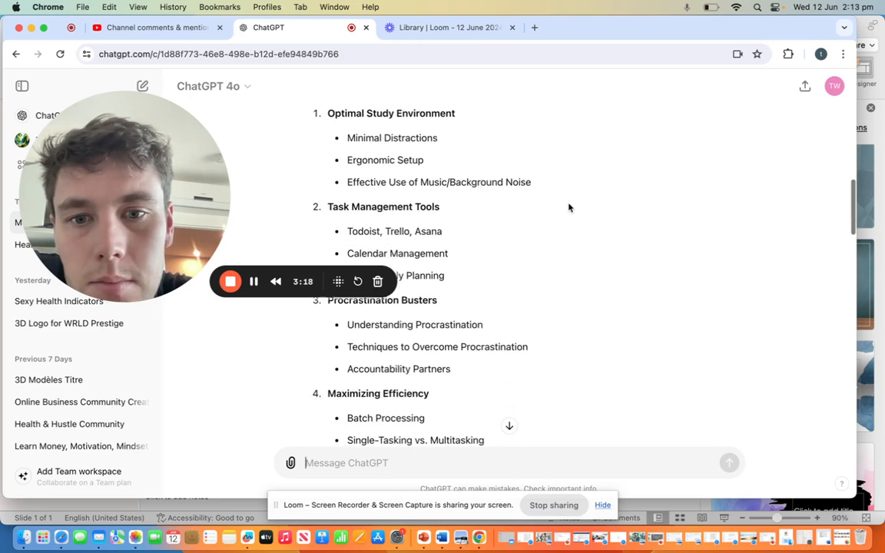
scroll(569, 207, "down", 1)
scroll(568, 208, "up", 5)
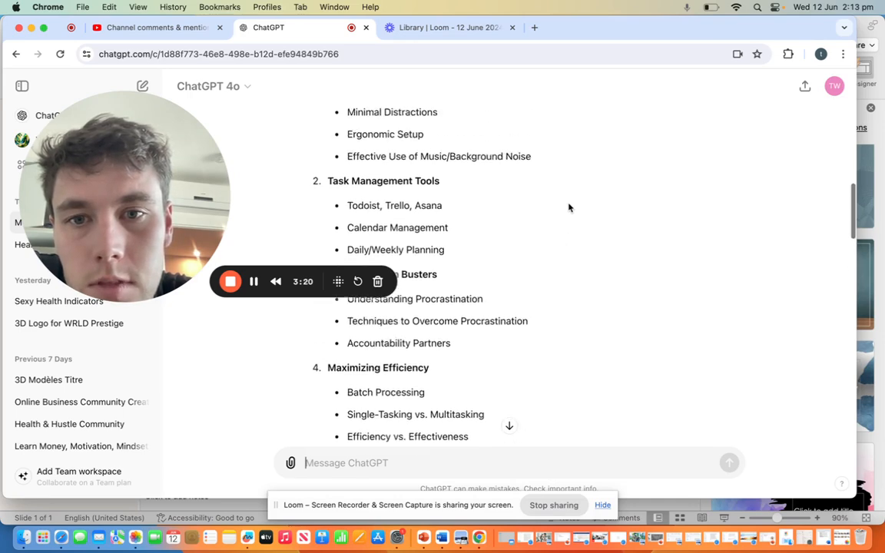
scroll(569, 207, "down", 5)
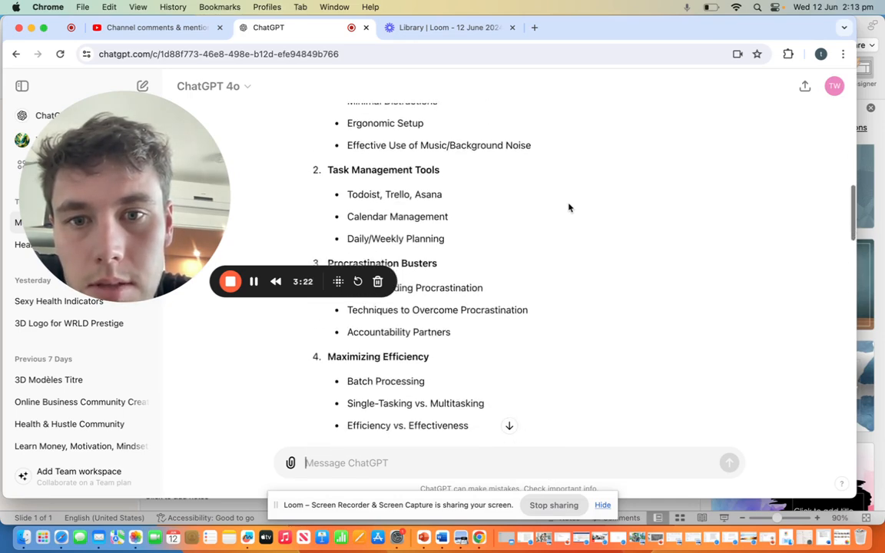
scroll(569, 207, "down", 4)
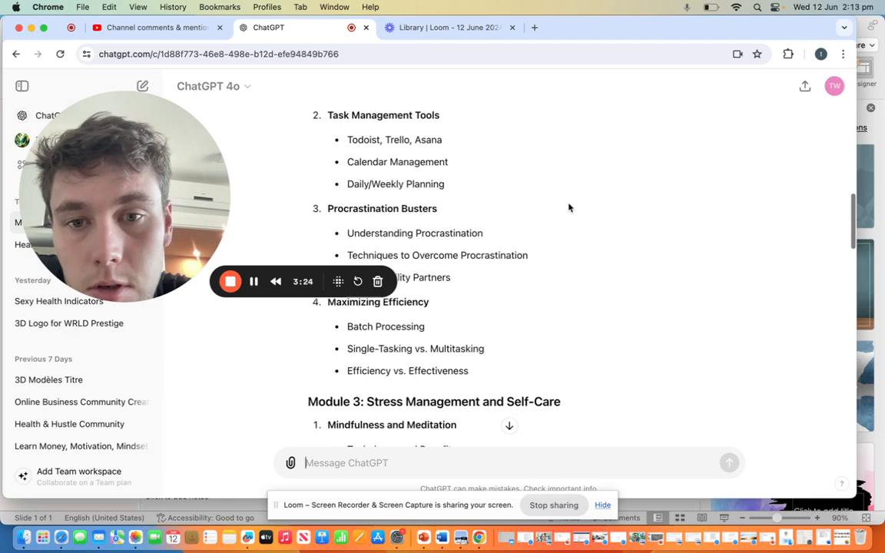
scroll(568, 207, "down", 4)
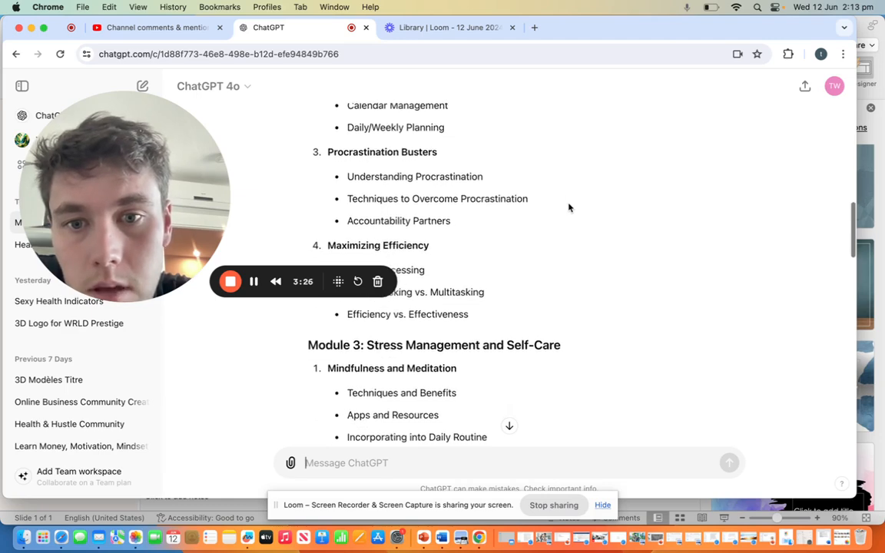
Step: Review the topics listed under Module 3 on stress management and self-care
scroll(568, 208, "down", 1)
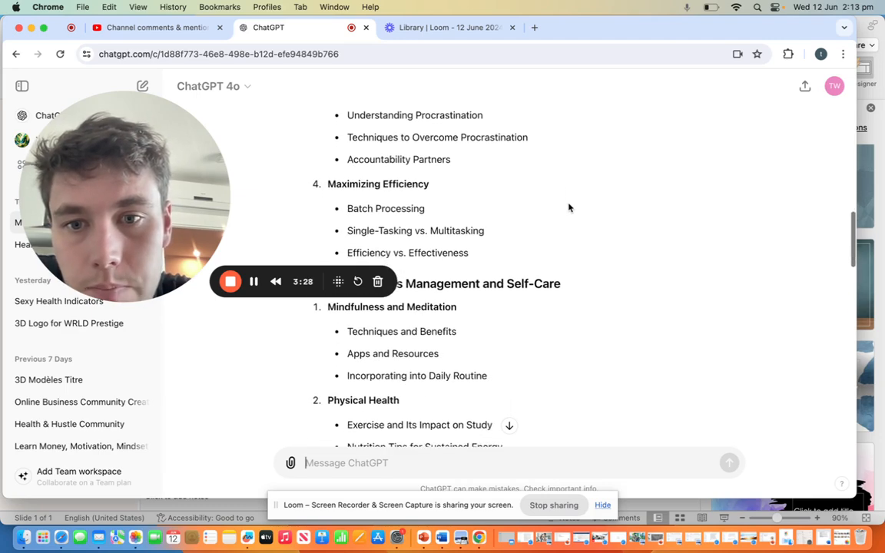
scroll(568, 207, "down", 3)
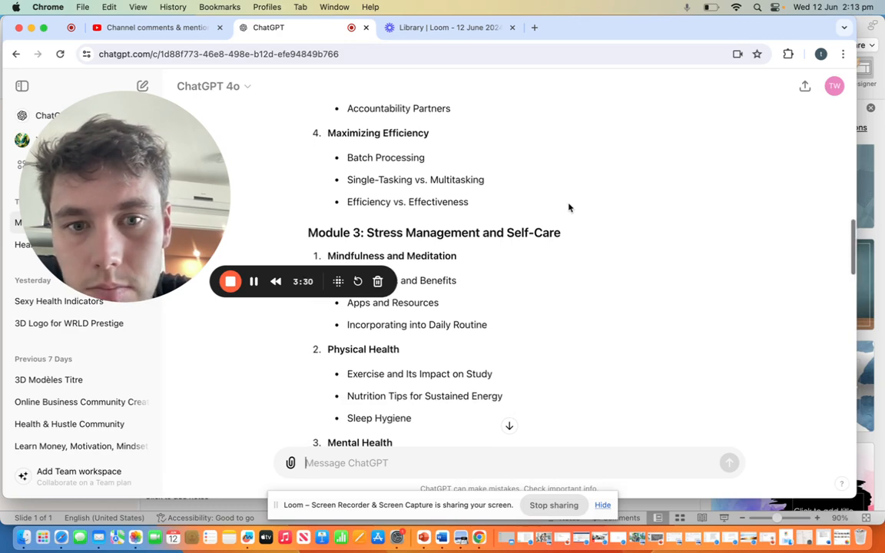
scroll(568, 207, "down", 1)
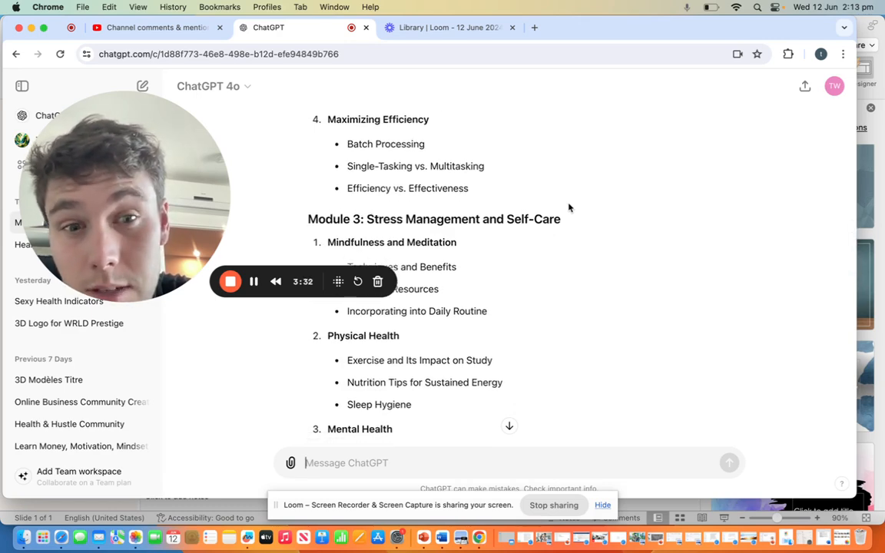
scroll(569, 208, "down", 5)
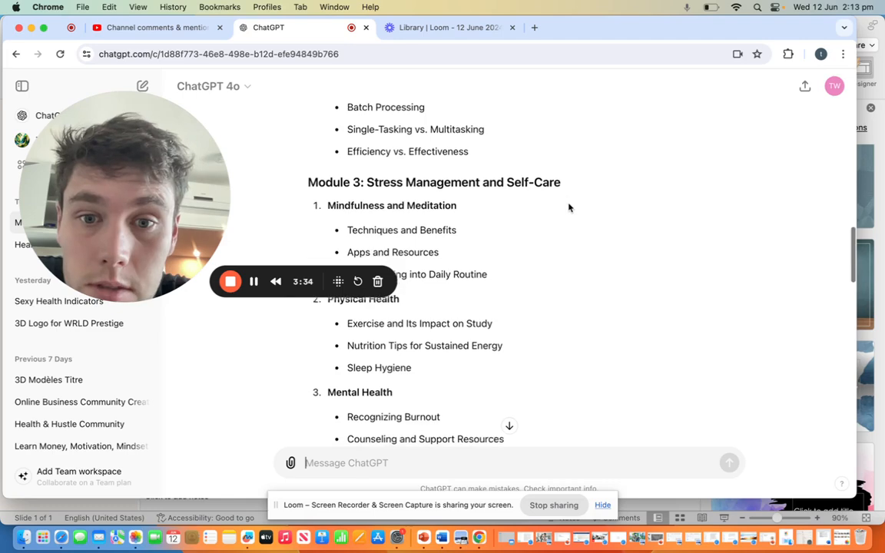
scroll(569, 207, "down", 4)
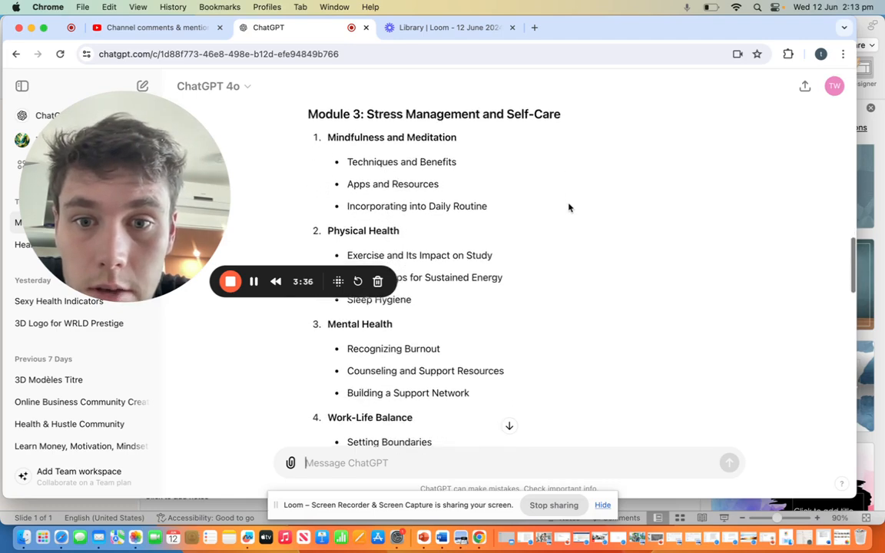
scroll(568, 207, "down", 4)
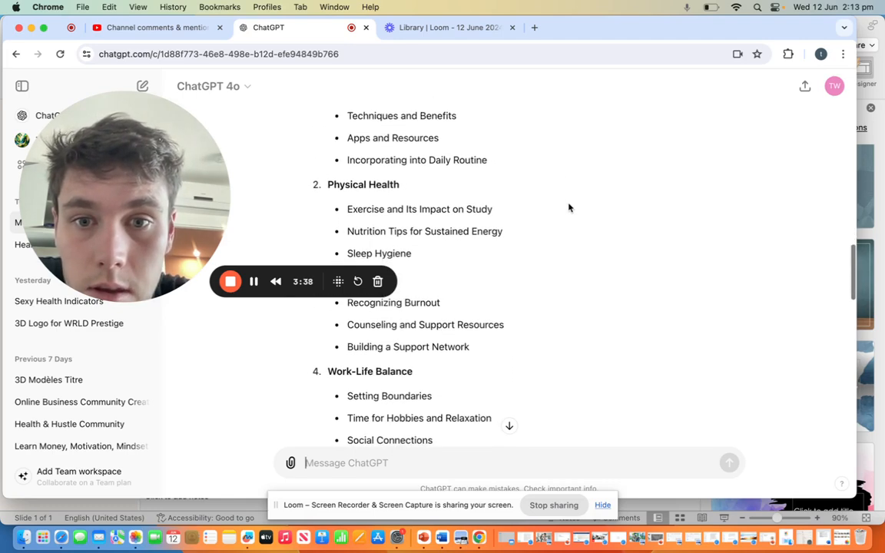
scroll(569, 207, "down", 2)
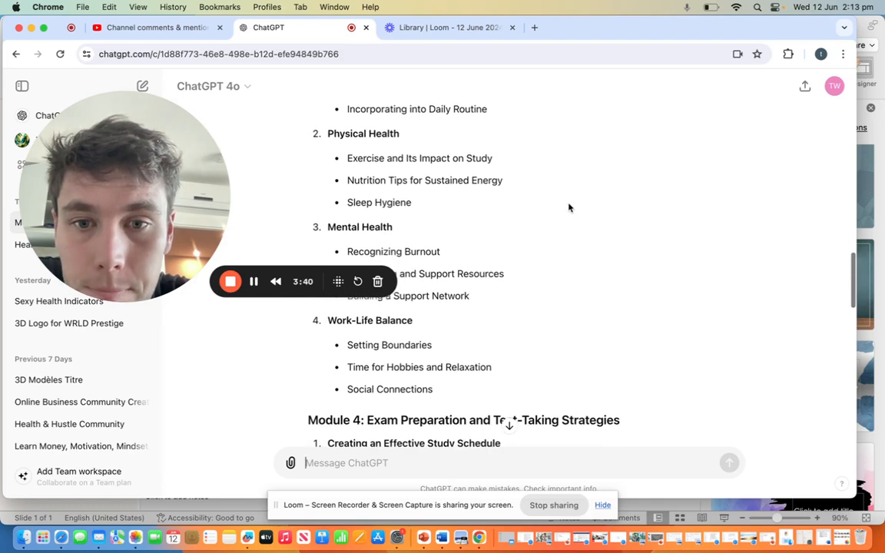
scroll(569, 208, "down", 3)
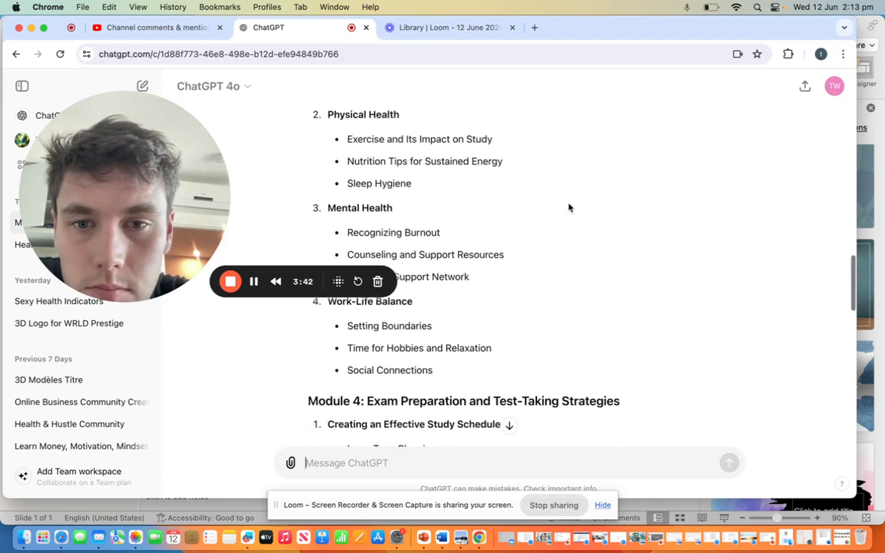
scroll(568, 207, "down", 6)
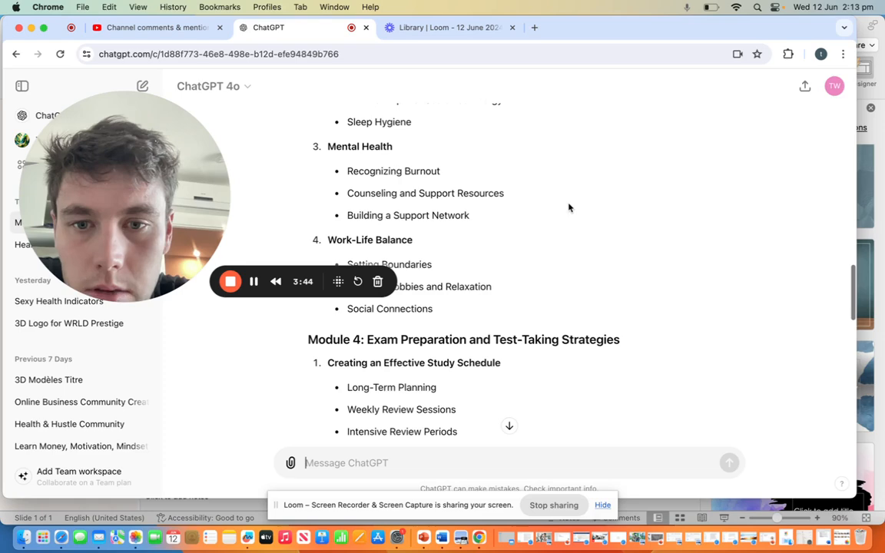
Step: Review the Module 4 topics on exam preparation and the opening topics of Module 5
scroll(569, 207, "down", 5)
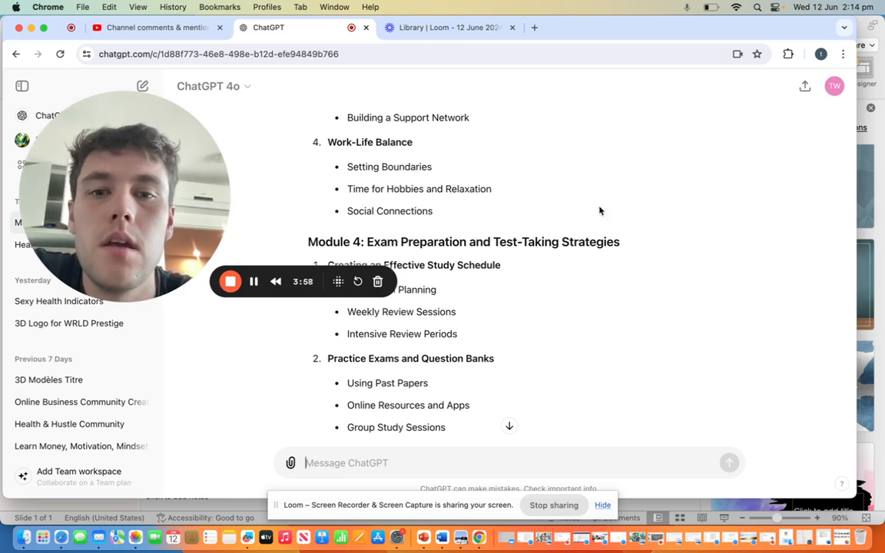
scroll(600, 210, "down", 3)
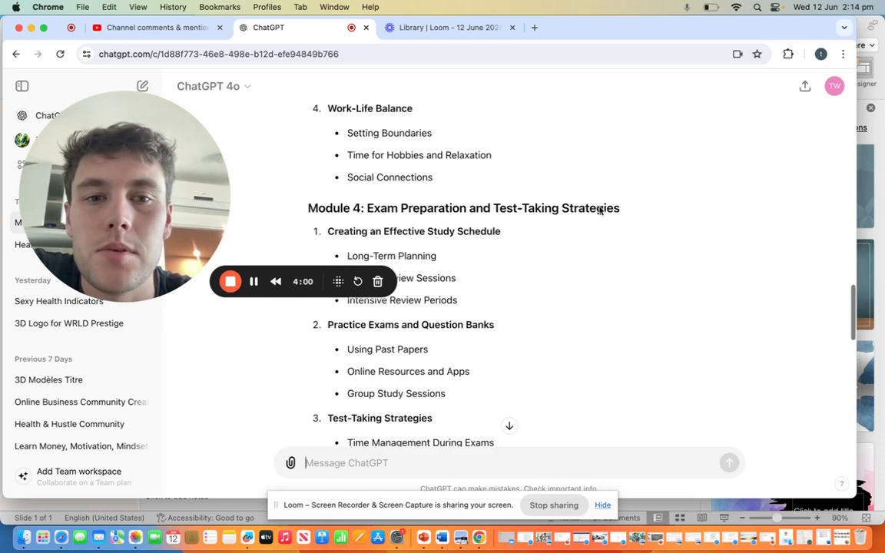
scroll(600, 210, "down", 1)
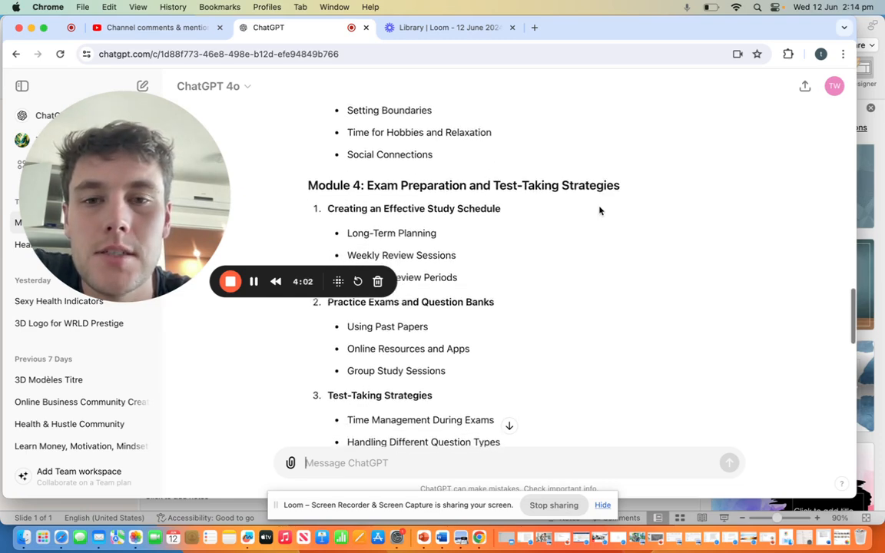
scroll(600, 210, "down", 3)
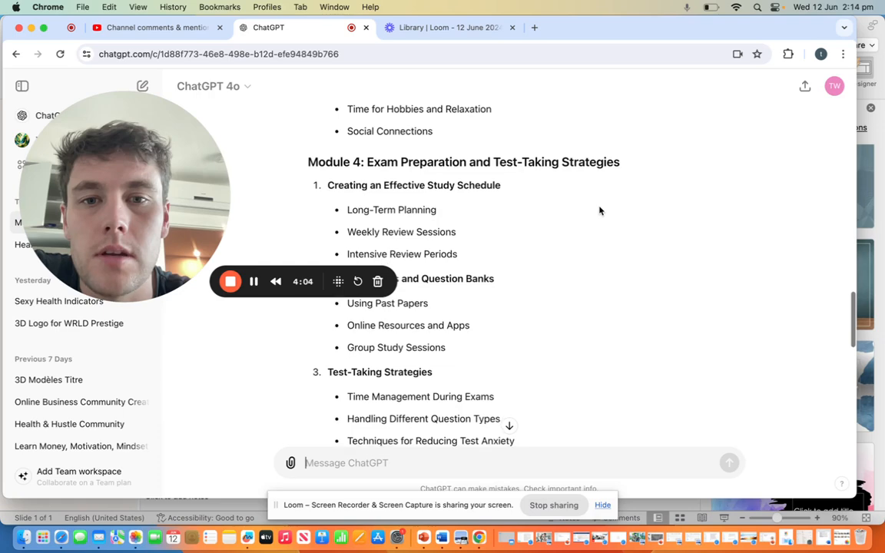
scroll(599, 210, "down", 1)
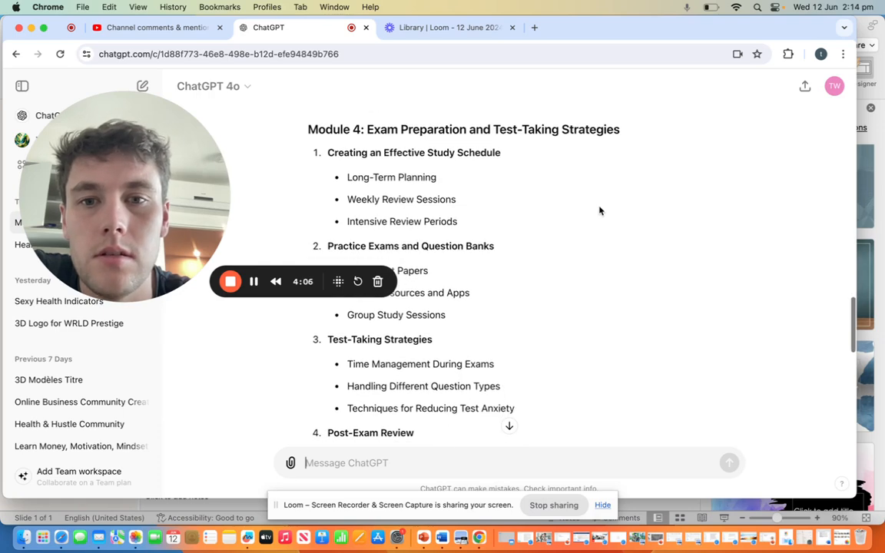
scroll(600, 211, "down", 1)
scroll(600, 210, "down", 5)
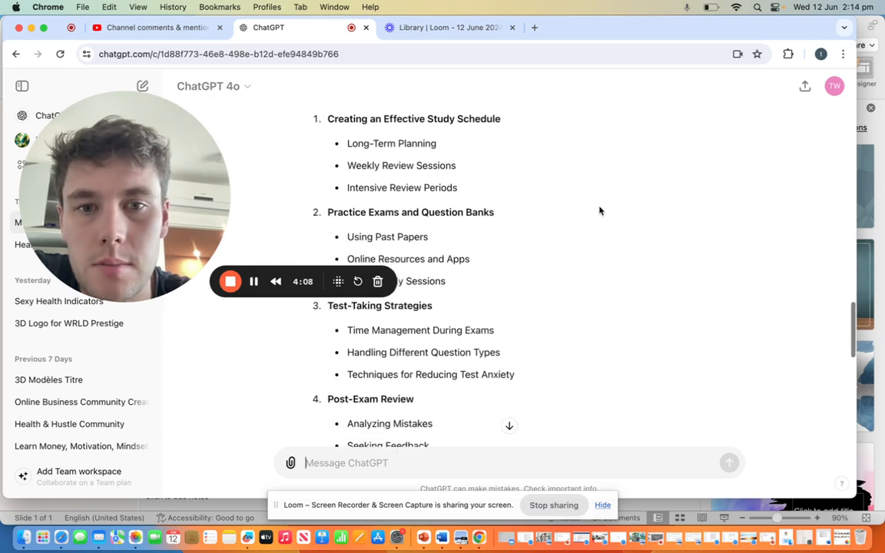
scroll(600, 210, "down", 5)
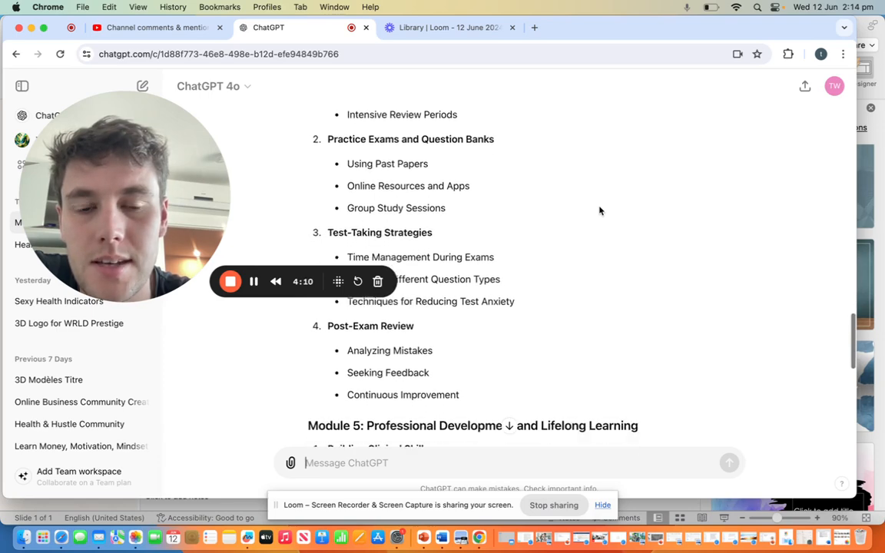
scroll(599, 210, "down", 6)
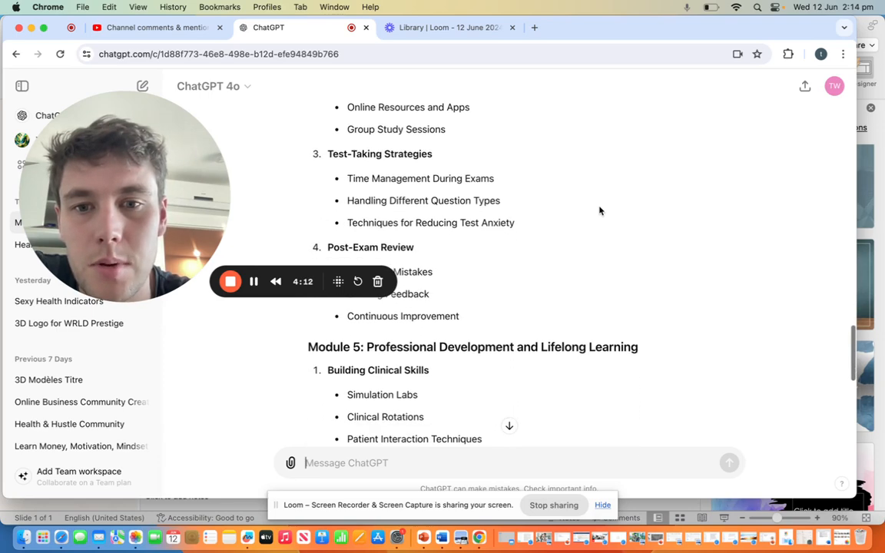
scroll(600, 211, "down", 4)
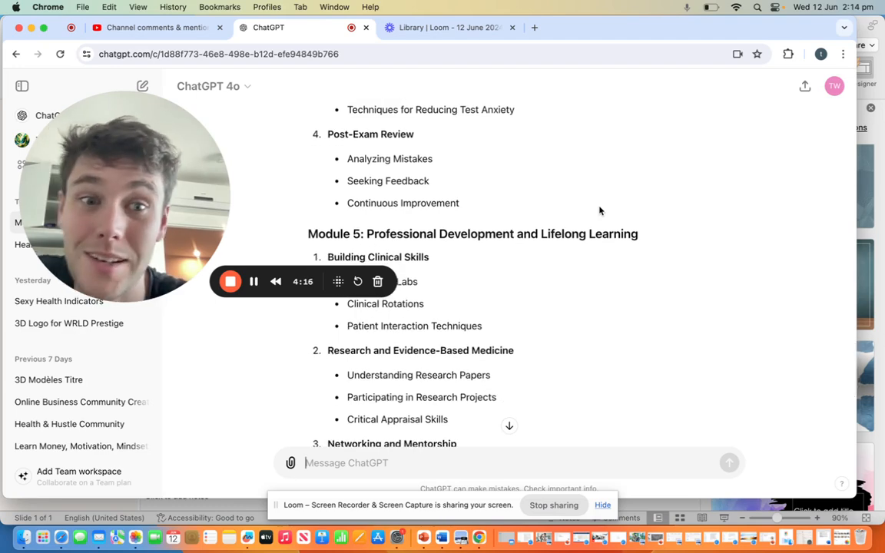
Step: Review the Module 5 topics from clinical skills through career planning, then return to the start of that module
scroll(600, 210, "down", 4)
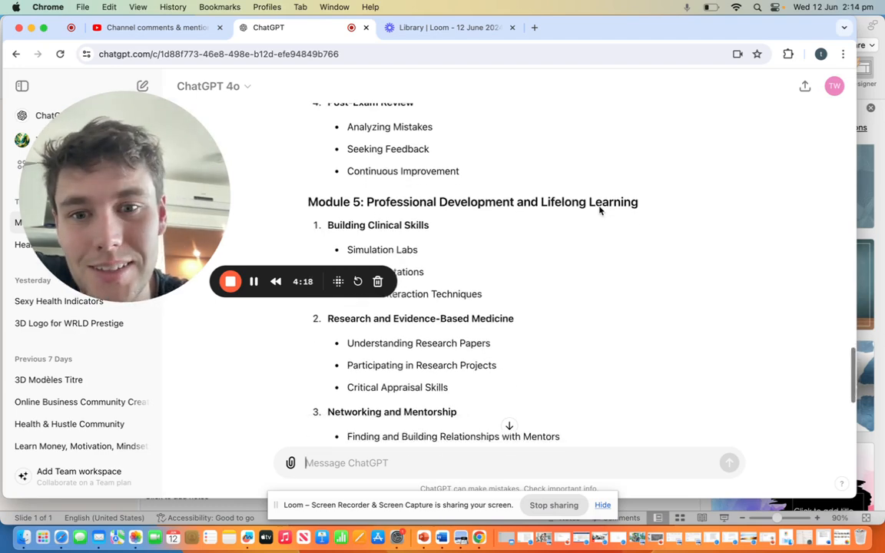
scroll(599, 211, "down", 1)
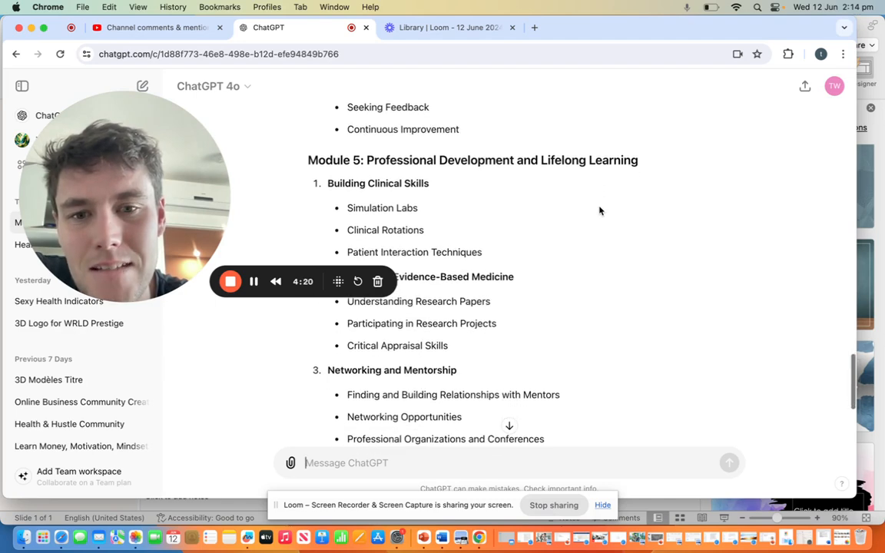
scroll(600, 211, "down", 2)
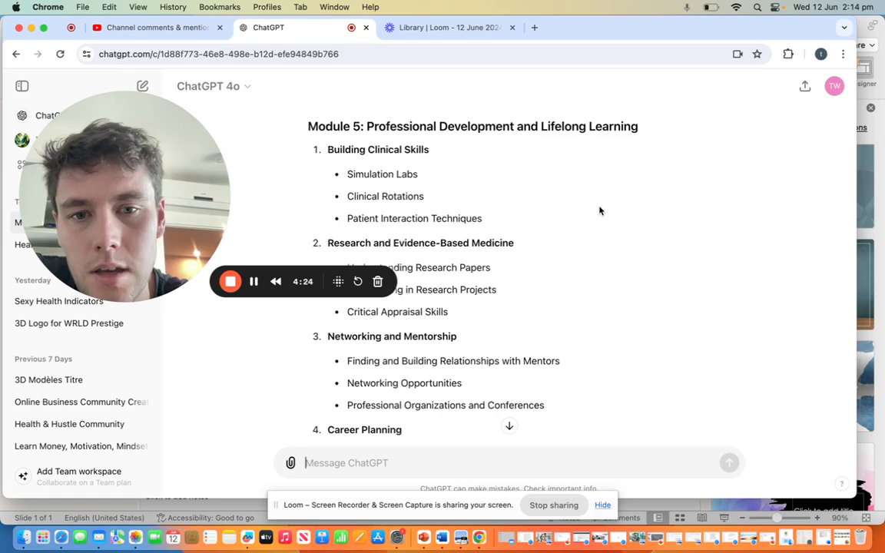
scroll(599, 210, "down", 3)
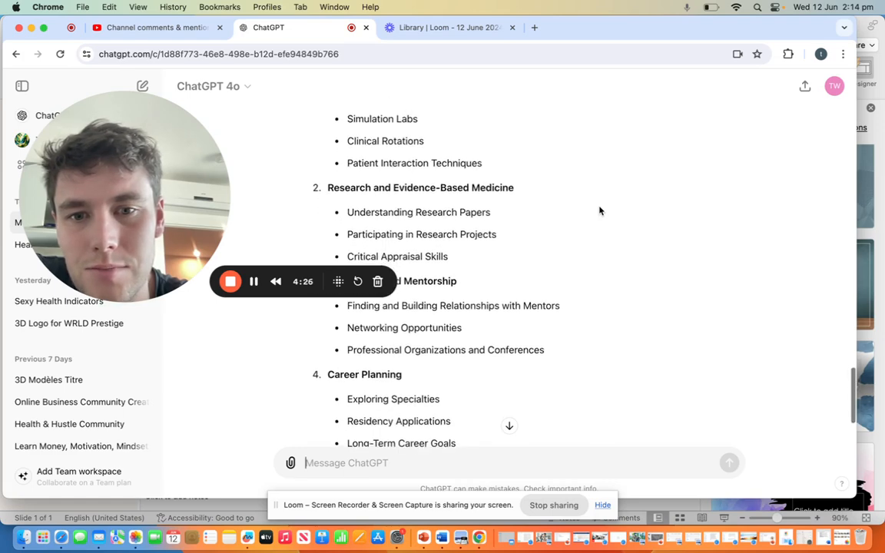
scroll(600, 210, "down", 2)
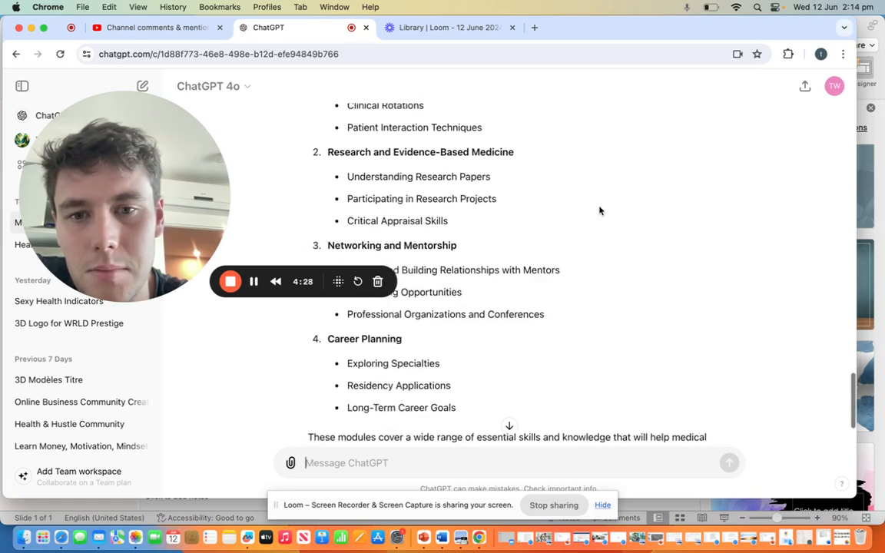
scroll(599, 210, "down", 1)
scroll(599, 211, "down", 1)
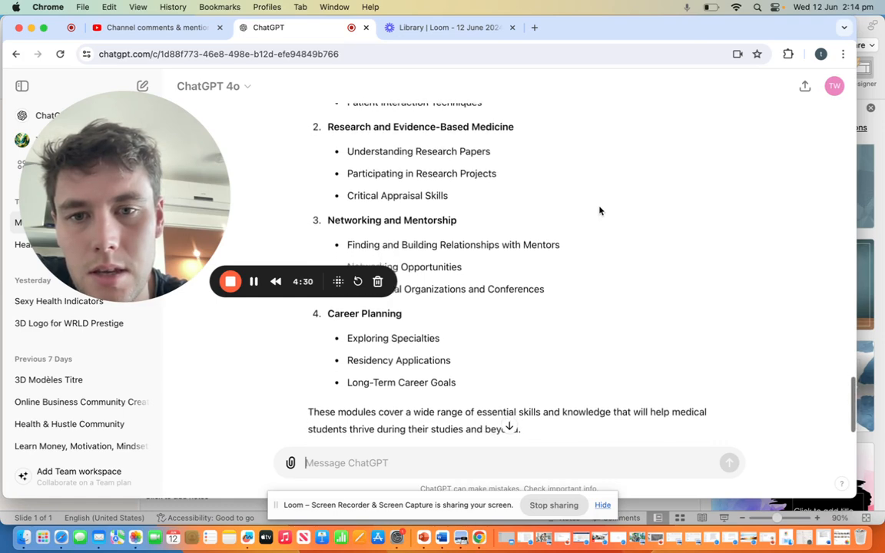
scroll(600, 211, "down", 3)
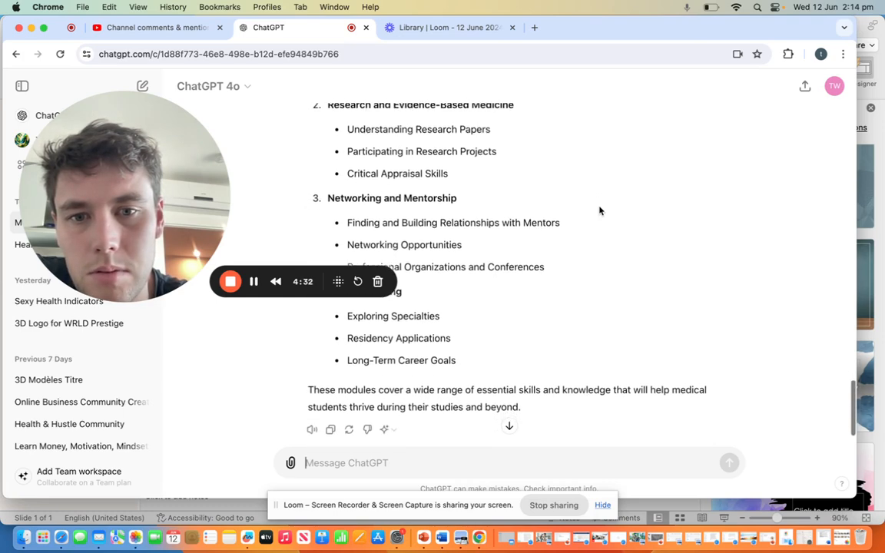
scroll(600, 210, "down", 2)
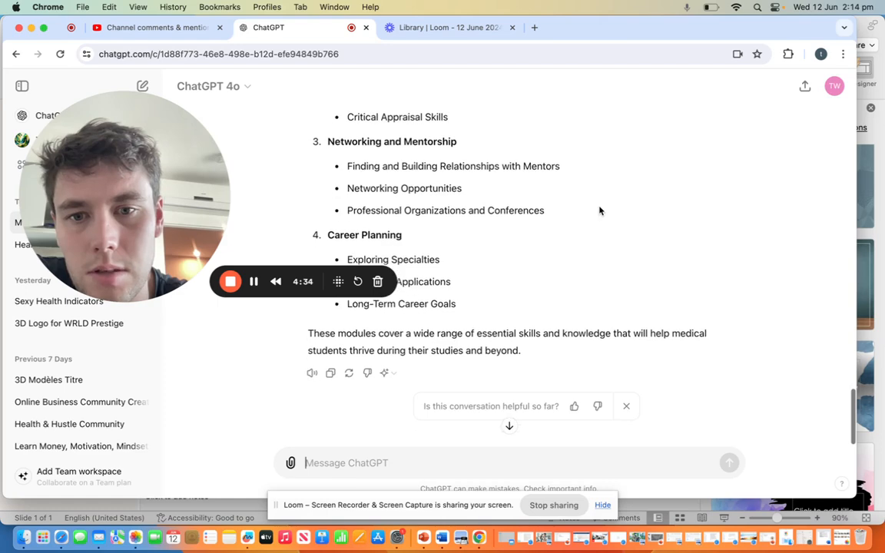
scroll(600, 210, "up", 6)
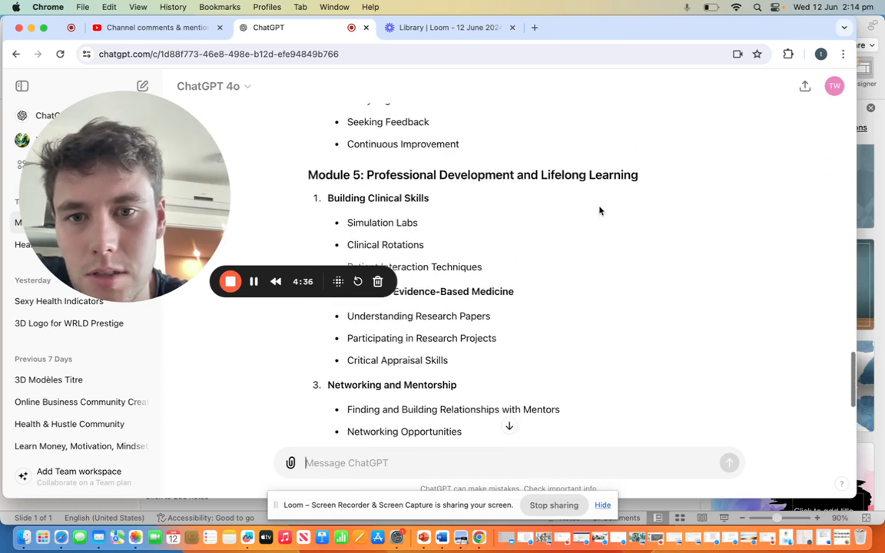
scroll(600, 211, "up", 4)
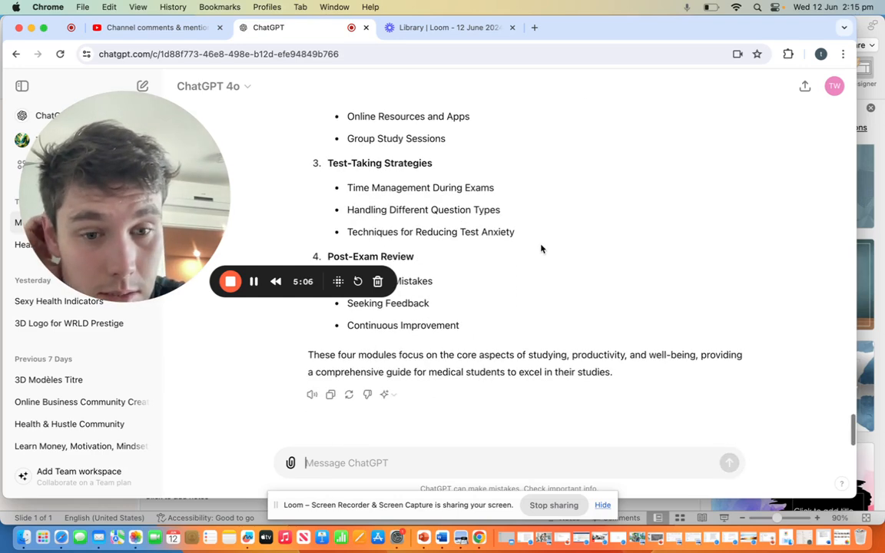
Step: Look over the exam preparation topics at the end of ChatGPT's revised four-module outline
scroll(540, 248, "up", 2)
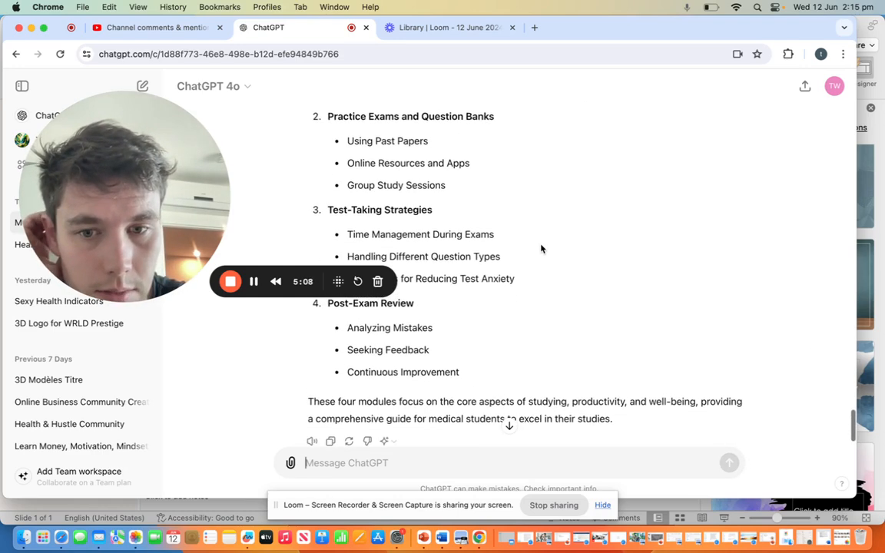
scroll(541, 248, "up", 1)
scroll(540, 248, "down", 2)
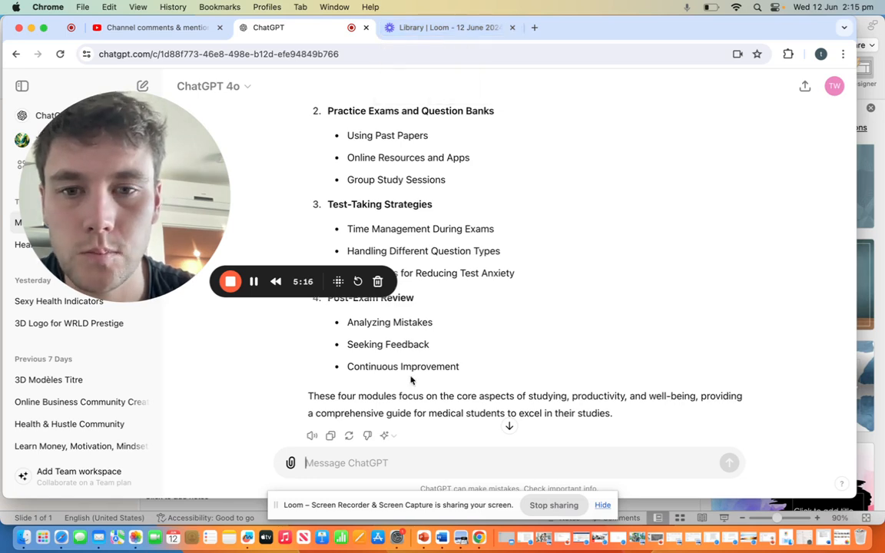
Step: Open the Trello boards page in a new browser tab
left_click(535, 28)
type("trell")
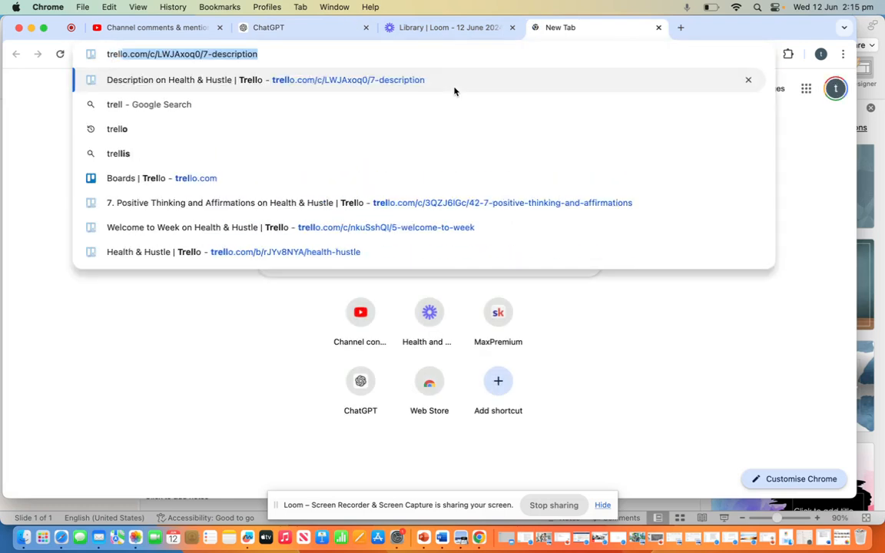
type("o")
key("Return")
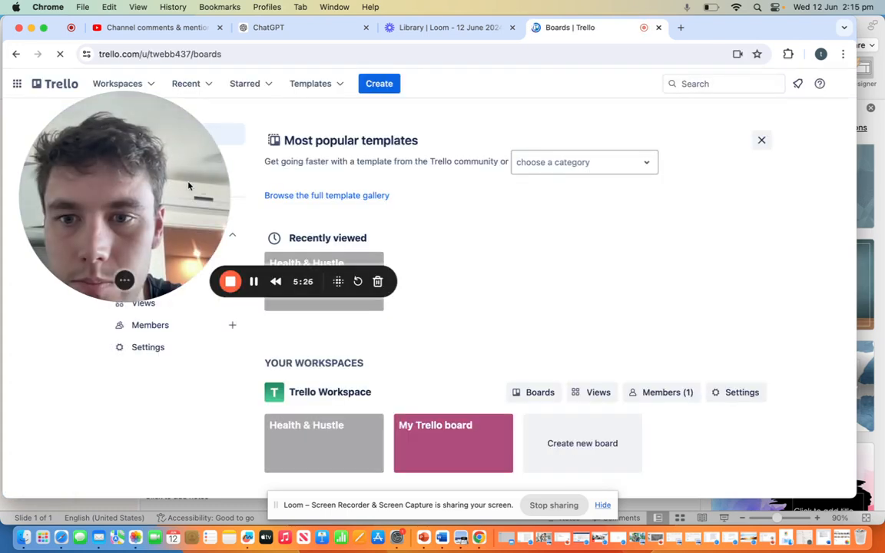
left_click_drag(186, 186, 178, 295)
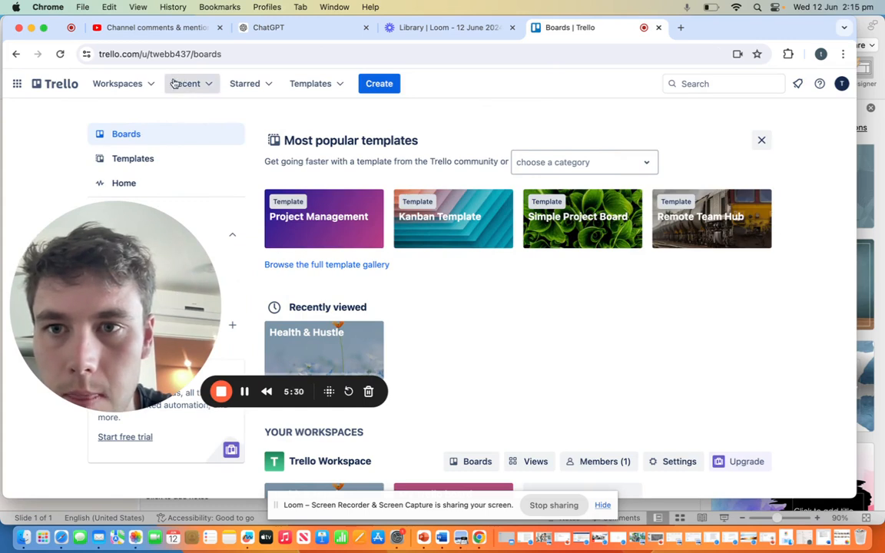
Step: Create a new Trello board titled "Medical School Study Tips" with Workspace visibility
left_click(394, 86)
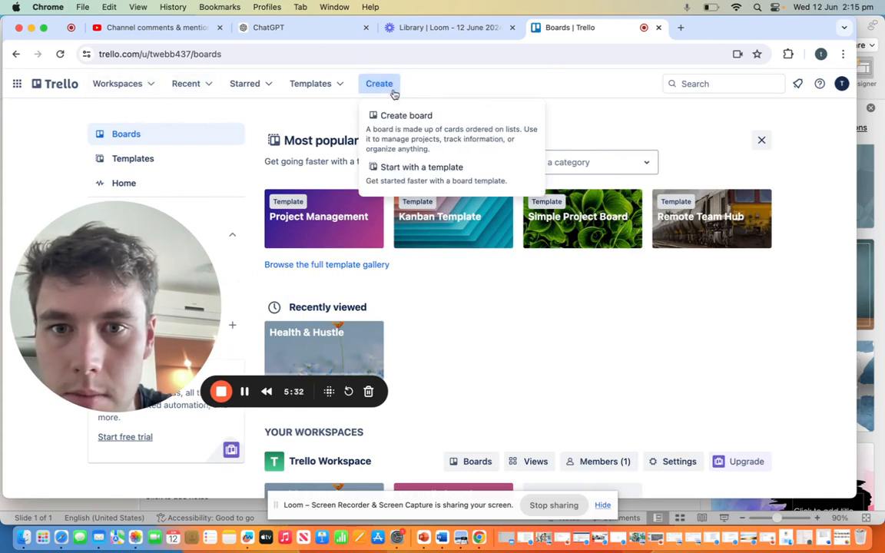
left_click(421, 134)
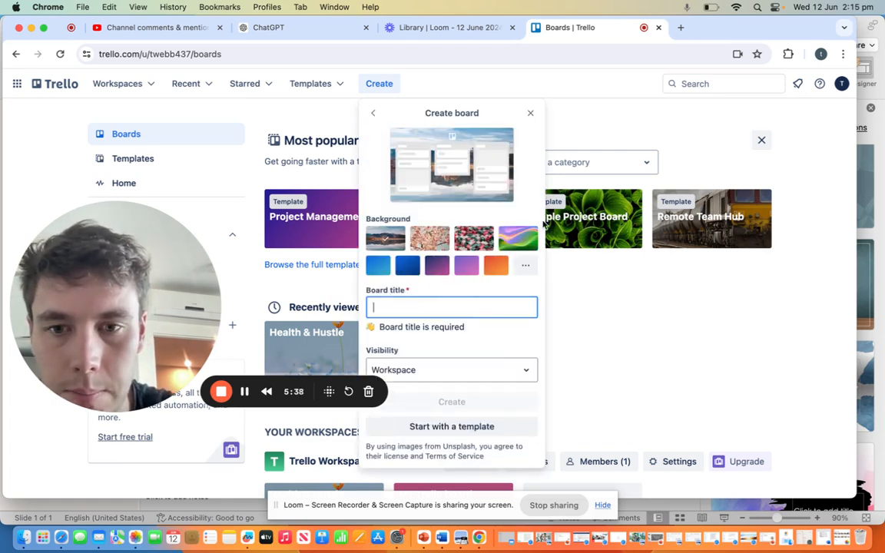
type("Medica")
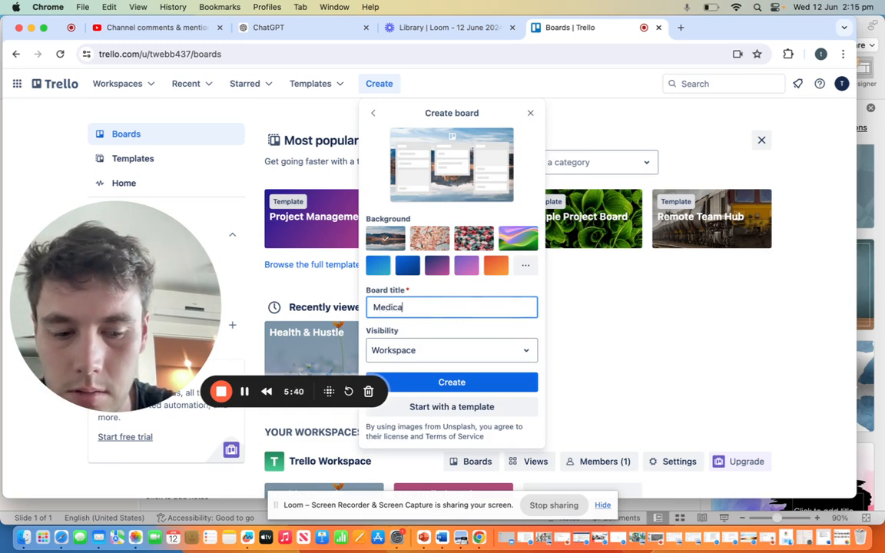
type("l Schoo")
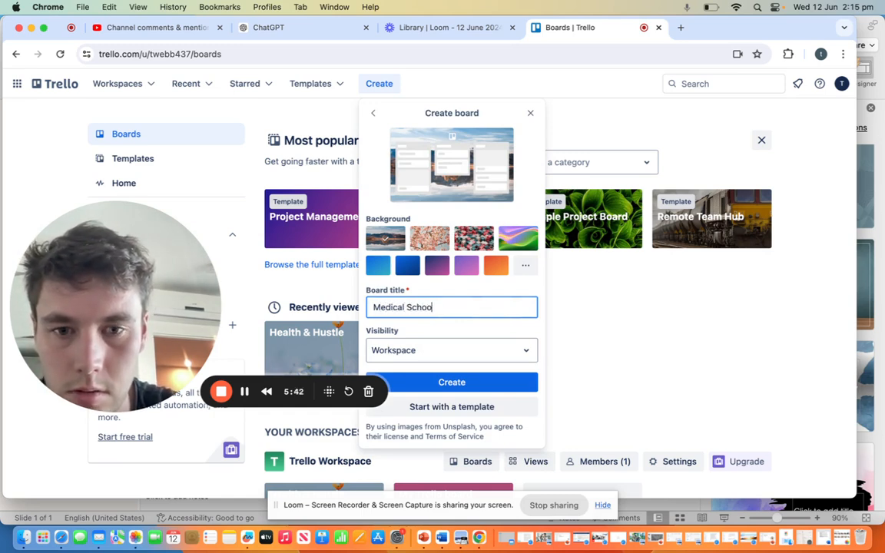
type("l")
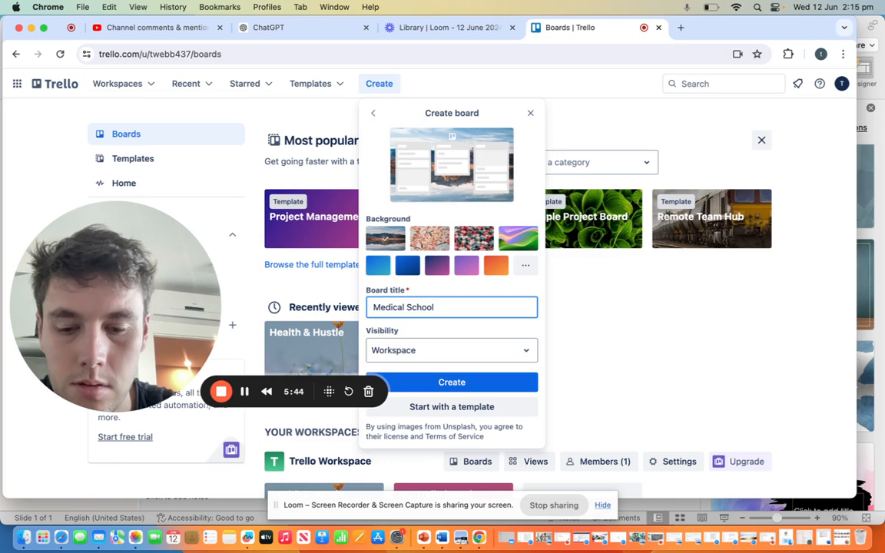
type(" St")
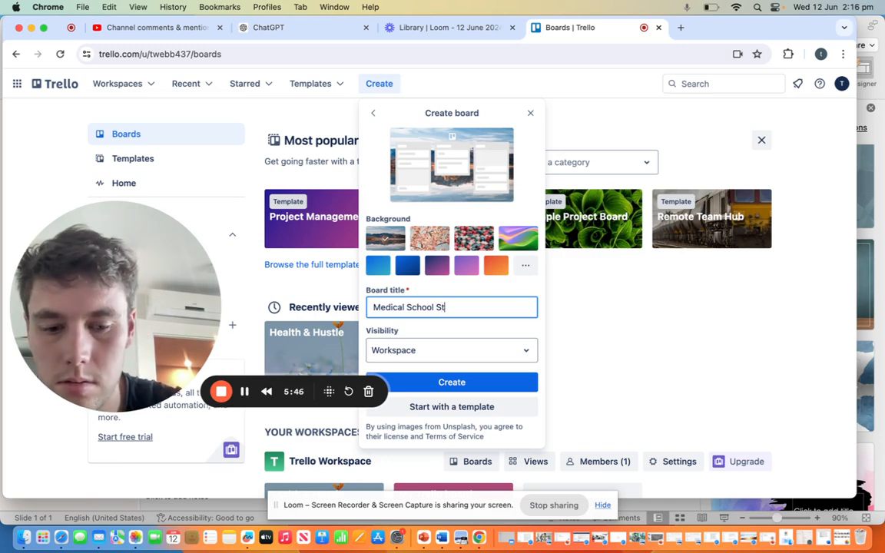
type("udy Tips")
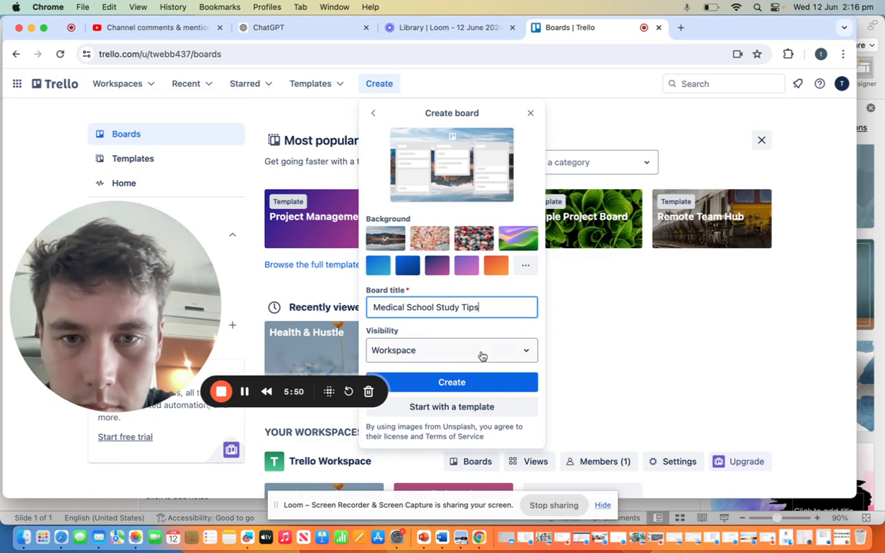
left_click(467, 387)
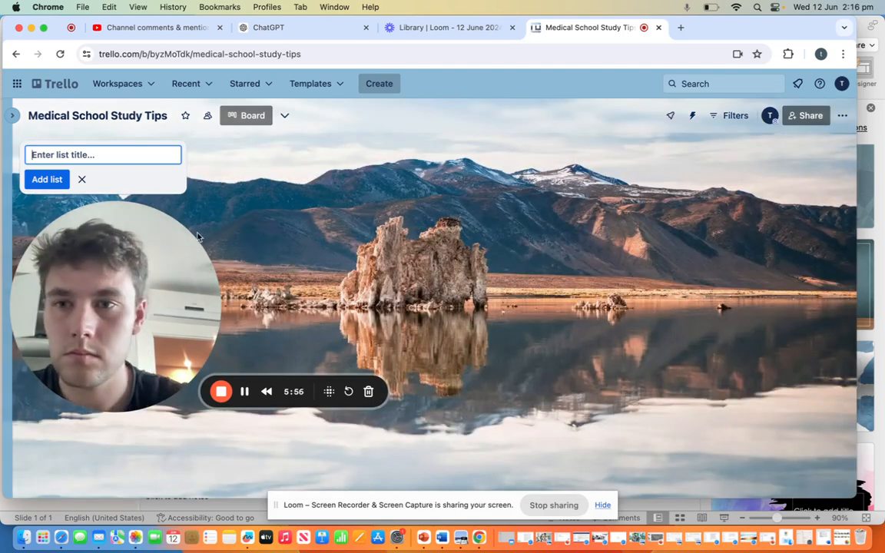
Step: Add a first list titled "Planning" to the new board
left_click_drag(149, 259, 180, 338)
left_click(92, 154)
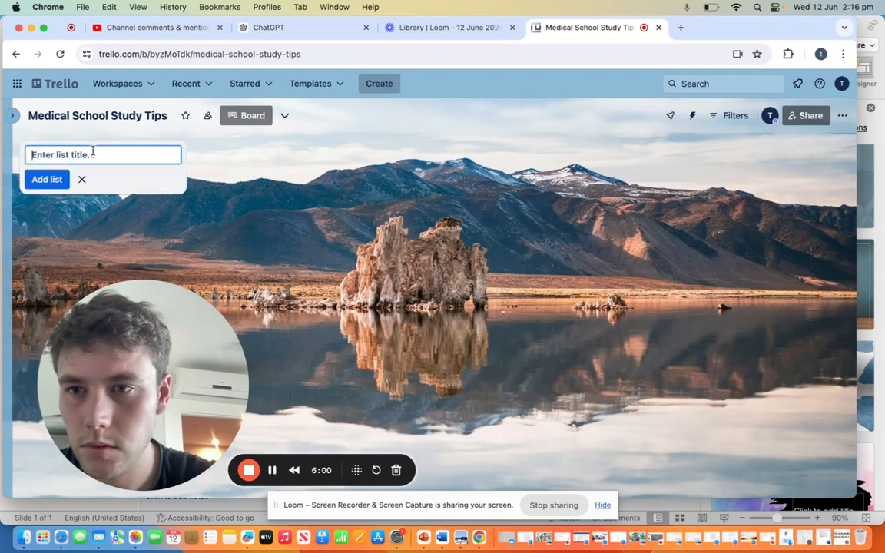
type("Planning")
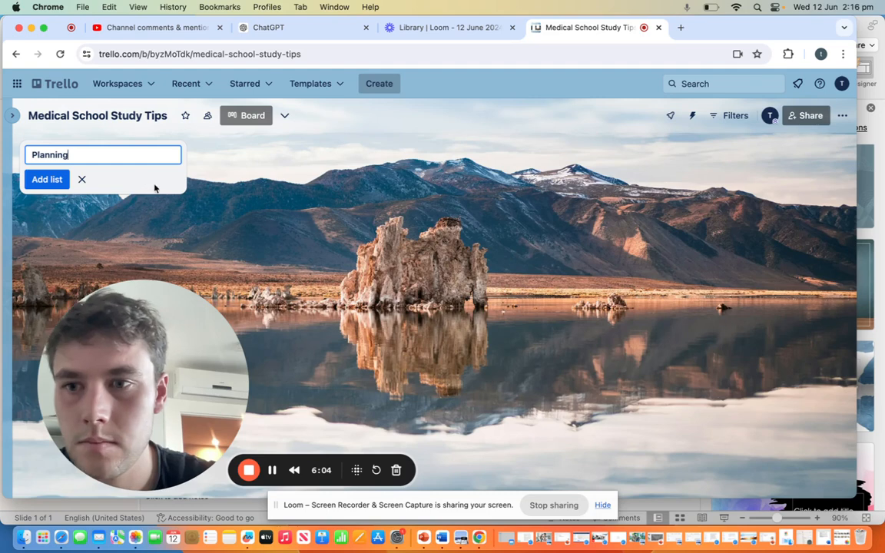
key("Return")
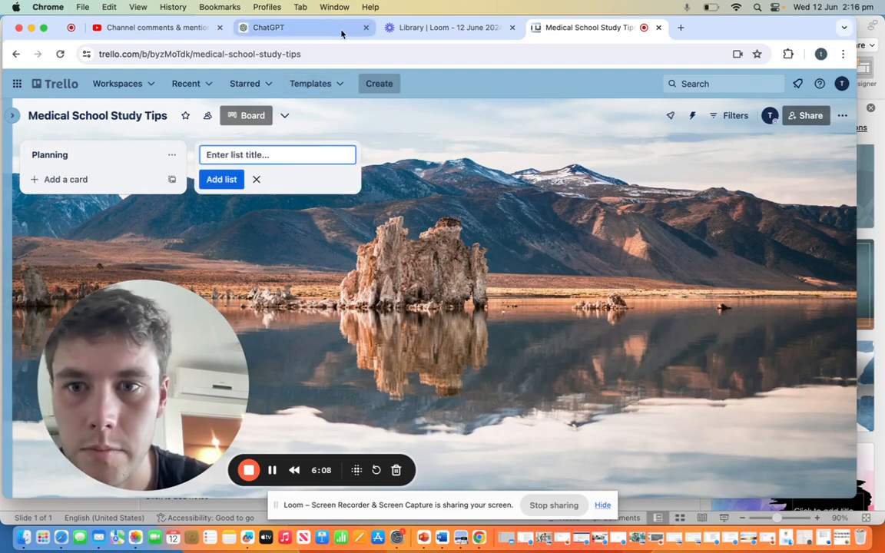
Step: Add a second list titled "1- Effective Study Techniques", copying the Module 1 name from the revised ChatGPT outline into Trello
type("1-")
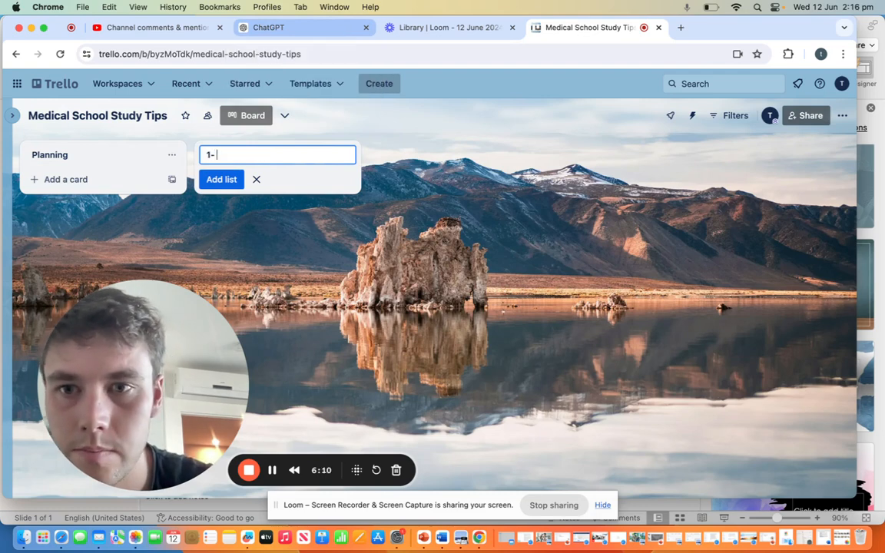
left_click(299, 28)
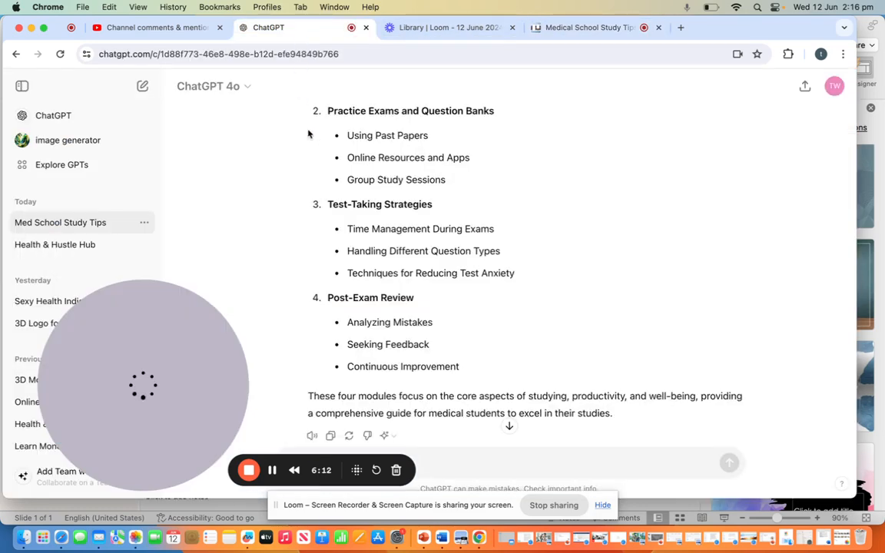
scroll(390, 149, "up", 15)
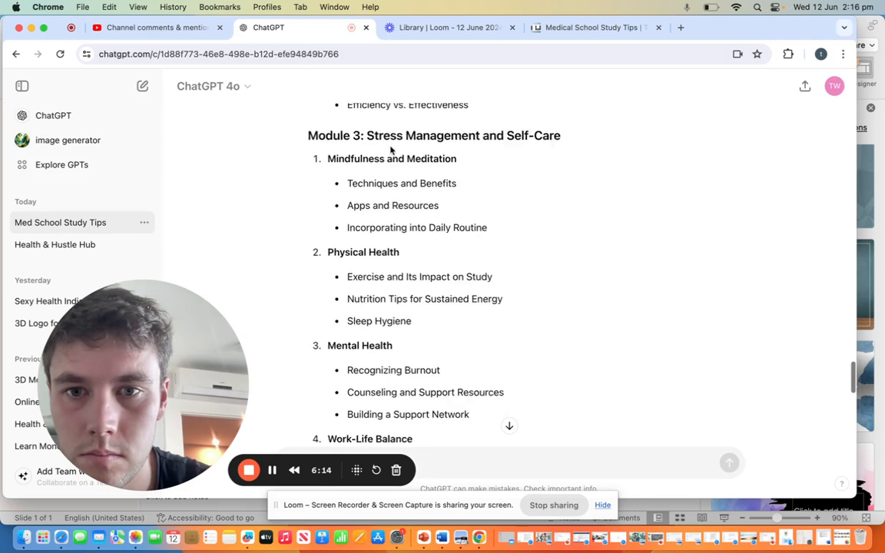
scroll(390, 150, "up", 10)
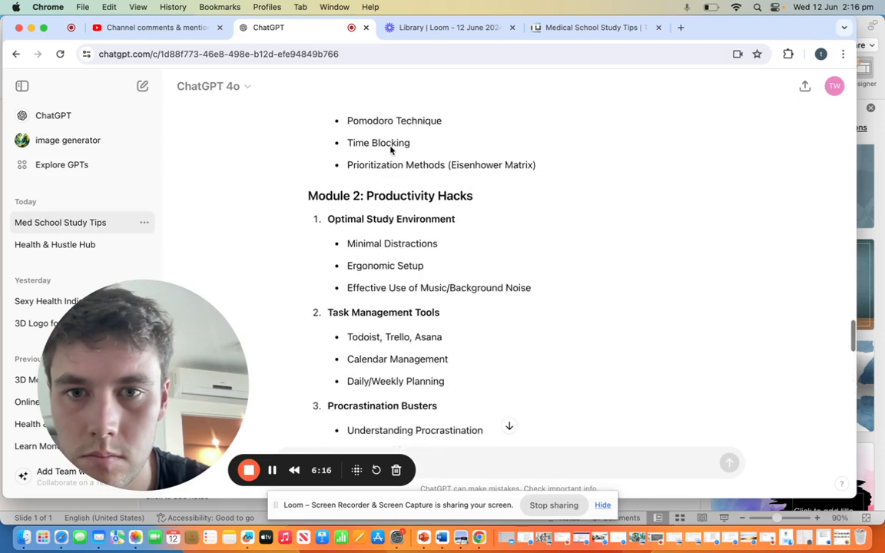
scroll(390, 148, "up", 5)
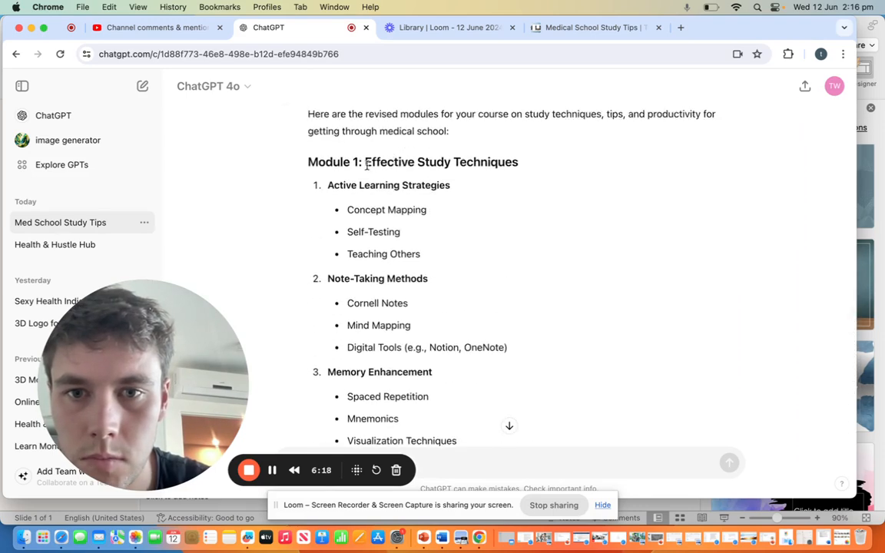
left_click_drag(365, 162, 503, 166)
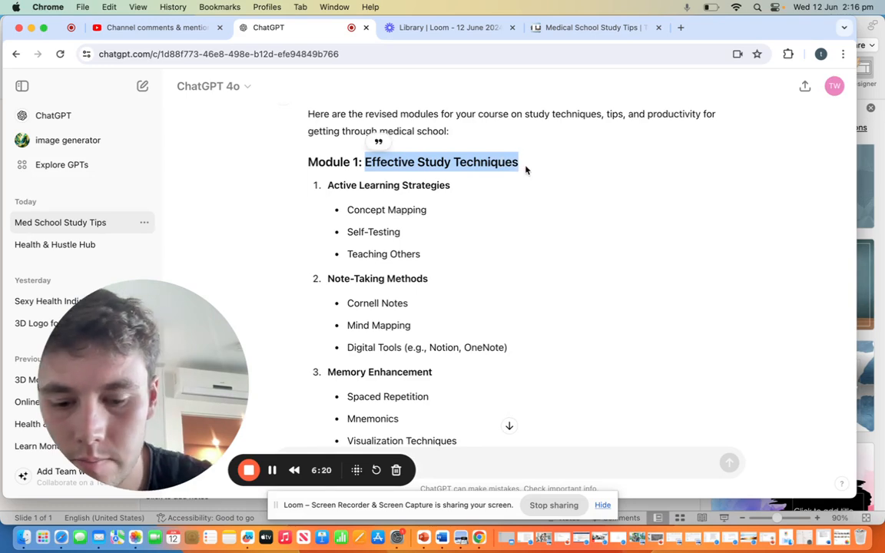
left_click(453, 30)
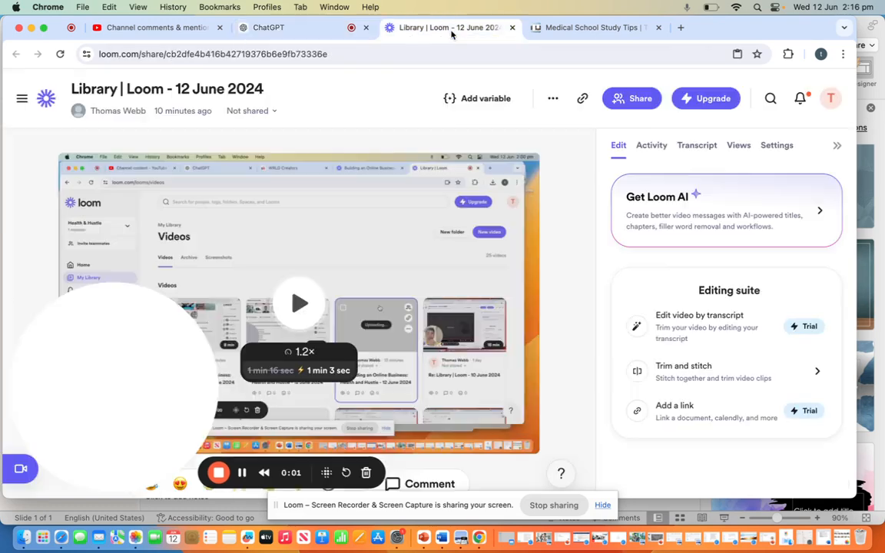
left_click(573, 29)
type("Effective Study Techniques")
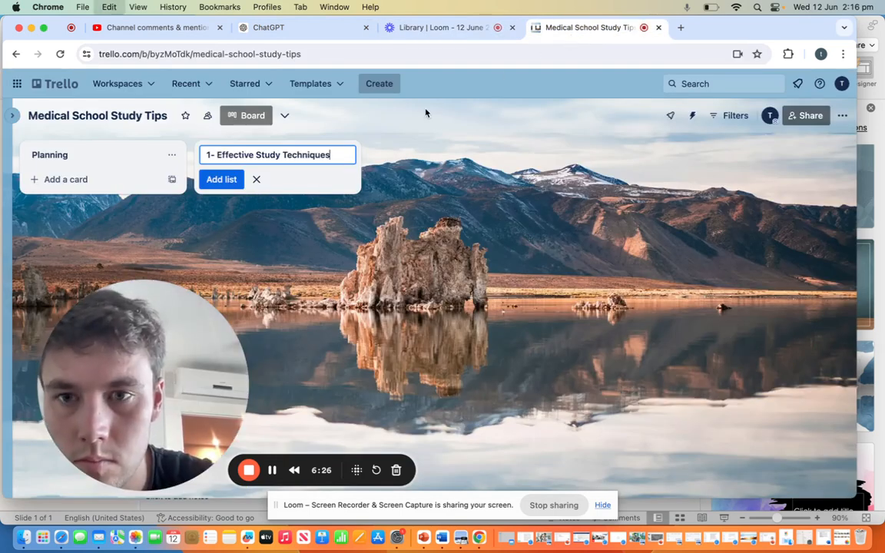
key("Return")
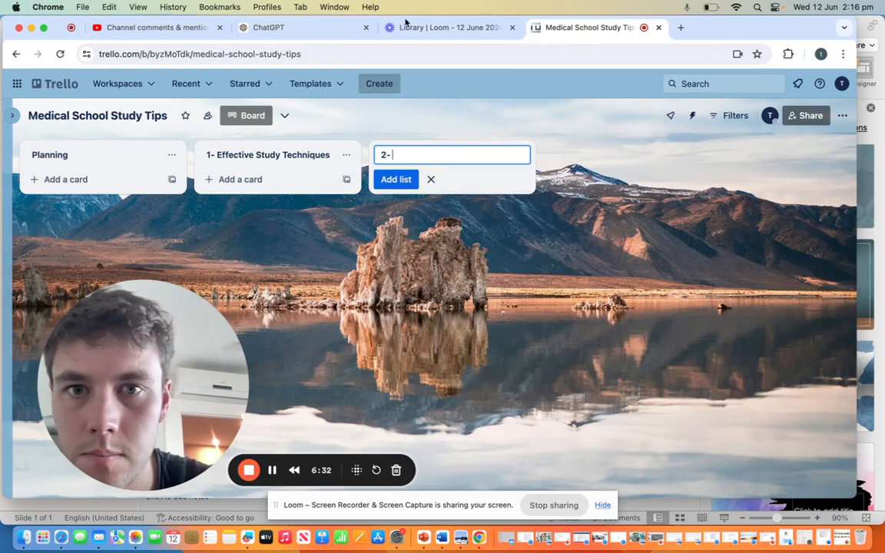
Step: Add a third list titled "2- Productivity Hacks", copying the Module 2 name from the revised ChatGPT outline into Trello
left_click(299, 31)
scroll(362, 249, "down", 10)
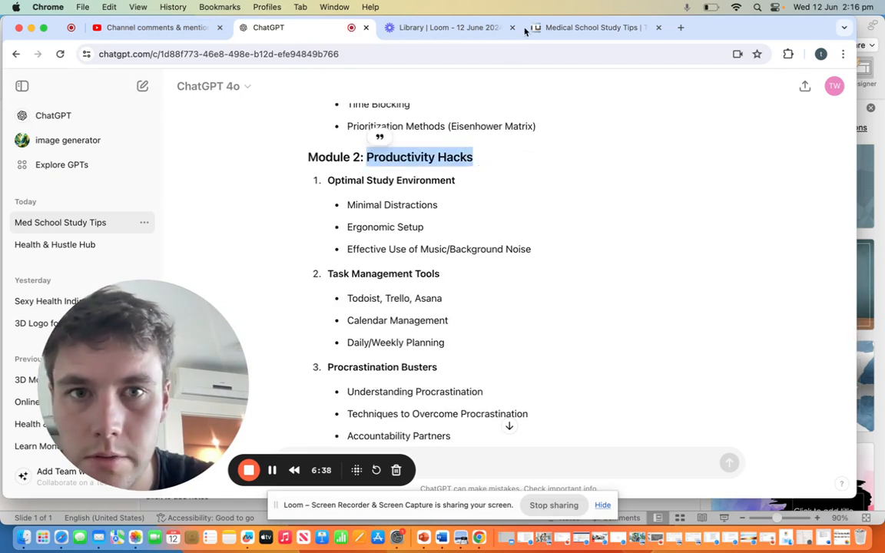
left_click(568, 28)
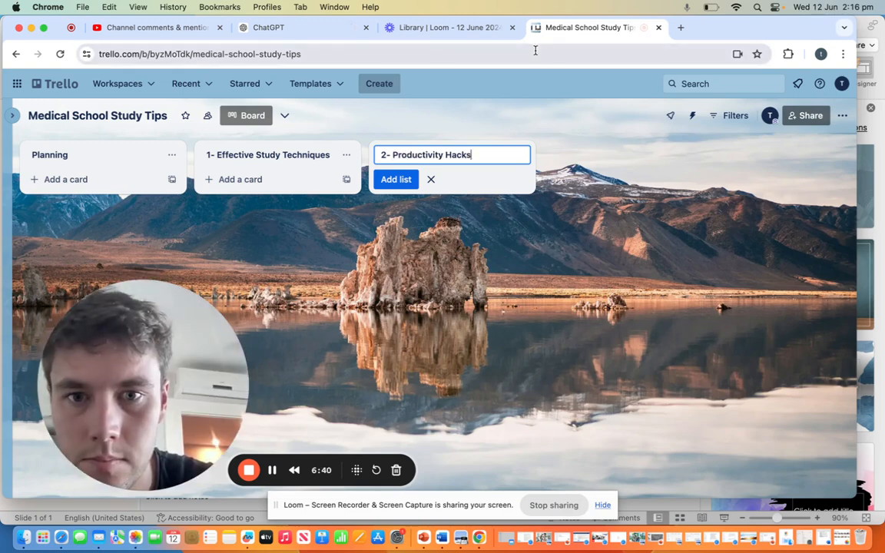
key("Return")
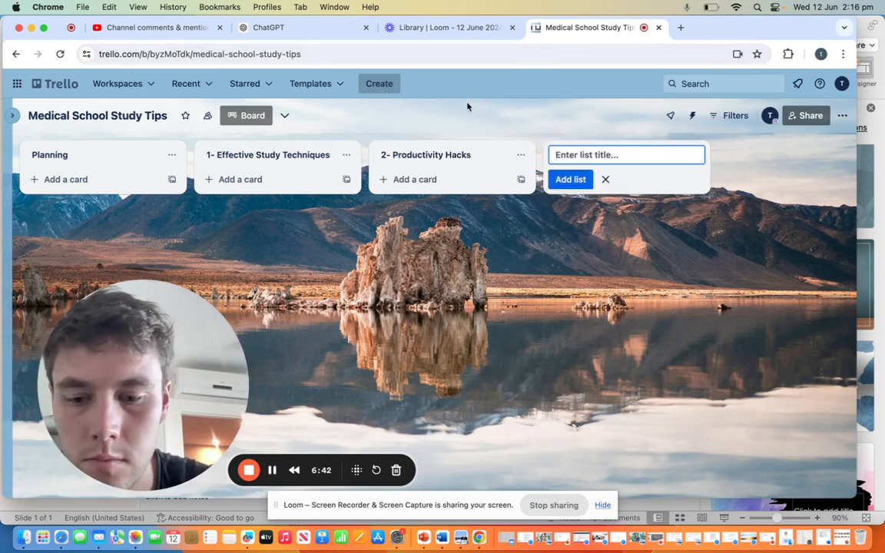
Step: Add a list titled "3-Stress Management and Self-Care" in Trello, copying the Module 3 name from the ChatGPT outline
left_click(428, 27)
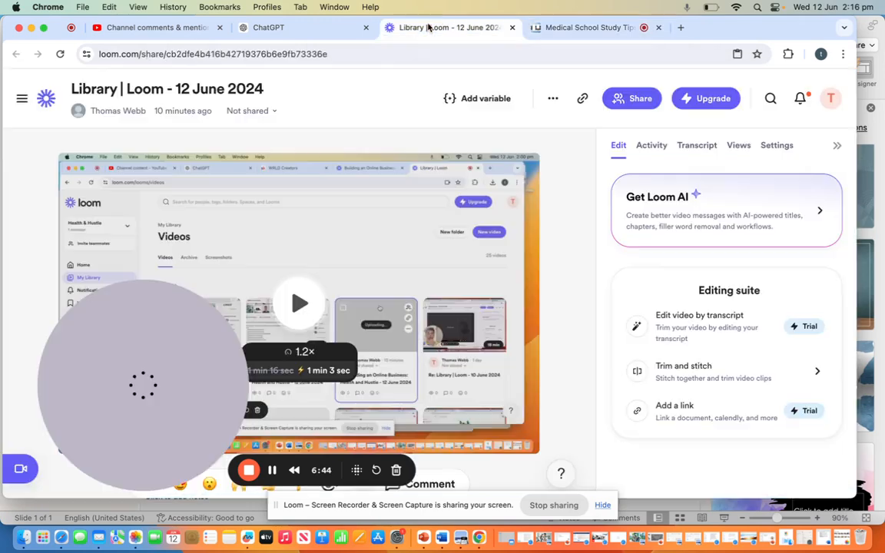
left_click(301, 29)
scroll(358, 215, "down", 10)
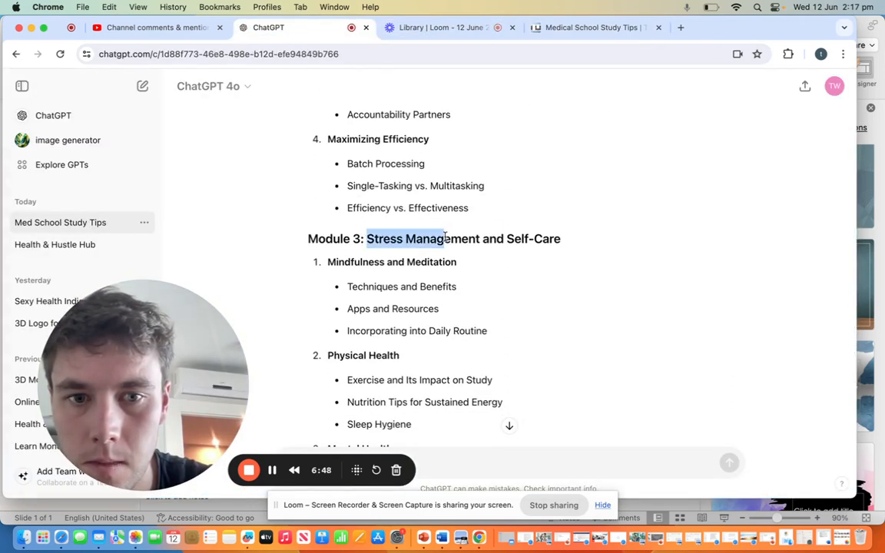
left_click_drag(444, 237, 563, 241)
key("super+c")
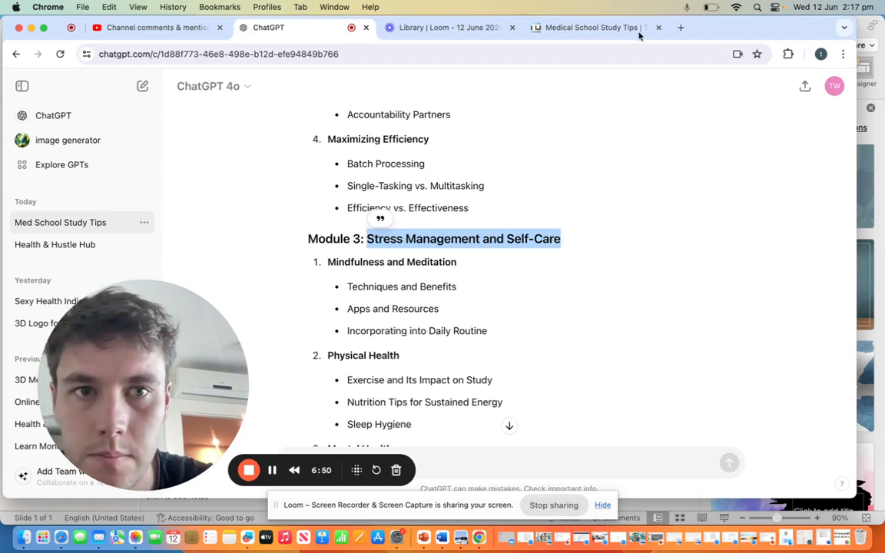
left_click(639, 35)
key("super+v")
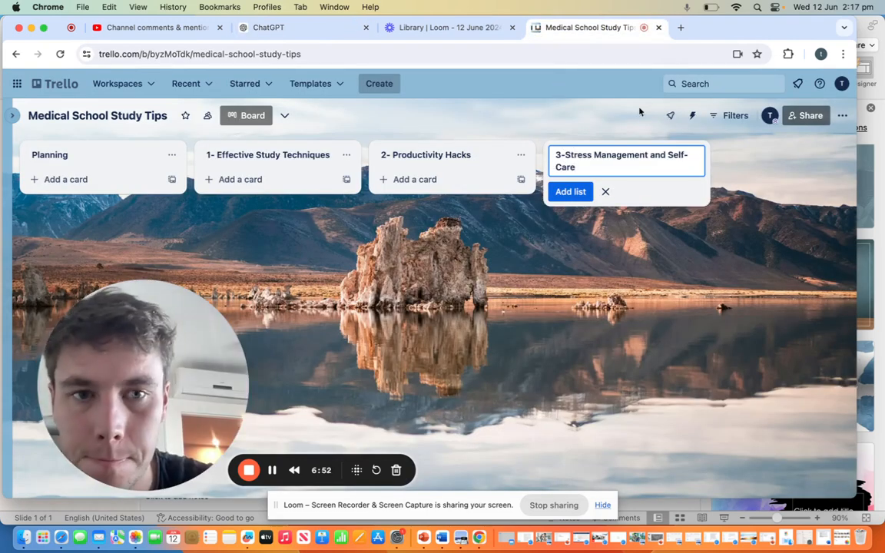
key("Return")
Step: Enter "4-Exam Preparation and Test-Taking Strategies" as the next Trello list title, copying the Module 4 name from the ChatGPT outline
type("4")
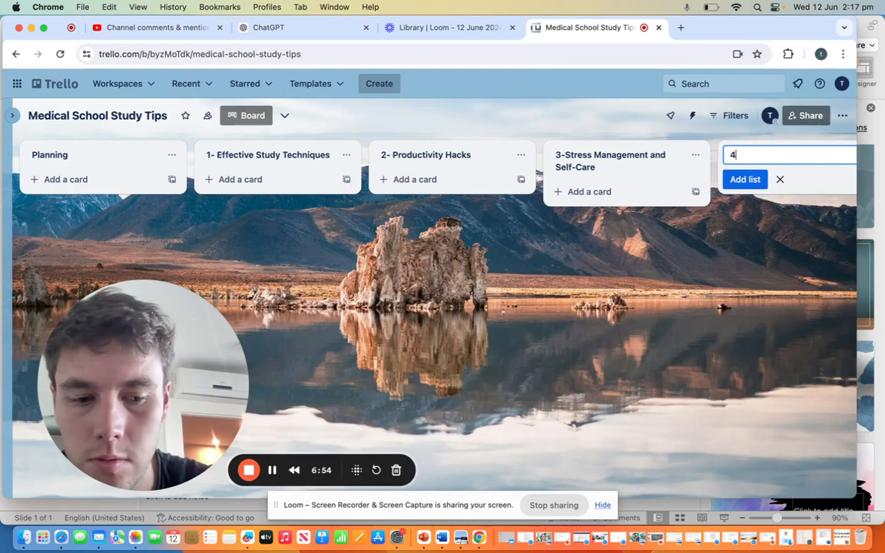
type("-")
left_click(338, 28)
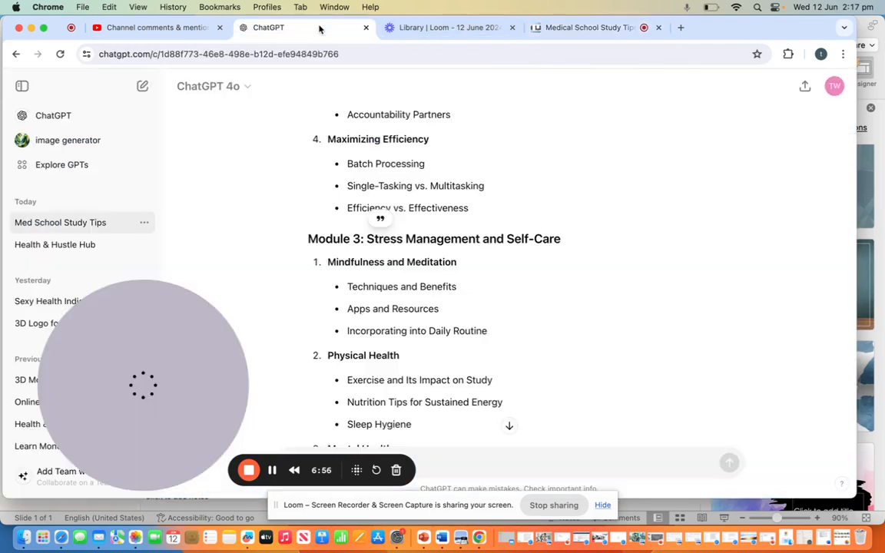
scroll(427, 305, "down", 10)
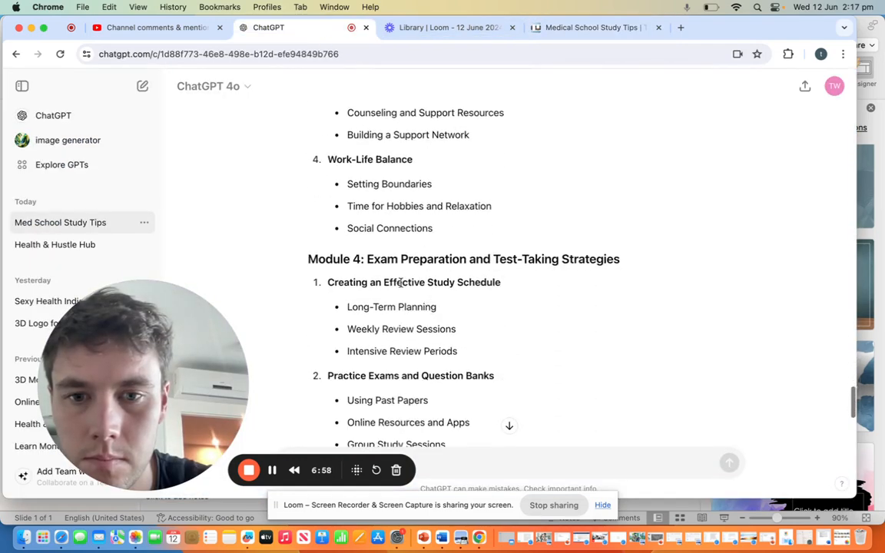
left_click_drag(366, 258, 623, 268)
key("super+c")
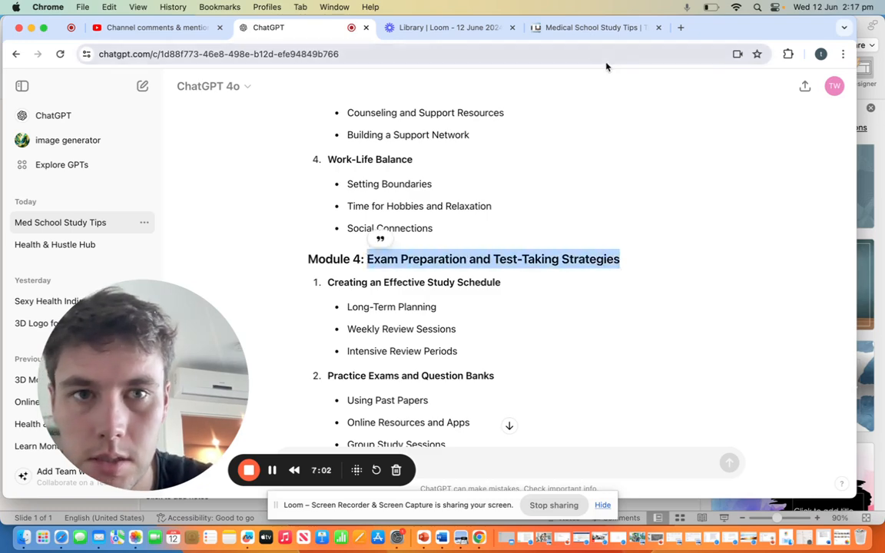
left_click(587, 27)
key("super+v")
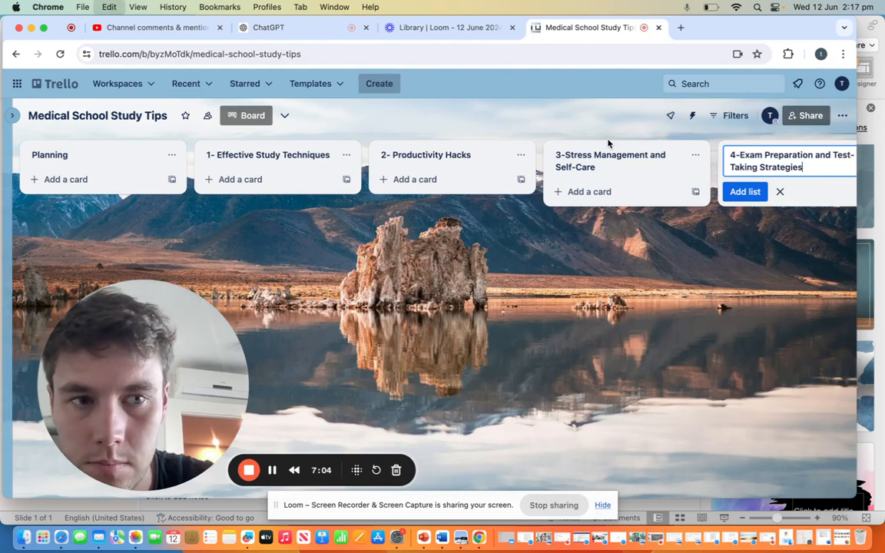
Step: Switch to ChatGPT and review the lessons and subtopics listed under Module 1 of the revised course outline
left_click(313, 28)
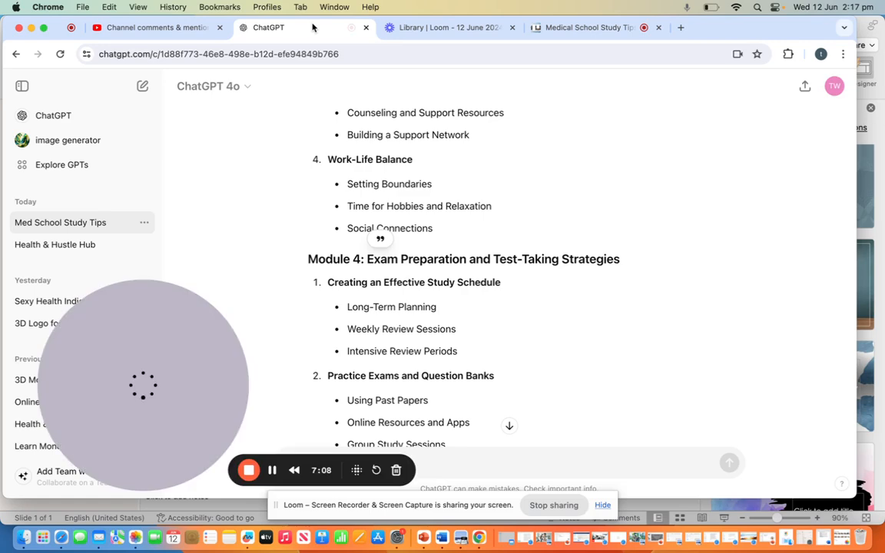
scroll(538, 181, "up", 2)
scroll(537, 185, "up", 10)
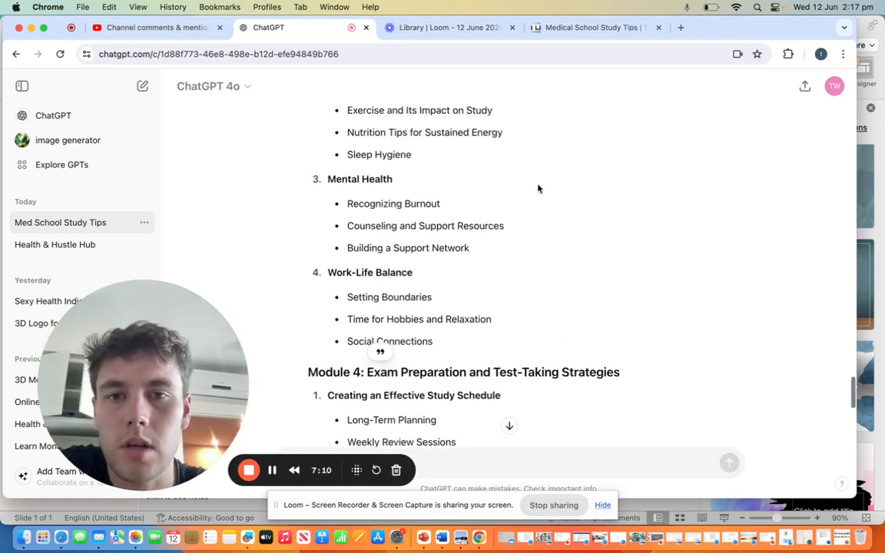
scroll(538, 188, "up", 6)
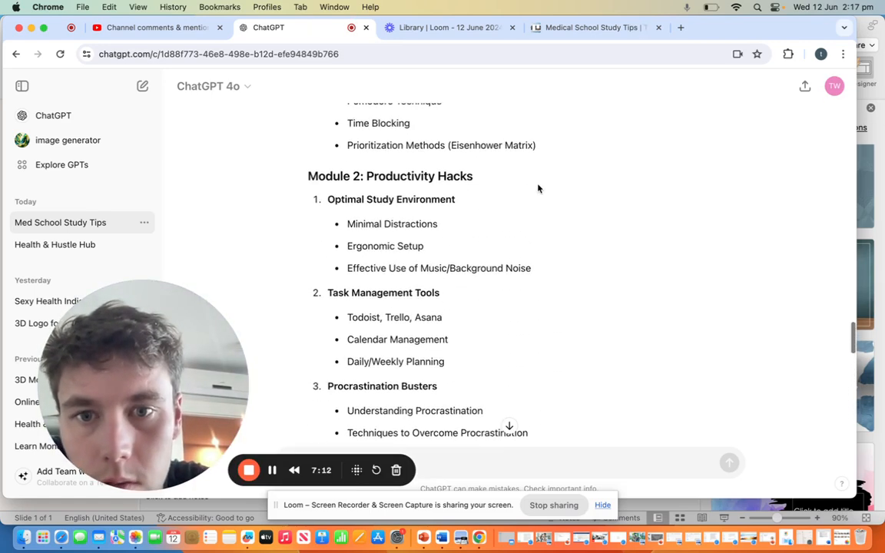
scroll(538, 188, "up", 6)
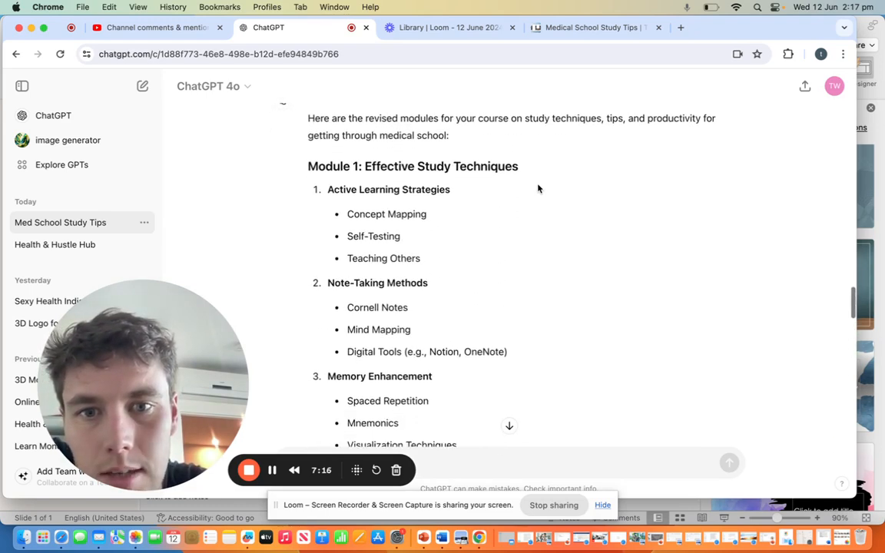
scroll(538, 188, "down", 1)
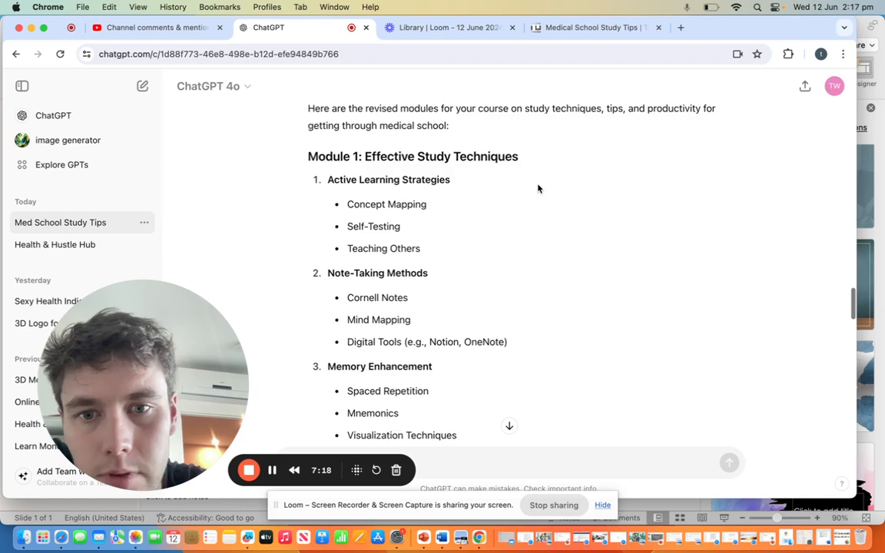
scroll(538, 188, "down", 2)
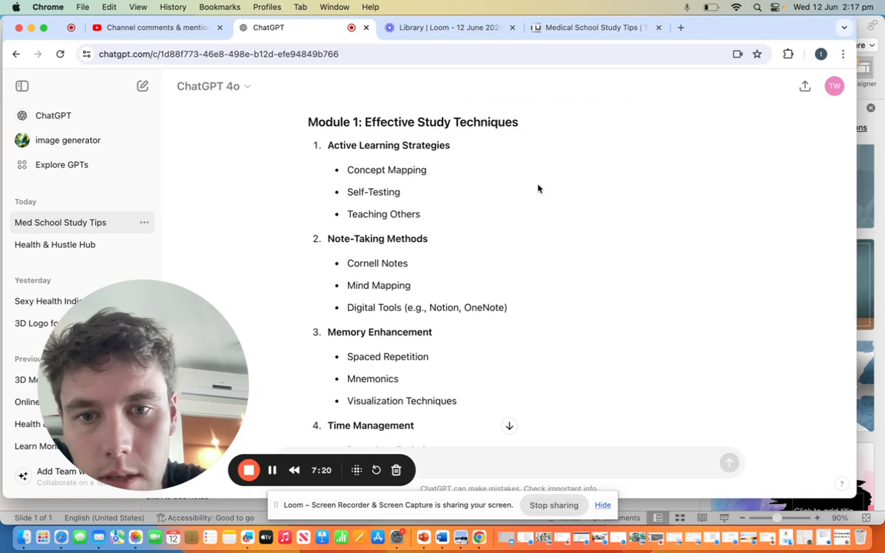
scroll(538, 189, "down", 2)
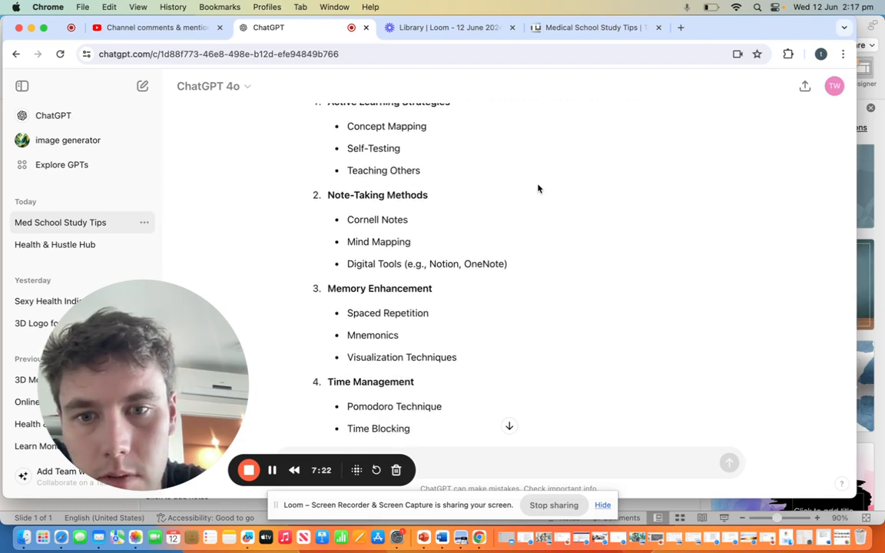
scroll(538, 188, "down", 2)
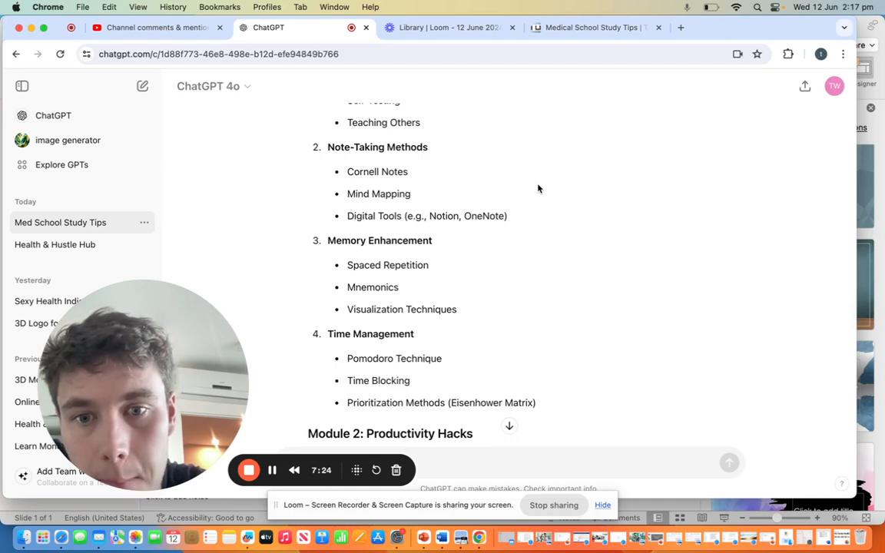
scroll(537, 188, "up", 2)
scroll(537, 188, "down", 2)
scroll(538, 188, "down", 1)
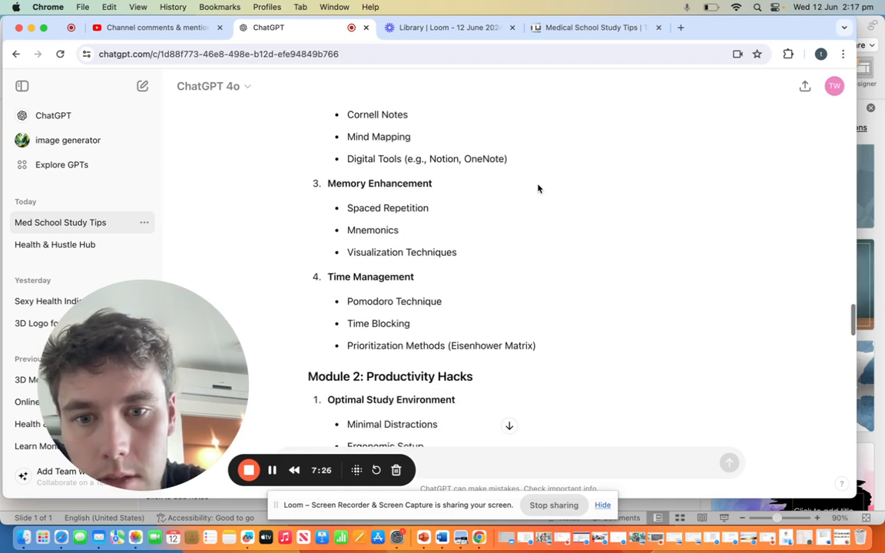
scroll(538, 188, "down", 2)
scroll(538, 188, "up", 6)
scroll(538, 188, "up", 5)
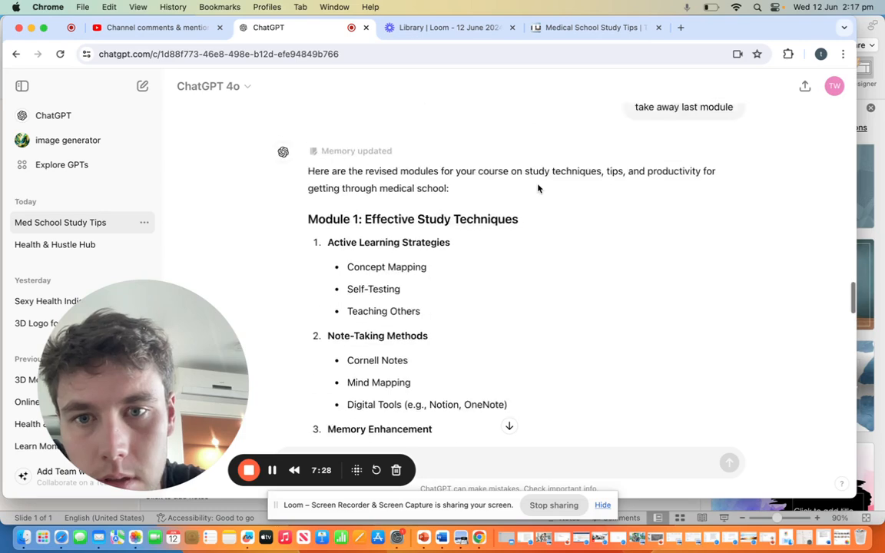
Step: Read through the lessons and subtopics of Module 2, Productivity Hacks, up to the start of Module 3
scroll(537, 188, "down", 10)
scroll(537, 188, "down", 4)
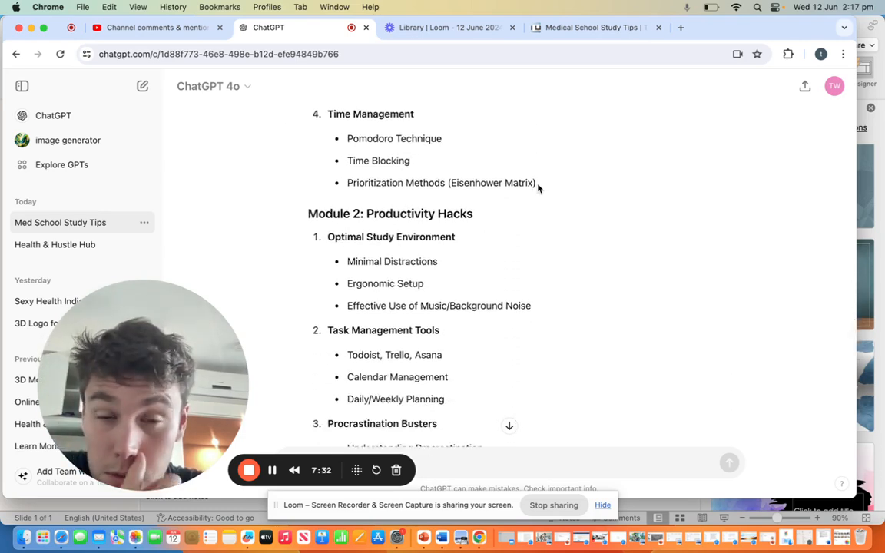
scroll(537, 188, "down", 1)
scroll(538, 188, "down", 1)
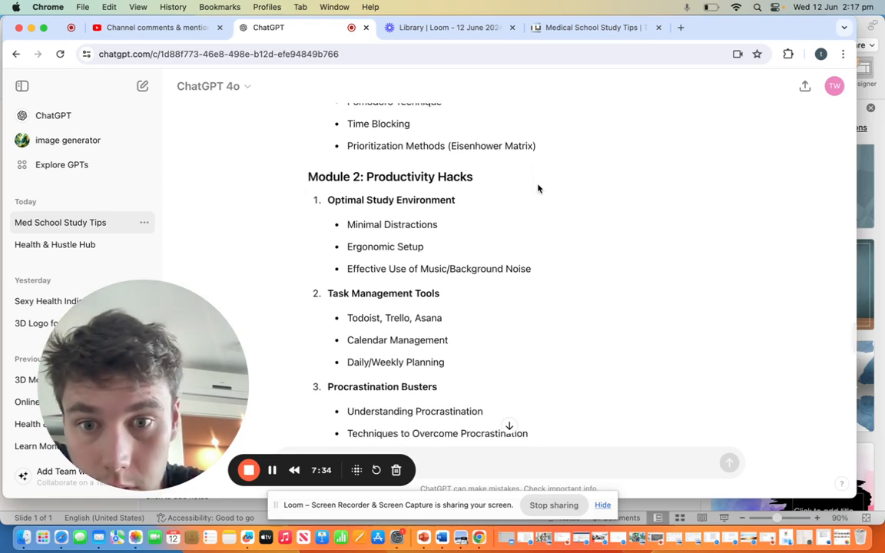
scroll(537, 188, "down", 2)
scroll(537, 188, "down", 2)
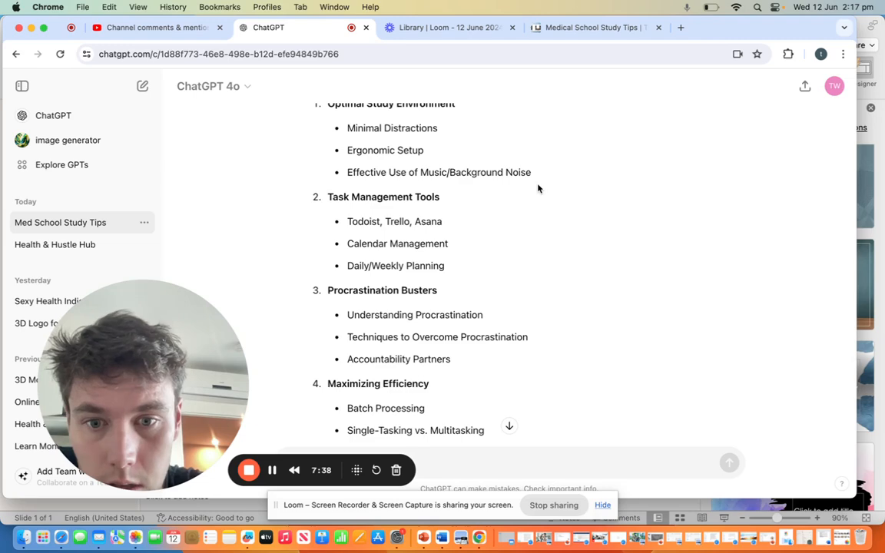
scroll(538, 188, "down", 3)
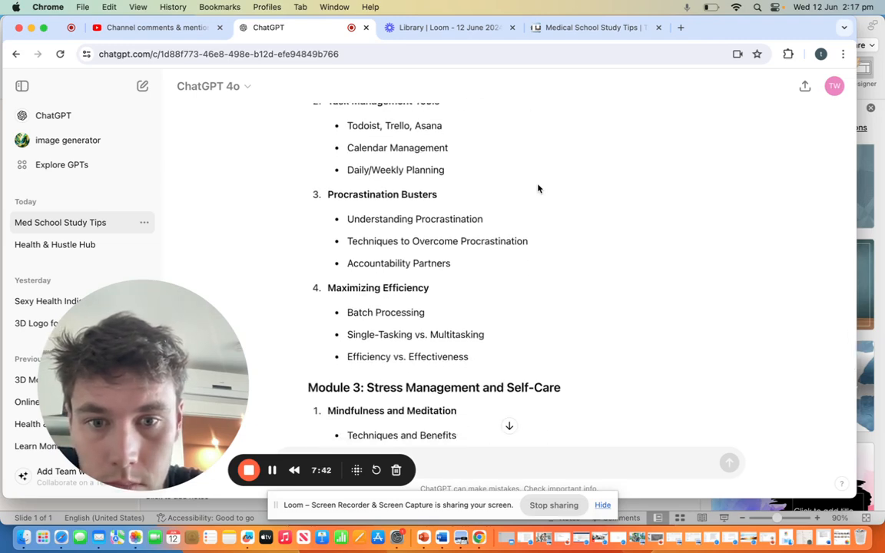
scroll(537, 189, "down", 3)
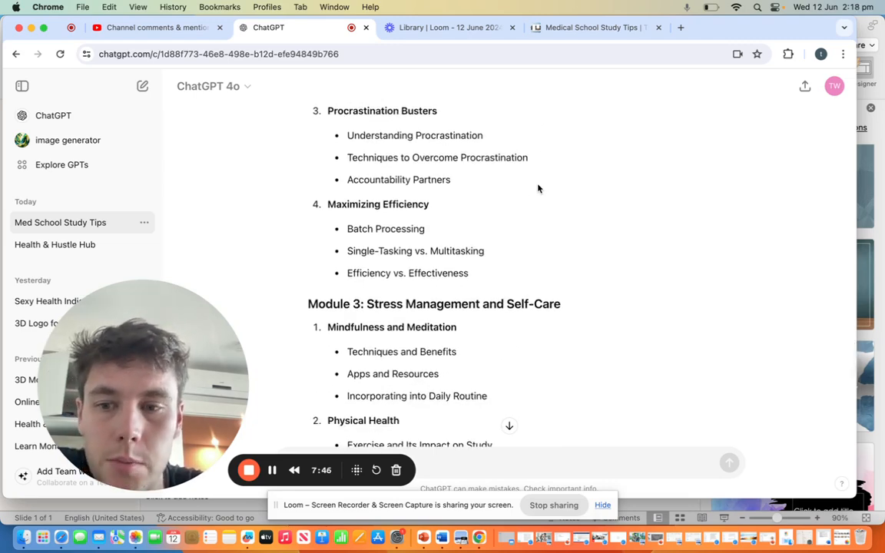
Step: Recheck the outline from the Module 1 subtopics through Modules 2 and 3 to the first lessons of Module 4
scroll(537, 189, "up", 10)
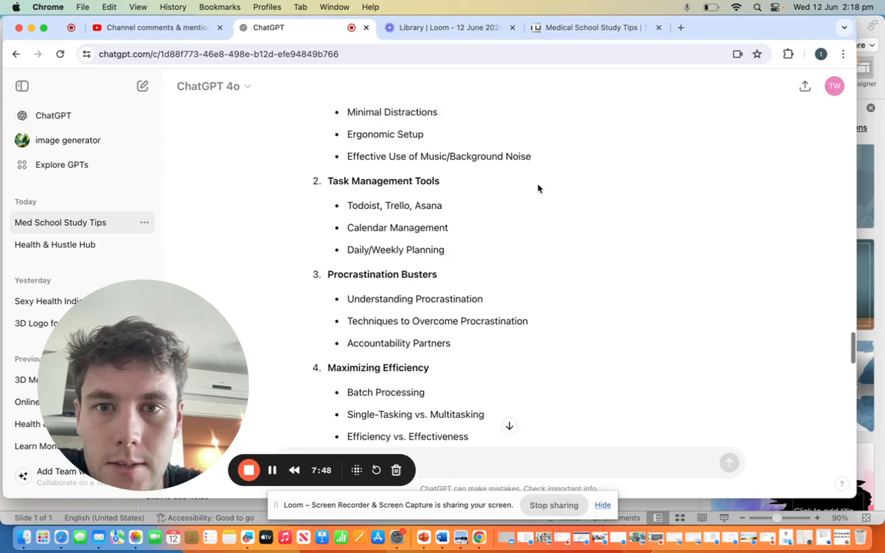
scroll(538, 188, "up", 5)
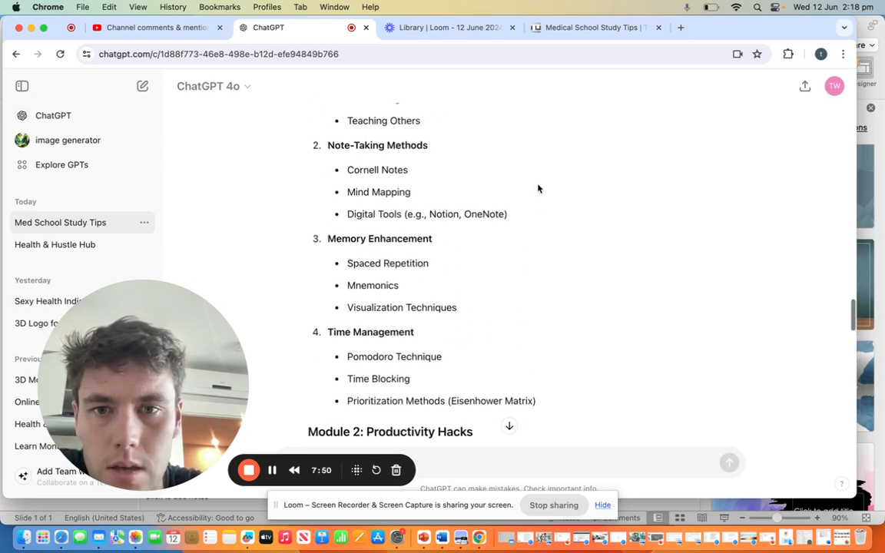
scroll(537, 188, "down", 5)
scroll(537, 189, "down", 5)
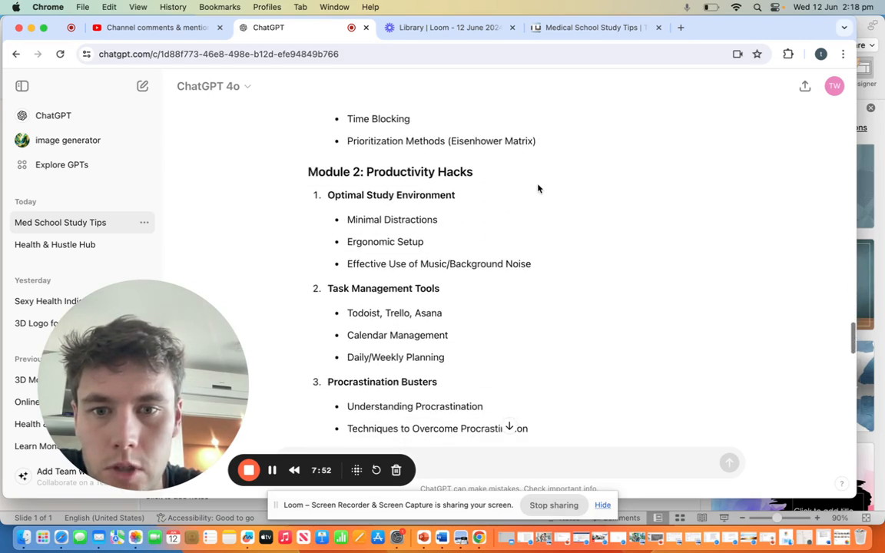
scroll(538, 188, "down", 5)
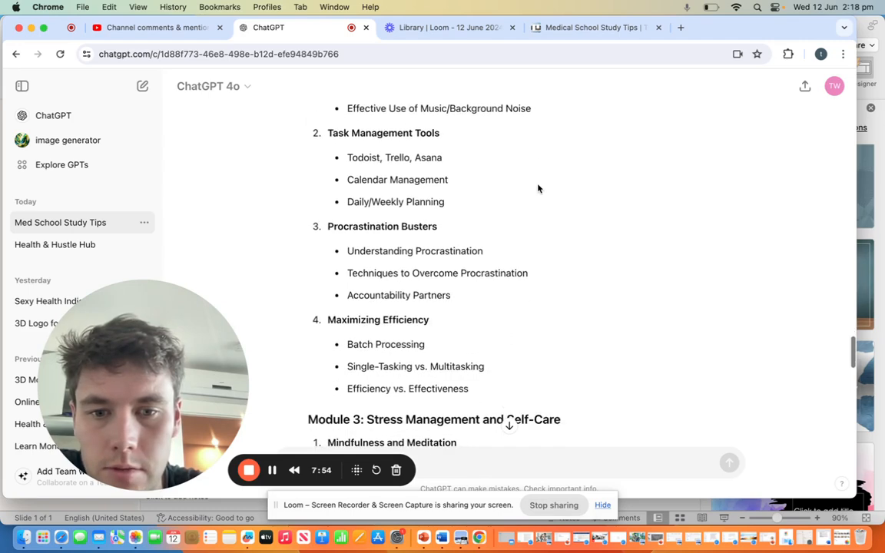
scroll(538, 188, "down", 3)
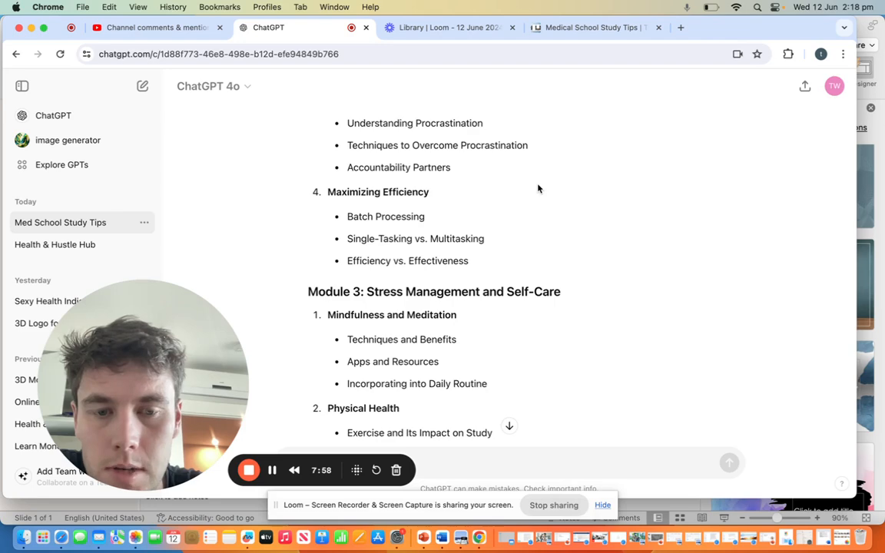
scroll(538, 189, "down", 4)
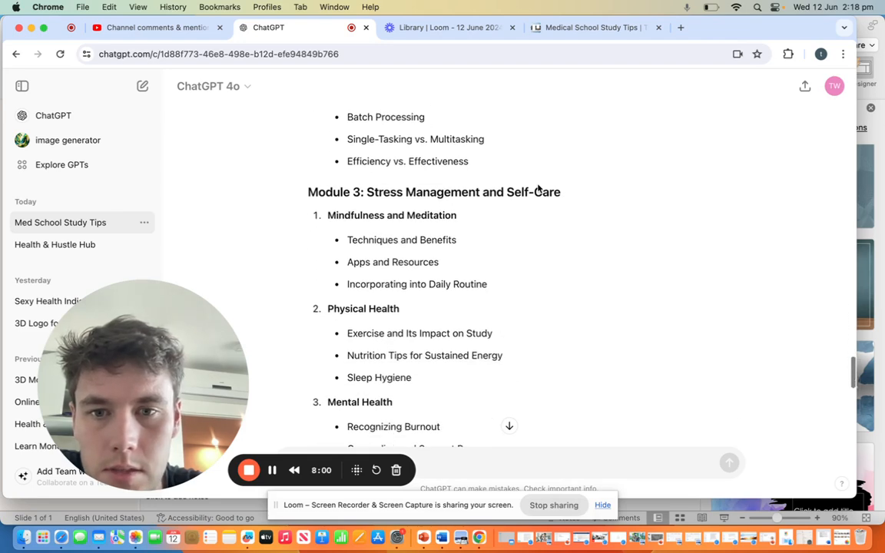
scroll(537, 186, "down", 8)
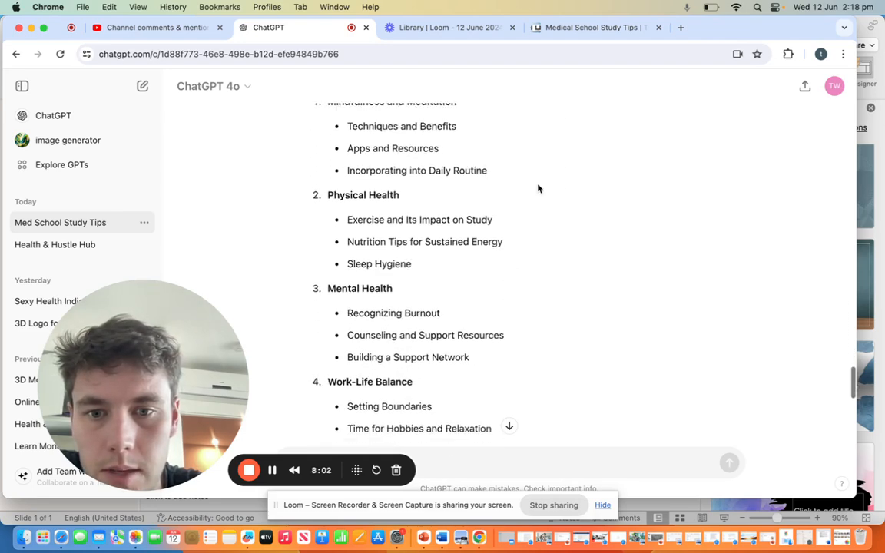
scroll(538, 188, "down", 5)
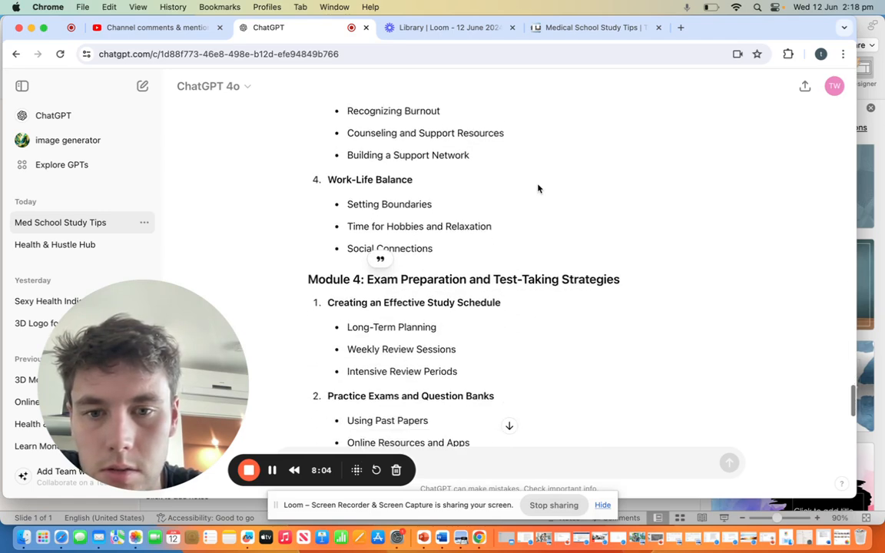
Step: Read through the Module 4 lessons and subtopics in the ChatGPT outline, down to Post-Exam Review and the closing paragraph
scroll(537, 188, "down", 2)
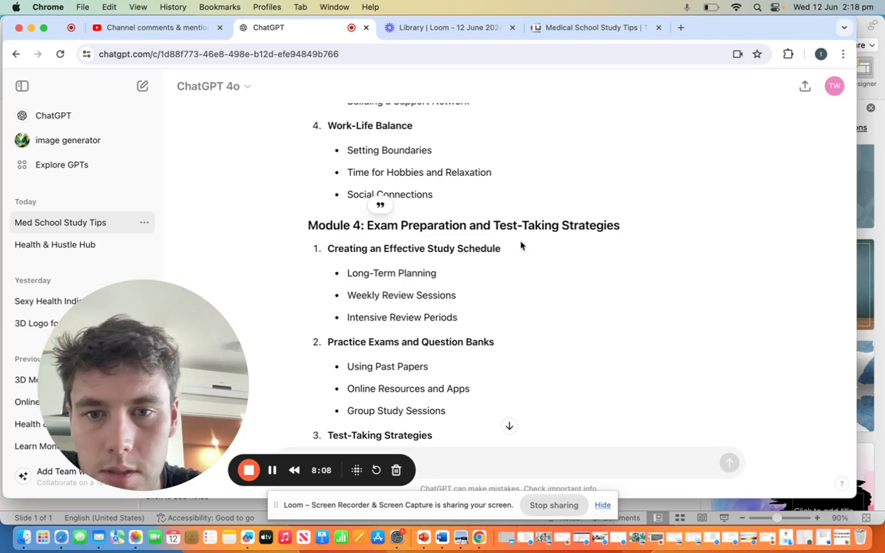
scroll(515, 285, "down", 1)
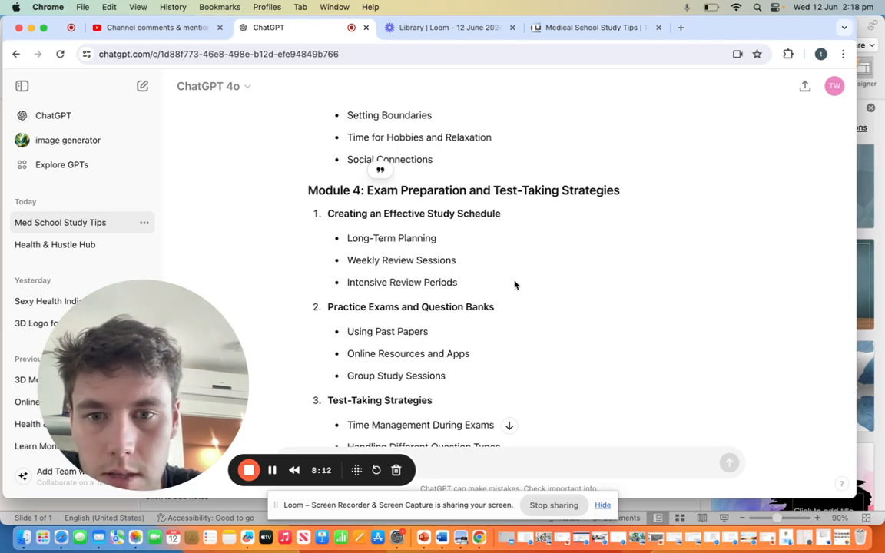
scroll(515, 285, "down", 1)
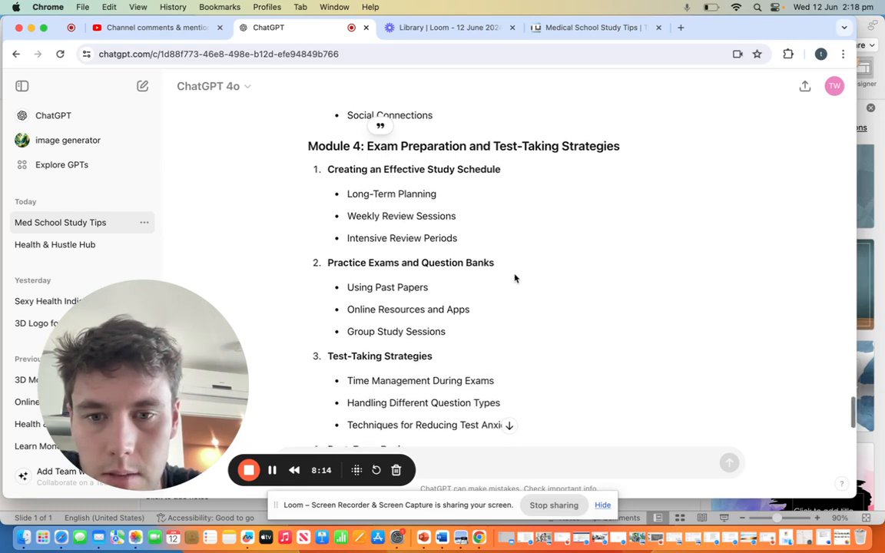
scroll(515, 278, "down", 3)
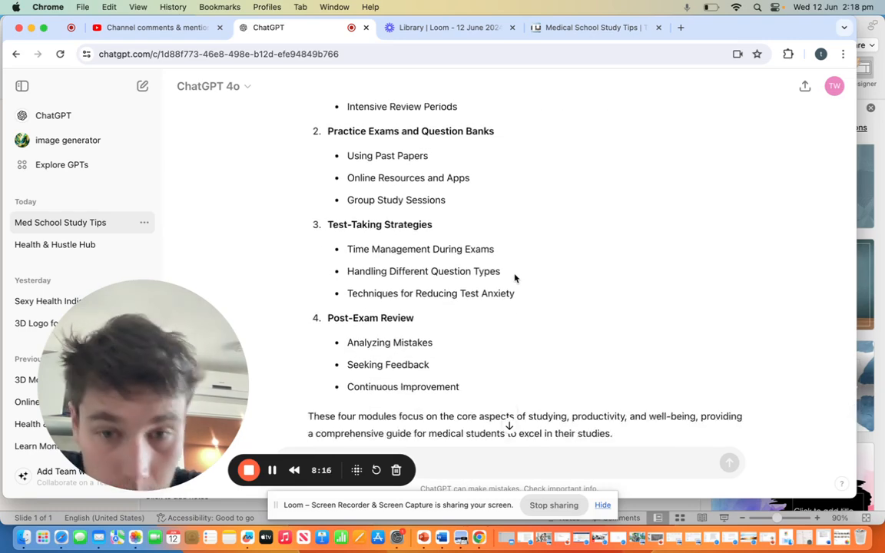
Step: Add the card "1- Active Learning Strategies" to Trello's "1- Effective Study Techniques" list, copying the lesson name from Module 1 in ChatGPT
scroll(518, 232, "up", 2)
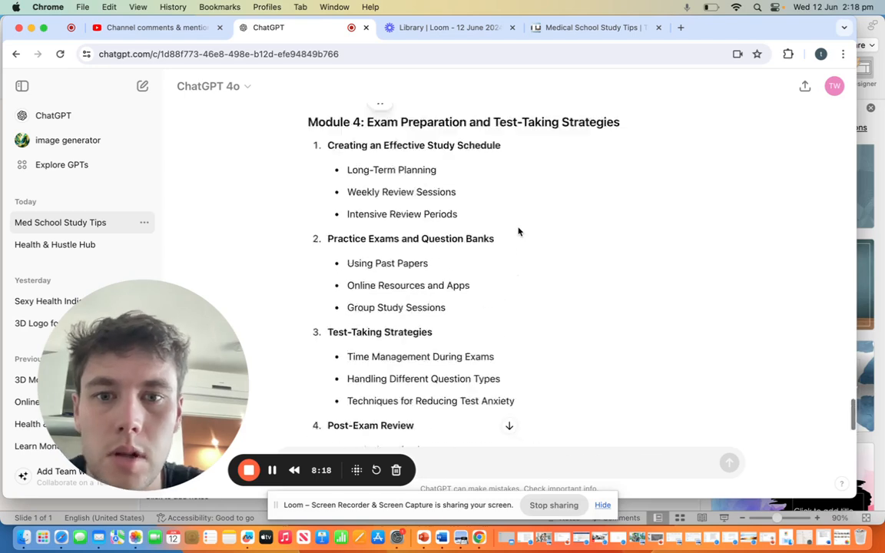
scroll(518, 231, "up", 10)
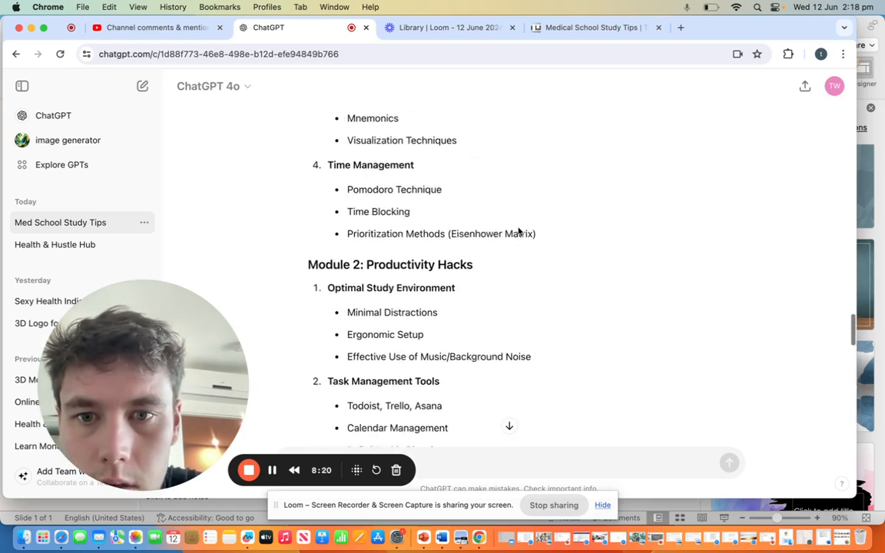
scroll(517, 231, "up", 8)
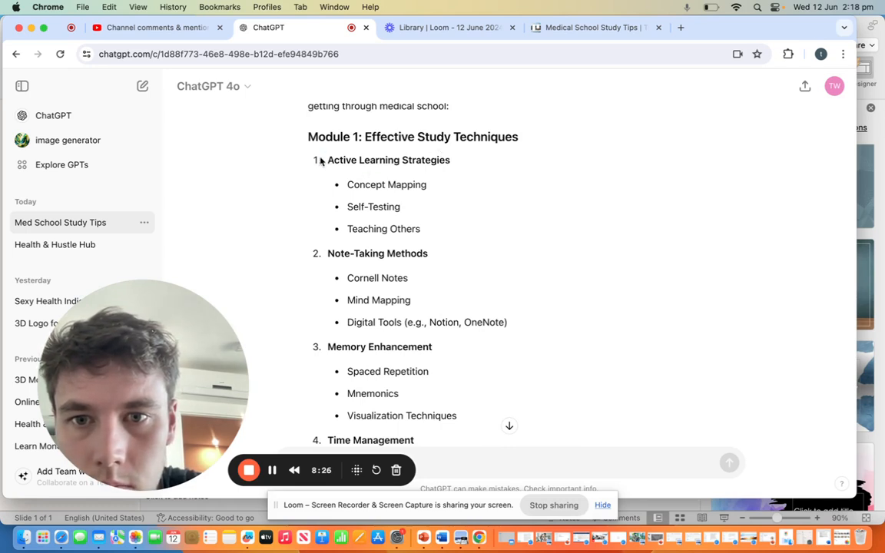
triple_click(450, 160)
key("super+c")
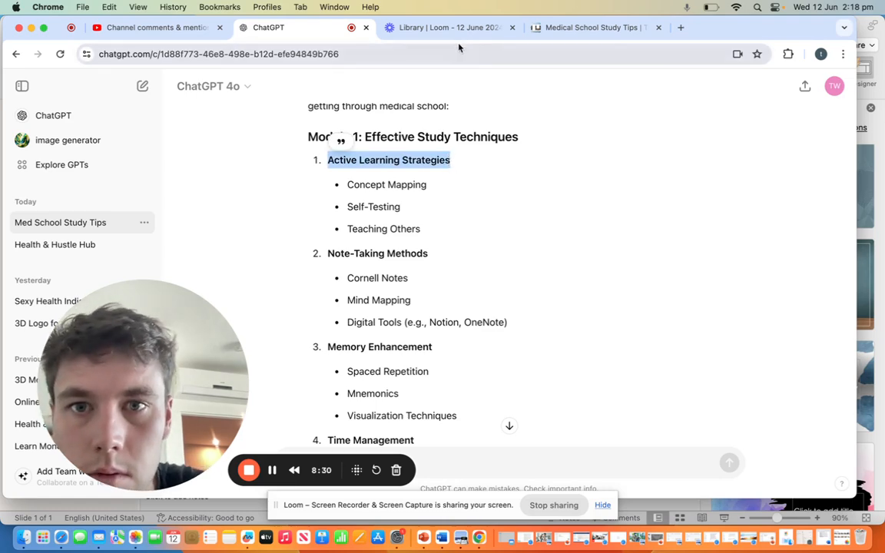
left_click(415, 28)
left_click(293, 28)
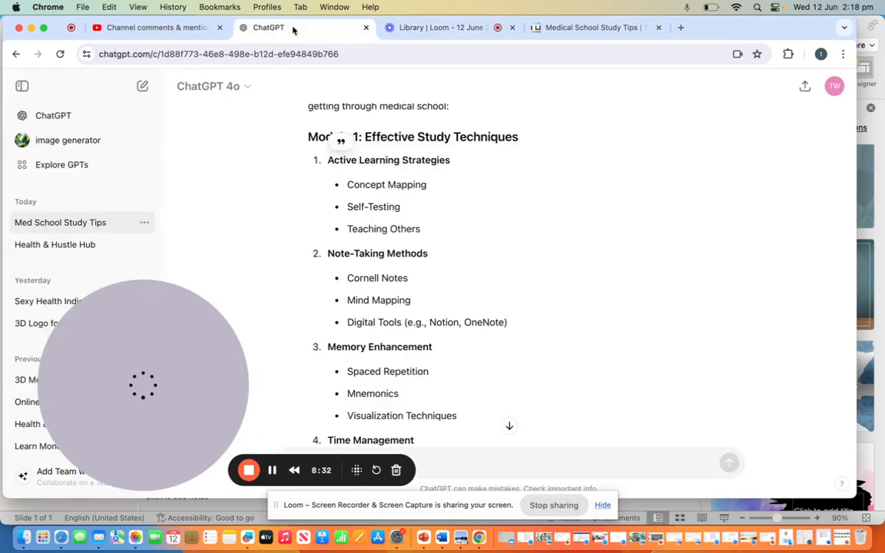
left_click(173, 27)
left_click(572, 29)
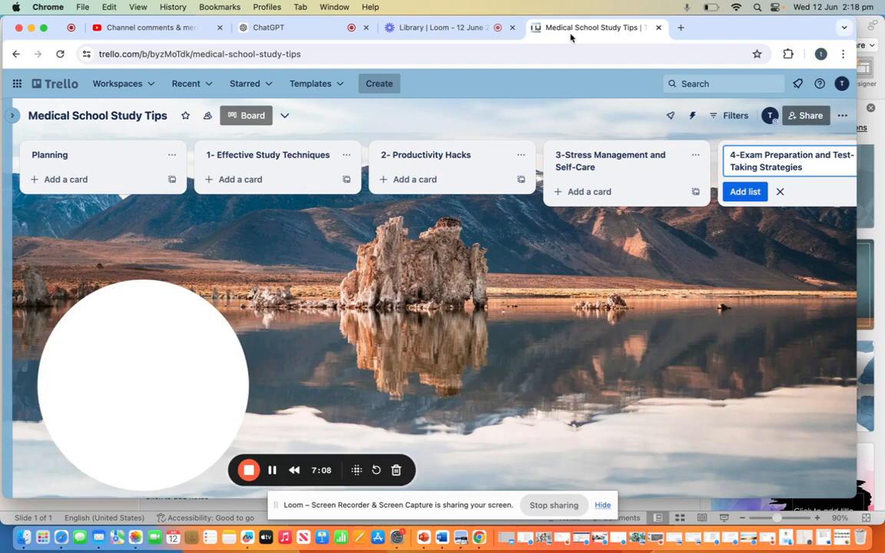
left_click(271, 179)
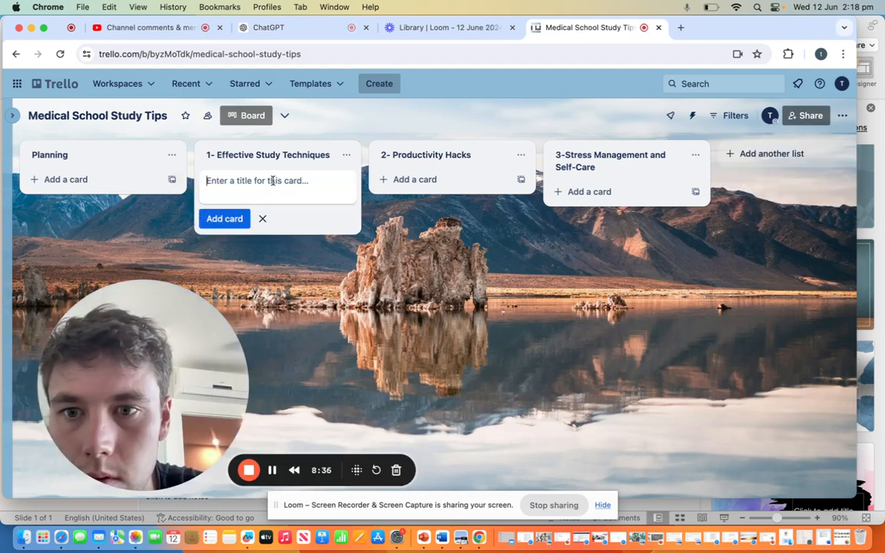
key("super+v")
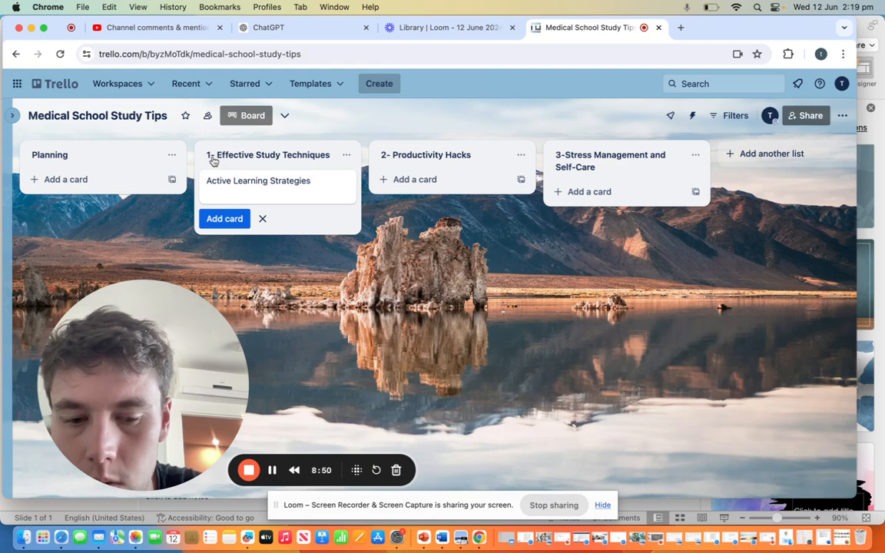
type("1-")
key("Return")
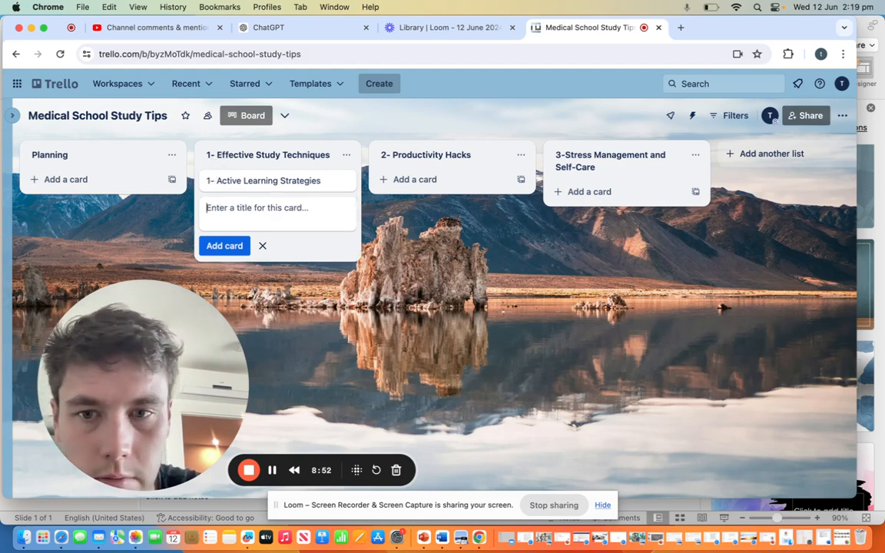
Step: Add a second card, "2- Note-Taking Methods", to the Effective Study Techniques list, copying the lesson name from the ChatGPT outline
type("2-")
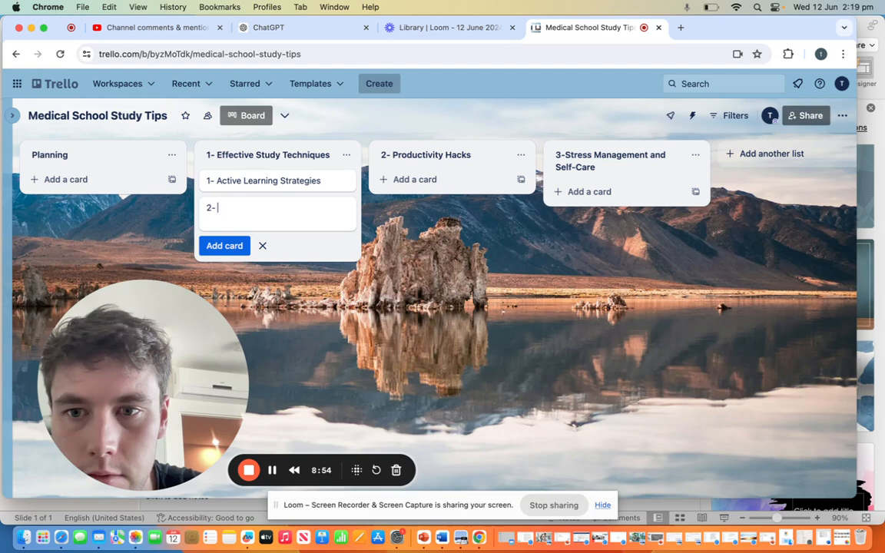
left_click(306, 27)
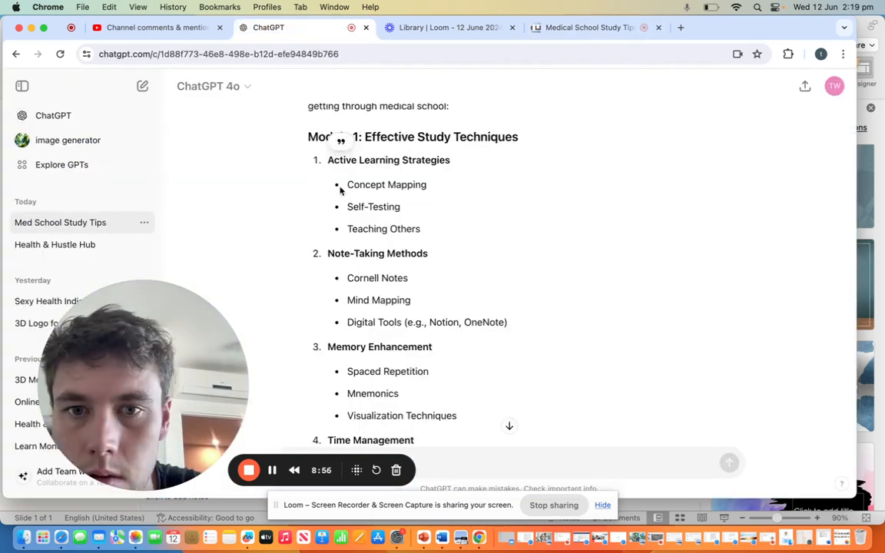
scroll(341, 189, "down", 2)
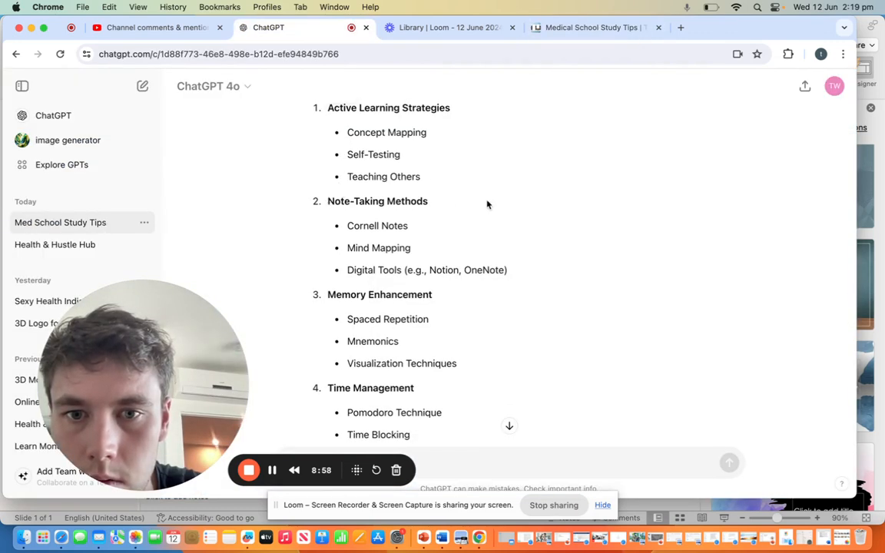
triple_click(428, 200)
key("super+c")
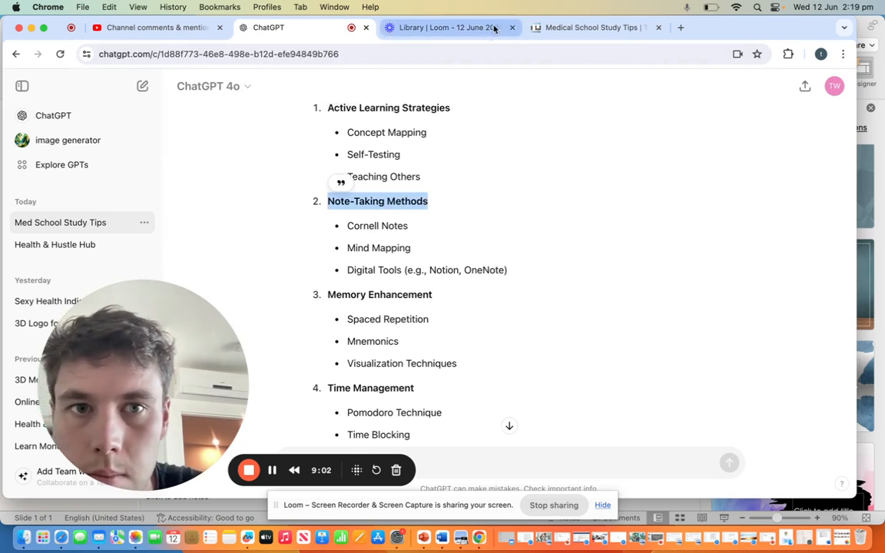
left_click(588, 27)
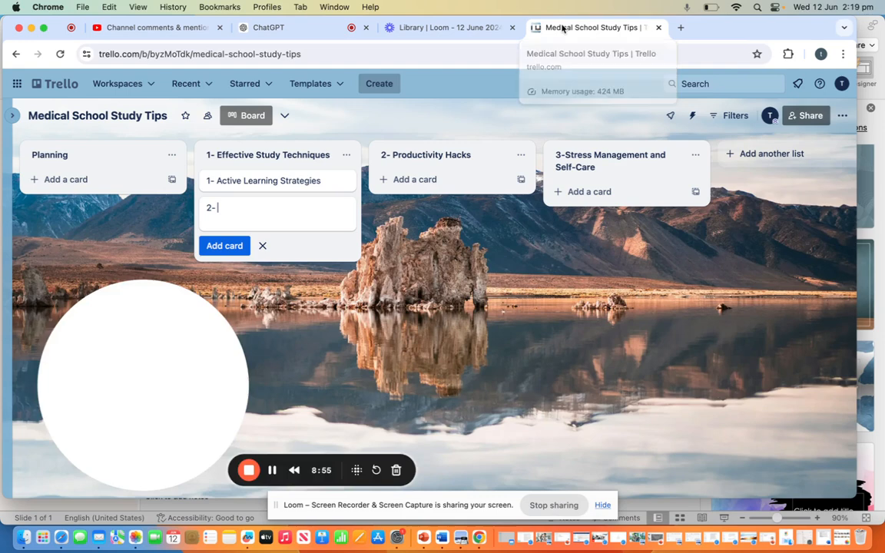
key("super+v")
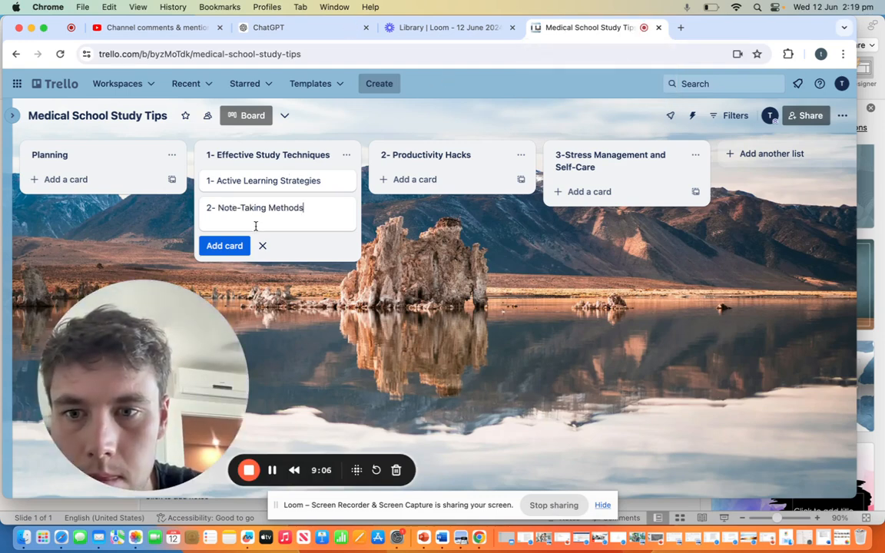
left_click(225, 245)
Step: Add a third card, "3- Memory Enhancement", to the Effective Study Techniques list, using the Module 1 lesson name from ChatGPT
type("3-")
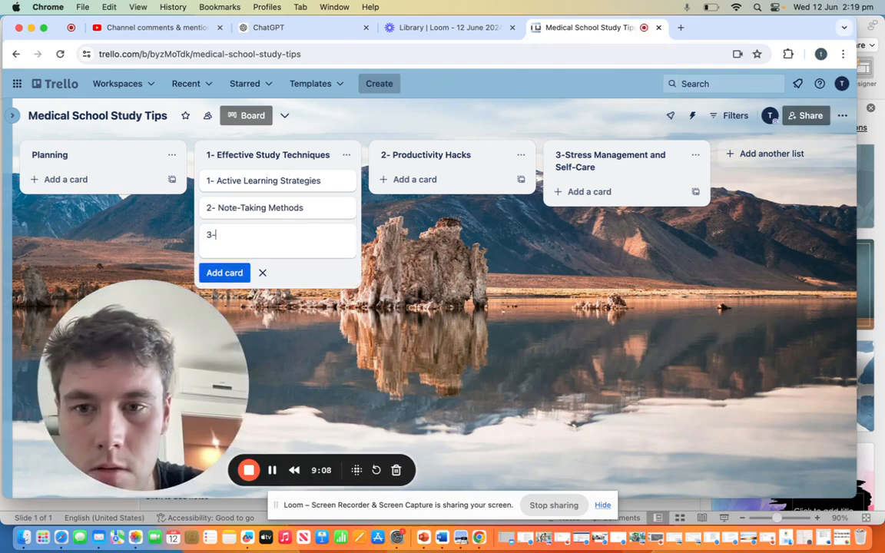
left_click(306, 28)
scroll(346, 250, "down", 2)
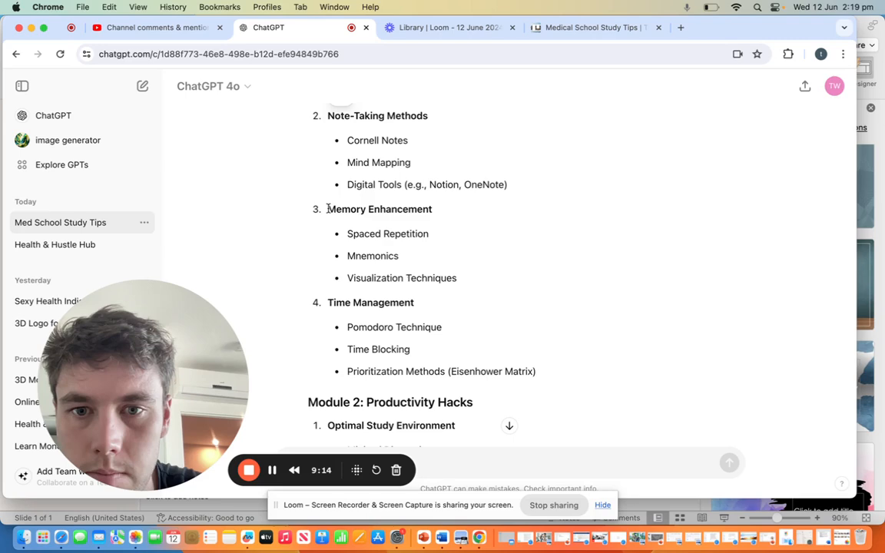
left_click_drag(328, 208, 438, 220)
key("super+c")
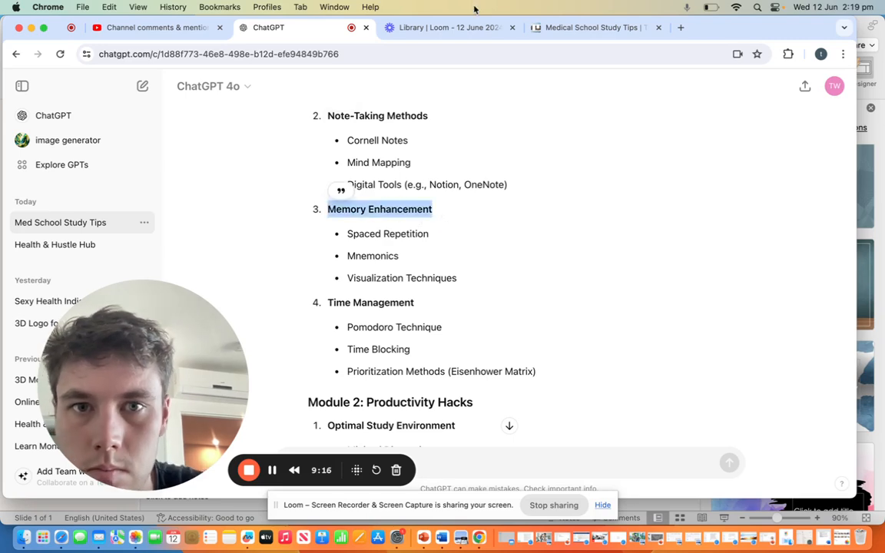
left_click(460, 27)
left_click(569, 27)
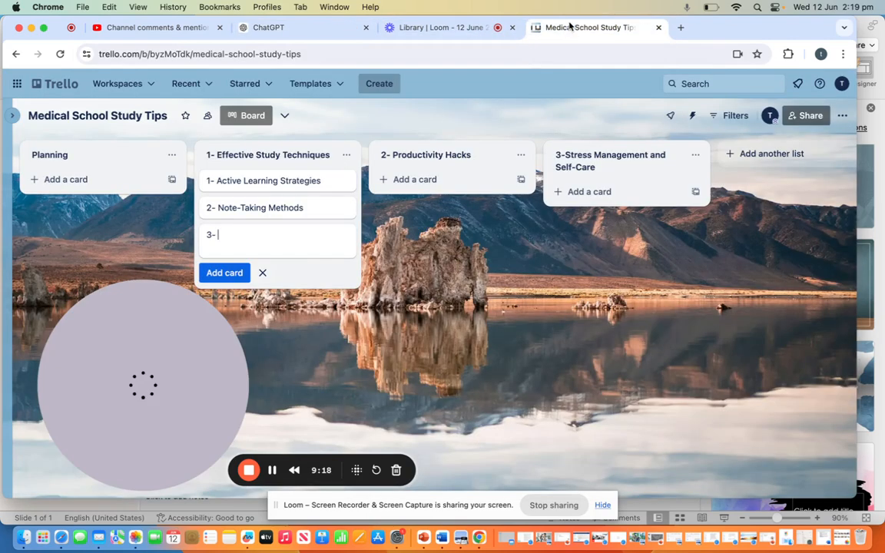
key("super+v")
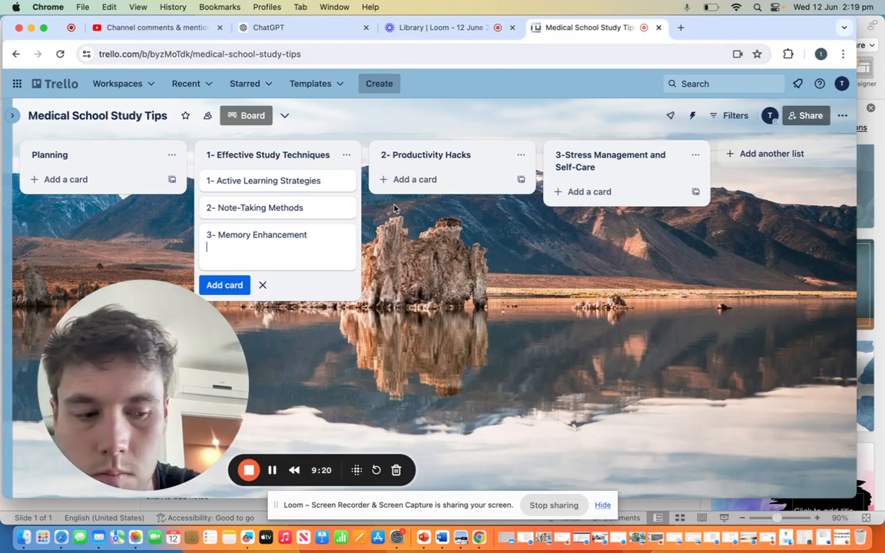
key("Return")
Step: Start a fourth card with "4-" in the Effective Study Techniques list, and select the Module 1 lesson name "Time Management" in ChatGPT
type("4-")
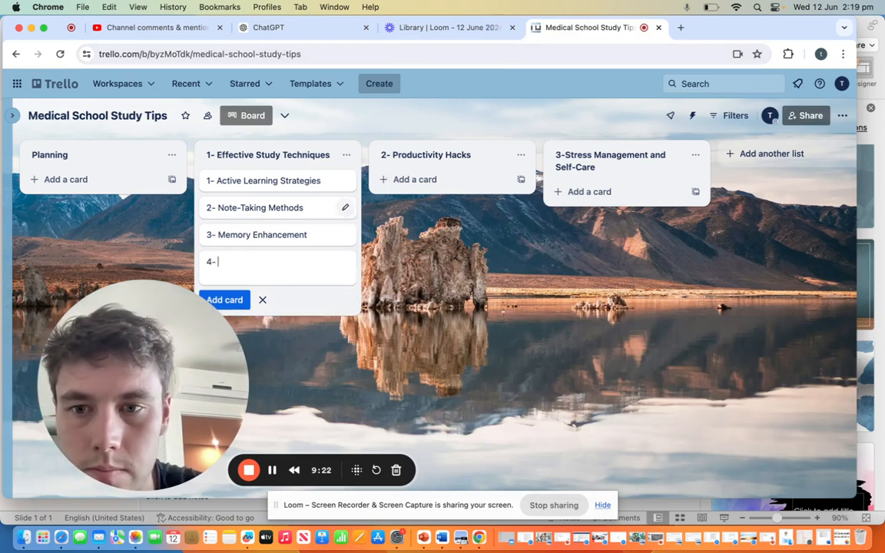
left_click(405, 27)
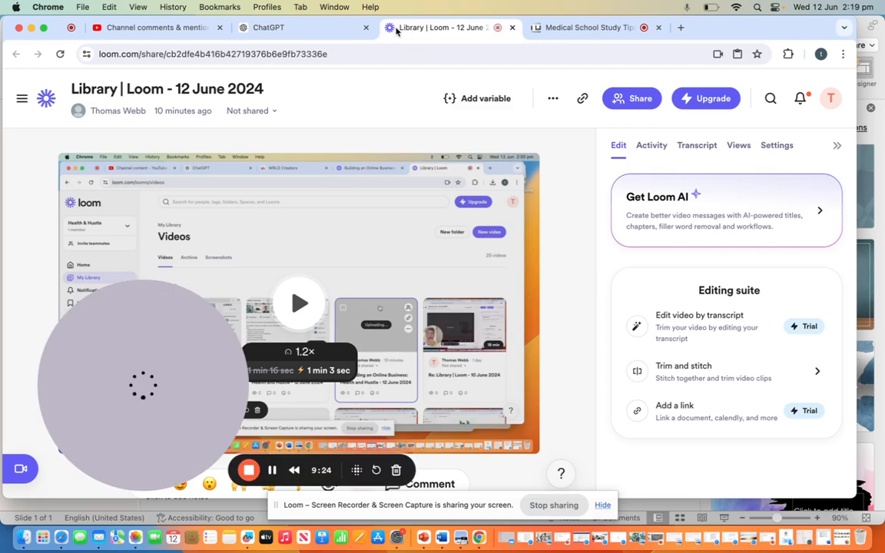
left_click(319, 29)
scroll(301, 258, "down", 2)
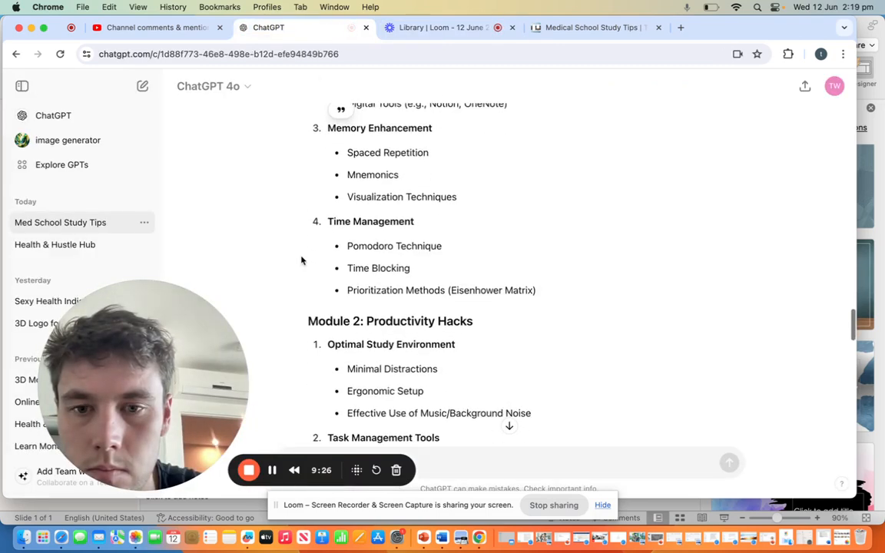
triple_click(416, 226)
left_click(415, 227)
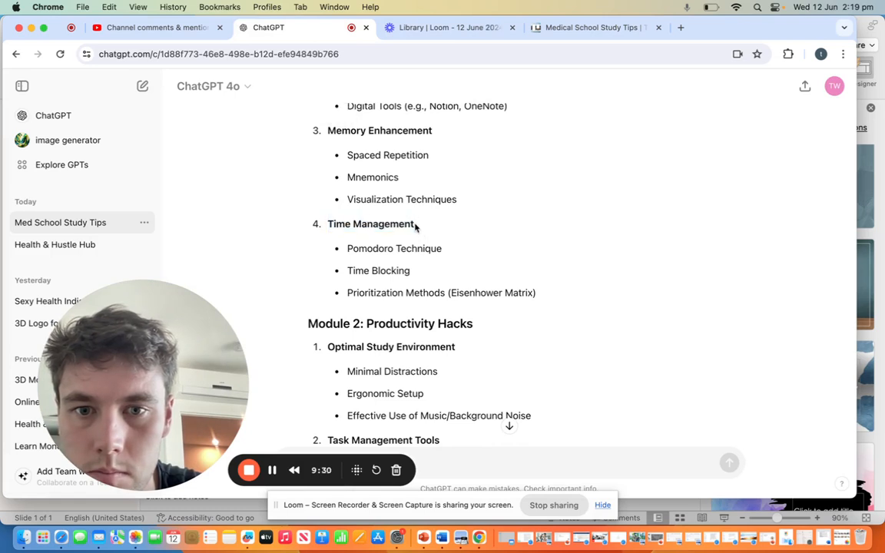
triple_click(415, 227)
left_click(415, 223)
triple_click(413, 223)
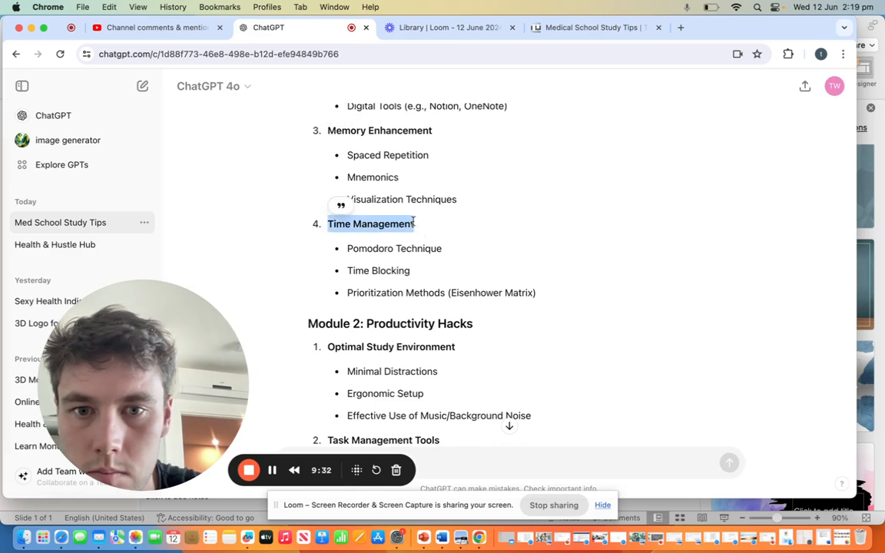
left_click(462, 31)
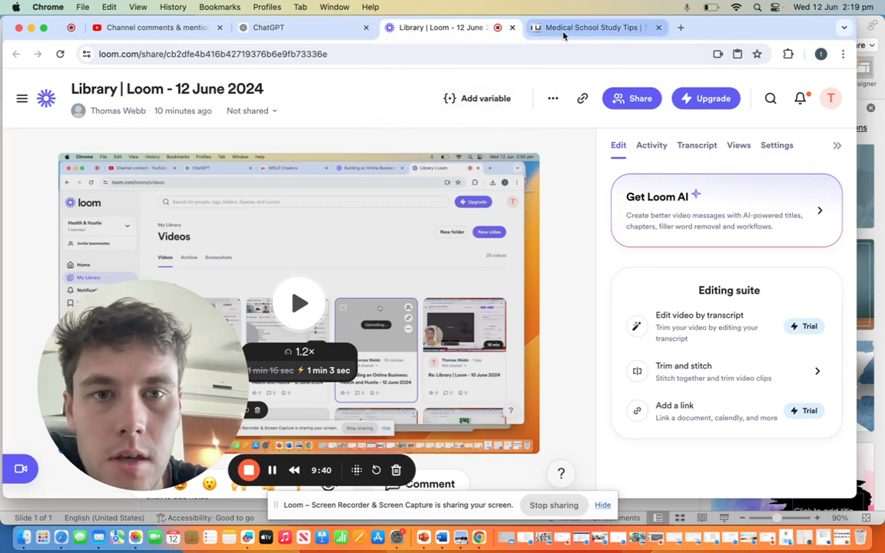
left_click(537, 28)
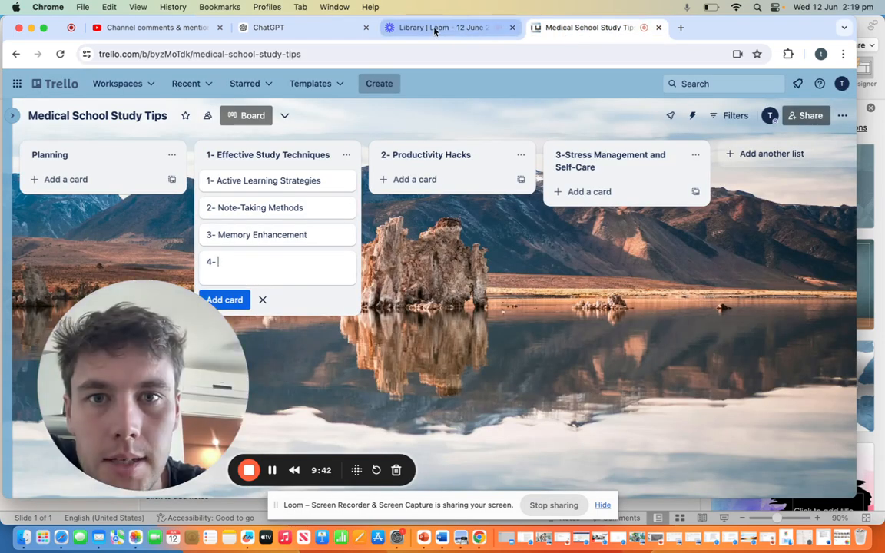
left_click(313, 27)
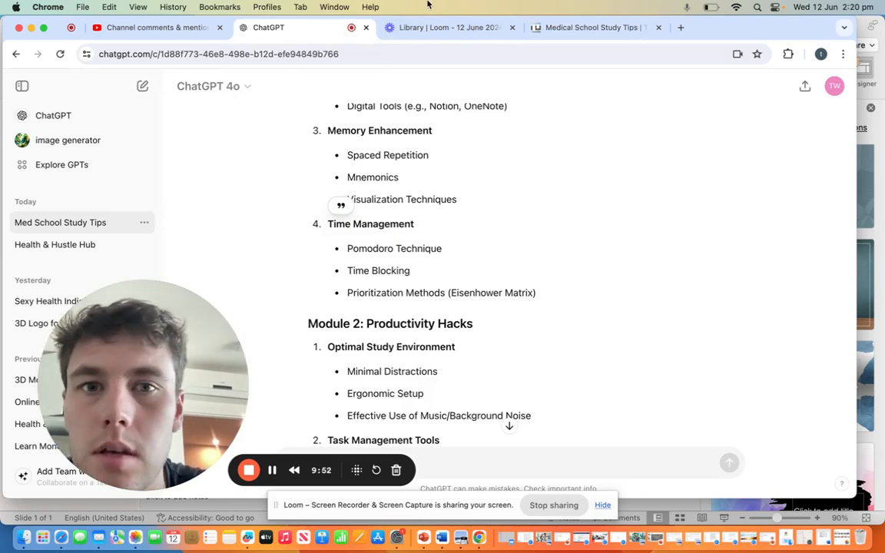
left_click(569, 29)
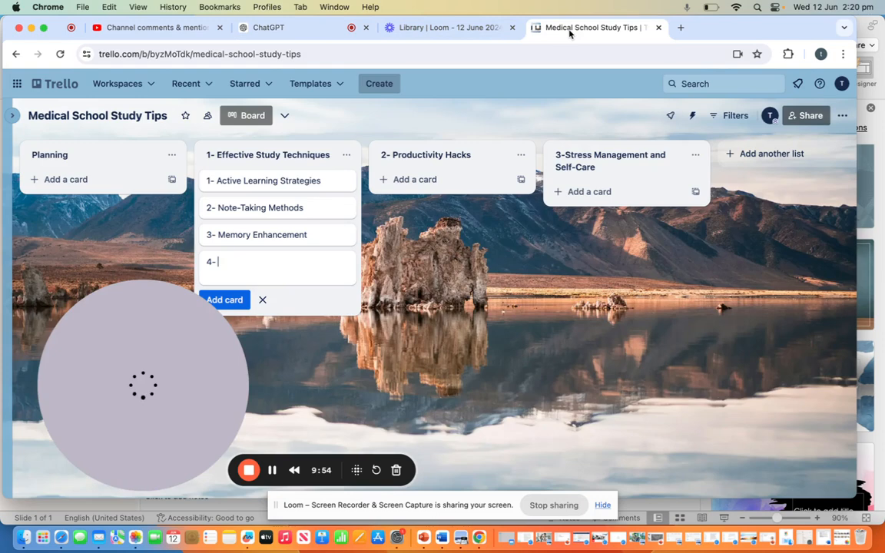
left_click(302, 36)
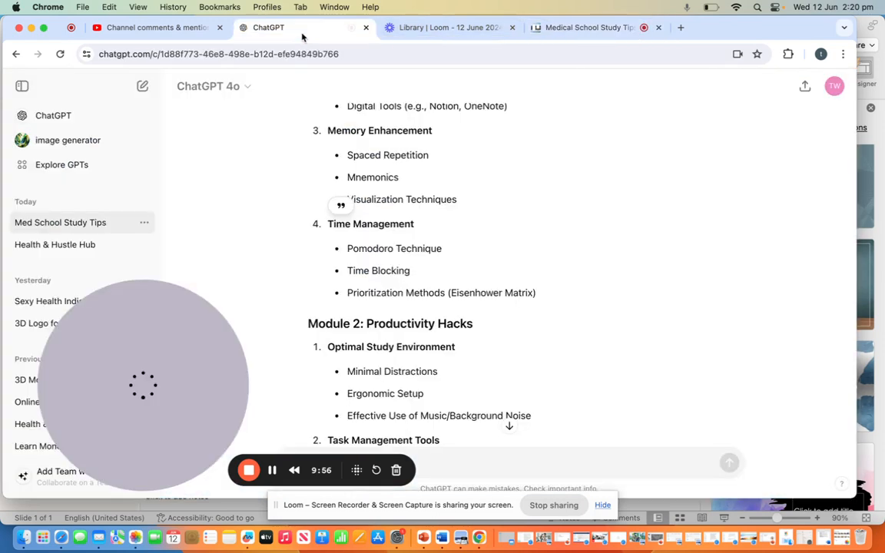
Step: Copy "Time Management" from the ChatGPT outline into the started Trello card and add it as "4- Time Management"
triple_click(413, 224)
key("super+c")
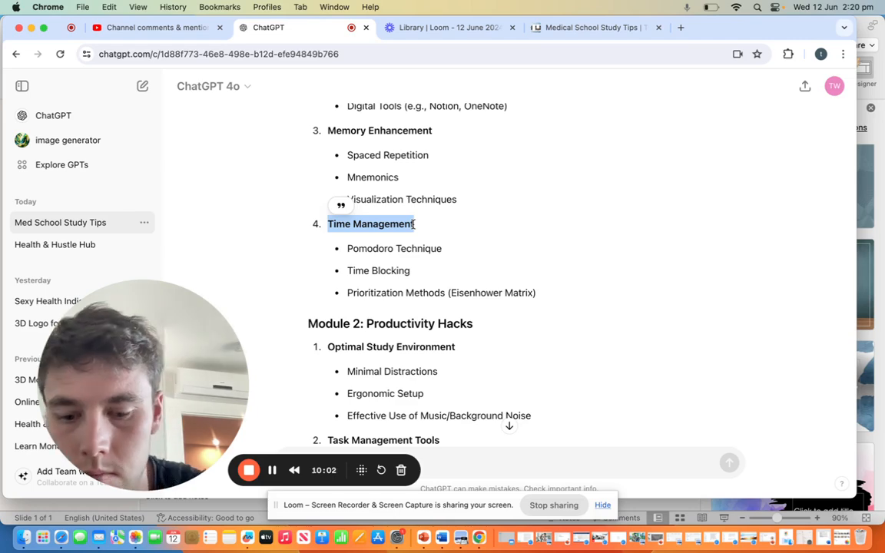
left_click(560, 29)
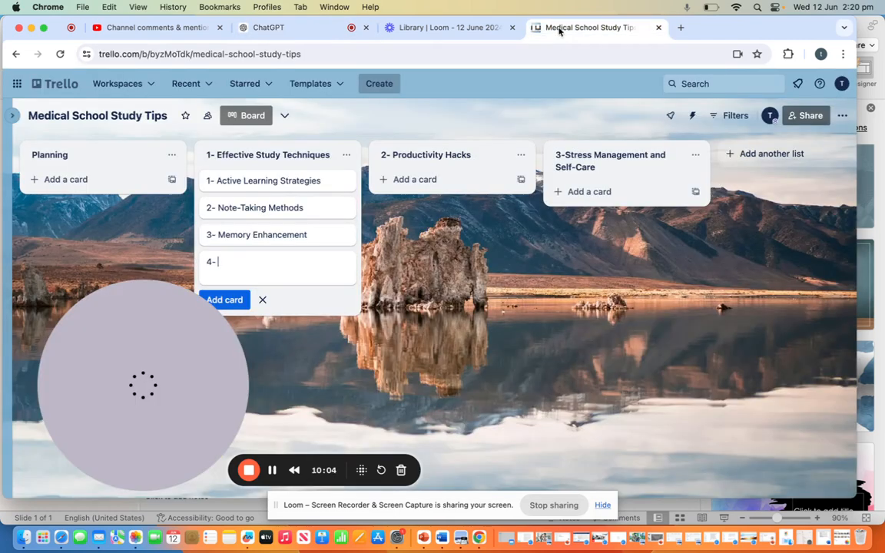
key("super+v")
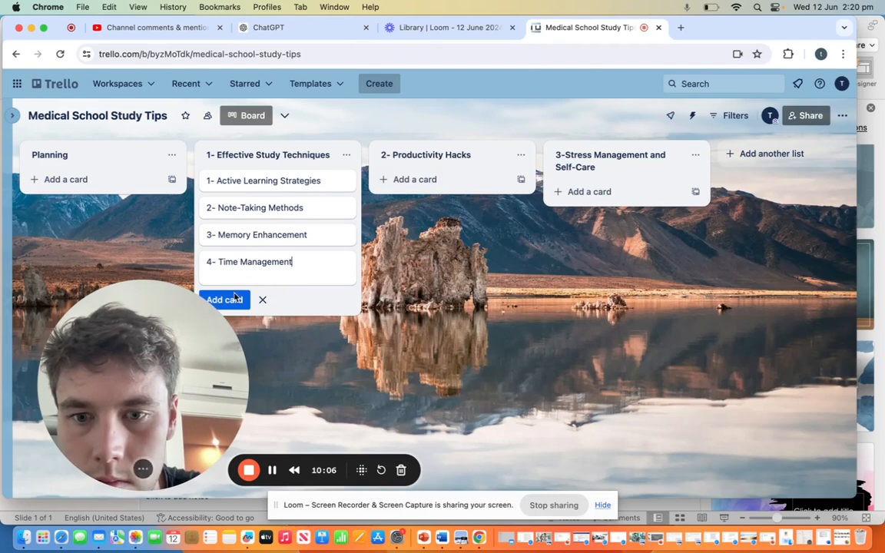
key("Return")
Step: Add a card titled "5-" to the Effective Study Techniques list and check ChatGPT's Module 1 for a further lesson
type("5-")
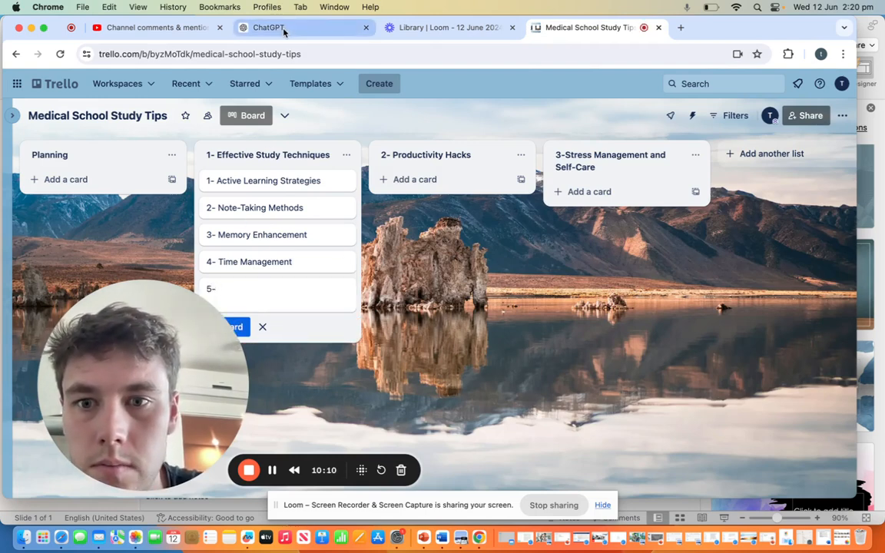
left_click_drag(137, 318, 779, 324)
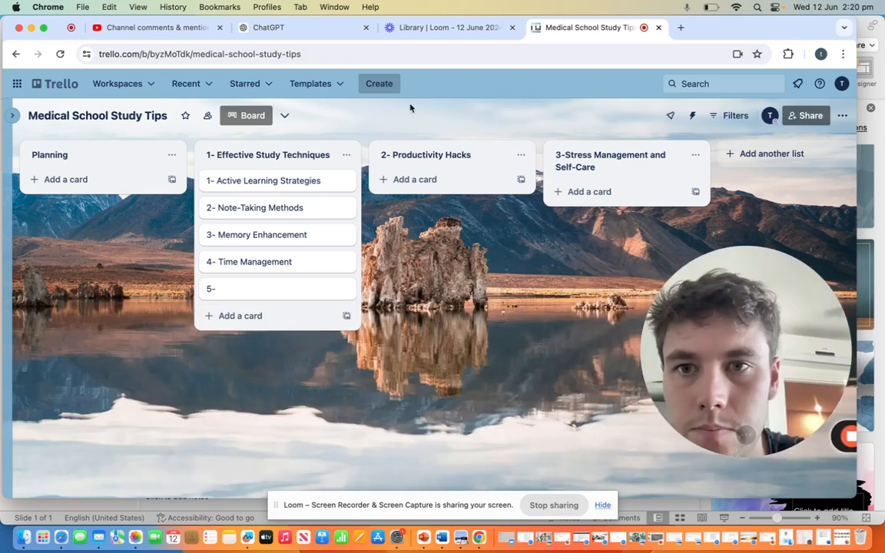
left_click(308, 29)
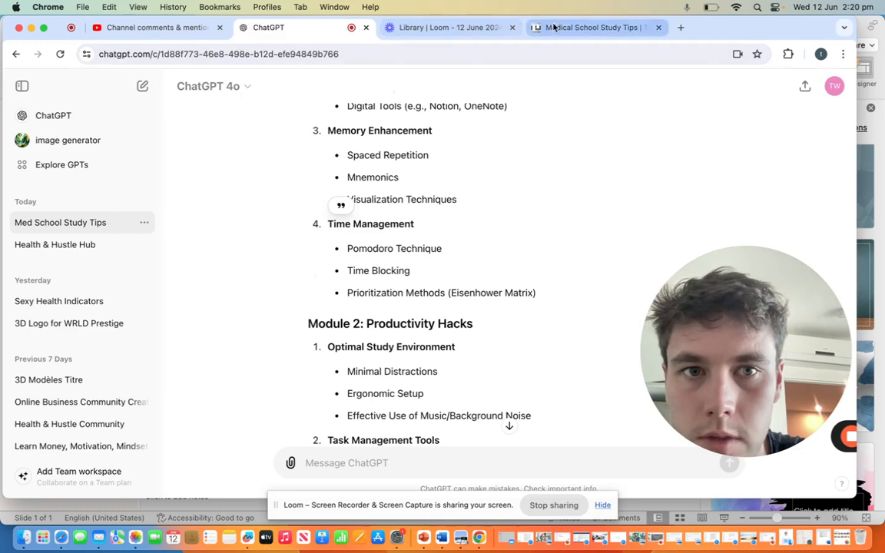
left_click(580, 27)
Step: Try to clear the title of the "5-" card in the Effective Study Techniques list, then close the card
left_click(282, 293)
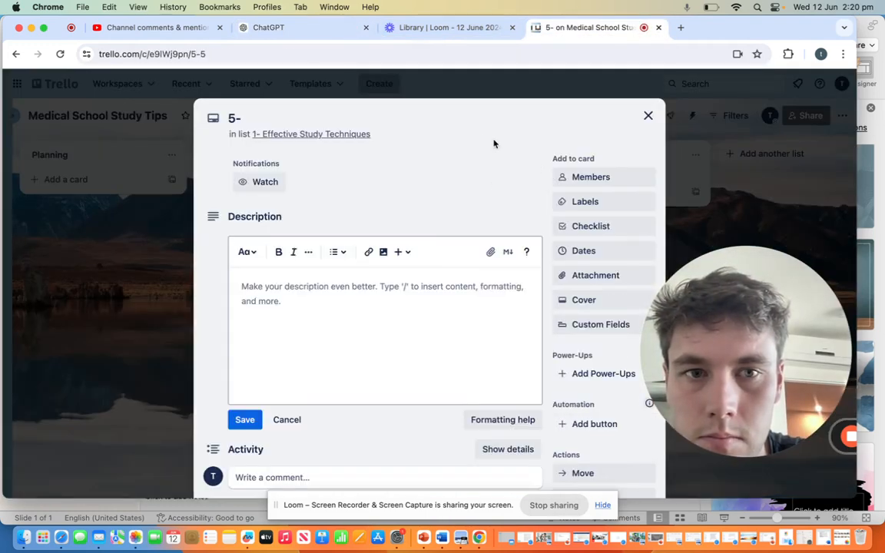
left_click(647, 116)
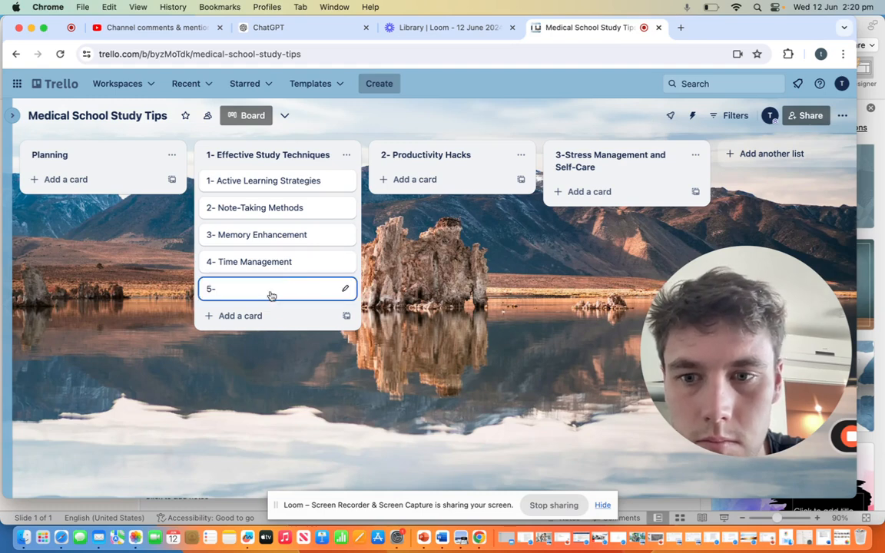
left_click(213, 291)
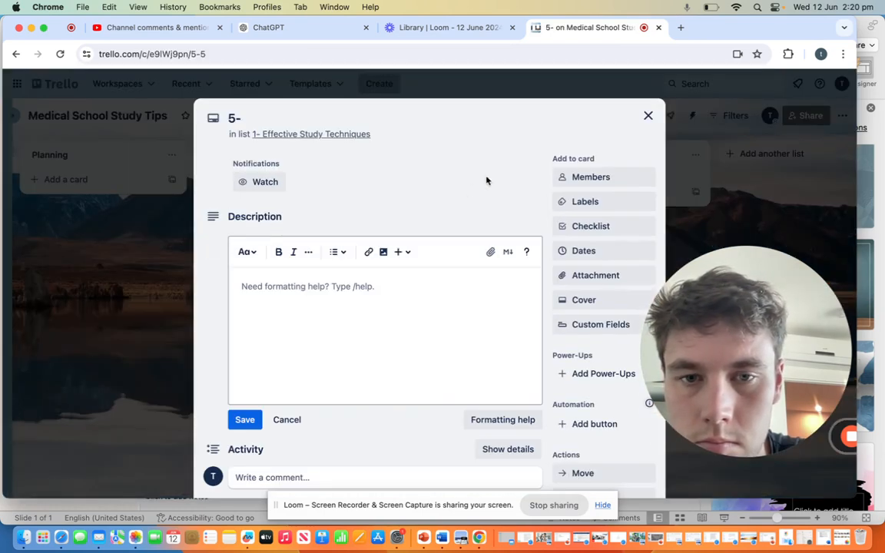
left_click(247, 121)
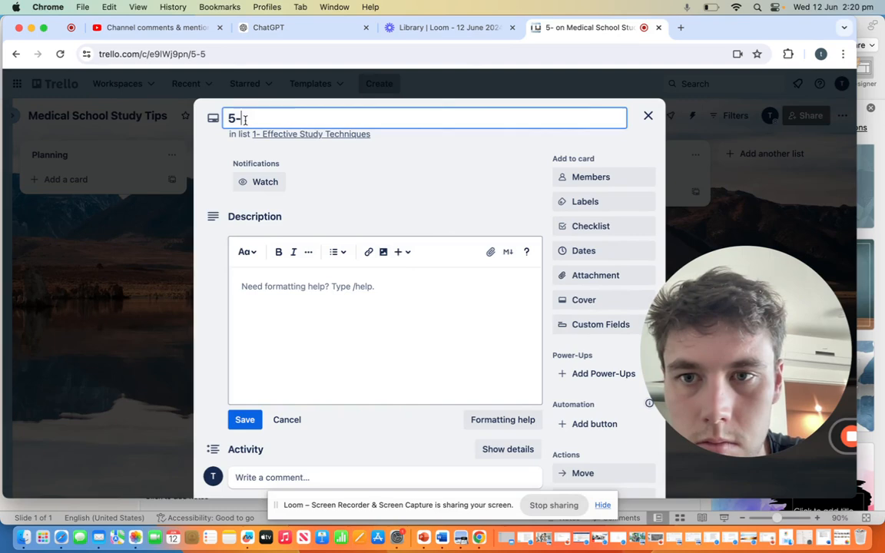
key("BackSpace")
key("BackSpace")
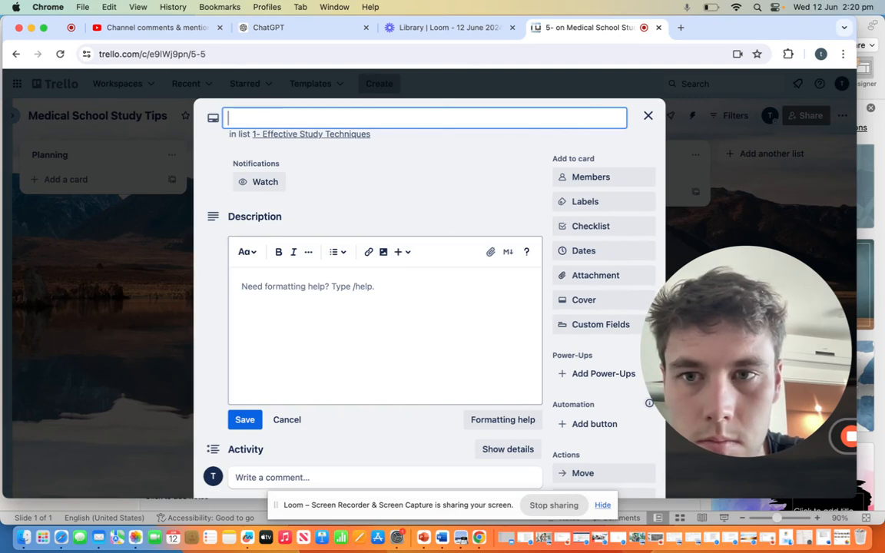
left_click(648, 115)
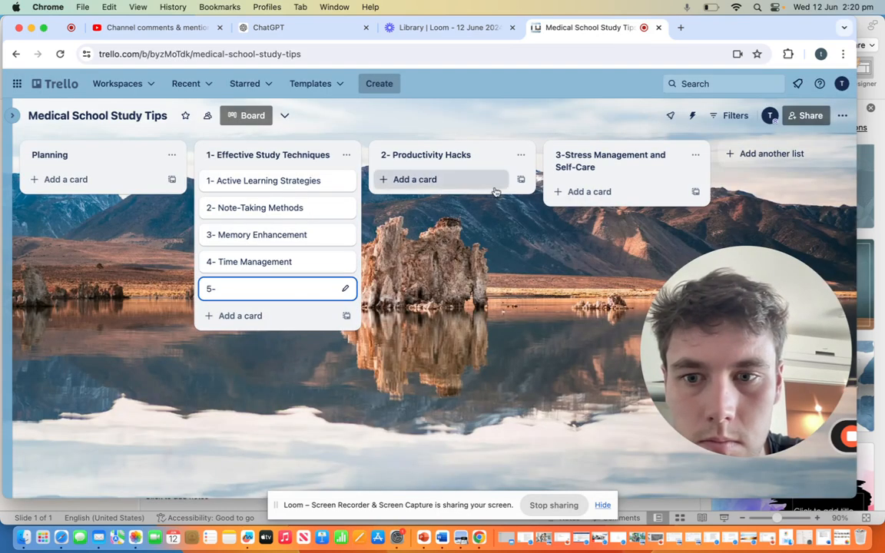
Step: Add the card "1- Optimal Study Environment" to the "2- Productivity Hacks" list, copying the lesson name from Module 2 in ChatGPT
left_click(453, 179)
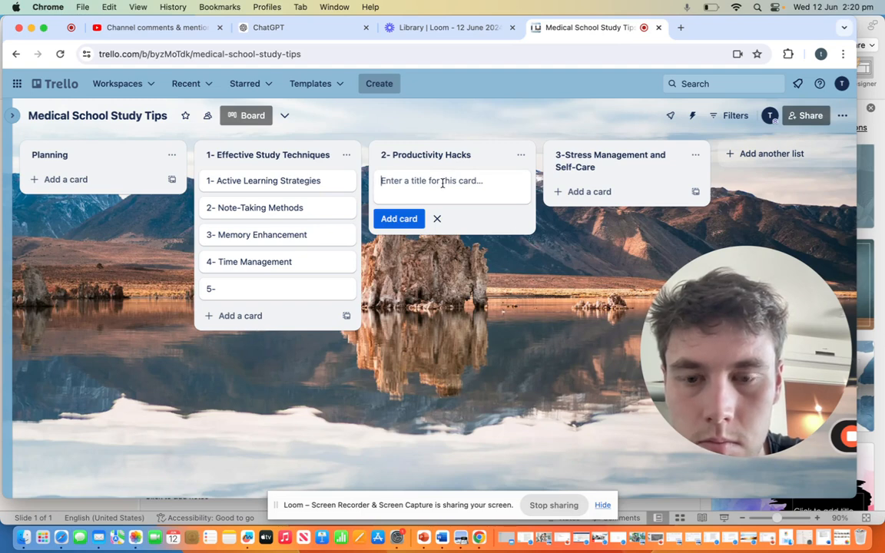
type("1-")
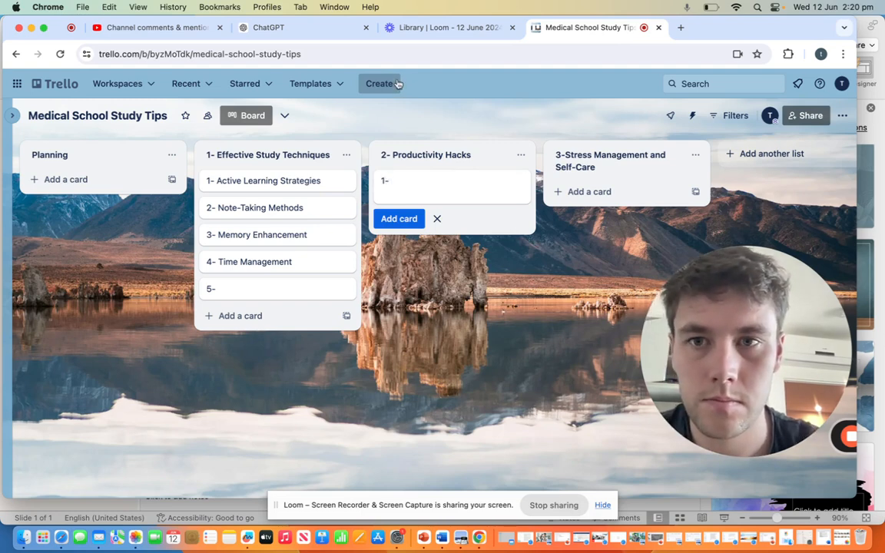
left_click(315, 29)
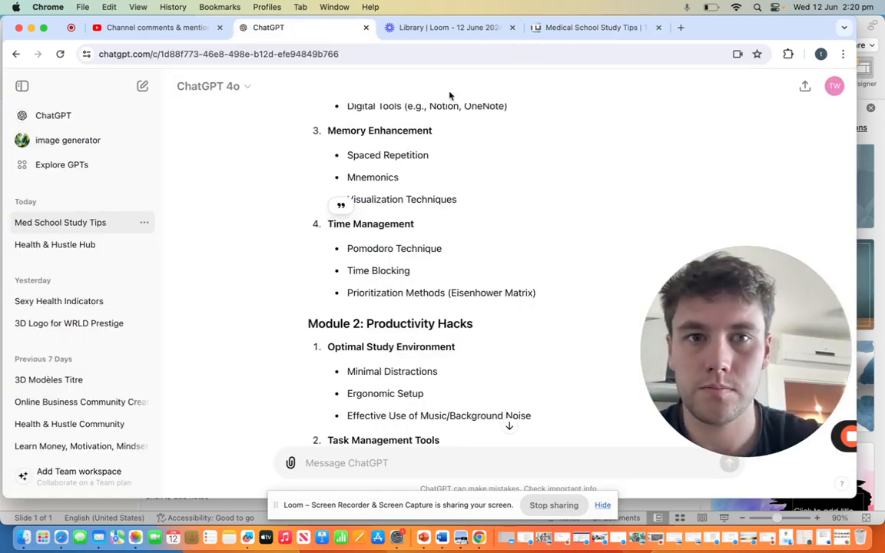
scroll(461, 250, "down", 1)
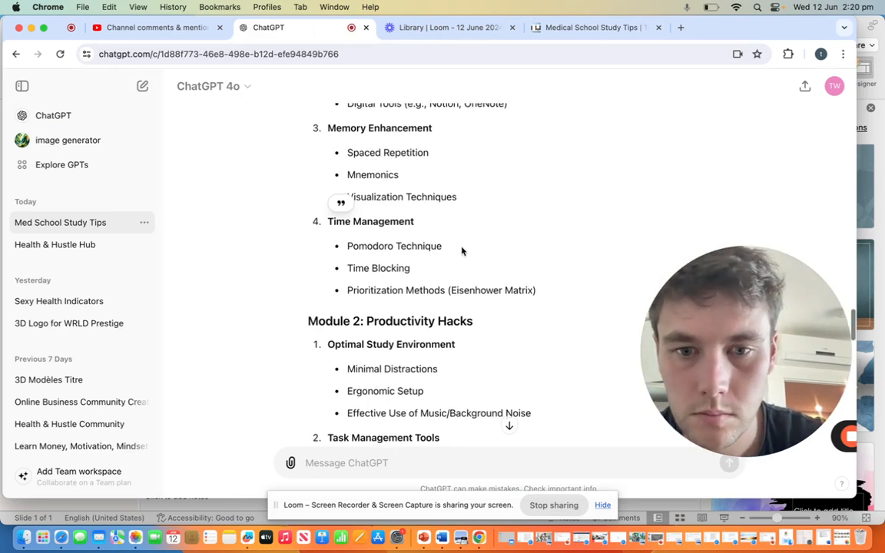
scroll(462, 250, "down", 5)
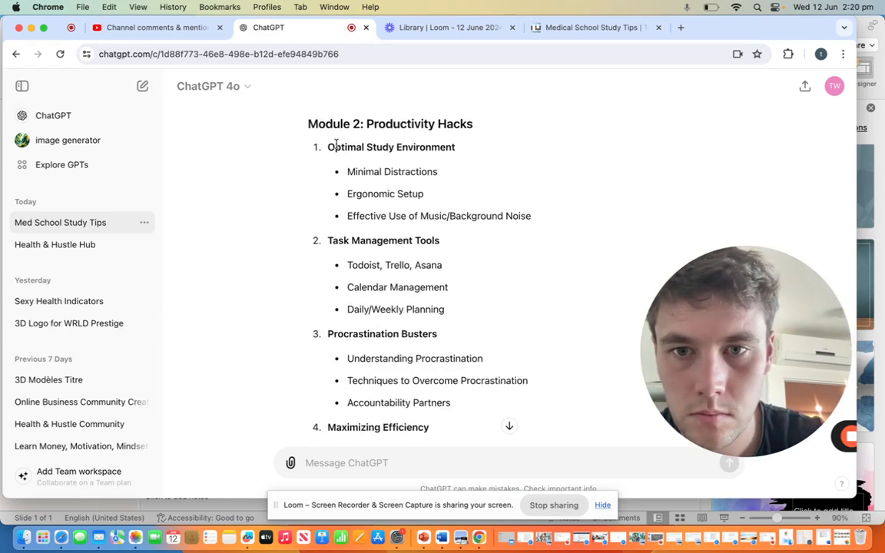
mouse_move(330, 145)
left_mouse_down()
mouse_move(457, 149)
mouse_move(328, 147)
left_mouse_up()
key("super+c")
left_click(456, 151)
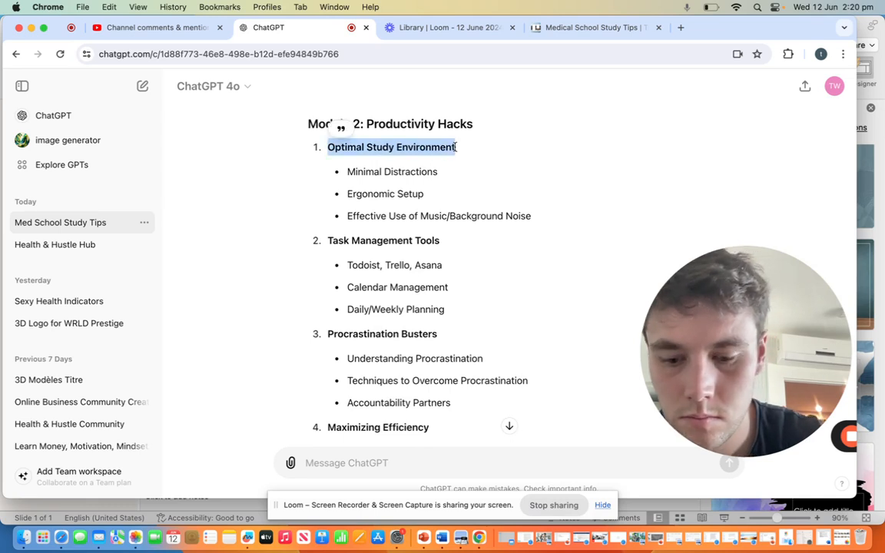
left_click(592, 27)
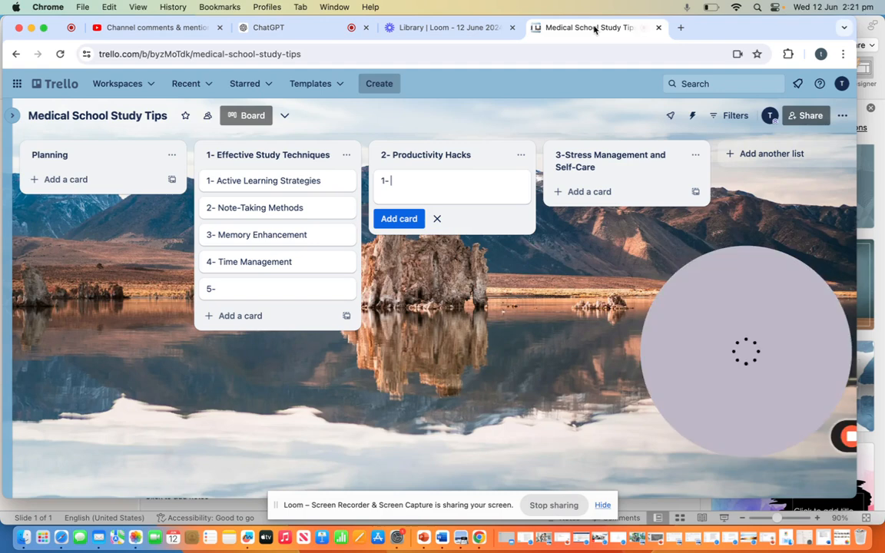
key("super+v")
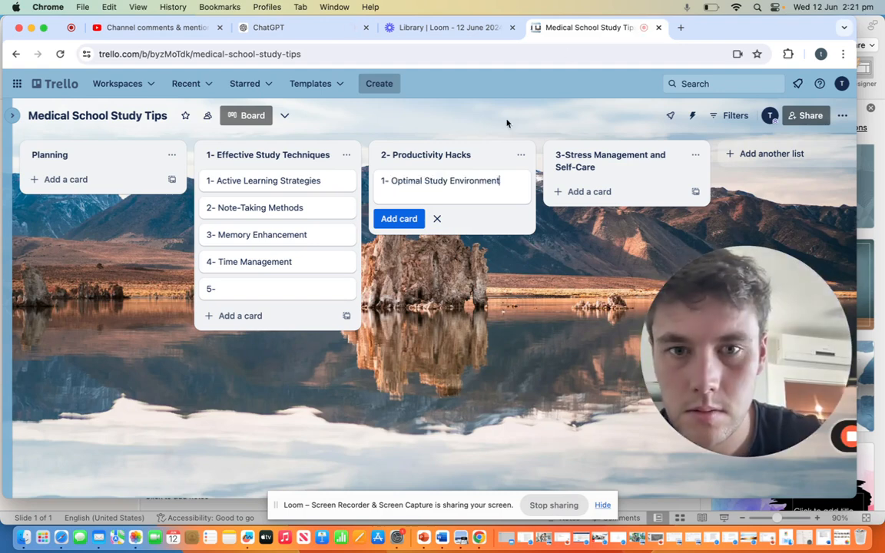
left_click(405, 218)
Step: Add a second card, "2- Task Management Tools", to the Productivity Hacks list, copying the lesson name from ChatGPT's Module 2
type("2-")
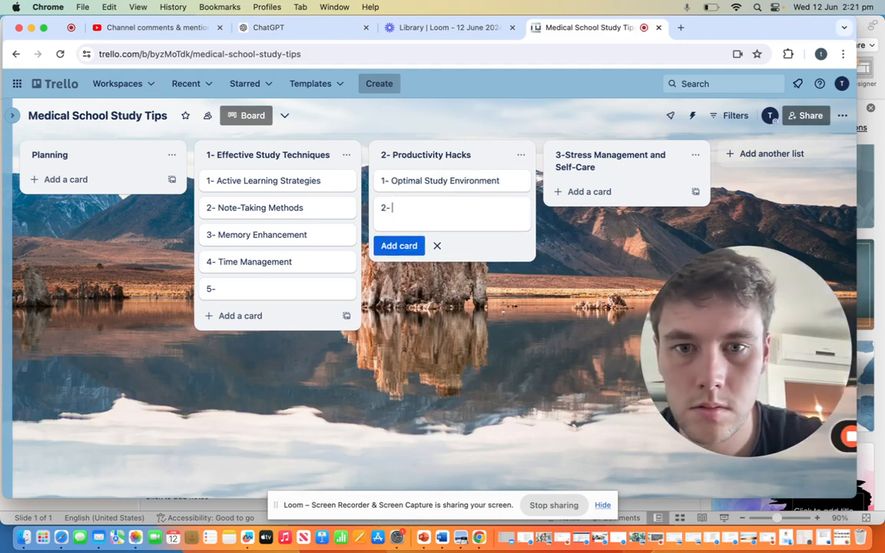
left_click(276, 28)
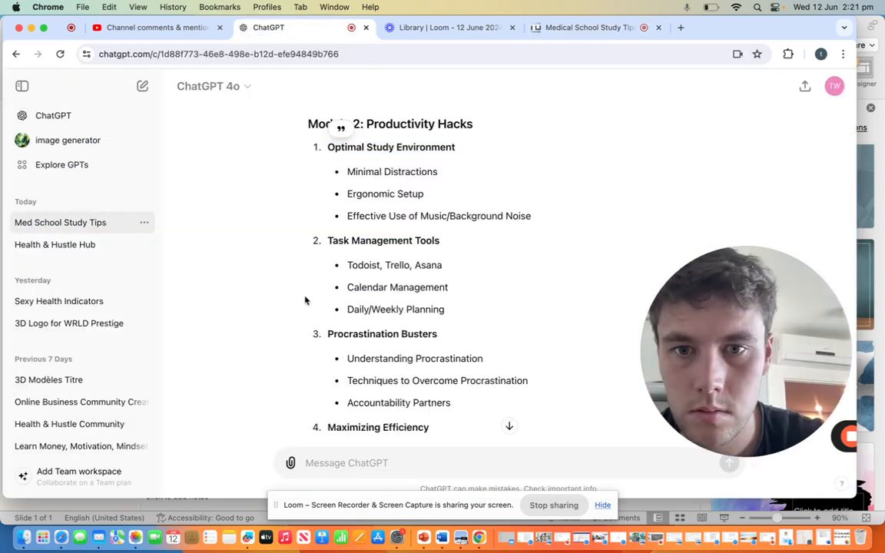
mouse_move(328, 240)
left_mouse_down()
mouse_move(442, 241)
mouse_move(326, 240)
left_mouse_up()
key("super+c")
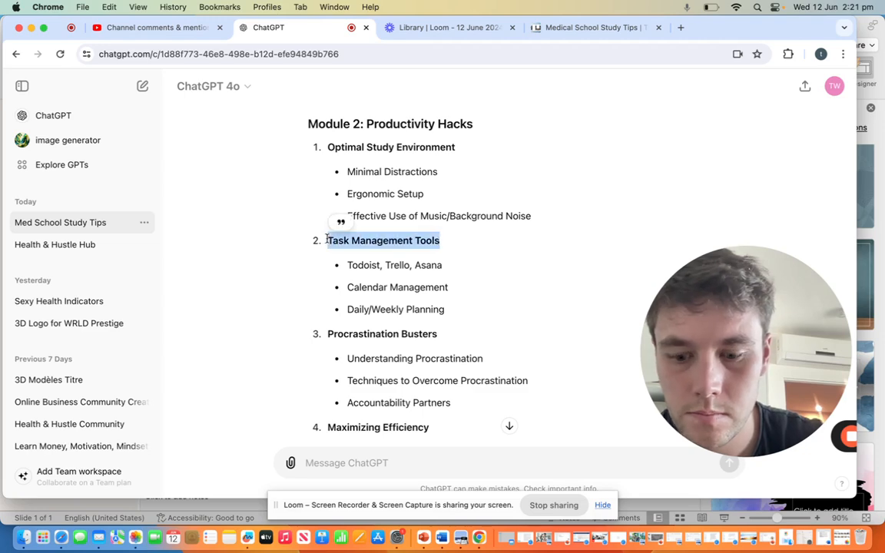
left_click(568, 29)
key("super+v")
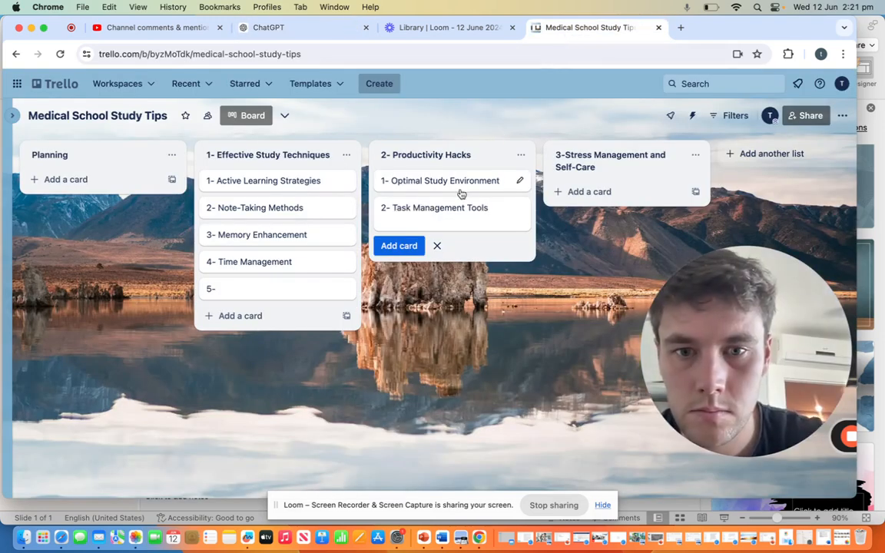
key("Return")
Step: Add the card "3- Procrastination Busters" to the Productivity Hacks list, copying the lesson name from ChatGPT's Module 2
type("3-")
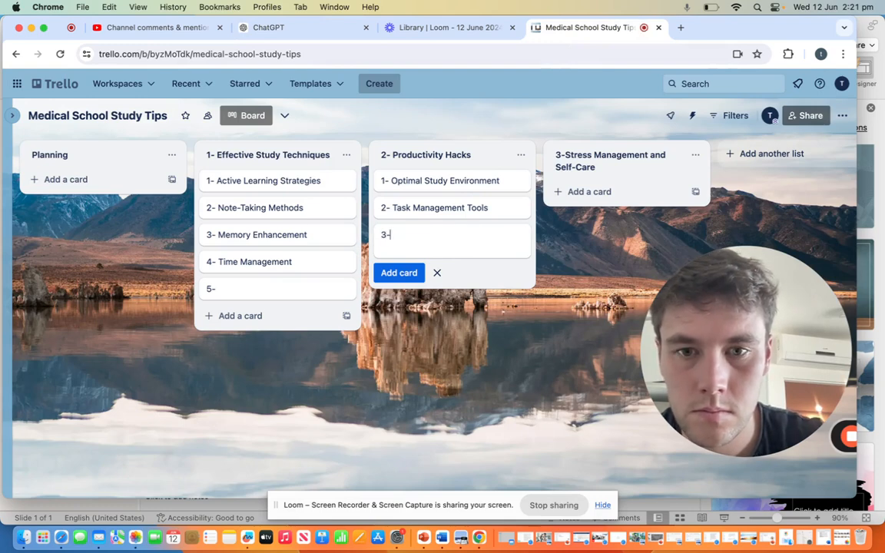
left_click(407, 28)
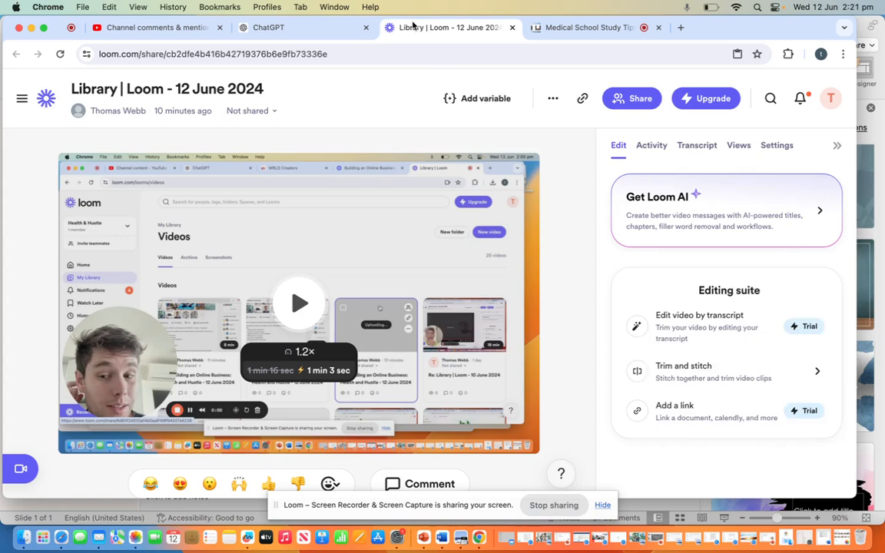
left_click(332, 27)
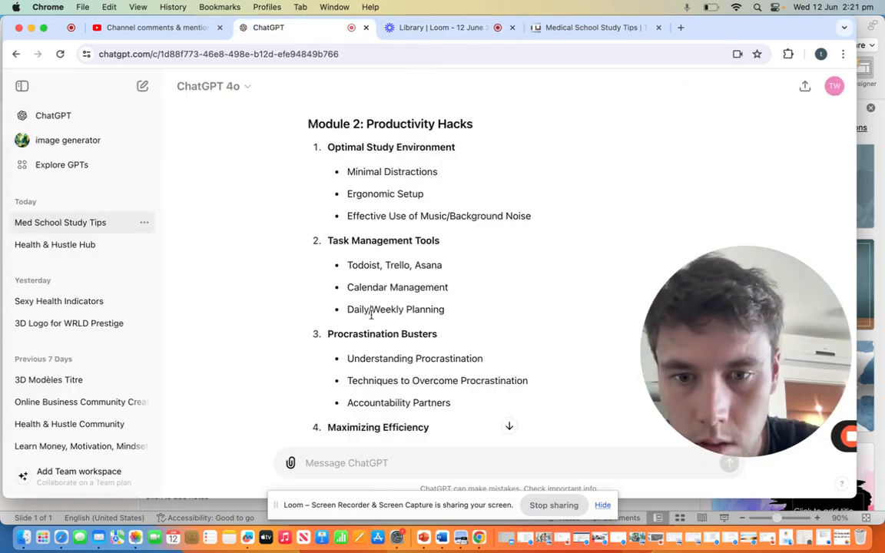
scroll(371, 314, "down", 1)
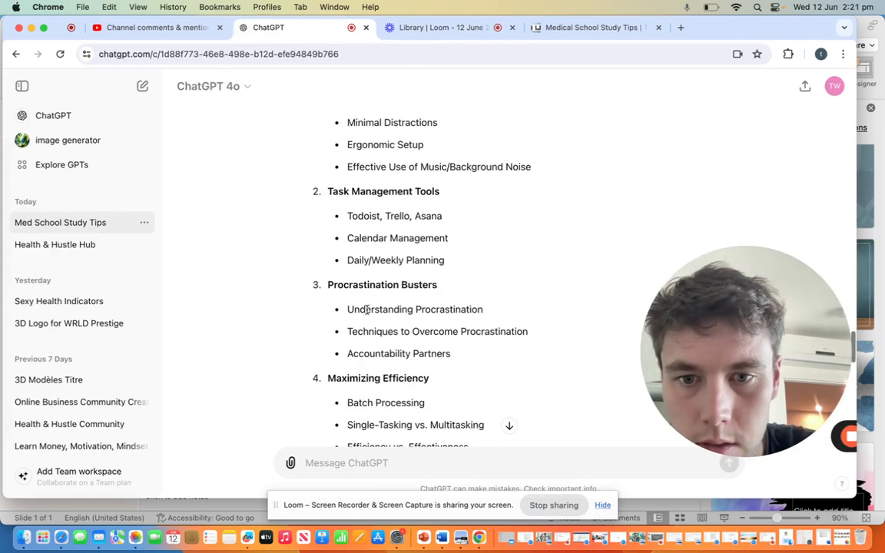
triple_click(438, 285)
key("super+c")
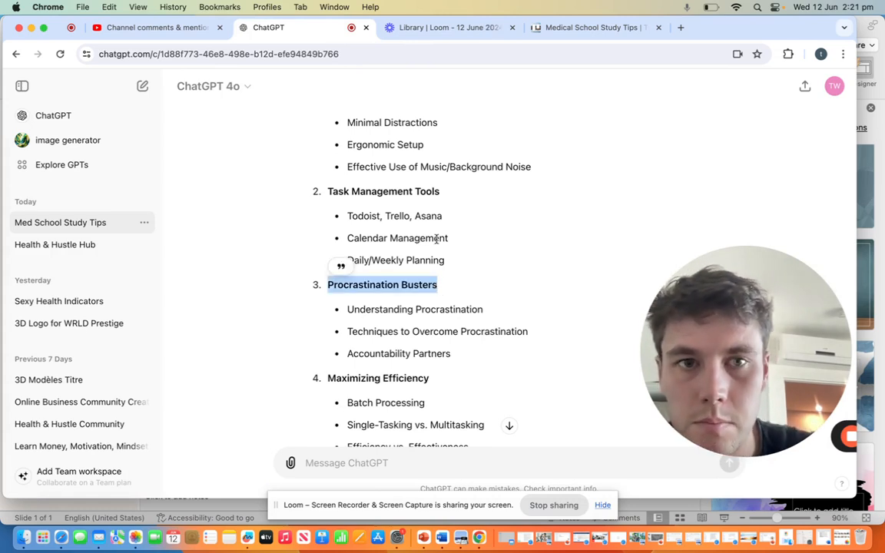
left_click(606, 28)
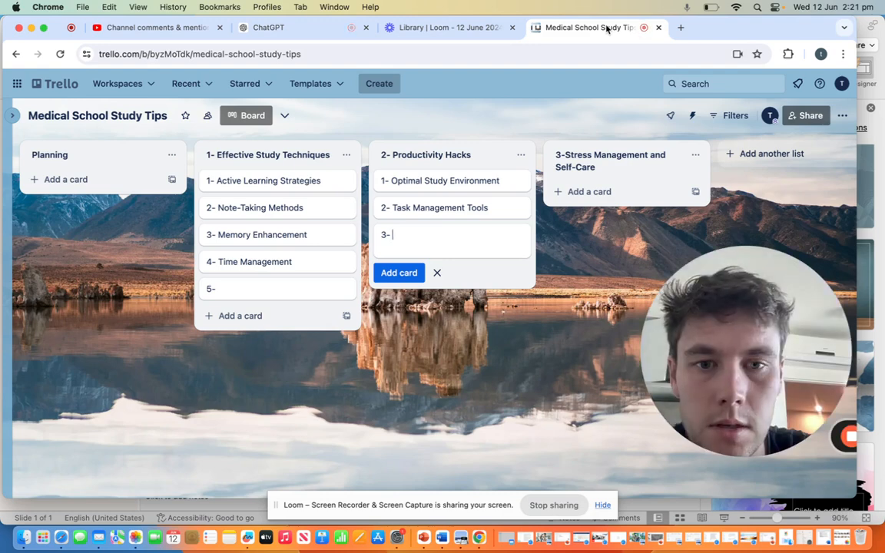
key("super+v")
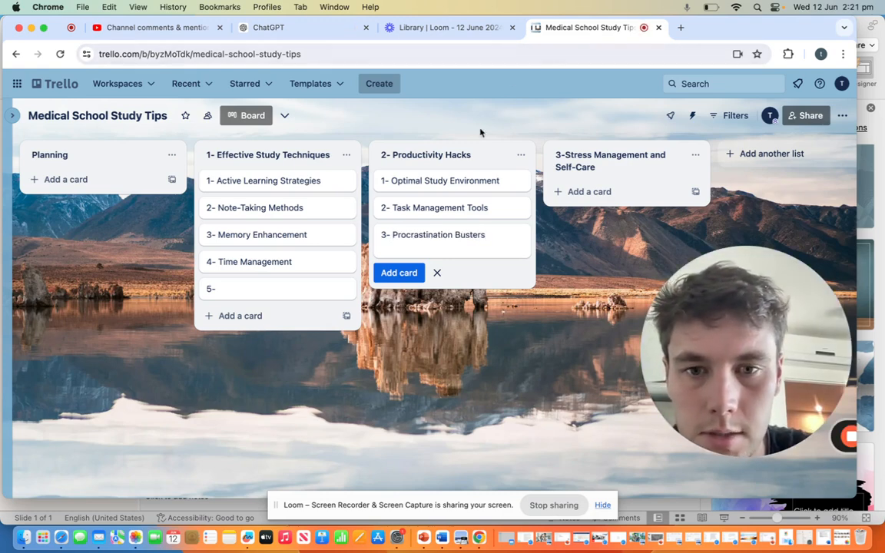
left_click(412, 273)
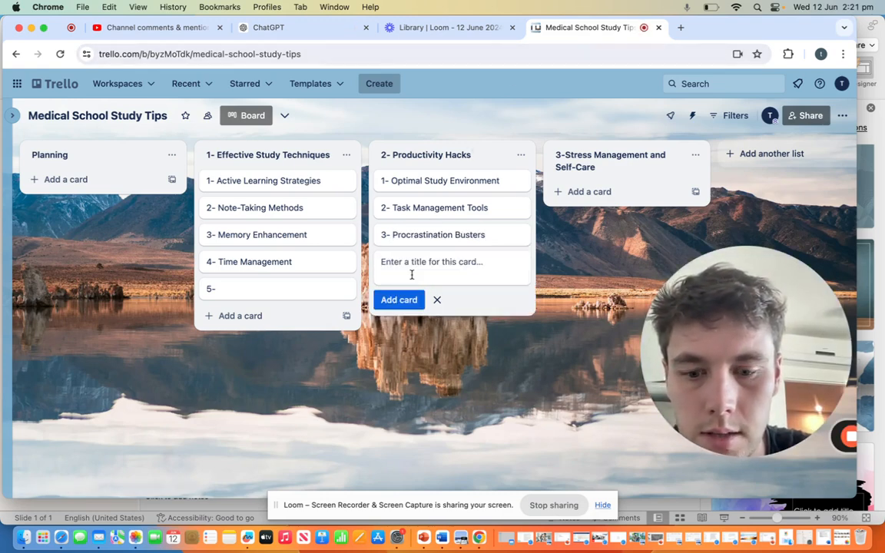
Step: Enter "4-Maximizing Efficiency" as the fourth card in the Productivity Hacks list, copying the lesson name from ChatGPT's Module 2
type("4-")
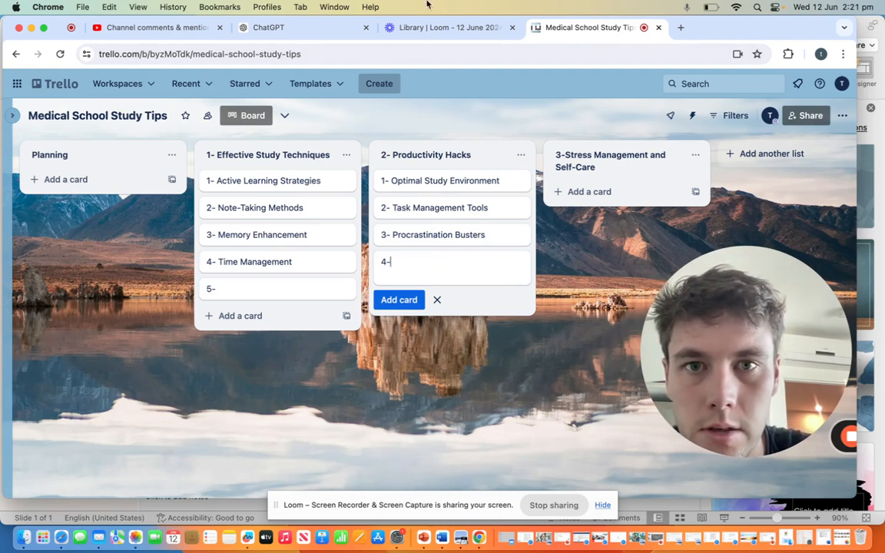
left_click(383, 24)
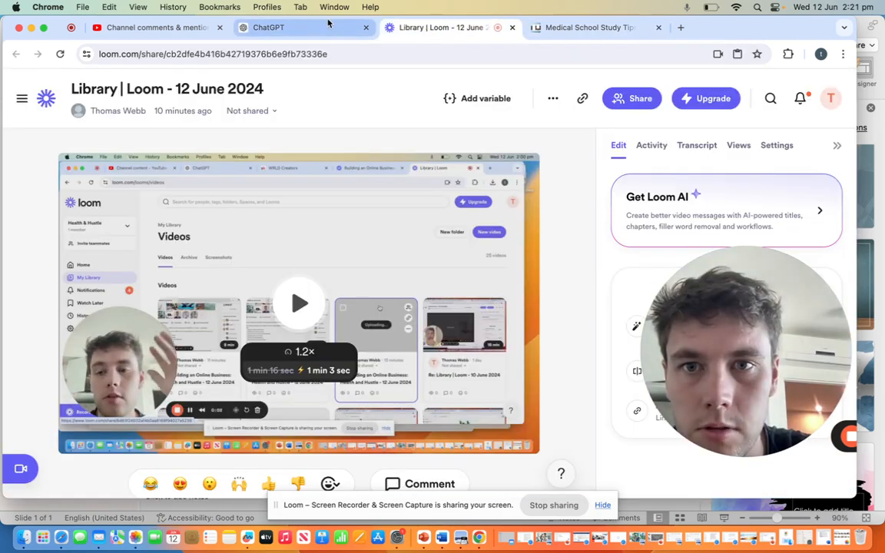
left_click(329, 25)
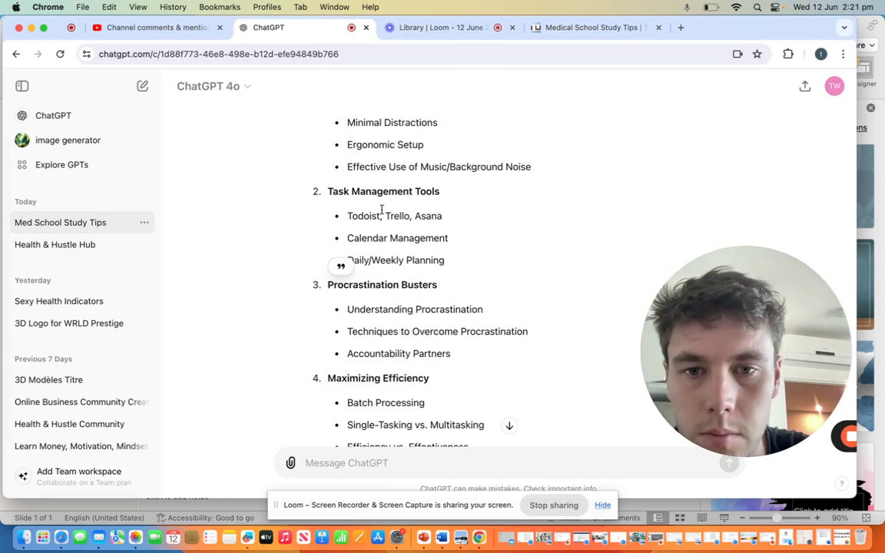
scroll(389, 234, "down", 4)
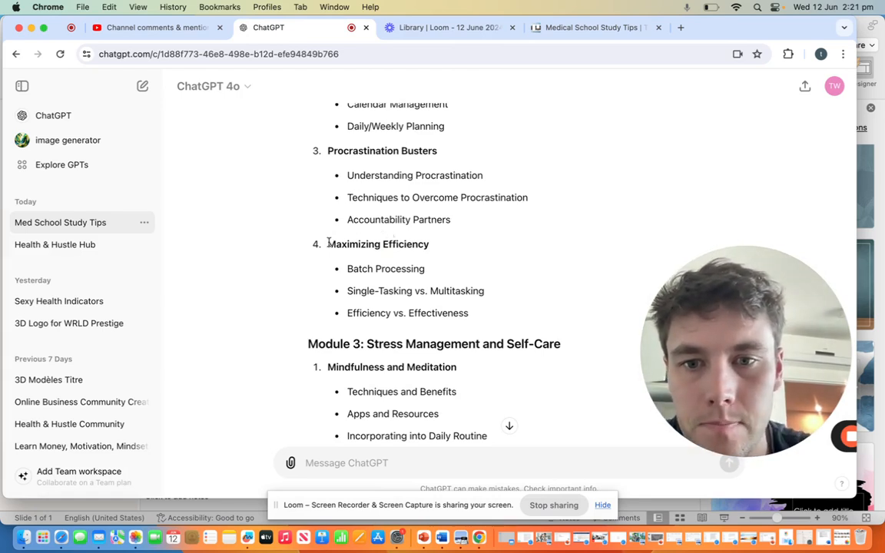
left_click_drag(329, 243, 353, 245)
left_click(439, 243)
triple_click(429, 244)
key("super+c")
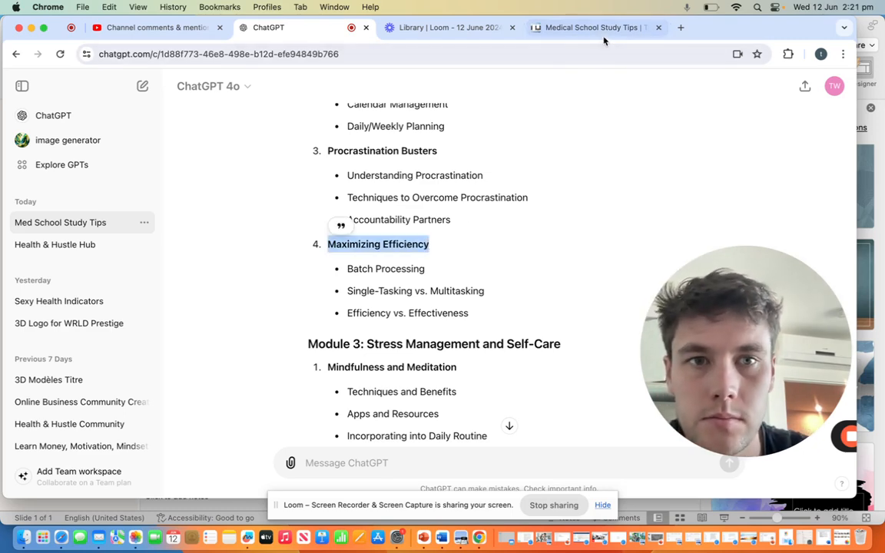
left_click(541, 26)
left_click(475, 30)
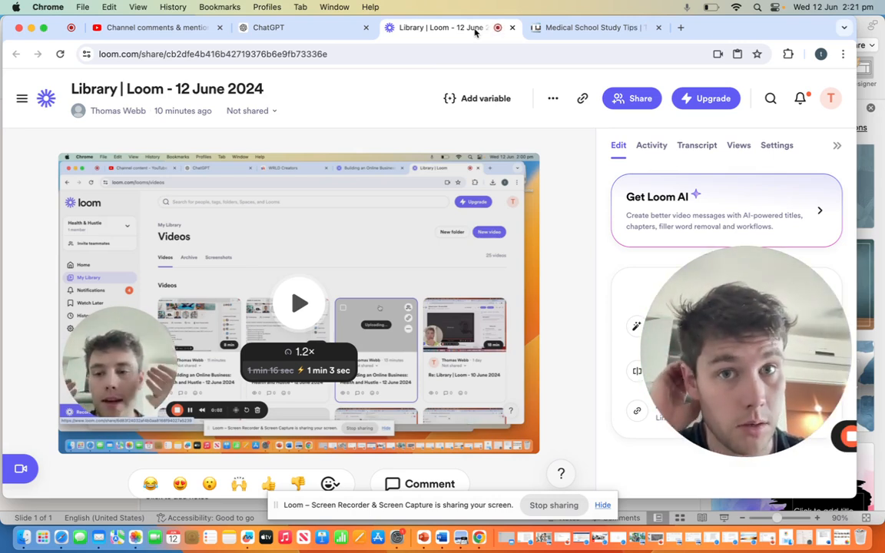
left_click(347, 35)
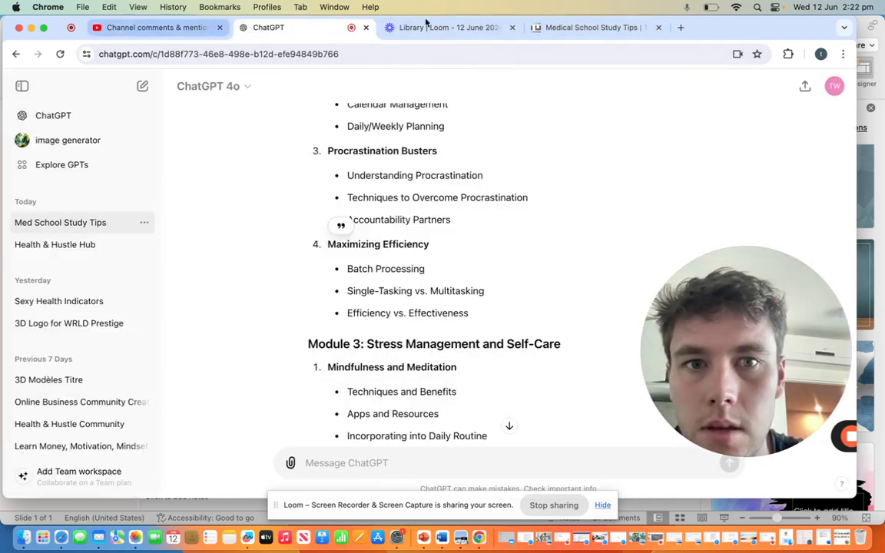
left_click(568, 35)
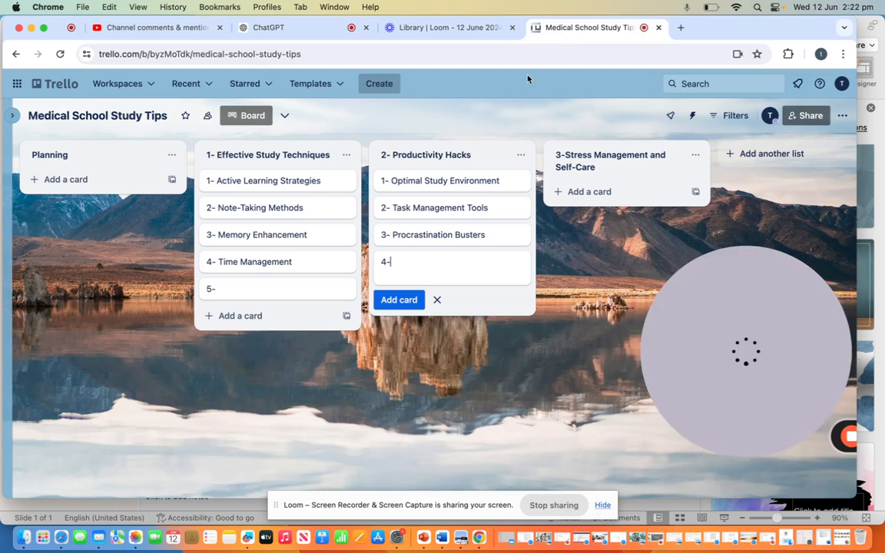
key("super+v")
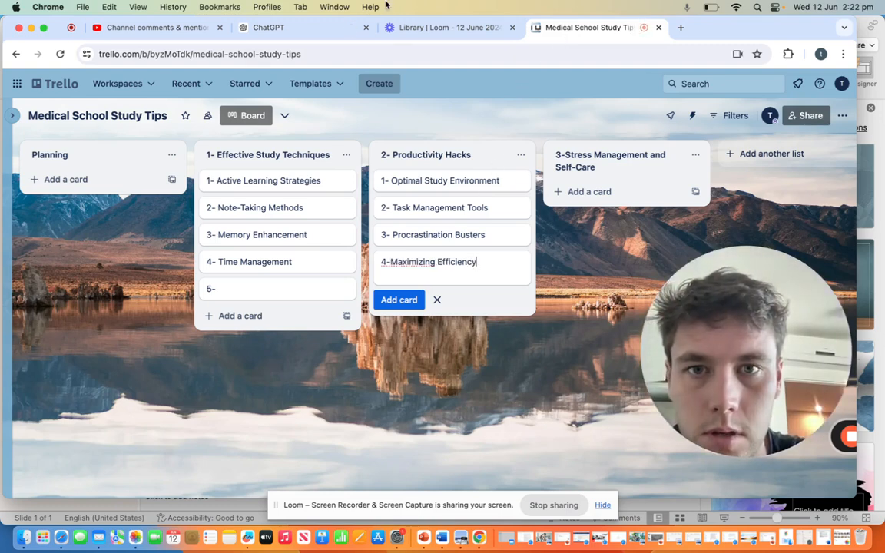
Step: Add the card "1-Mindfulness and Meditation" to the Stress Management and Self-Care list, copying the lesson name from ChatGPT's Module 3
left_click(314, 27)
scroll(358, 265, "down", 3)
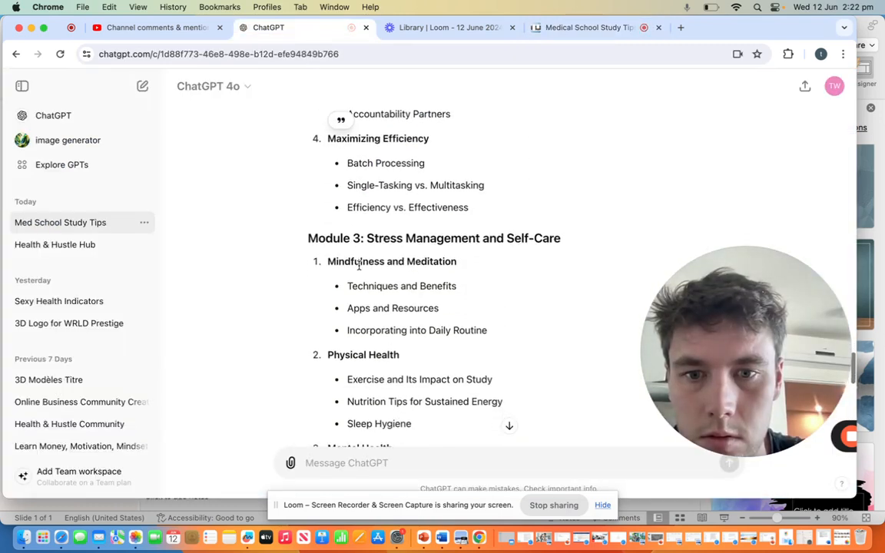
left_click_drag(307, 262, 458, 262)
key("super+c")
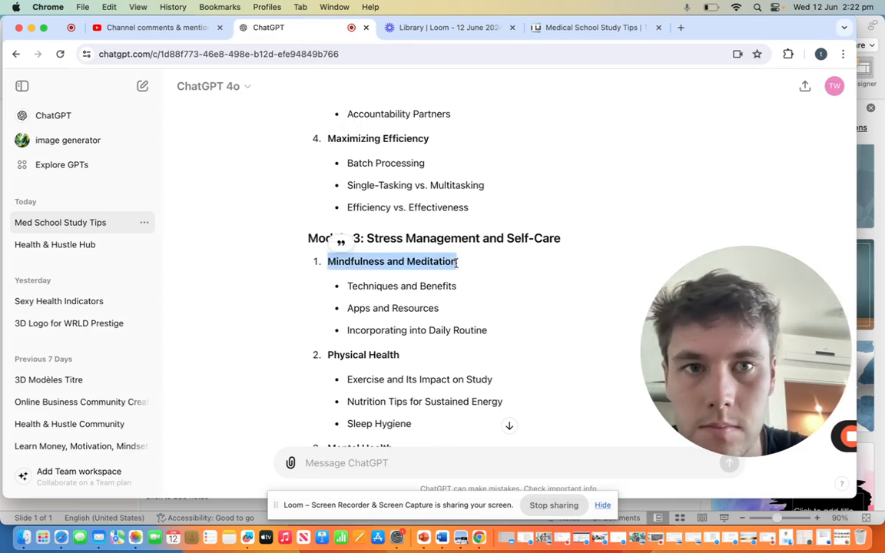
left_click(576, 27)
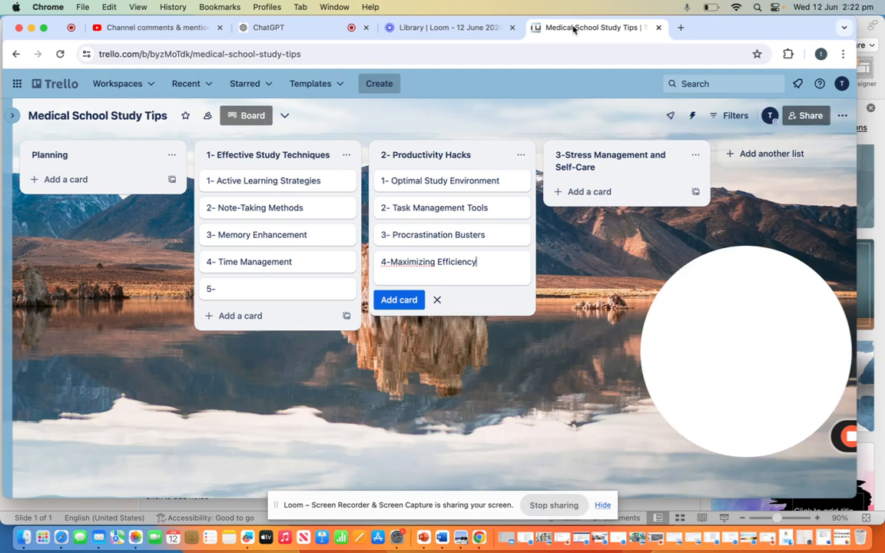
left_click(573, 192)
key("super+v")
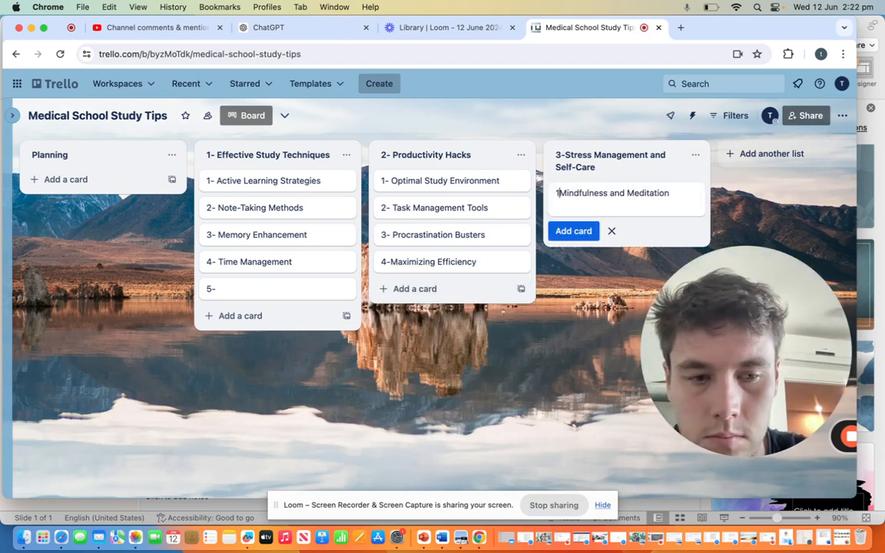
type("1-")
left_click(574, 230)
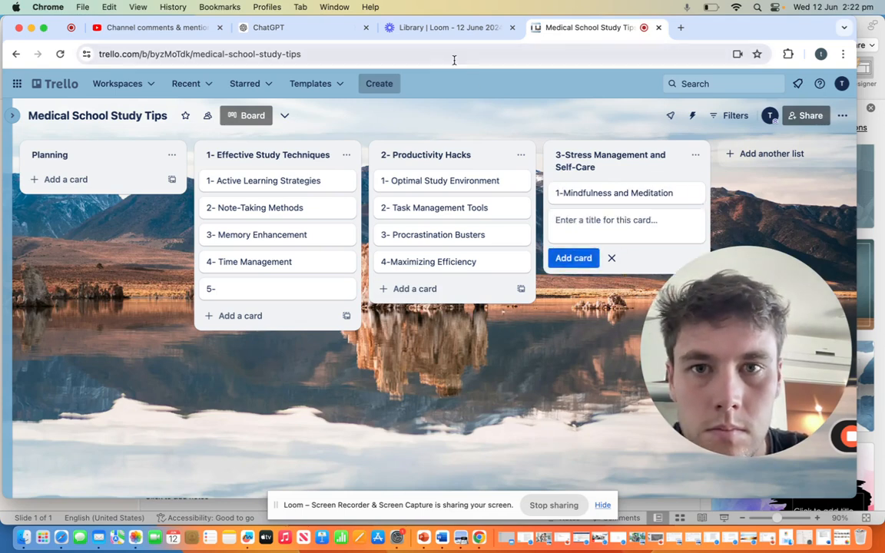
Step: Place the ChatGPT page directly beside the Trello board in the browser's page order and copy the lesson name "Physical Health" from Module 3
left_click_drag(324, 28, 448, 25)
scroll(442, 188, "down", 3)
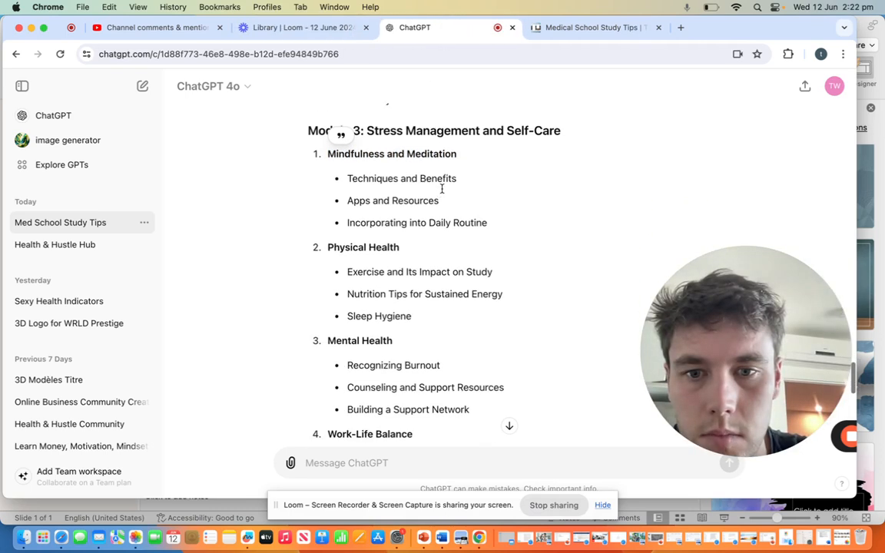
left_click_drag(327, 244, 395, 242)
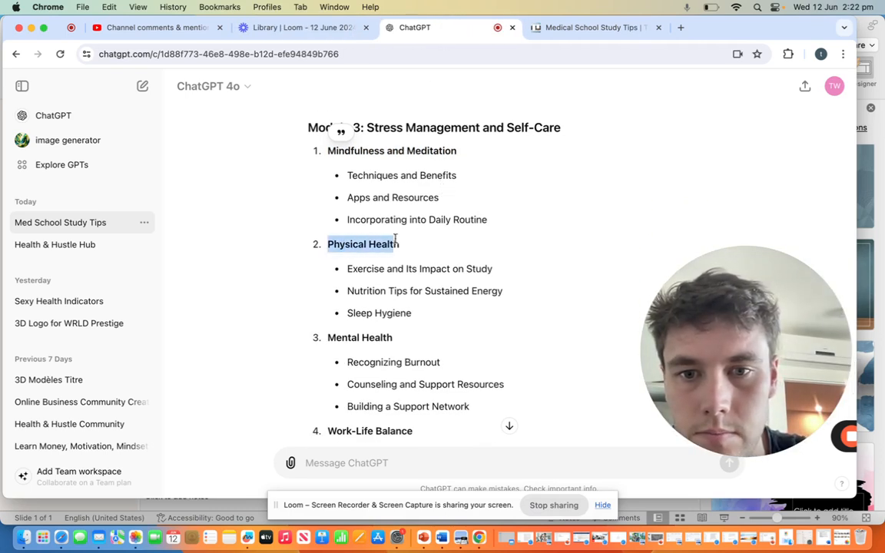
left_click(414, 244)
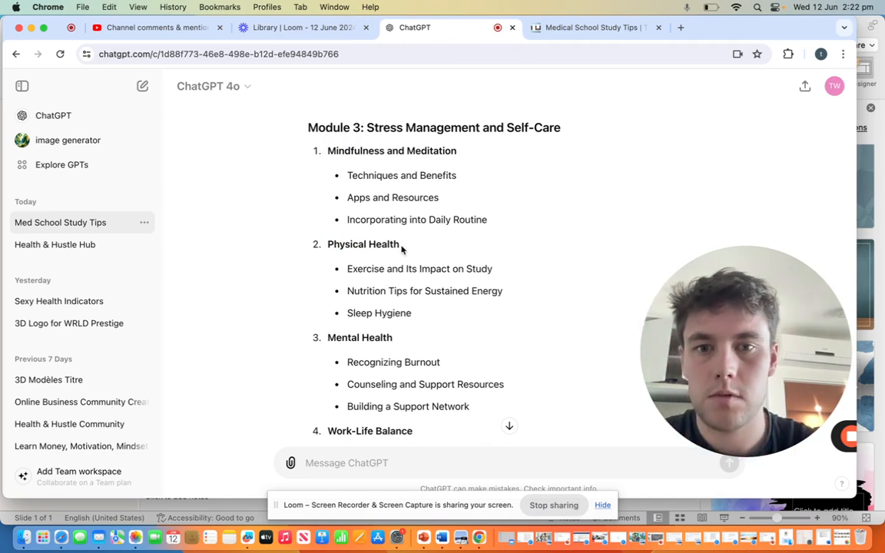
left_click_drag(325, 247, 395, 245)
left_click(405, 247)
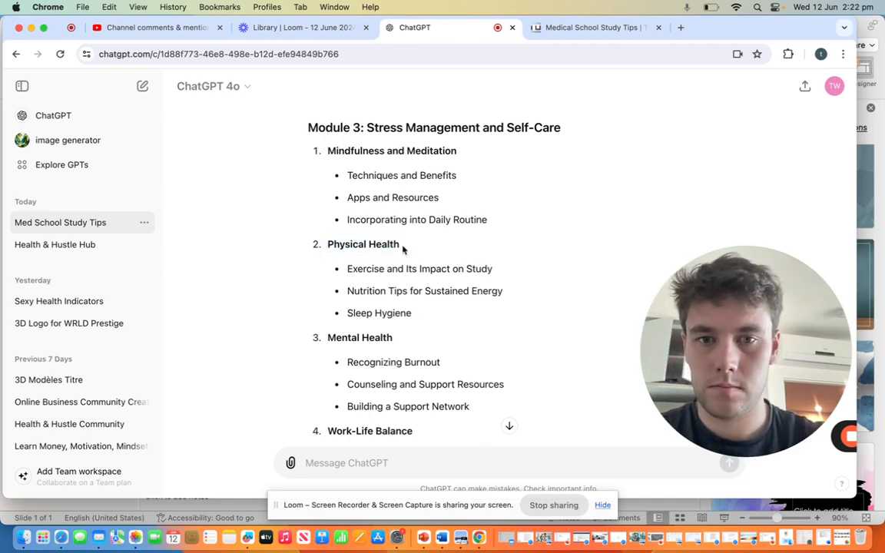
triple_click(401, 245)
left_click(399, 246)
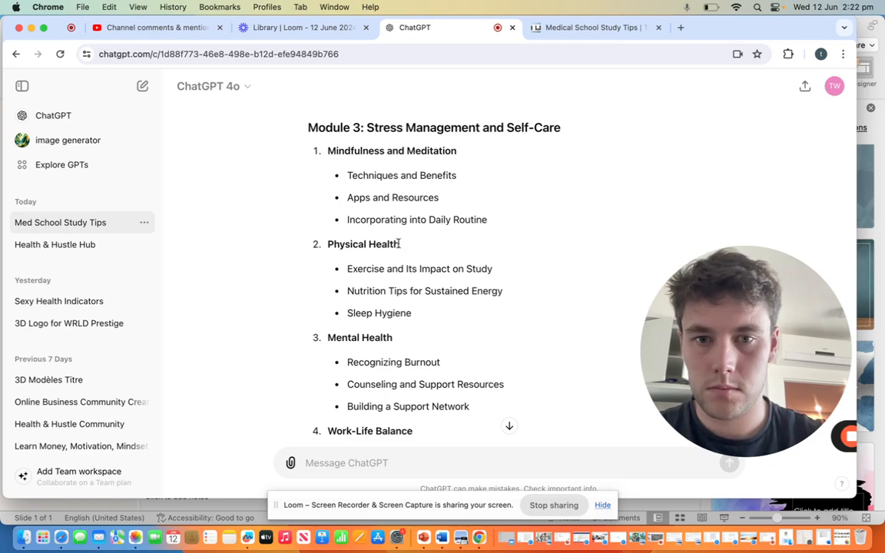
triple_click(398, 244)
key("super+c")
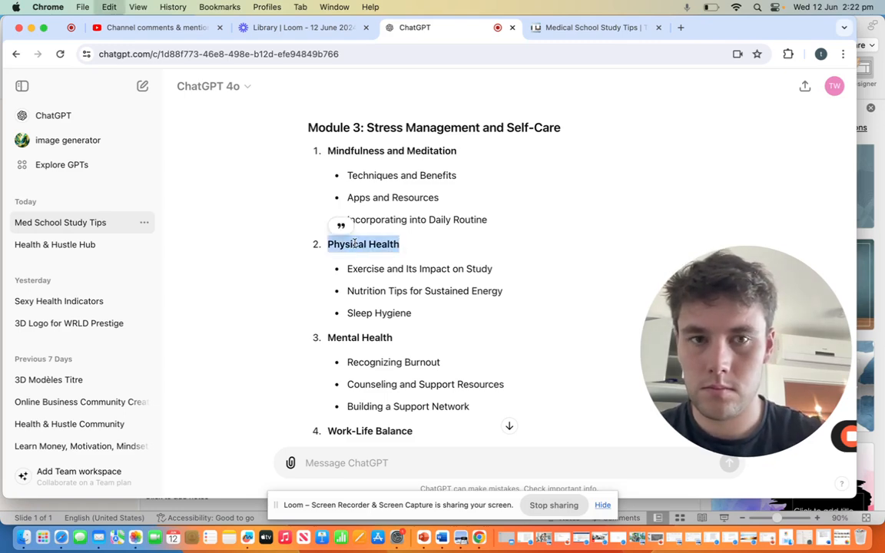
Step: Add the card "2-Physical Health" to the Stress Management and Self-Care list in Trello using the copied lesson name
left_click(568, 28)
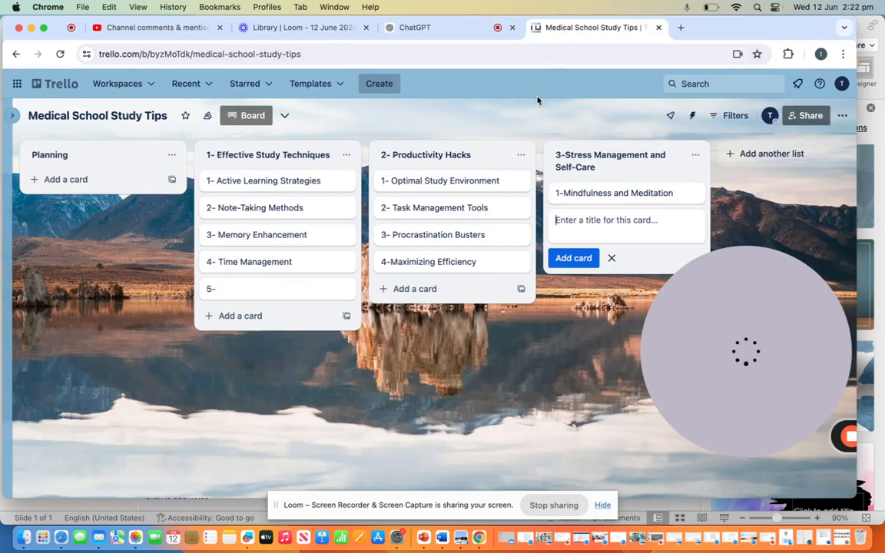
key("super+v")
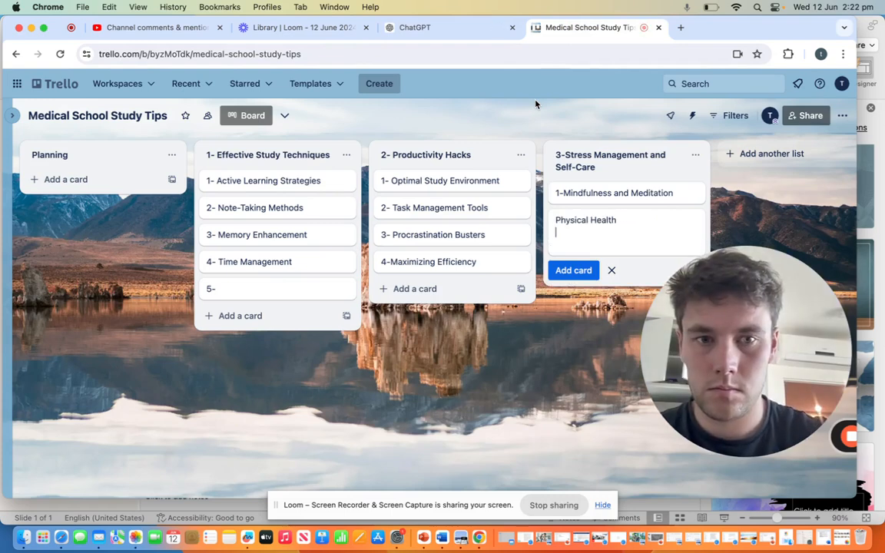
left_click(554, 220)
type("2-")
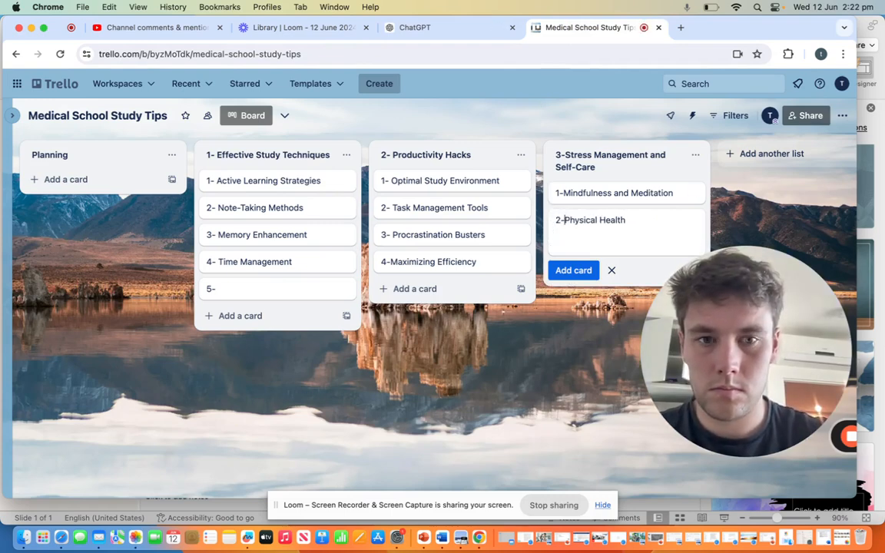
left_click(573, 271)
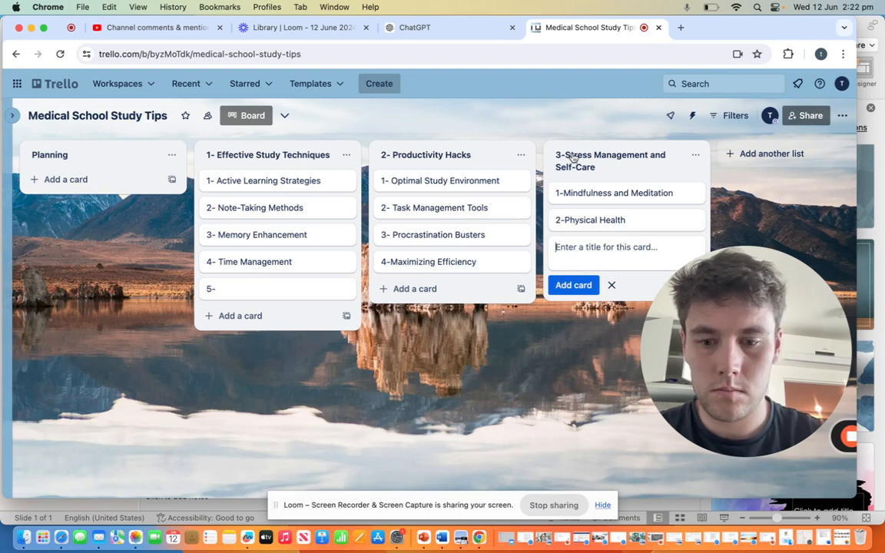
Step: Start the third Stress Management and Self-Care card title with "3-" and copy the lesson name "Mental Health" from ChatGPT's Module 3
type("3-")
left_click(299, 28)
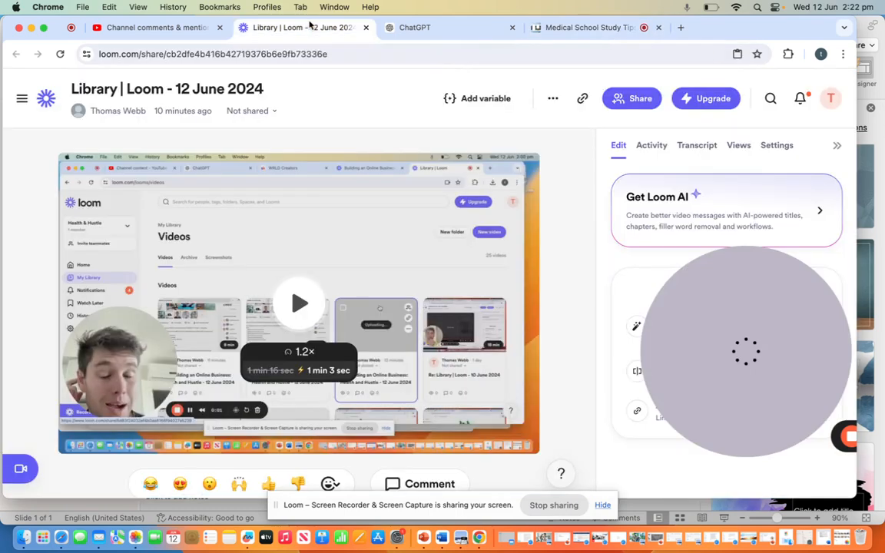
left_click(433, 29)
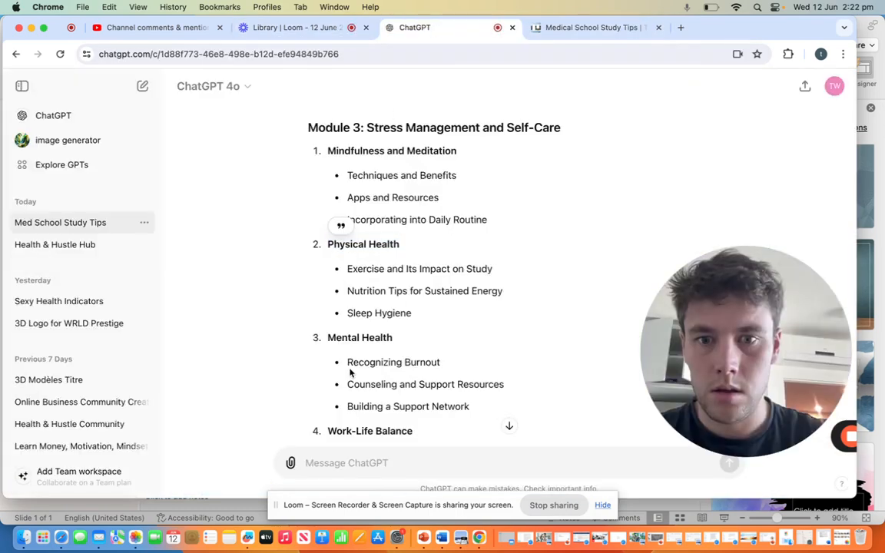
scroll(411, 318, "down", 5)
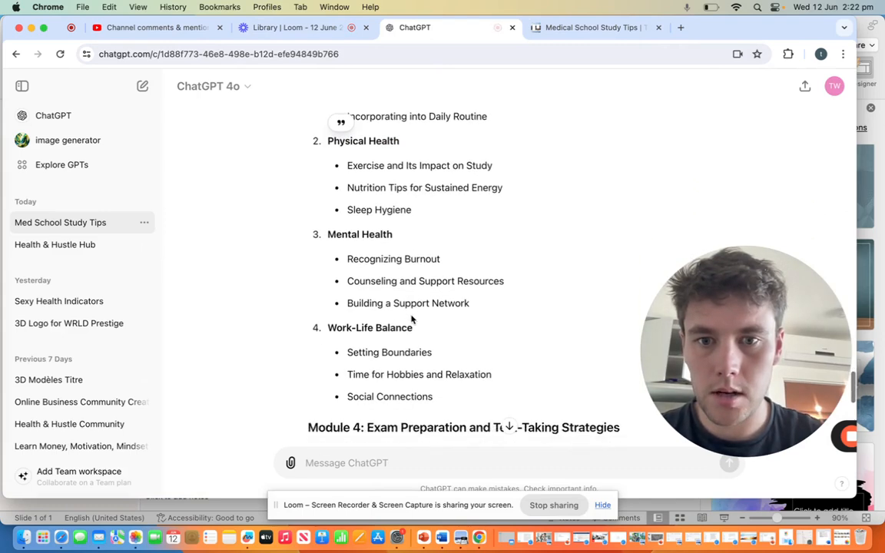
scroll(411, 319, "down", 2)
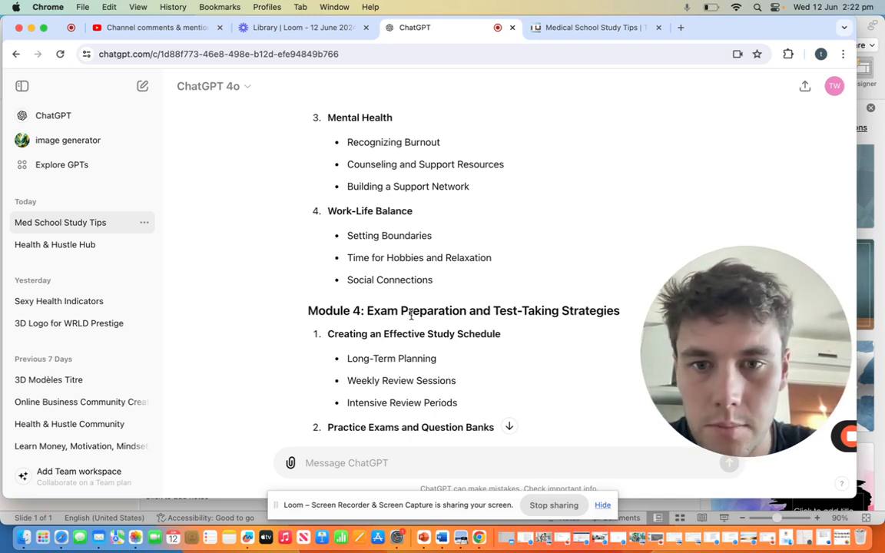
scroll(408, 251, "up", 2)
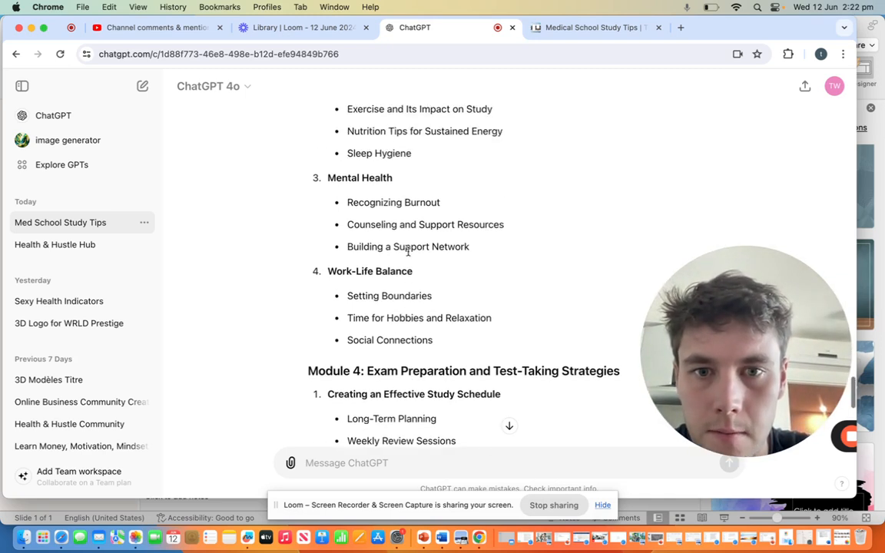
scroll(408, 251, "up", 2)
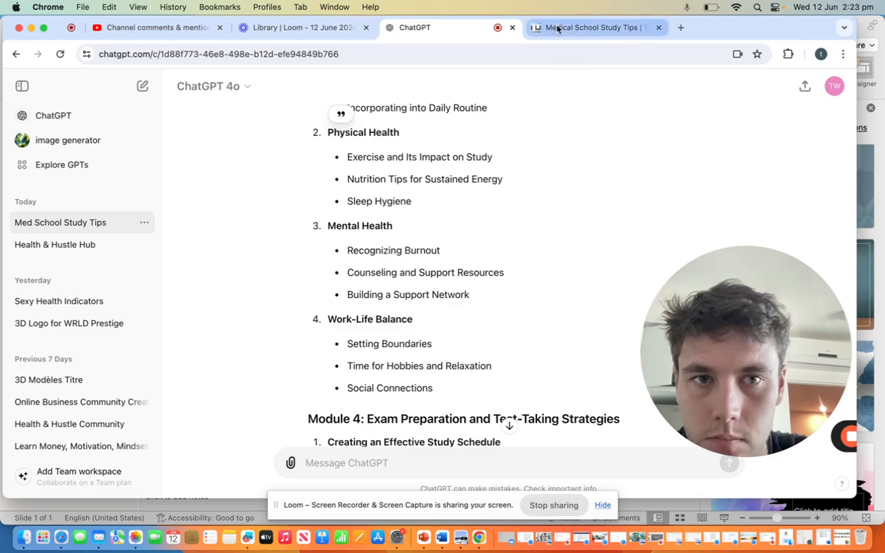
left_click(587, 28)
left_click(430, 29)
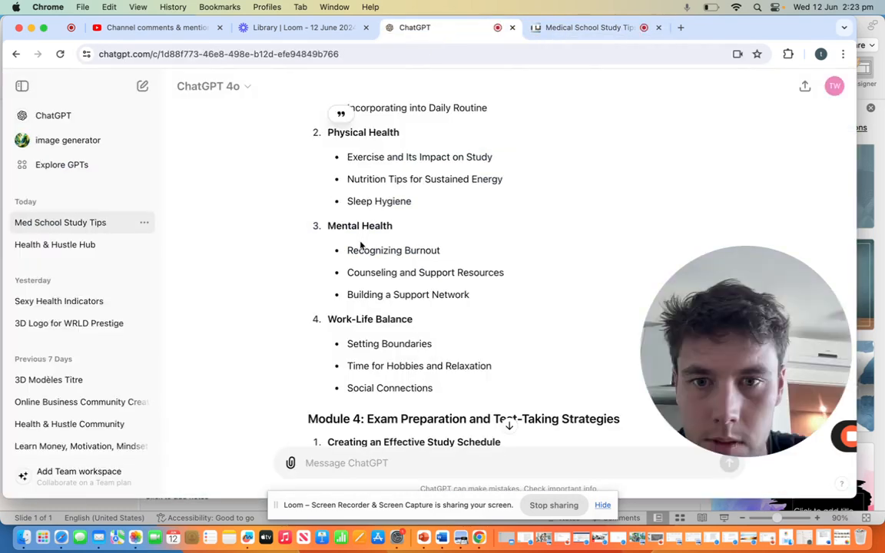
left_click_drag(391, 223, 326, 223)
key("super+c")
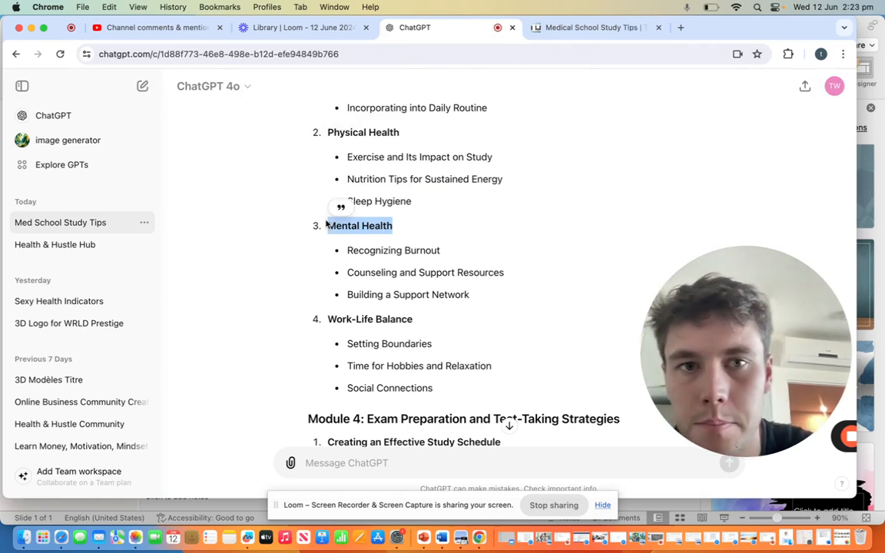
Step: Add the card "3-Mental Health" to the Stress Management and Self-Care list in Trello using the copied lesson name
left_click(574, 31)
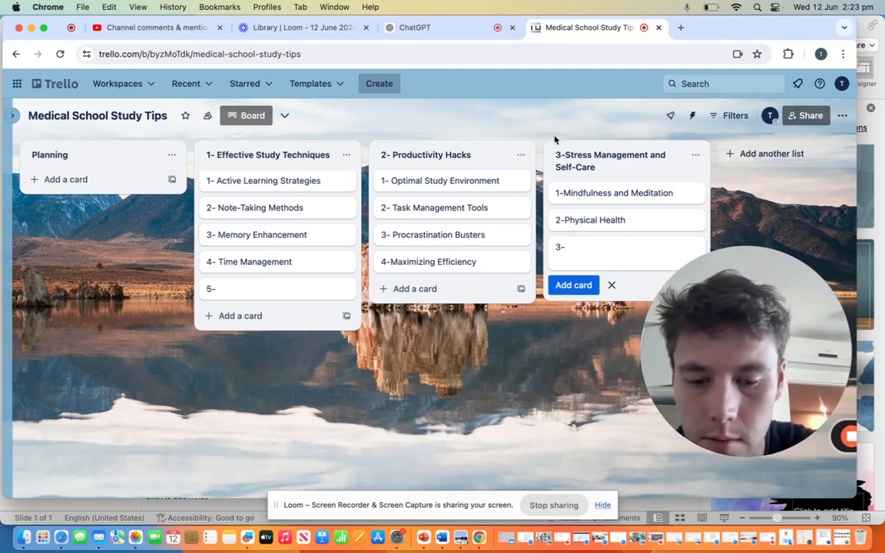
key("super+v")
left_click(563, 285)
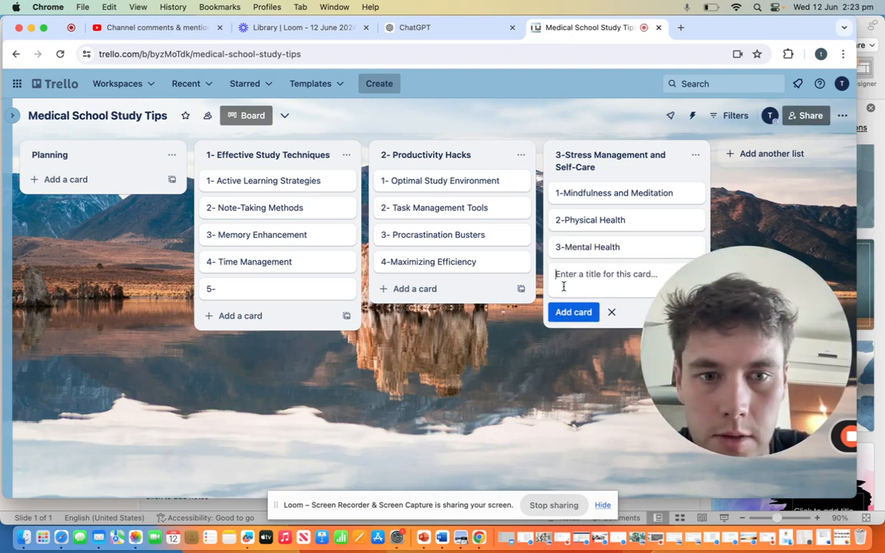
Step: Enter "4-Work-Life Balance" as the fourth card in the Stress Management and Self-Care list, copying the lesson name from ChatGPT's Module 3
type("4-")
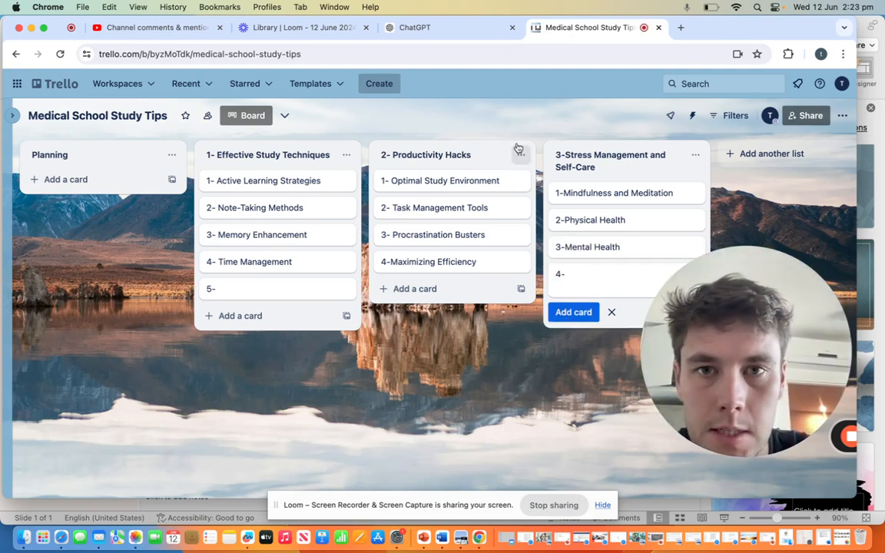
left_click(443, 33)
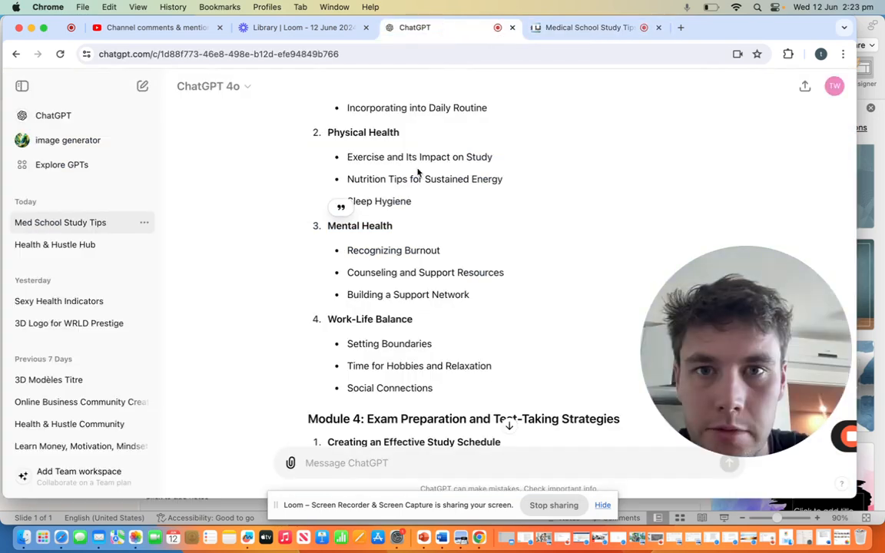
scroll(409, 206, "down", 1)
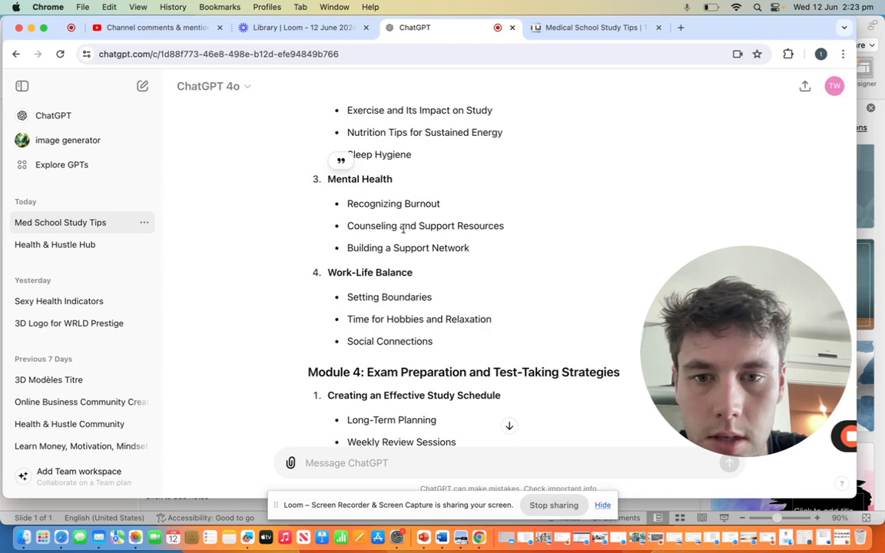
scroll(387, 248, "down", 1)
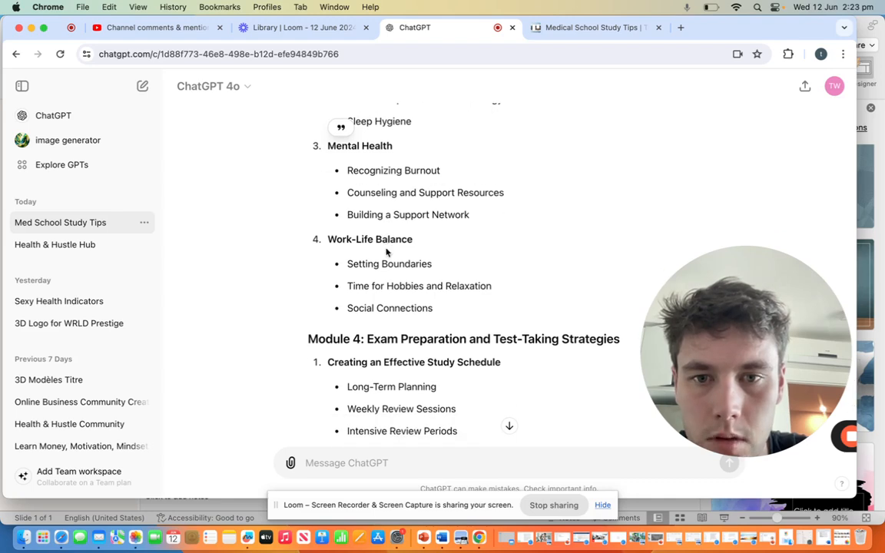
left_click(575, 27)
left_click(452, 29)
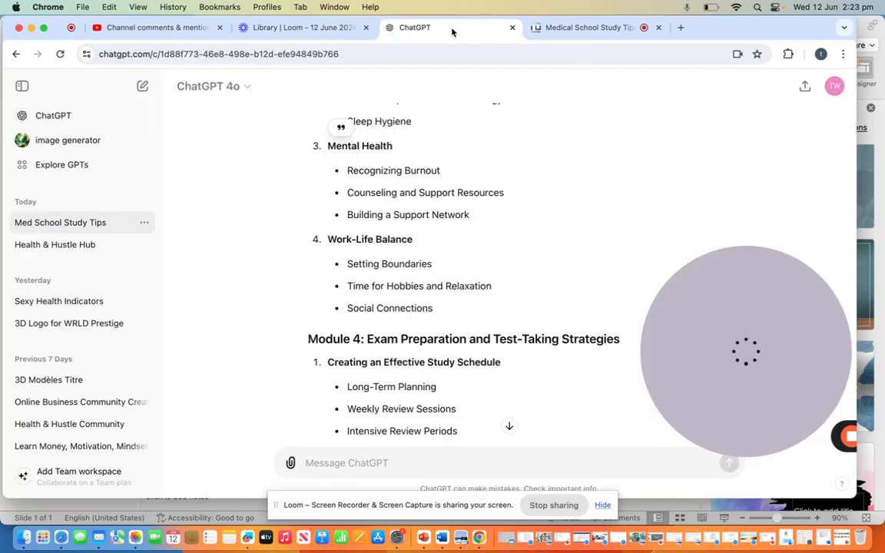
triple_click(411, 239)
key("super+c")
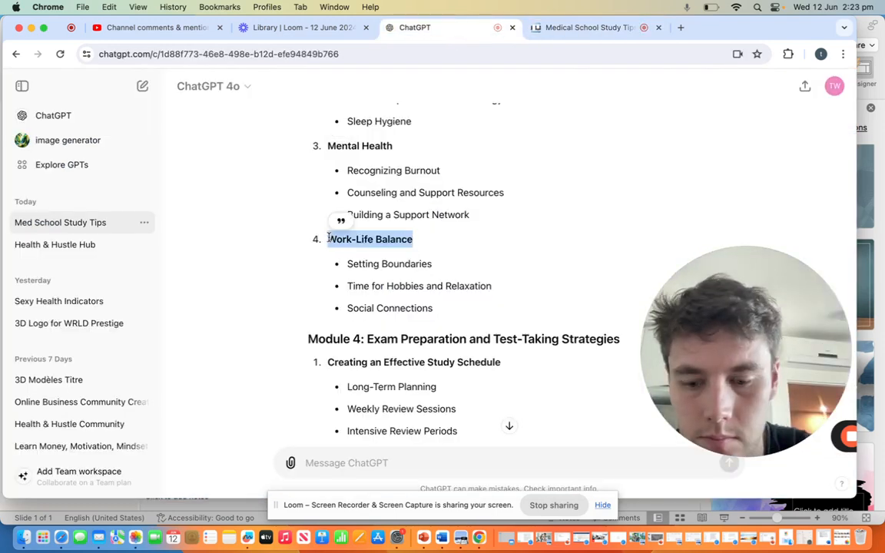
left_click(568, 28)
key("super+v")
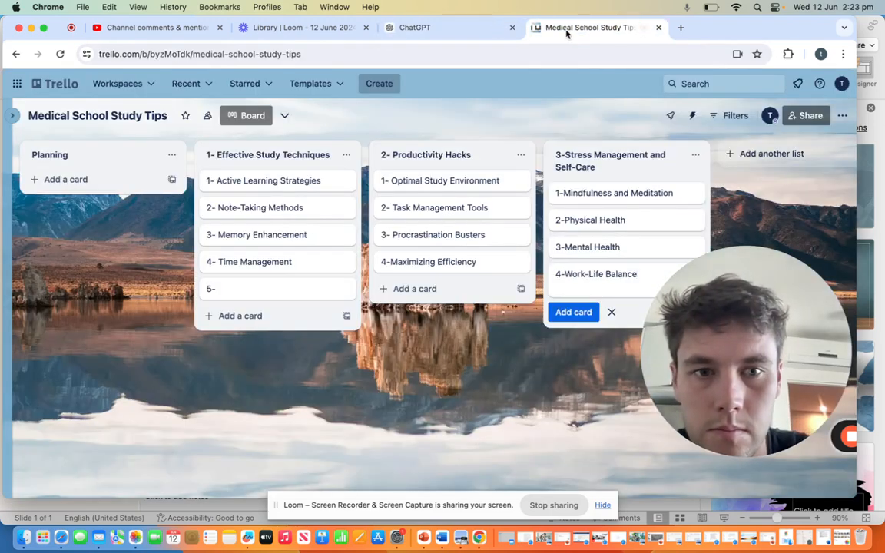
Step: Copy the first lesson name, "Creating an Effective Study Schedule", from Module 4 in ChatGPT
left_click(452, 27)
scroll(448, 232, "down", 3)
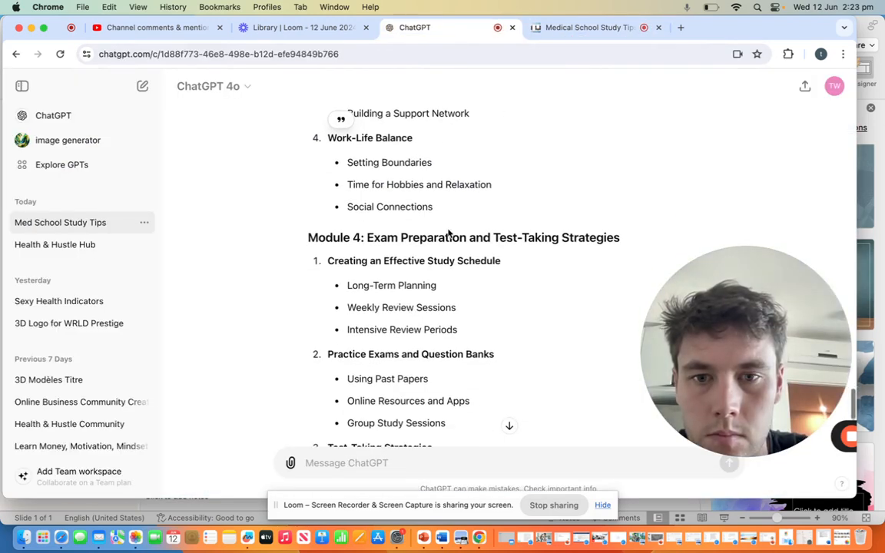
scroll(416, 256, "down", 3)
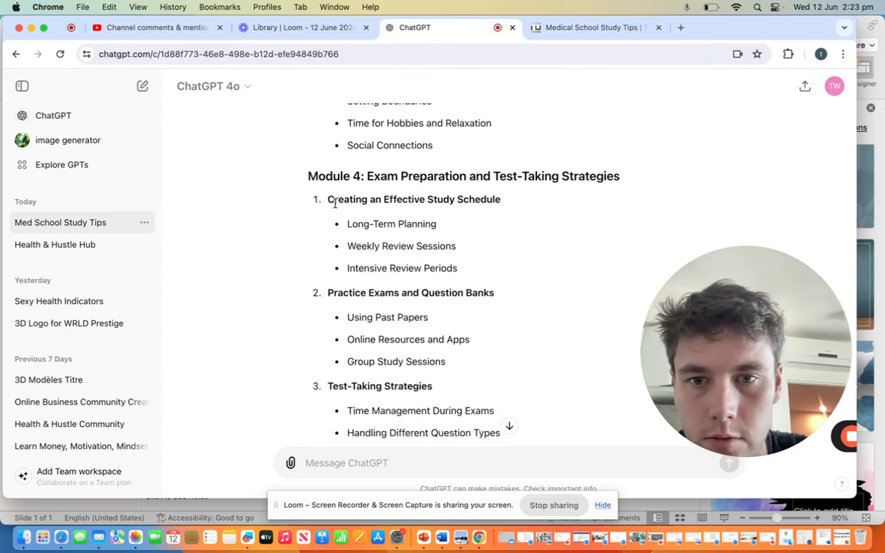
left_click_drag(331, 200, 501, 199)
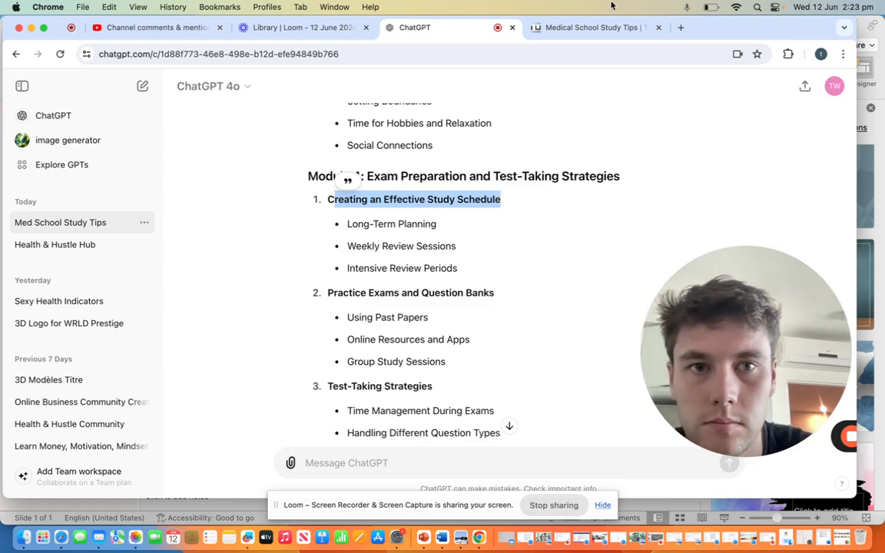
Step: Add the list "4-Exam Preparation and Test-Taking Strategies" after the Stress Management and Self-Care list on the Trello board
left_click(610, 27)
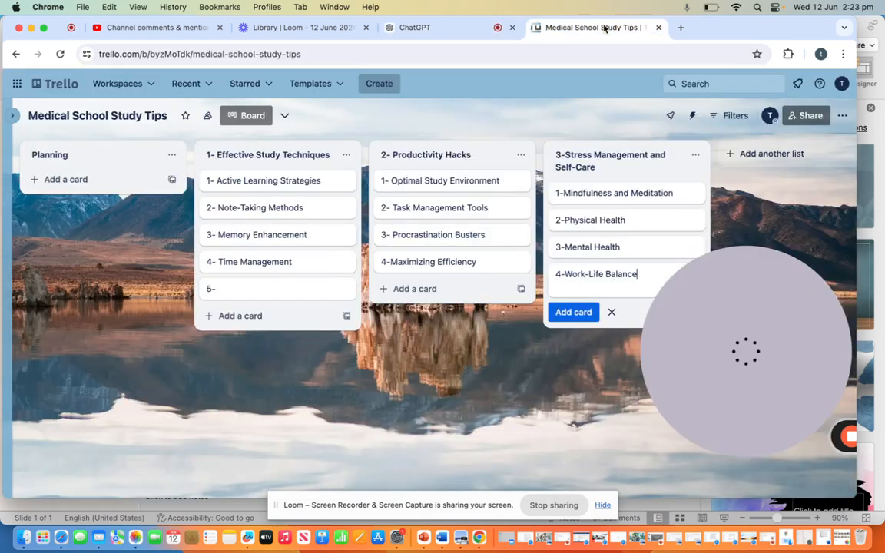
left_click(751, 155)
type("4-Exam Preparation and Test-Taking Strategies")
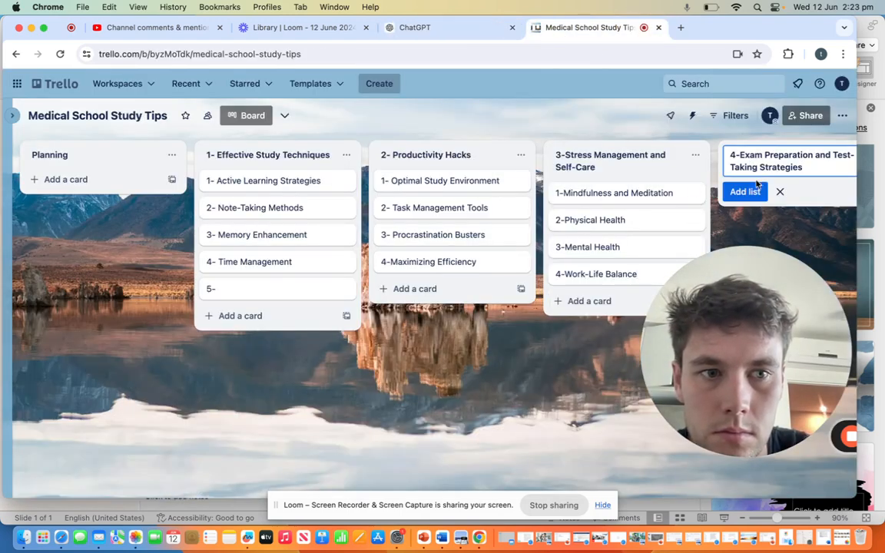
left_click(750, 192)
Step: Add the card "1- Creating an Effective Study Schedule" to the Exam Preparation list, restoring the missing capital C and prefixing the lesson number
left_click(765, 194)
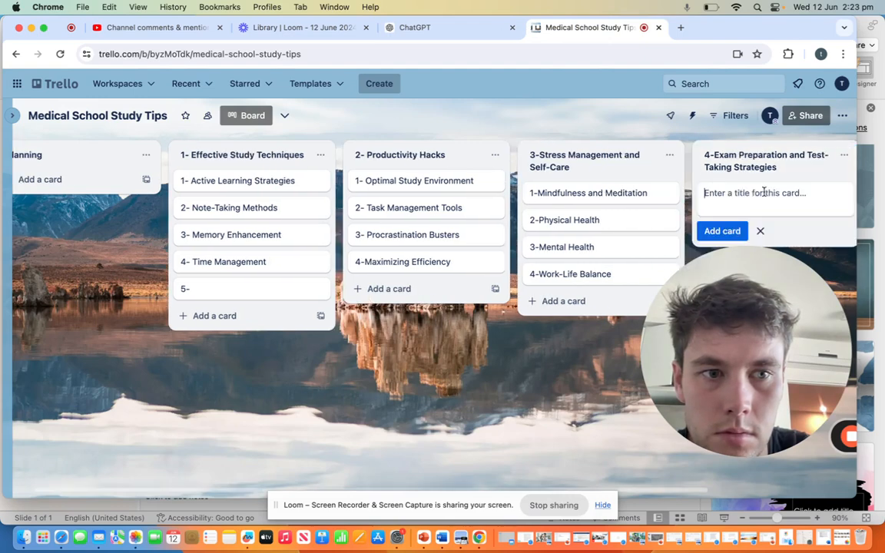
type("Creating an Effective Study Schedule")
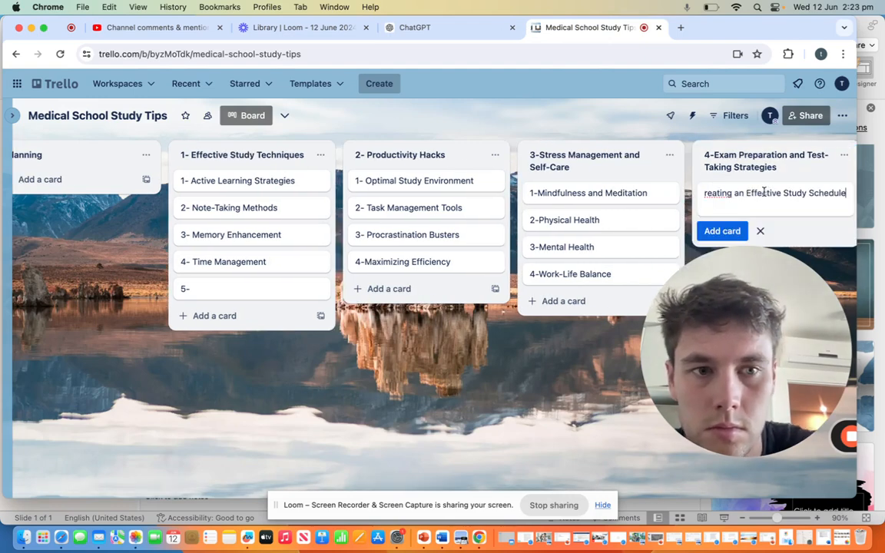
left_click(705, 193)
type("c")
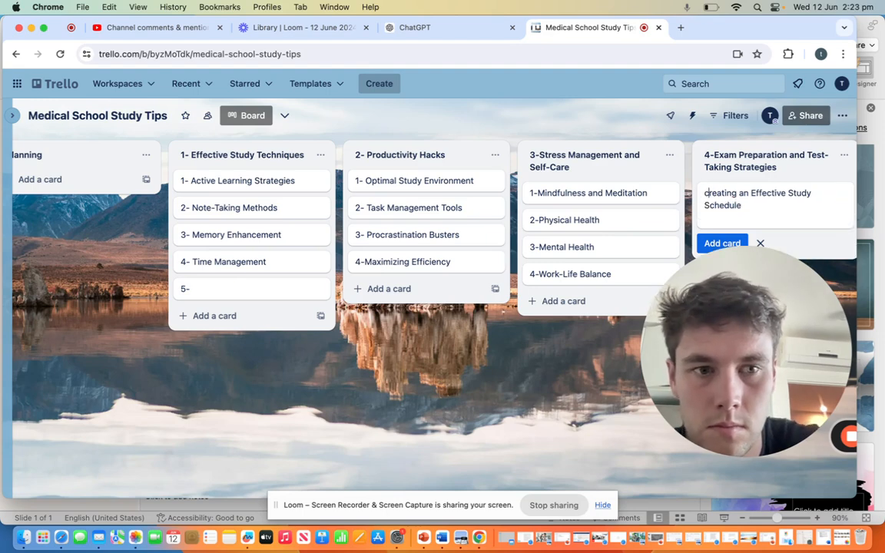
key("BackSpace")
type("C")
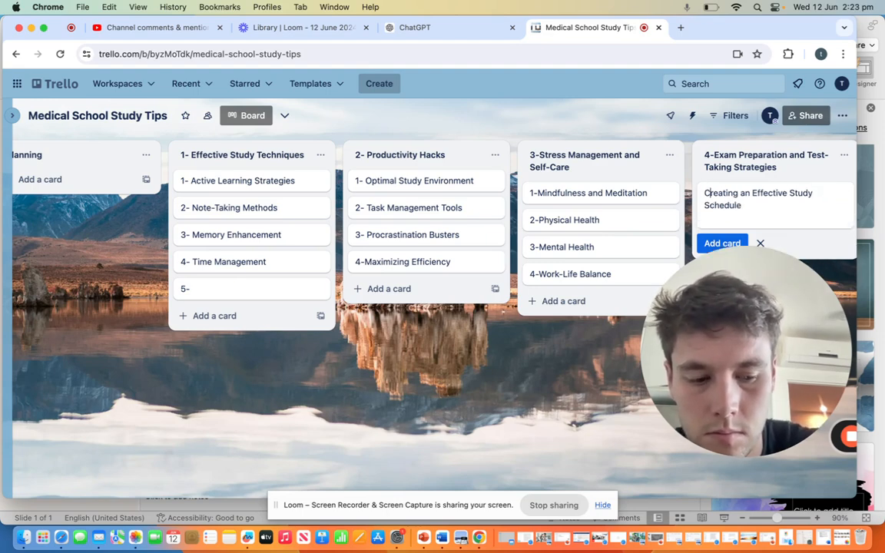
key("Left")
type("1-")
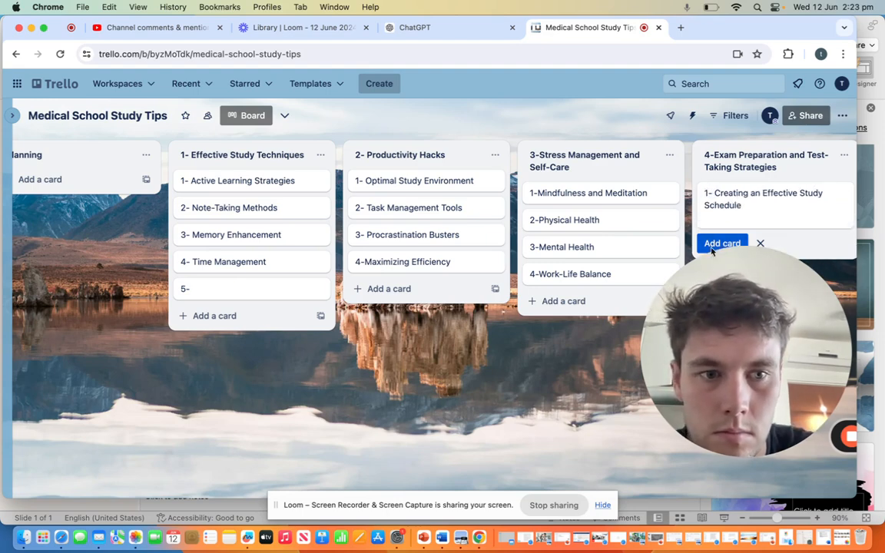
left_click_drag(721, 301, 150, 300)
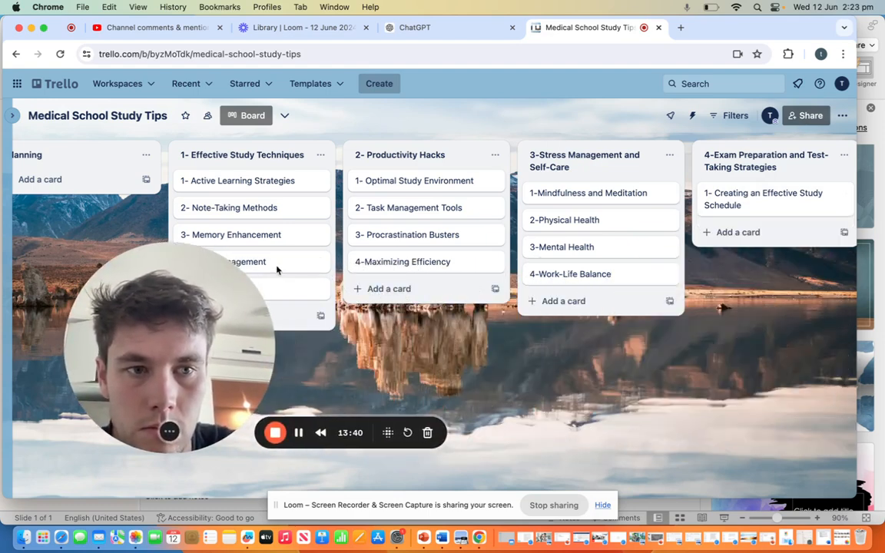
Step: Add the card "2-Practice Exams and Question Banks" to the Exam Preparation list, copying the second lesson name from ChatGPT's Module 4
scroll(725, 342, "right", 5)
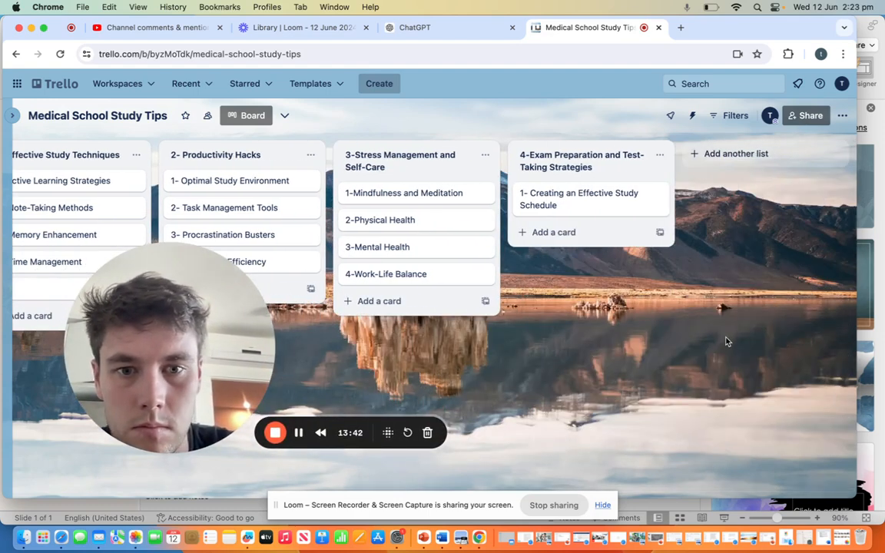
left_click(546, 232)
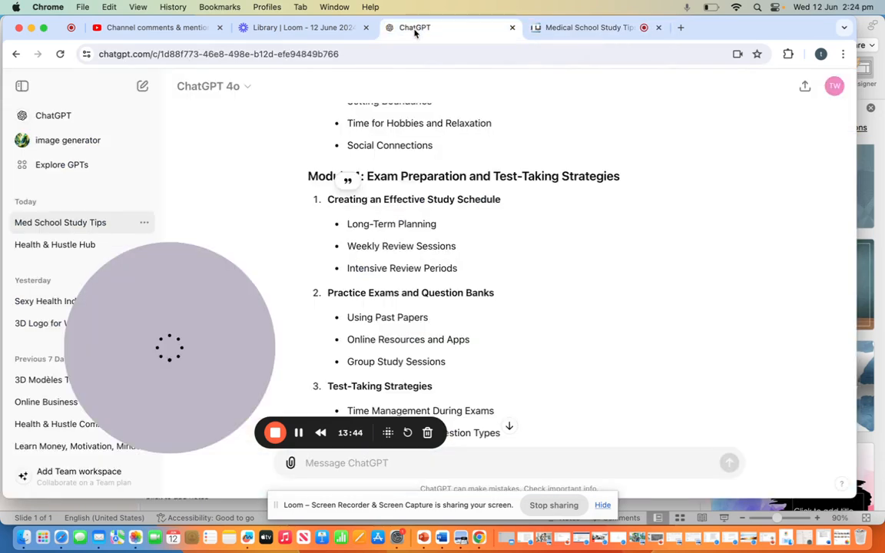
left_click(415, 29)
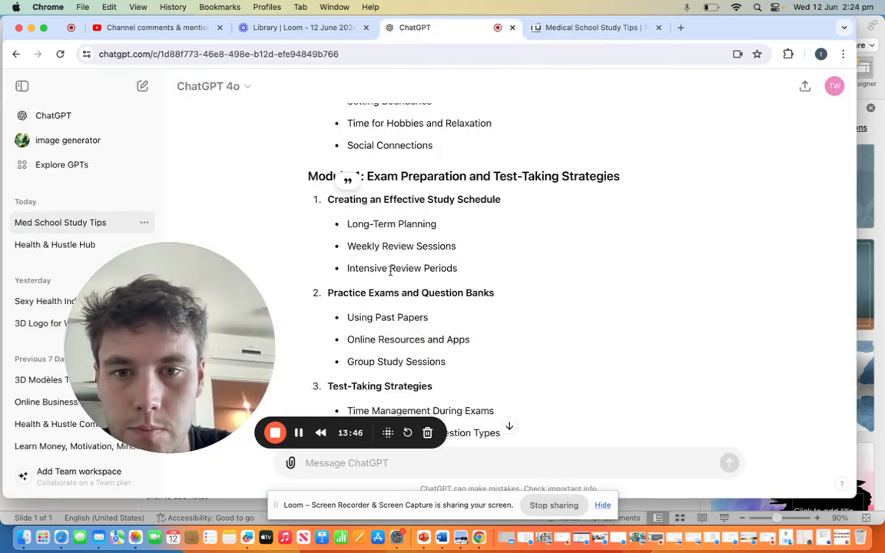
left_click_drag(330, 292, 493, 290)
key("cmd+c")
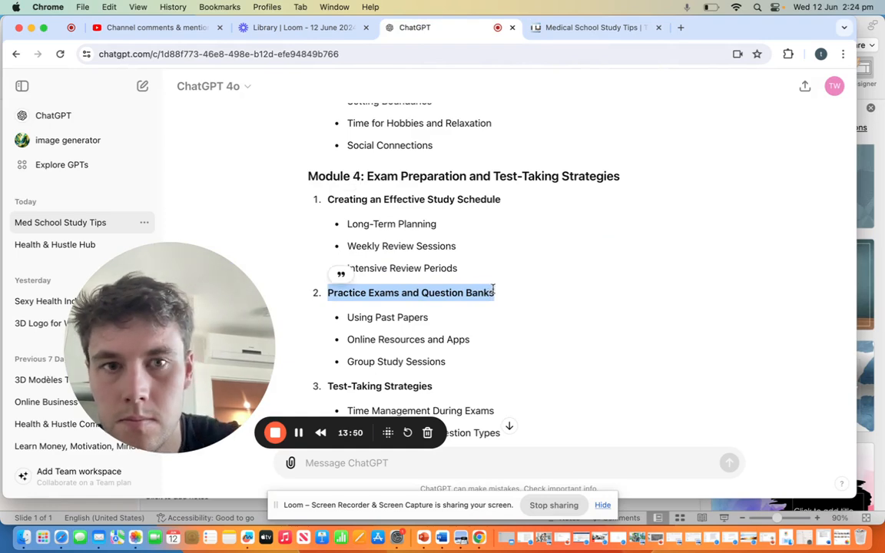
left_click(572, 28)
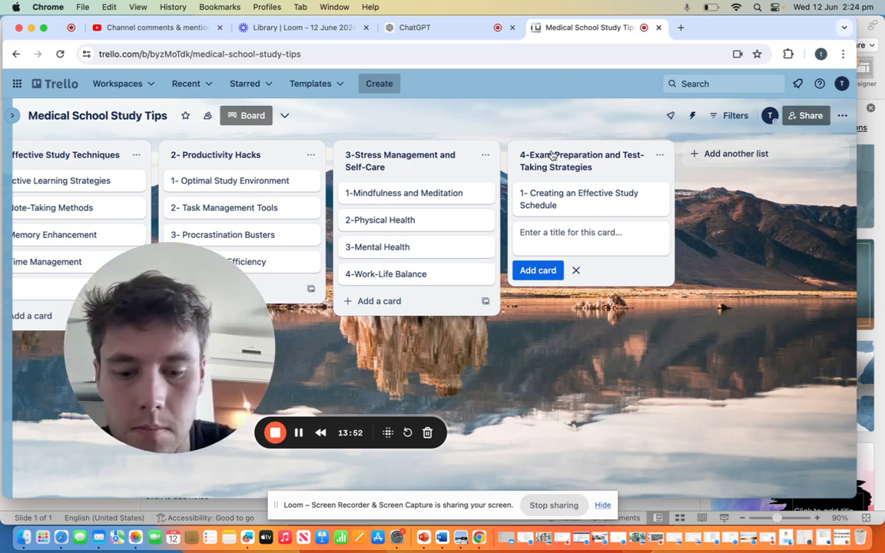
key("cmd+v")
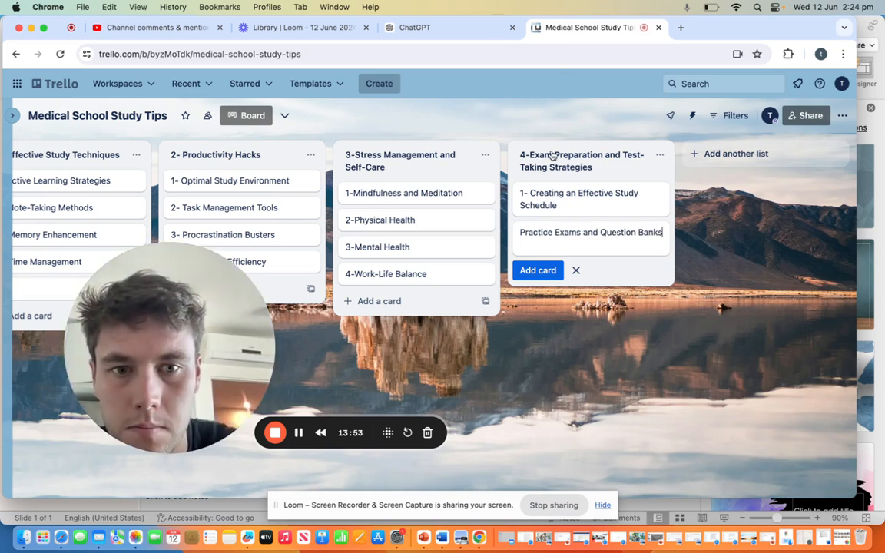
left_click(518, 232)
type("2-")
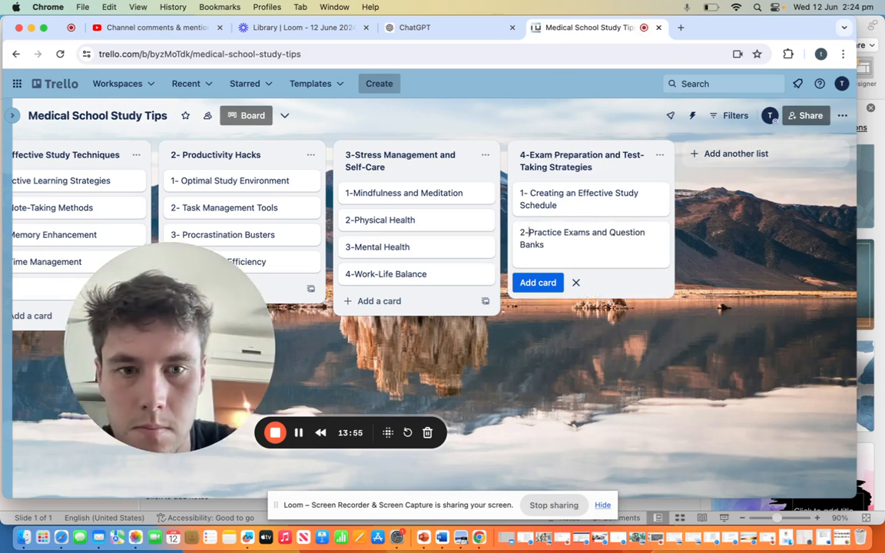
left_click(537, 282)
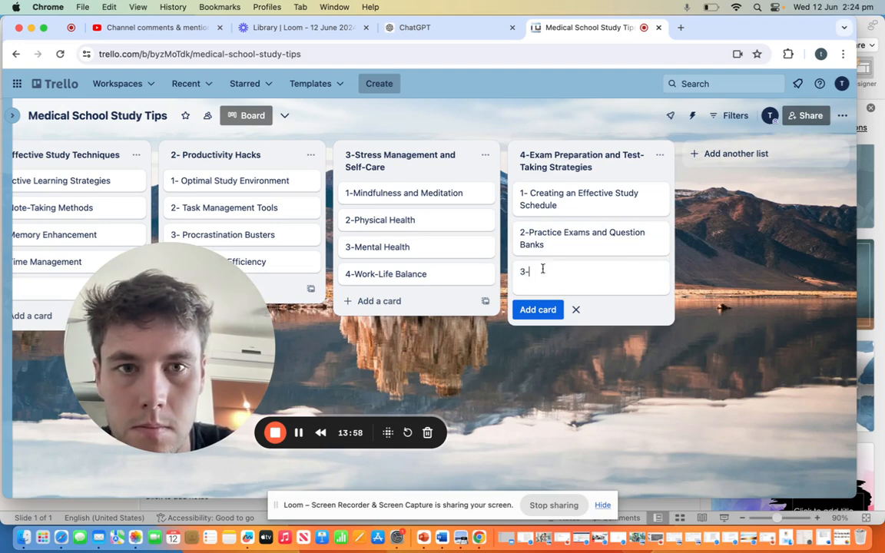
Step: Add the card "3-Test-Taking Strategies" to the Exam Preparation list, copying the third lesson name from ChatGPT's Module 4
left_click(414, 27)
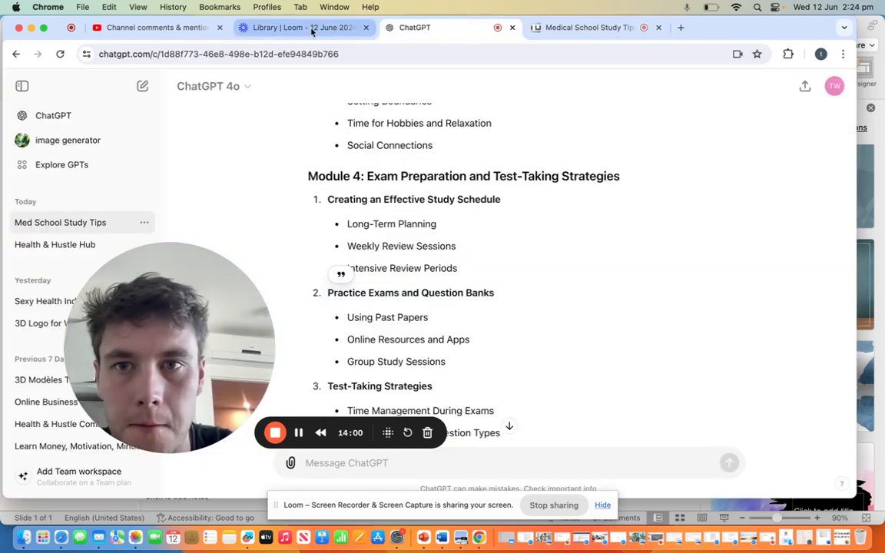
scroll(314, 207, "down", 4)
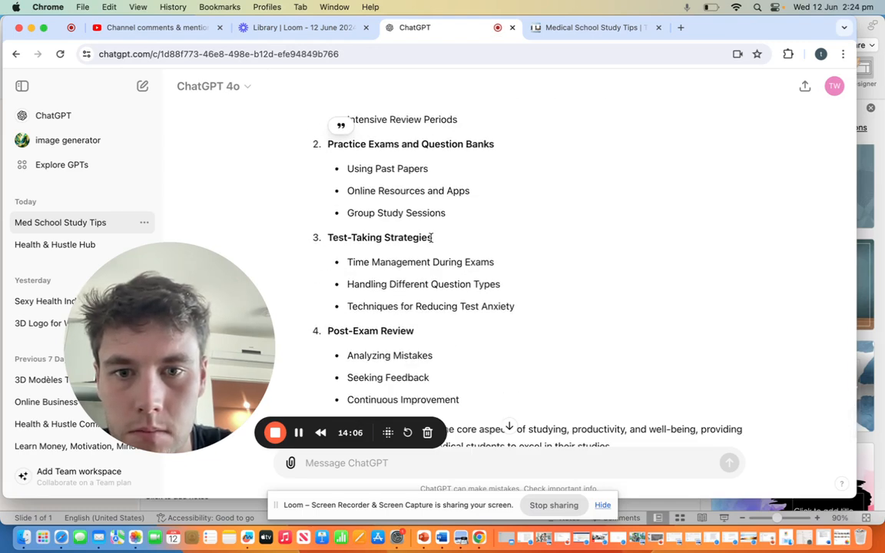
left_click_drag(431, 238, 331, 234)
key("cmd+c")
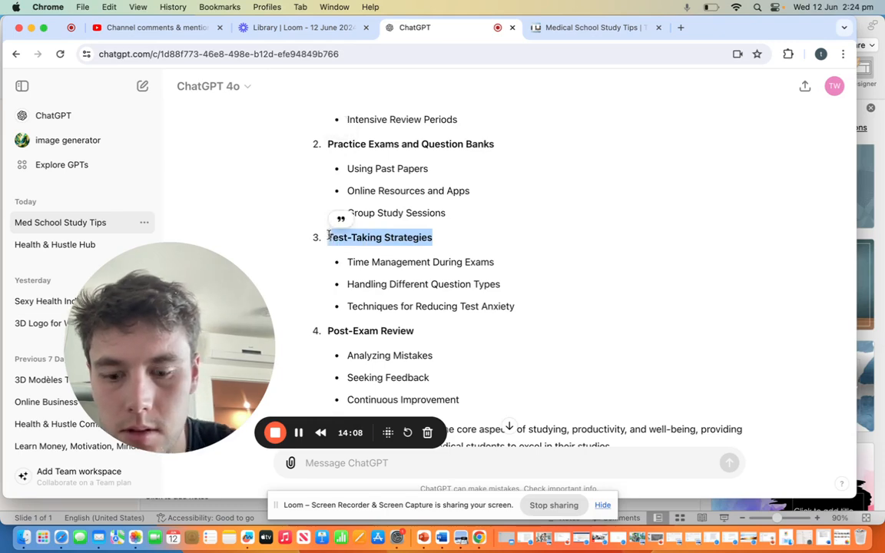
left_click(578, 27)
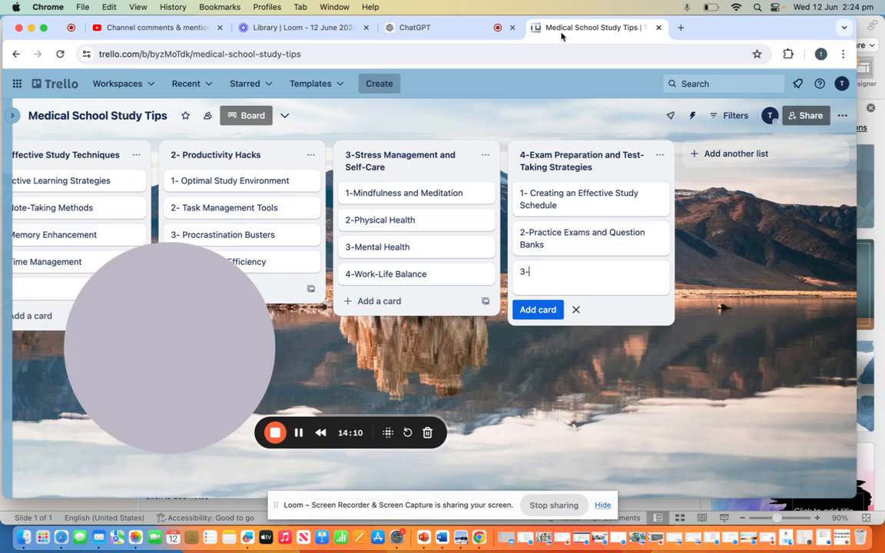
key("cmd+v")
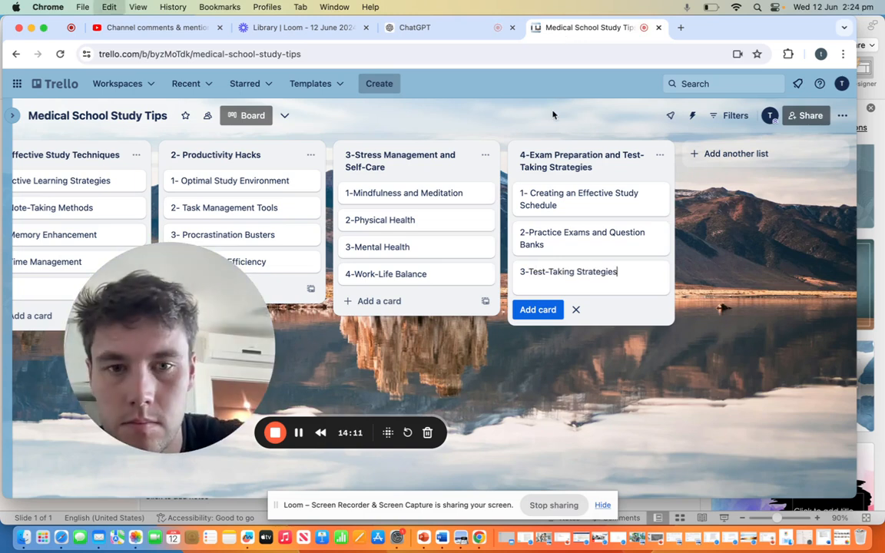
left_click(537, 310)
Step: Add "4-Post-Exam Review" as the fourth card in the Exam Preparation list, copying the lesson name from ChatGPT's Module 4
type("4-")
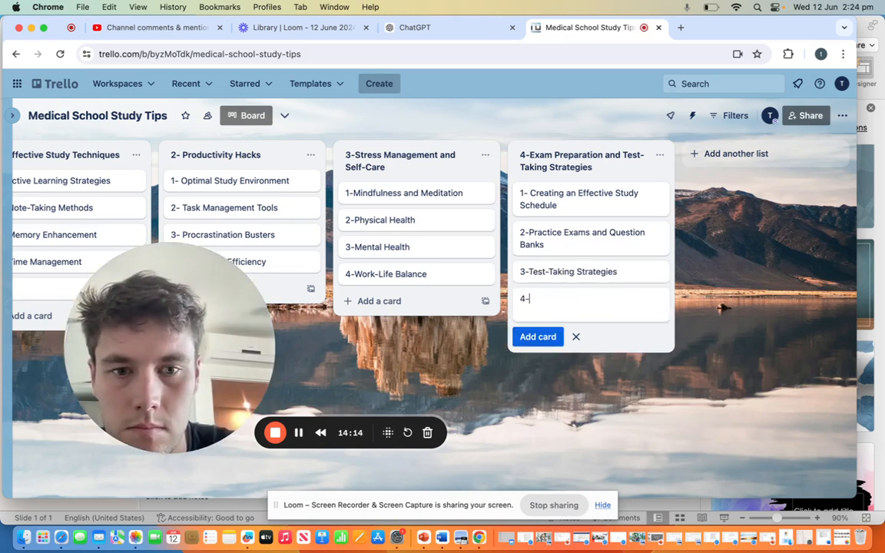
left_click(411, 27)
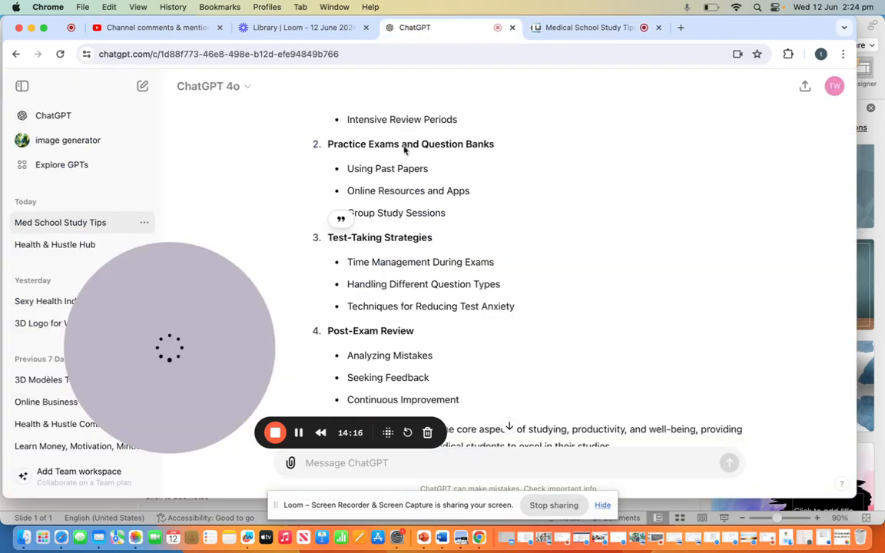
scroll(404, 192, "down", 3)
left_click_drag(412, 255, 325, 257)
key("super+c")
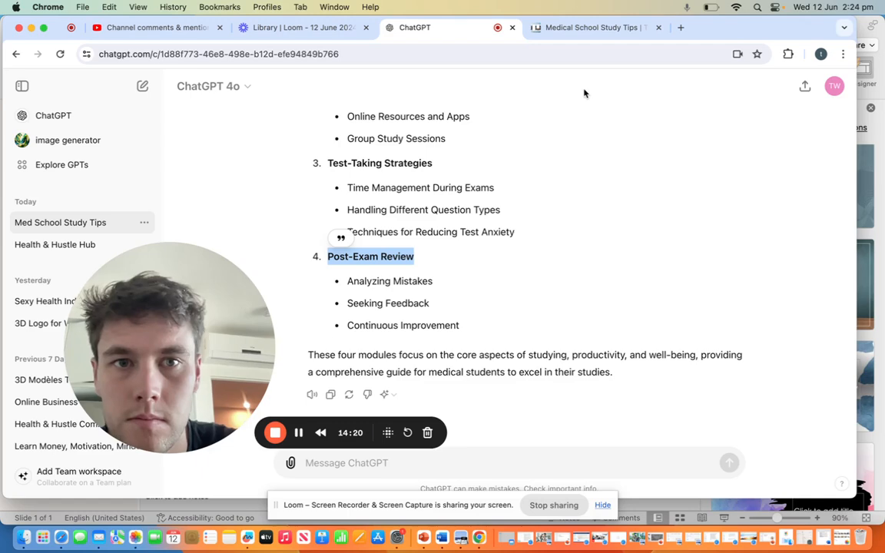
left_click(533, 27)
key("super+v")
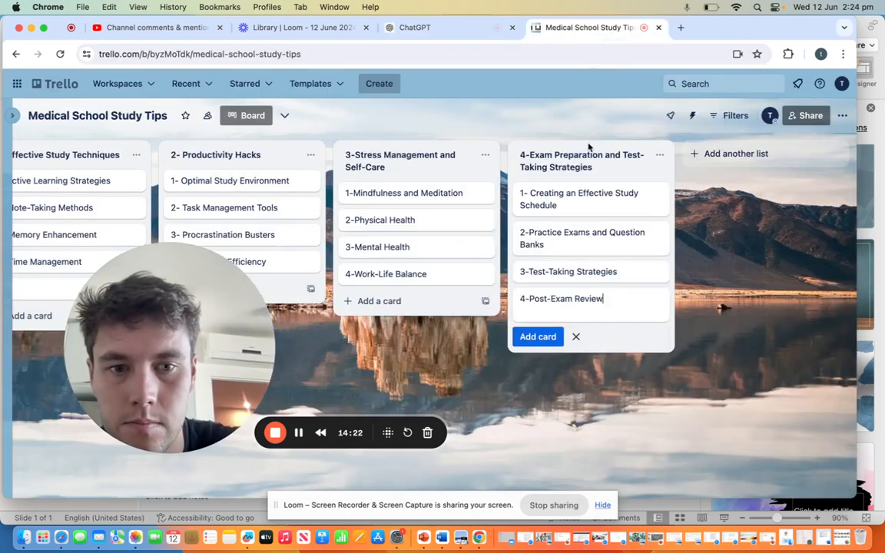
left_click(453, 28)
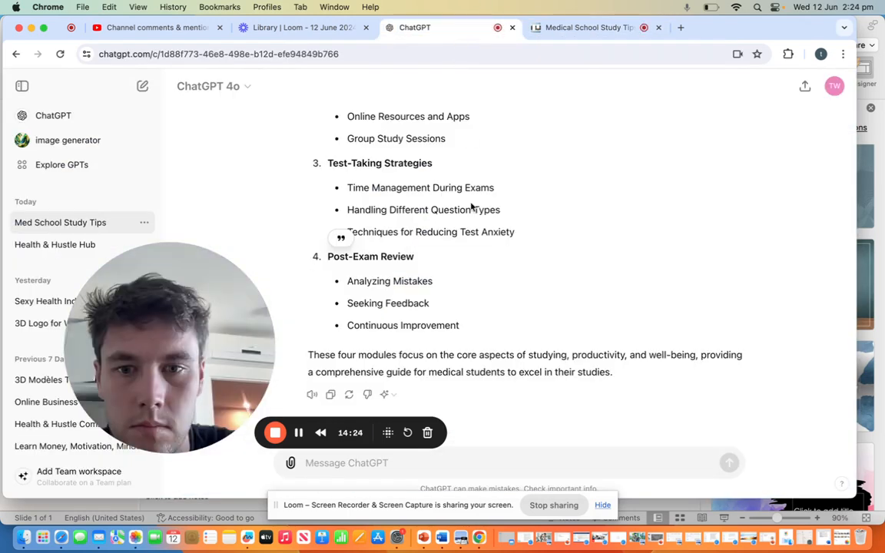
left_click(576, 31)
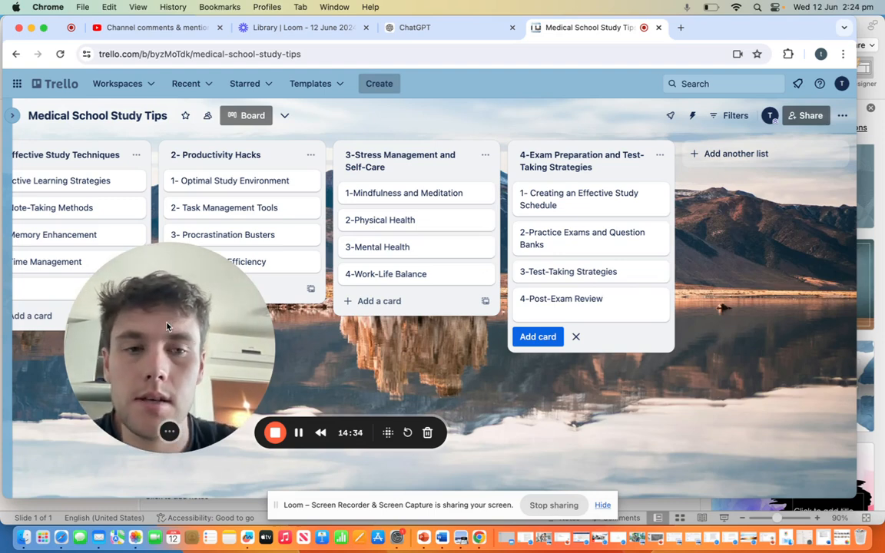
left_click_drag(167, 327, 722, 288)
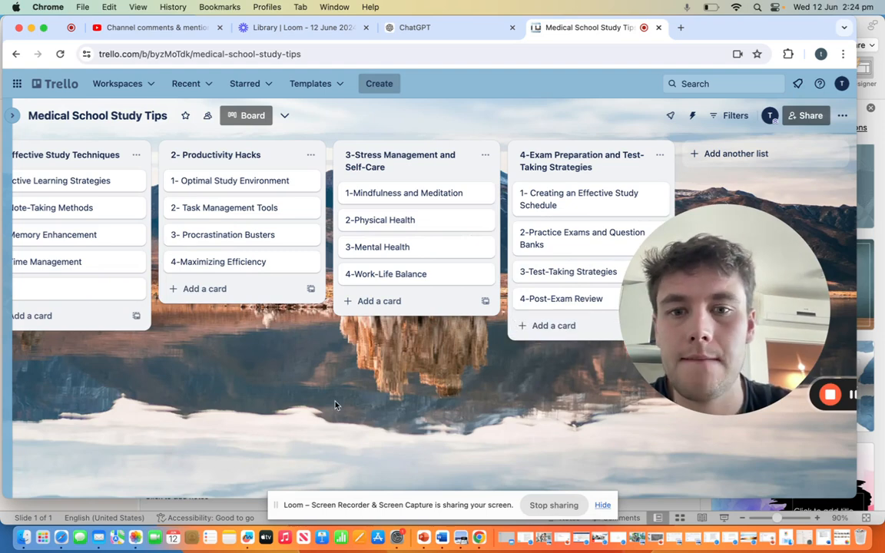
Step: Save ChatGPT's bullets Concept Mapping, Self-Testing and Teaching Others as the description of the "1- Active Learning Strategies" card, and close the card
scroll(336, 405, "left", 5)
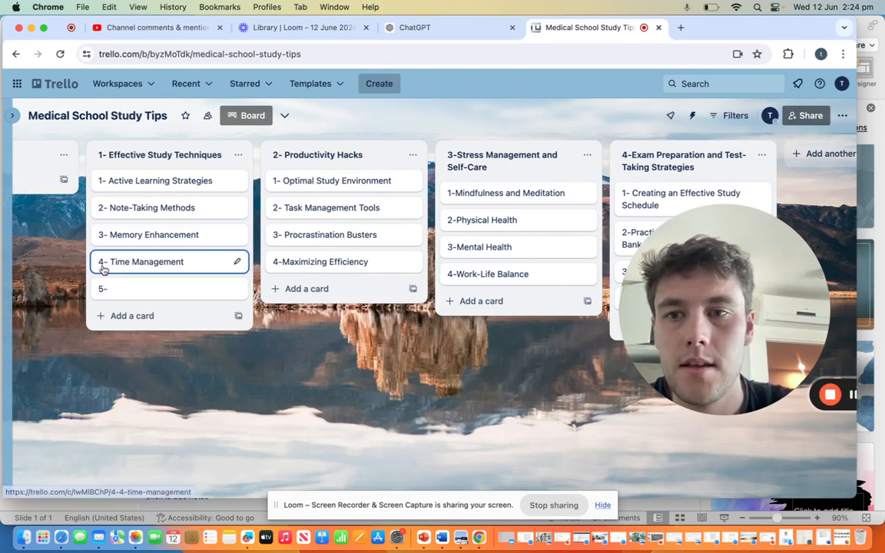
left_click(127, 181)
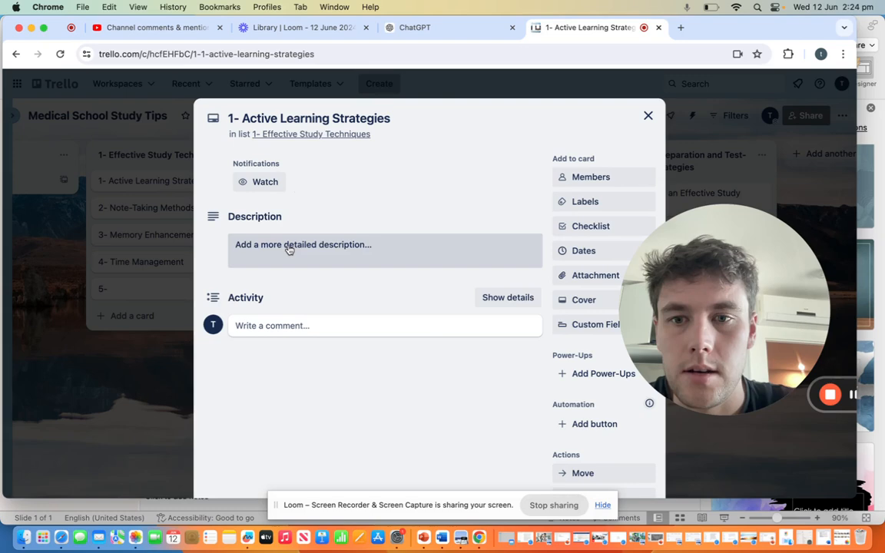
left_click(286, 247)
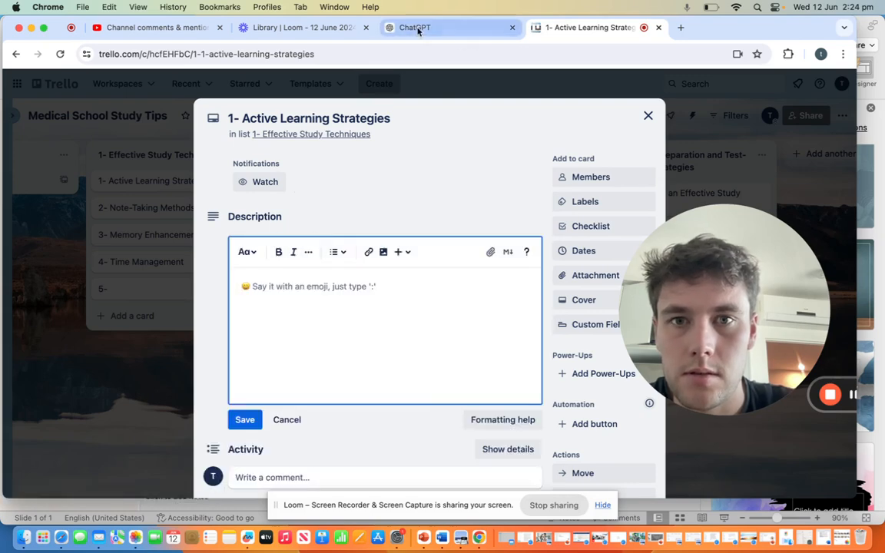
left_click(397, 30)
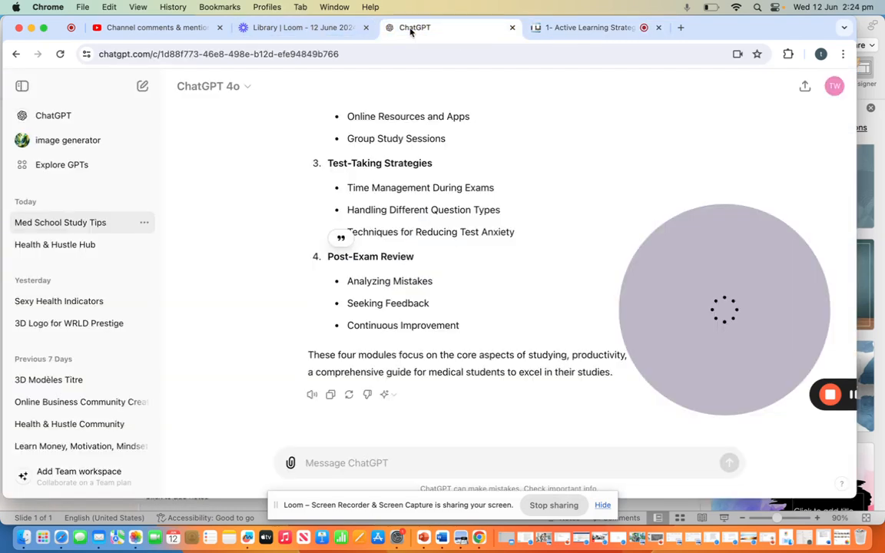
scroll(377, 240, "up", 10)
scroll(377, 239, "up", 10)
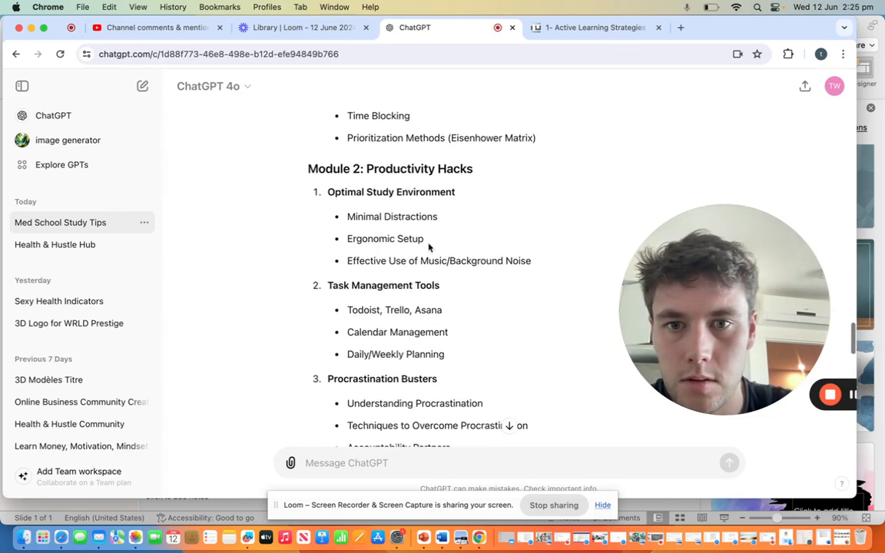
scroll(426, 244, "up", 10)
scroll(426, 244, "up", 1)
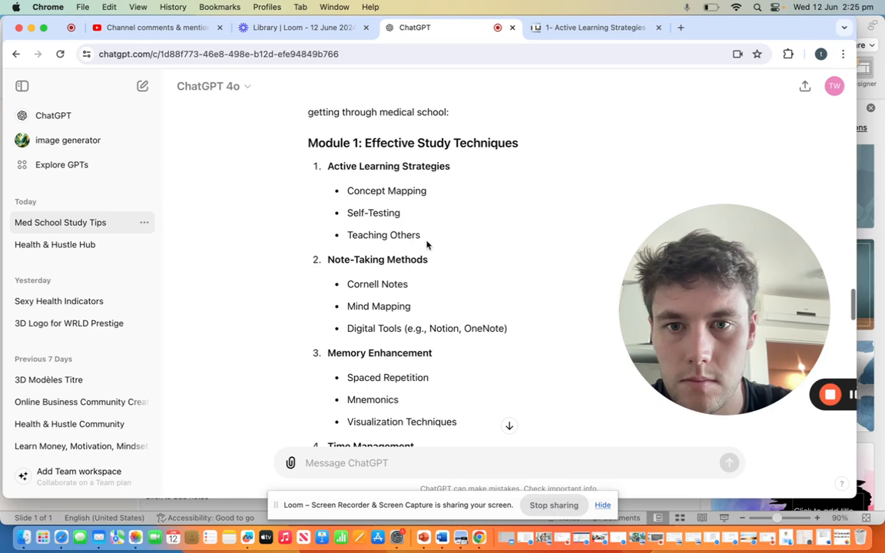
left_click_drag(346, 190, 419, 238)
key("super+c")
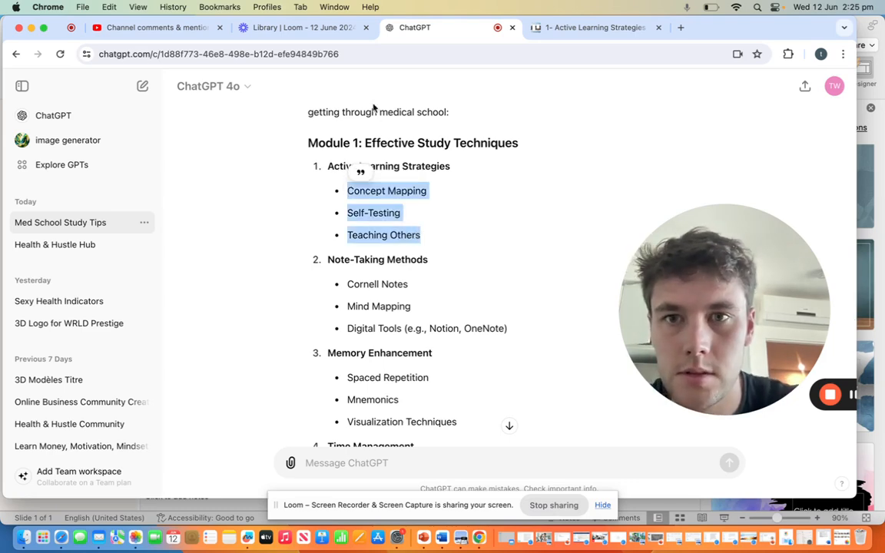
left_click(585, 27)
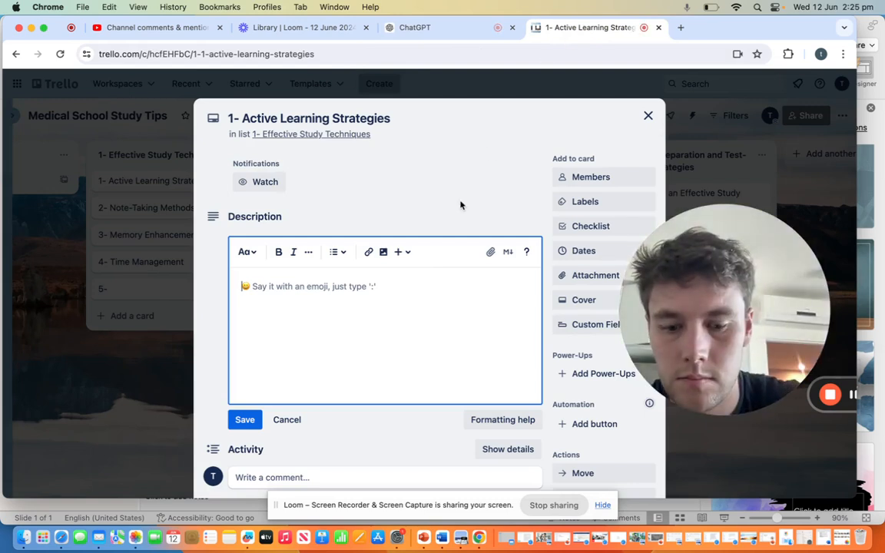
key("super+v")
left_click(245, 419)
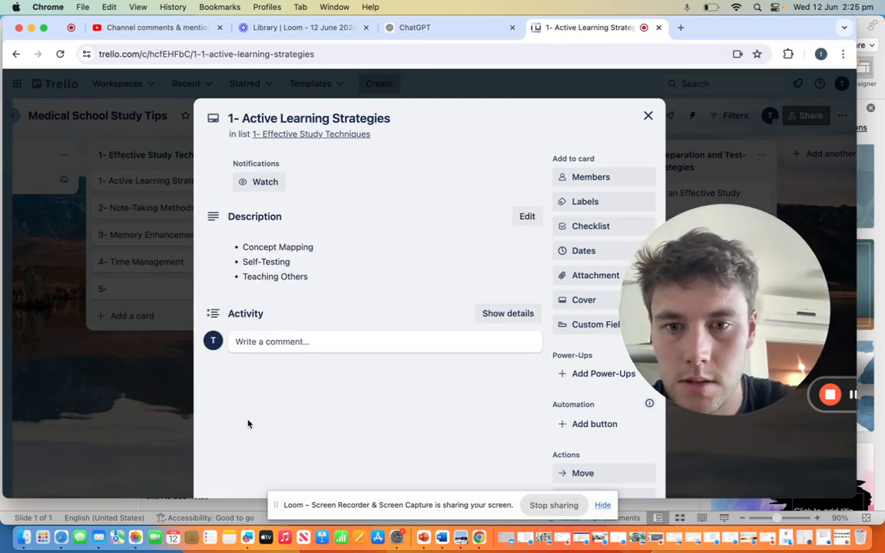
left_click(648, 116)
Step: Save ChatGPT's bullets Cornell Notes, Mind Mapping and Digital Tools (e.g., Notion, OneNote) as the description of the "2- Note-Taking Methods" card, and close it
left_click(193, 228)
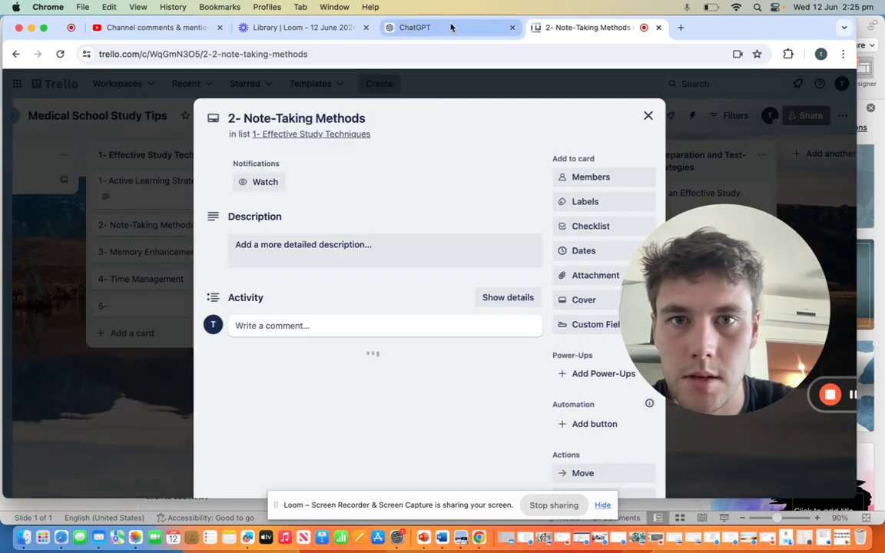
left_click(446, 28)
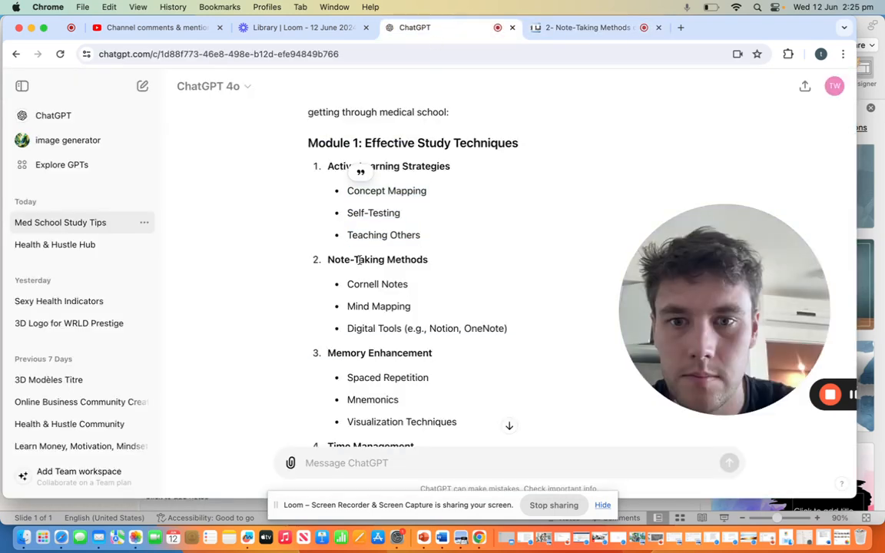
left_click_drag(347, 283, 500, 326)
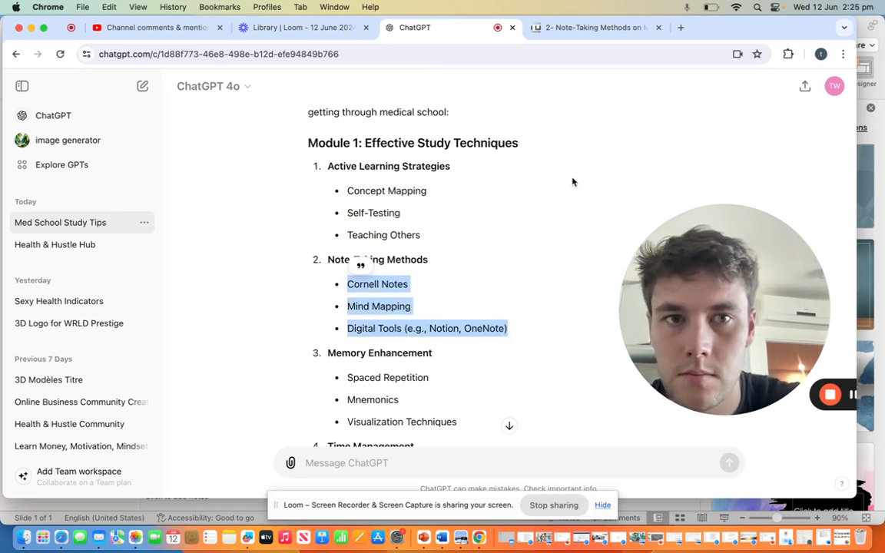
left_click(570, 30)
left_click(371, 249)
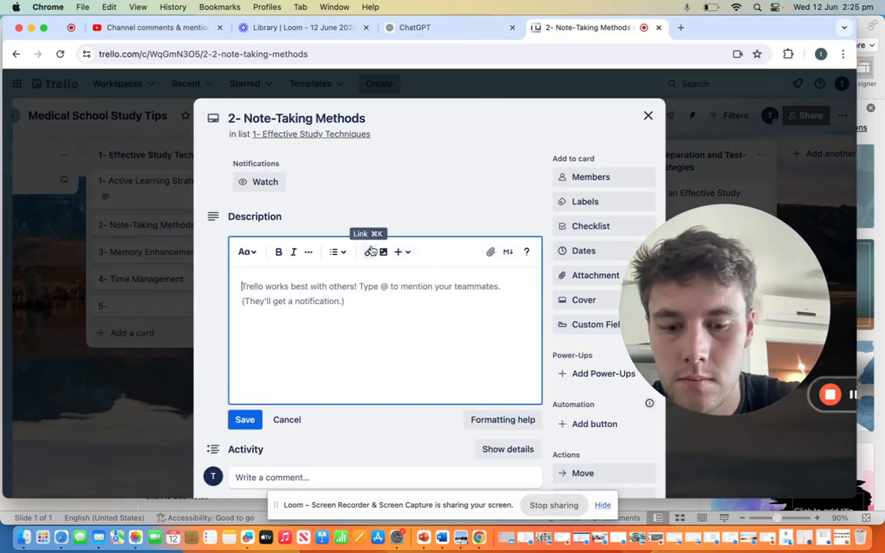
type("Cornell Notes Mind Mapping Digital Tools (e.g., Notion, OneNote)")
left_click(250, 421)
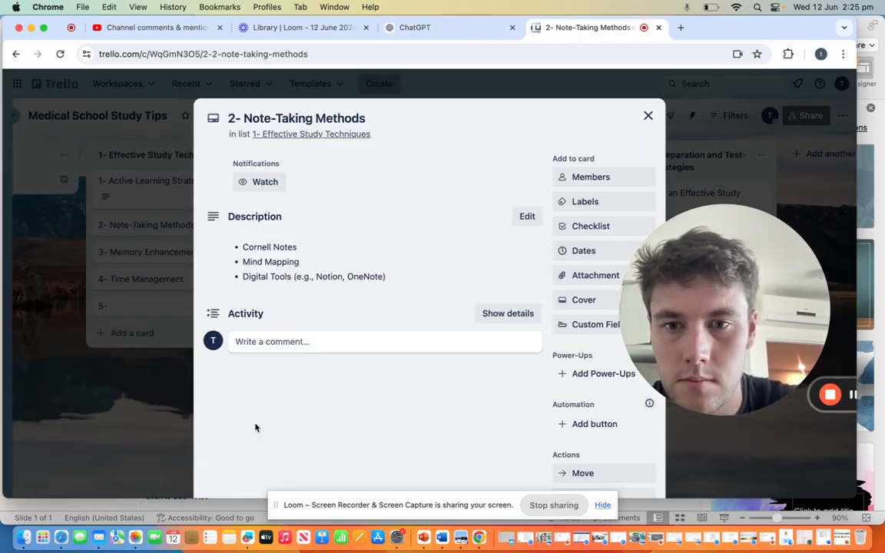
left_click(647, 117)
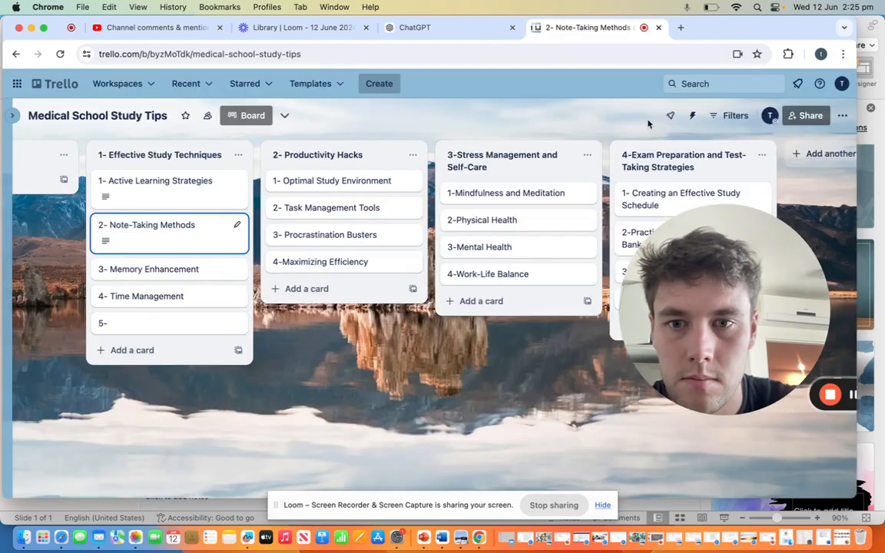
Step: Save ChatGPT's bullets Spaced Repetition, Mnemonics and Visualization Techniques as the description of the "3- Memory Enhancement" card, and close the card
left_click(216, 274)
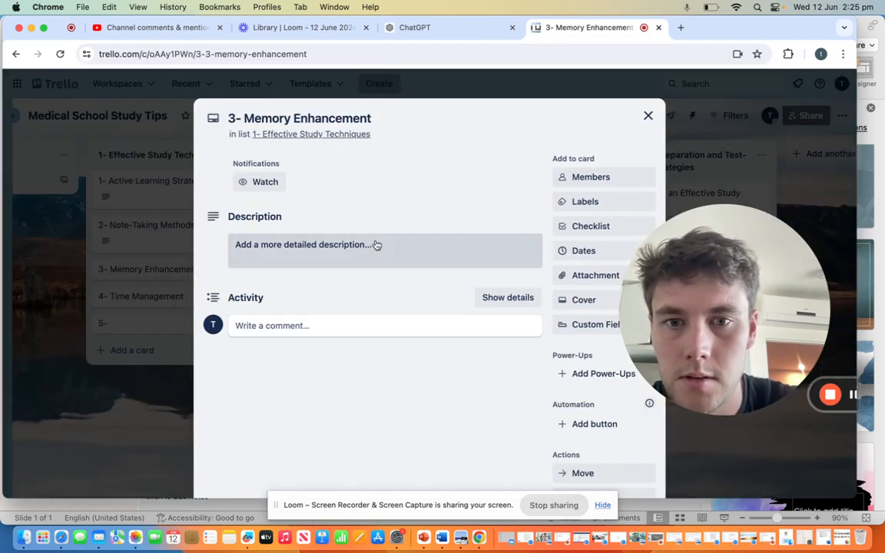
left_click(376, 244)
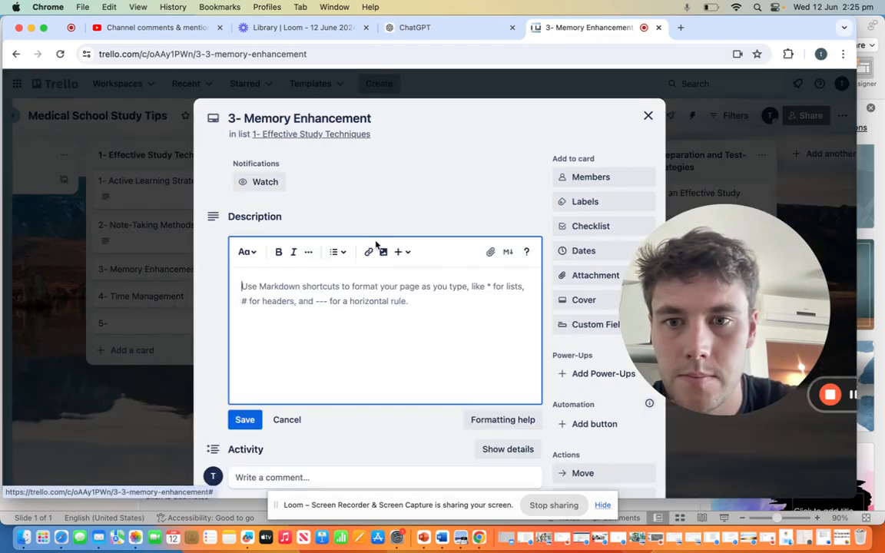
left_click(427, 27)
scroll(367, 302, "down", 3)
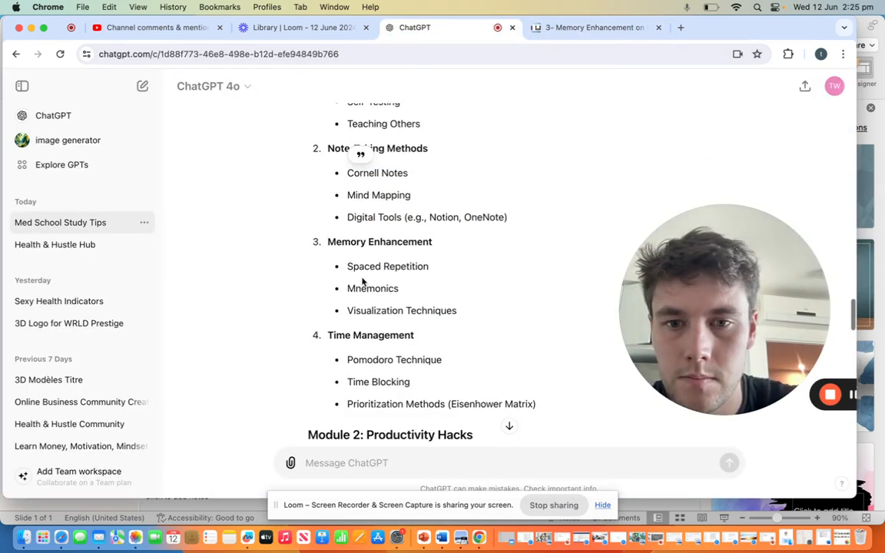
left_click_drag(346, 267, 459, 315)
key("super+c")
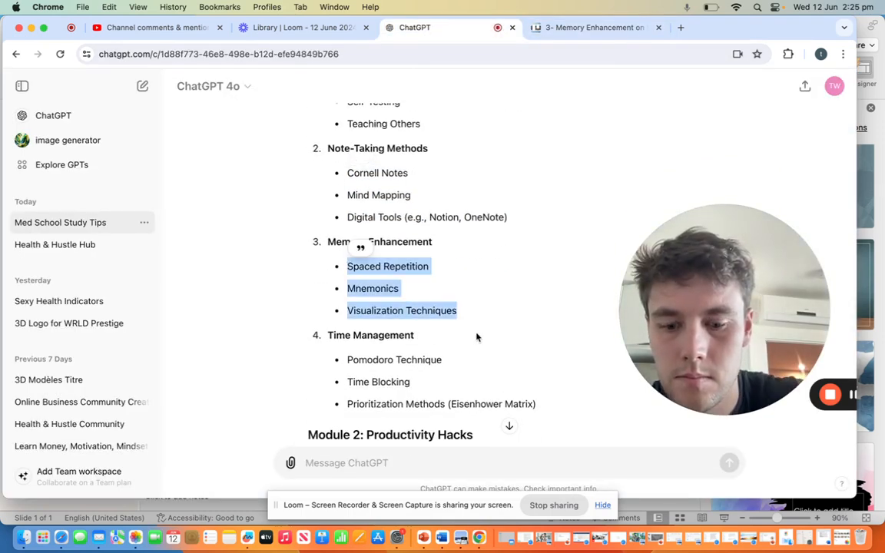
left_click(576, 29)
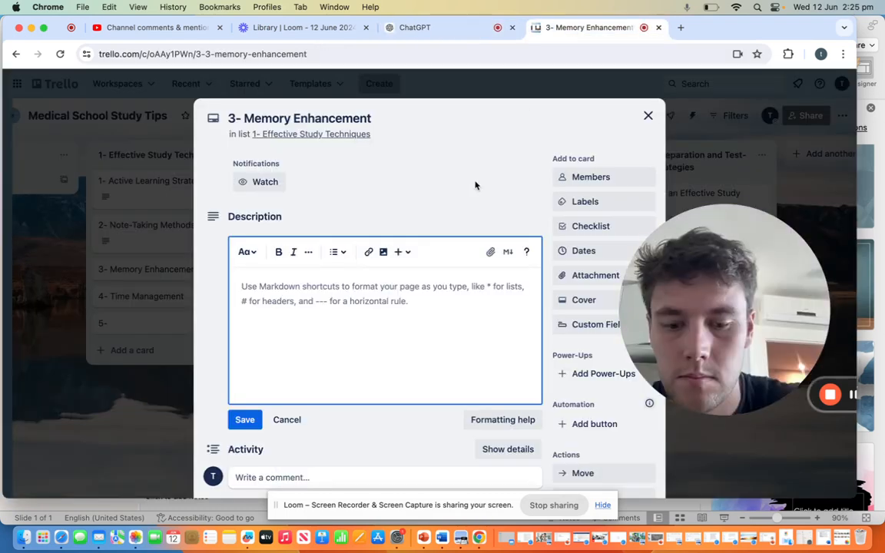
key("super+v")
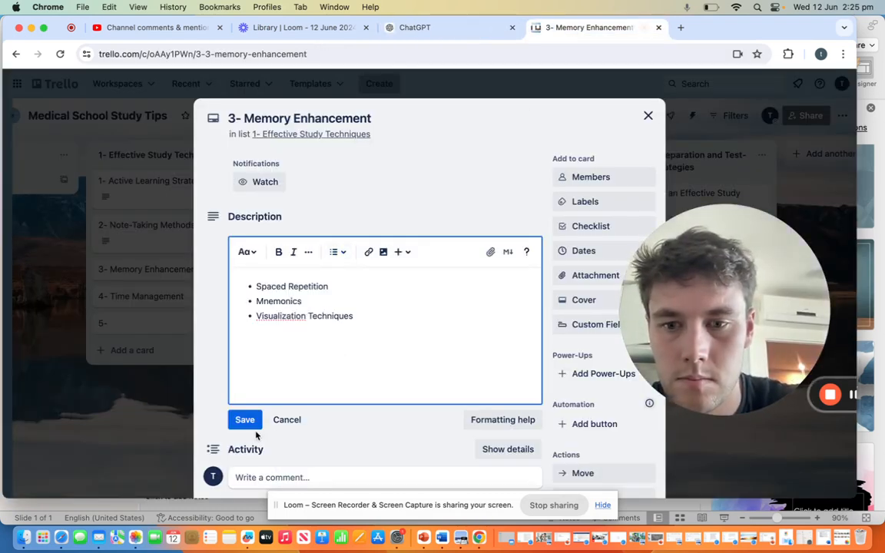
left_click(251, 421)
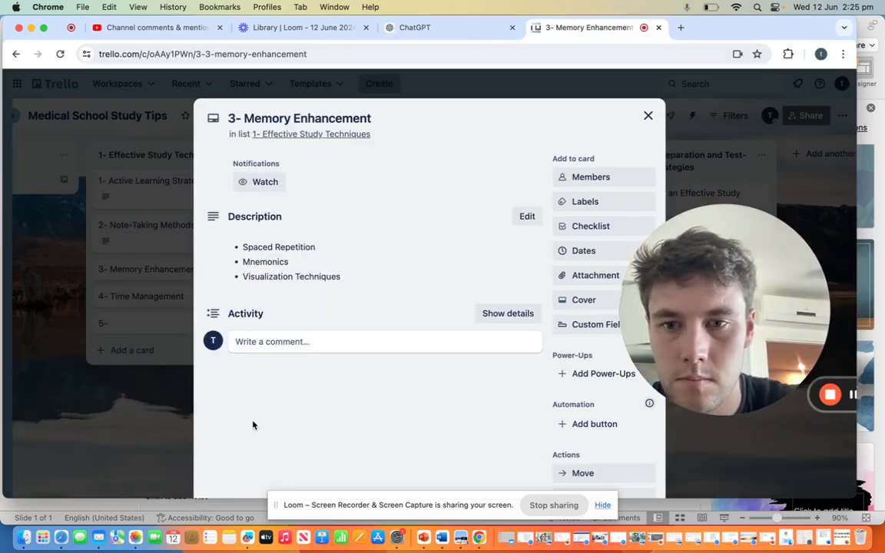
left_click(648, 117)
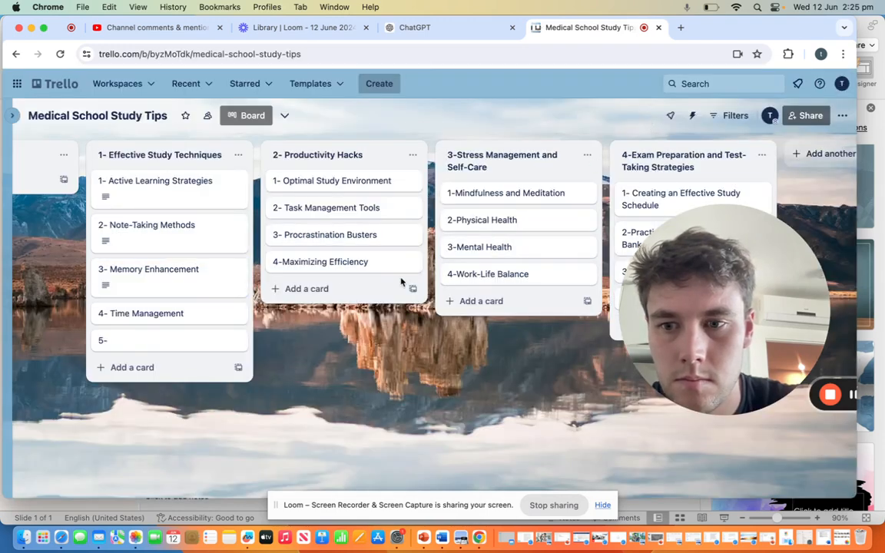
Step: Save ChatGPT's bullets Pomodoro Technique, Time Blocking and Prioritization Methods (Eisenhower Matrix) as the description of the "4- Time Management" card, and close it
left_click(143, 317)
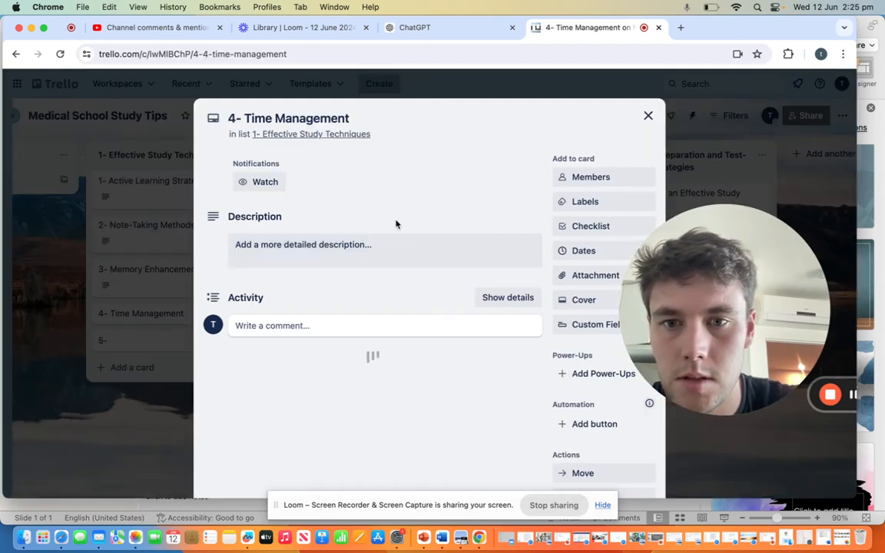
left_click(384, 244)
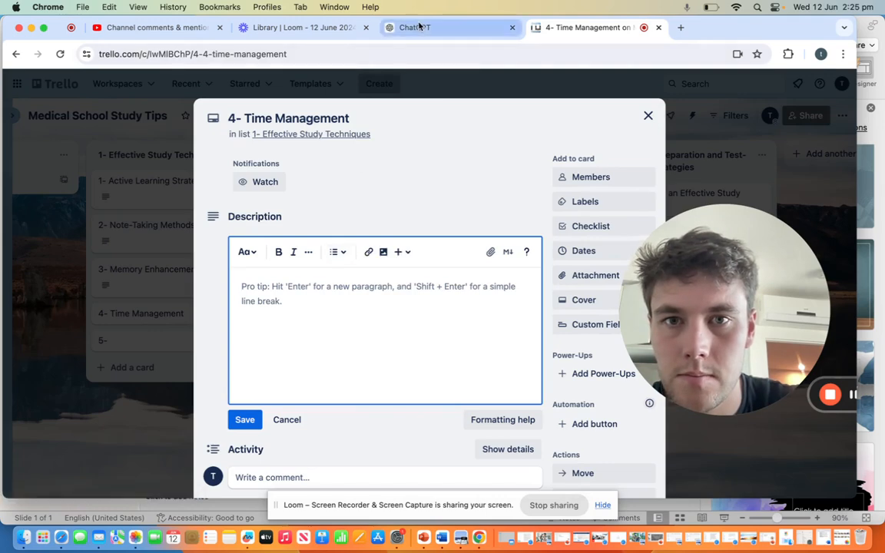
left_click(419, 27)
scroll(359, 248, "down", 3)
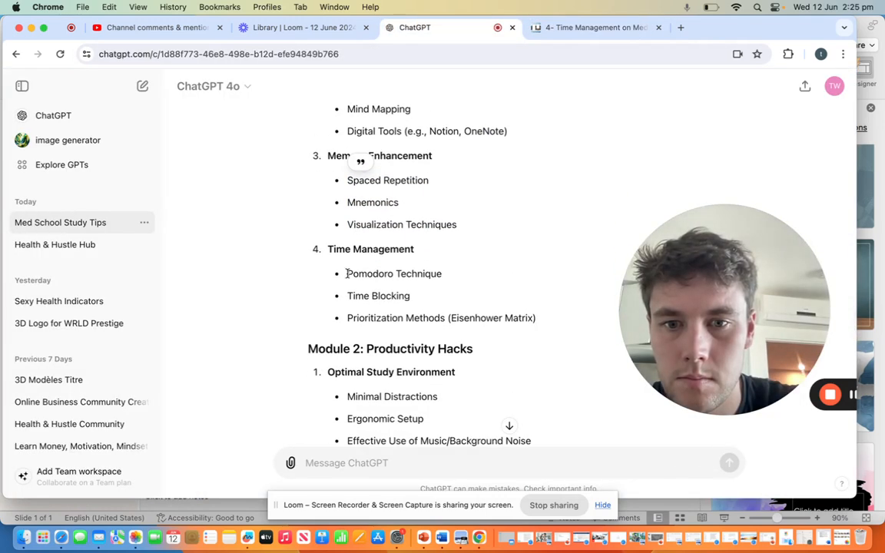
left_click_drag(347, 274, 541, 317)
key("super+c")
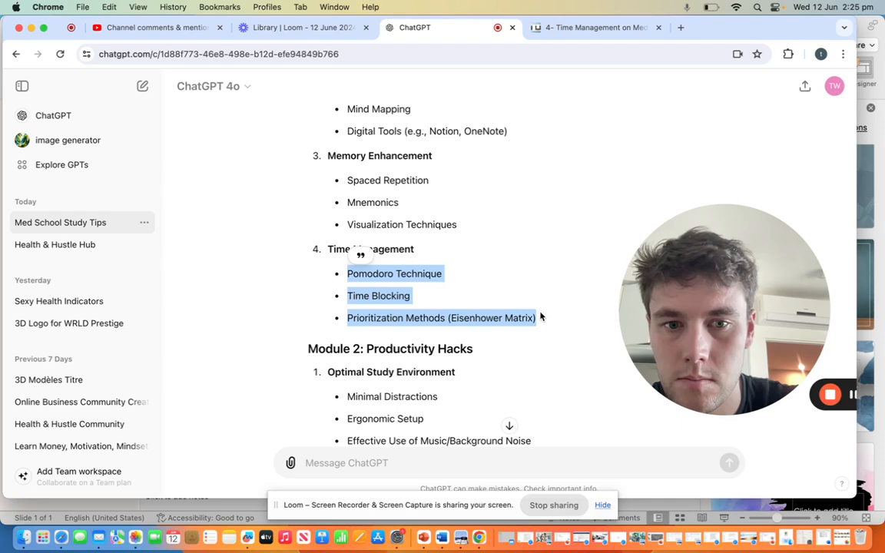
left_click(576, 29)
key("super+v")
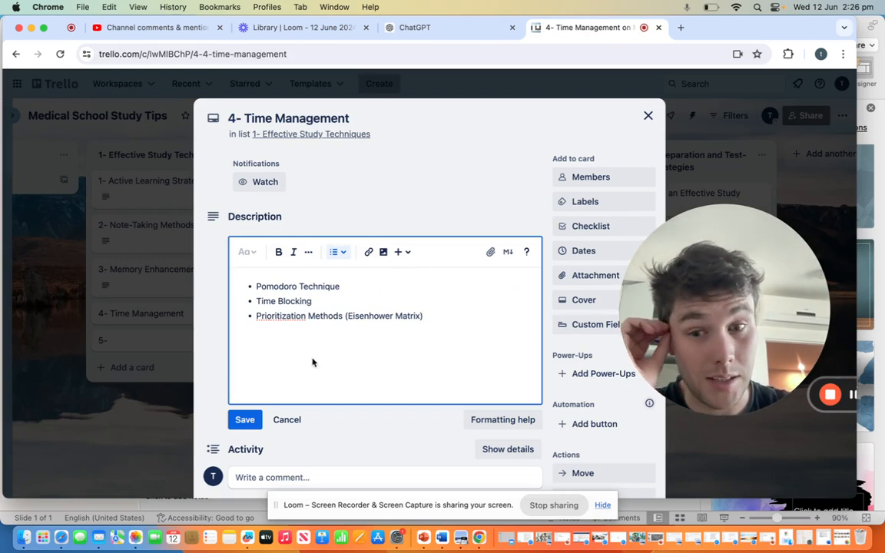
left_click(245, 420)
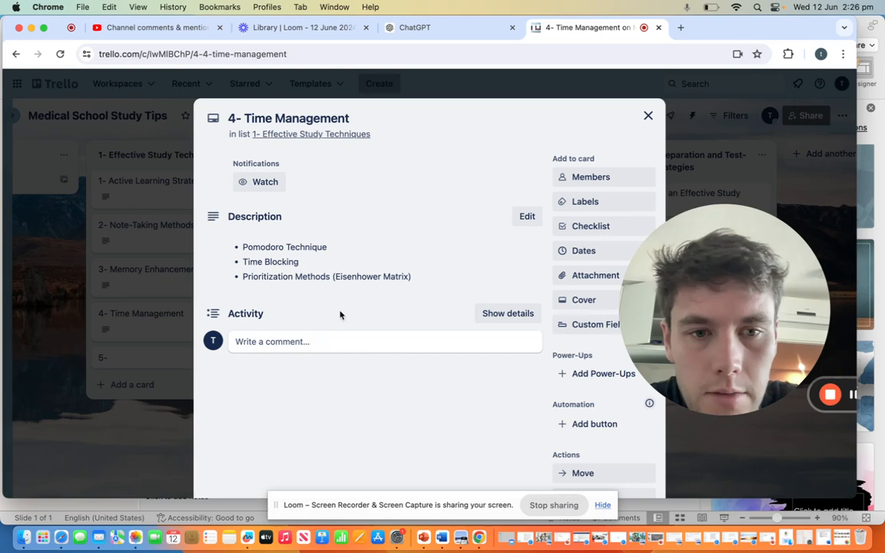
left_click(648, 116)
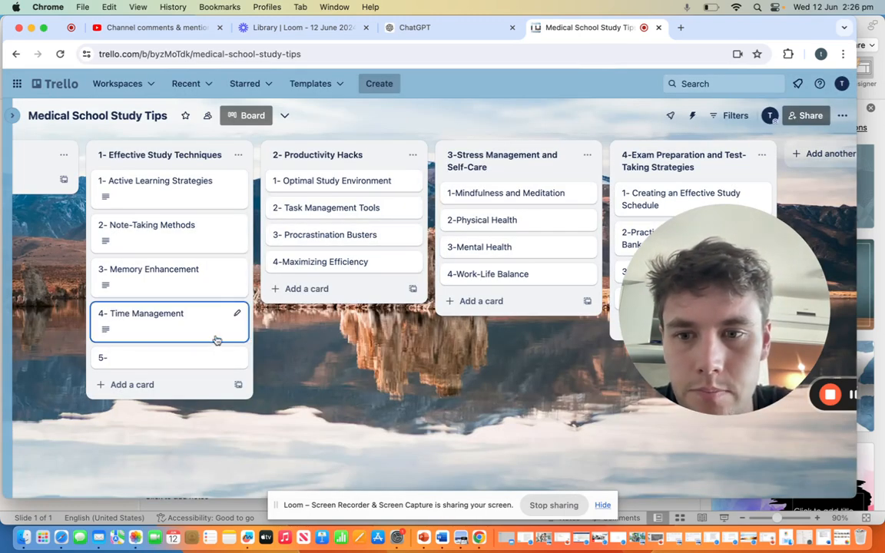
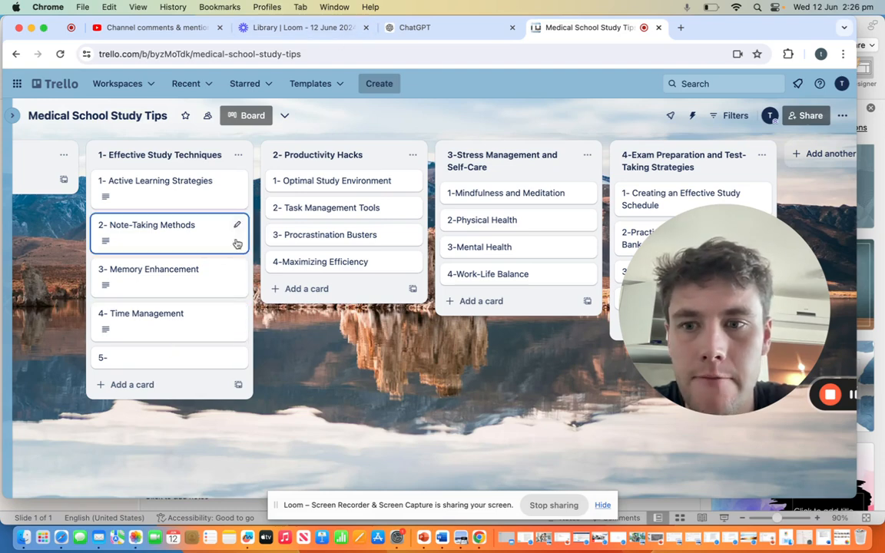
Step: Save ChatGPT's bullets Minimal Distractions, Ergonomic Setup and Effective Use of Music/Background Noise as the description of the "1- Optimal Study Environment" card, and close it
left_click(191, 333)
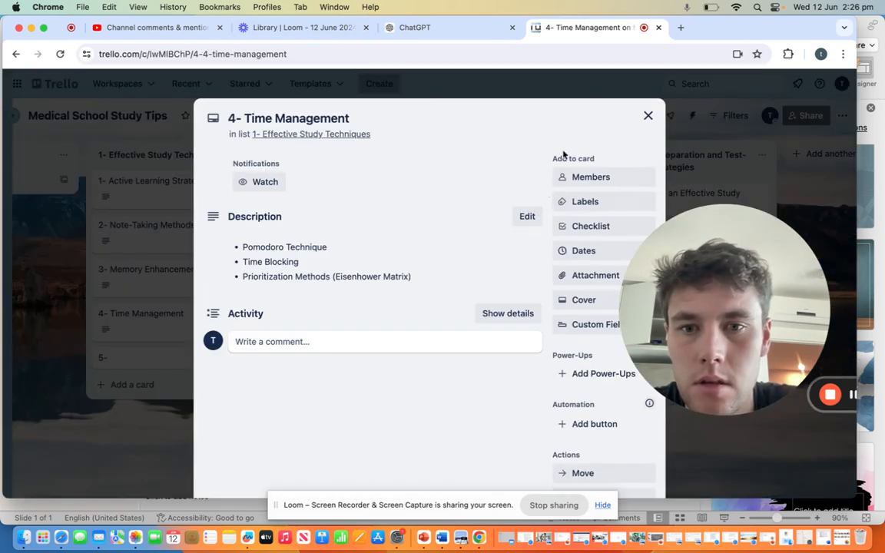
left_click(647, 115)
left_click(291, 177)
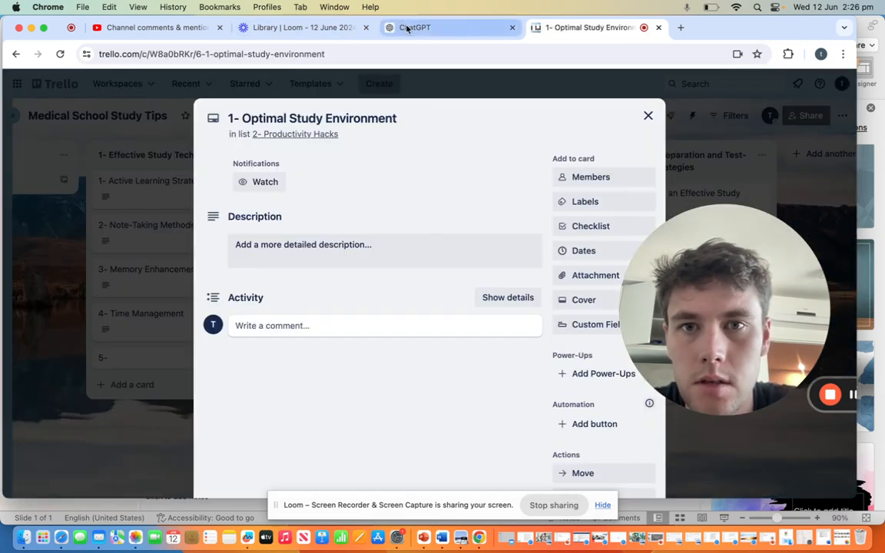
left_click(408, 27)
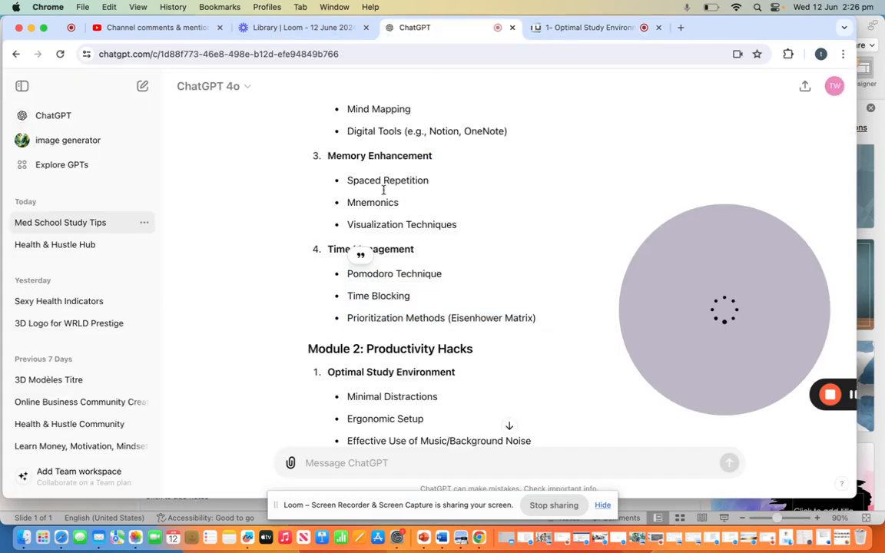
scroll(401, 265, "down", 3)
left_click_drag(348, 277, 535, 326)
key("super+c")
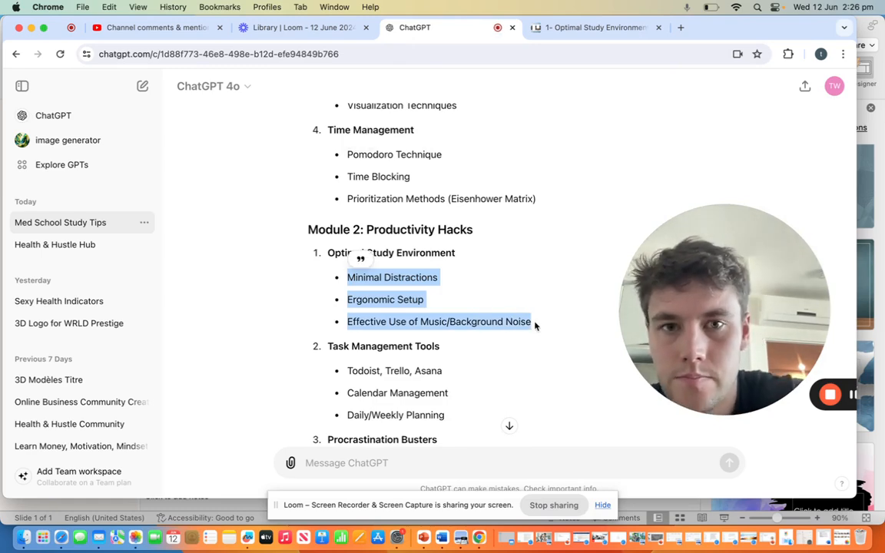
left_click(575, 30)
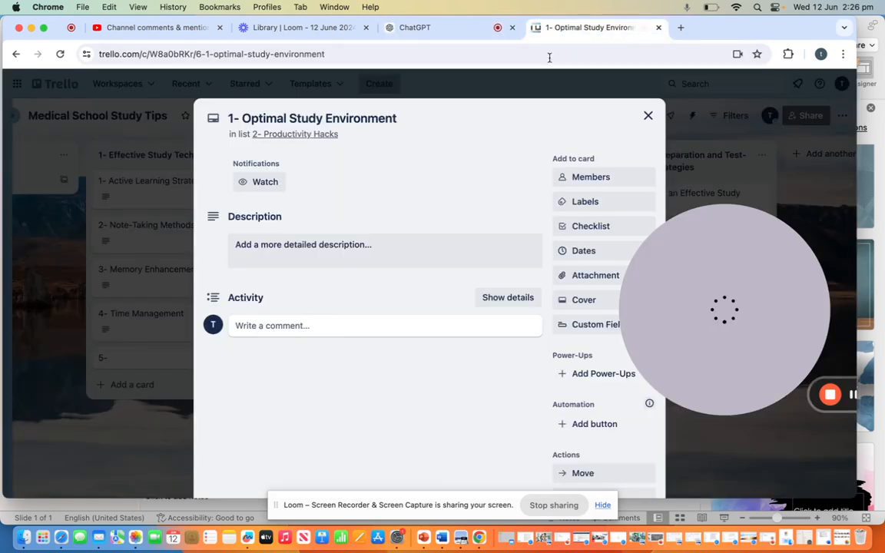
left_click(401, 249)
key("super+v")
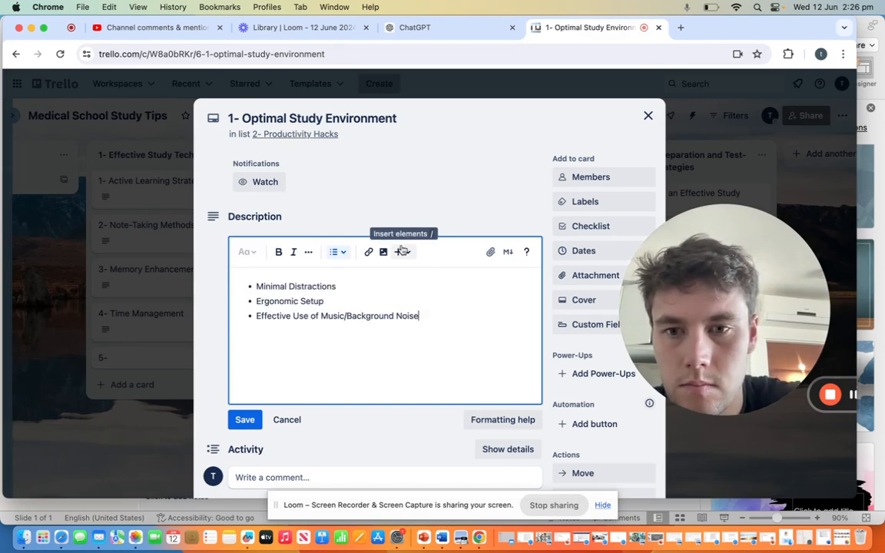
left_click(238, 419)
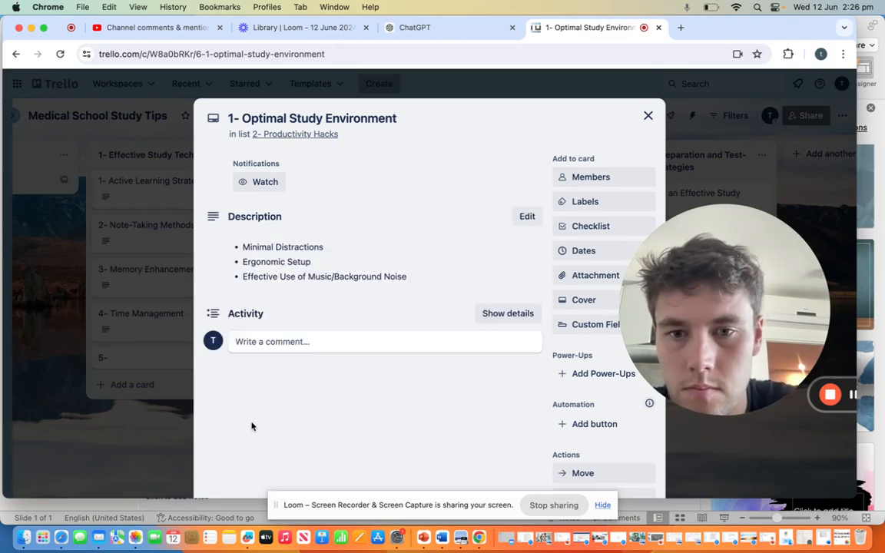
left_click(647, 115)
Step: Save ChatGPT's bullets Todoist, Trello, Asana; Calendar Management; and Daily/Weekly Planning as the description of the "2- Task Management Tools" card, and close it
left_click(363, 227)
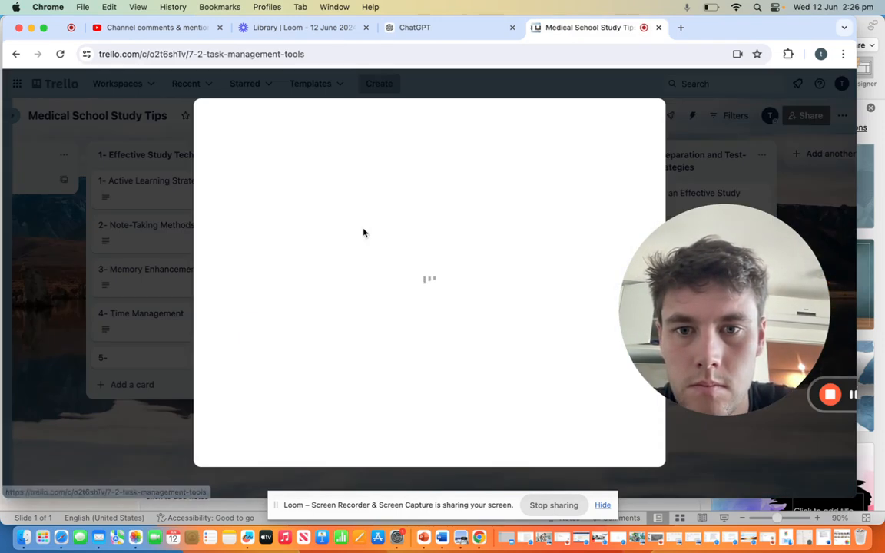
left_click(405, 31)
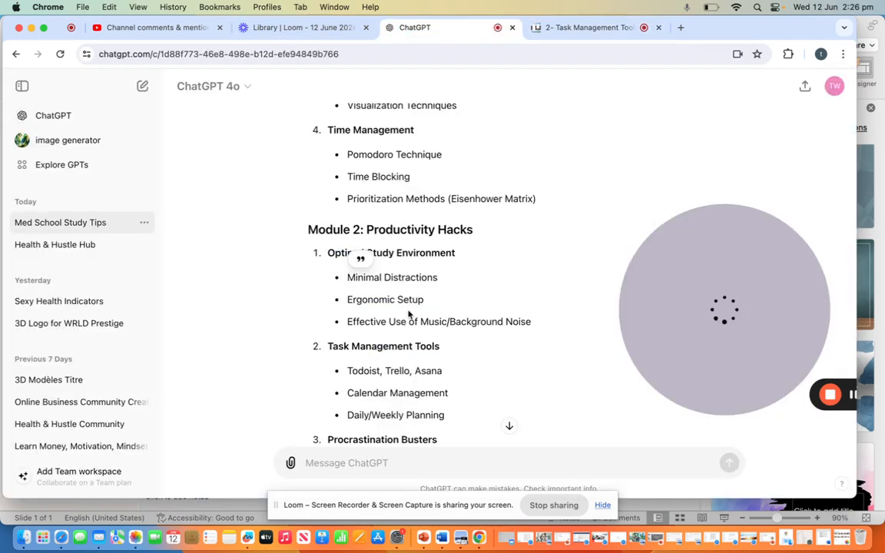
scroll(435, 315, "down", 1)
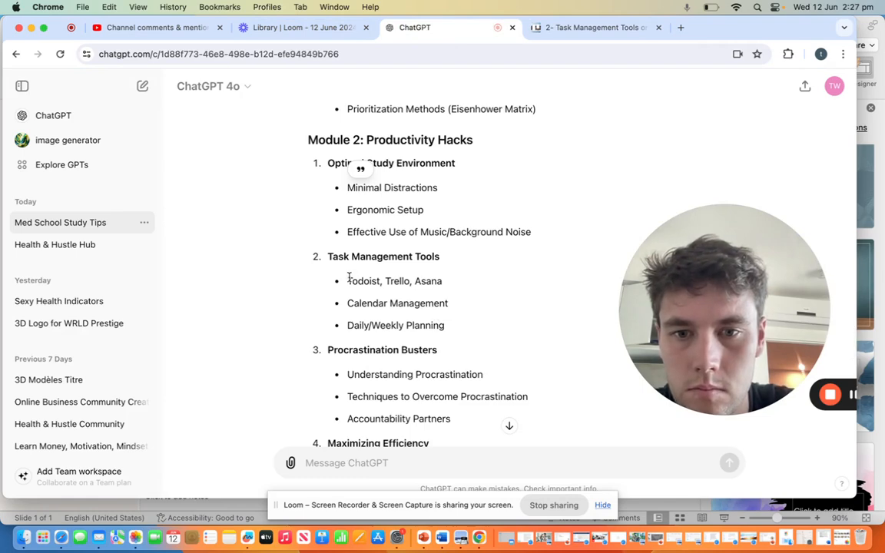
left_click_drag(349, 278, 452, 326)
key("cmd+c")
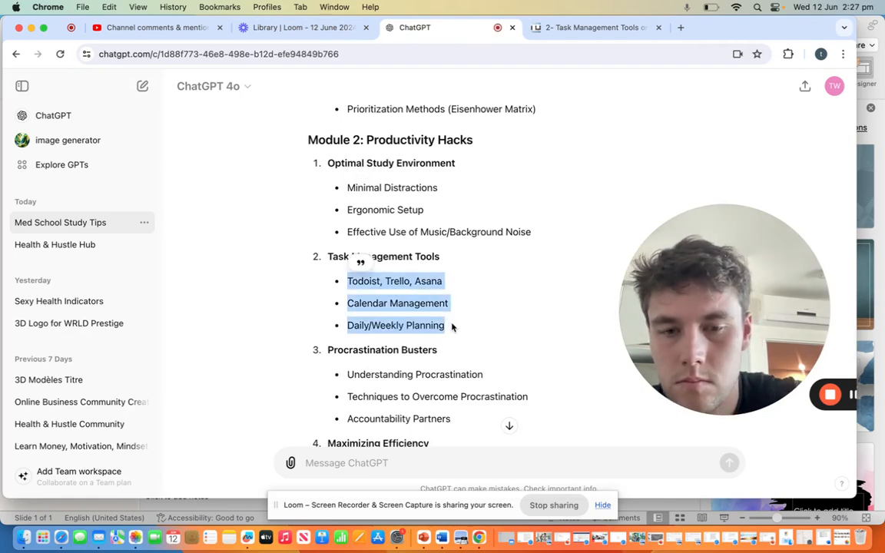
left_click(597, 35)
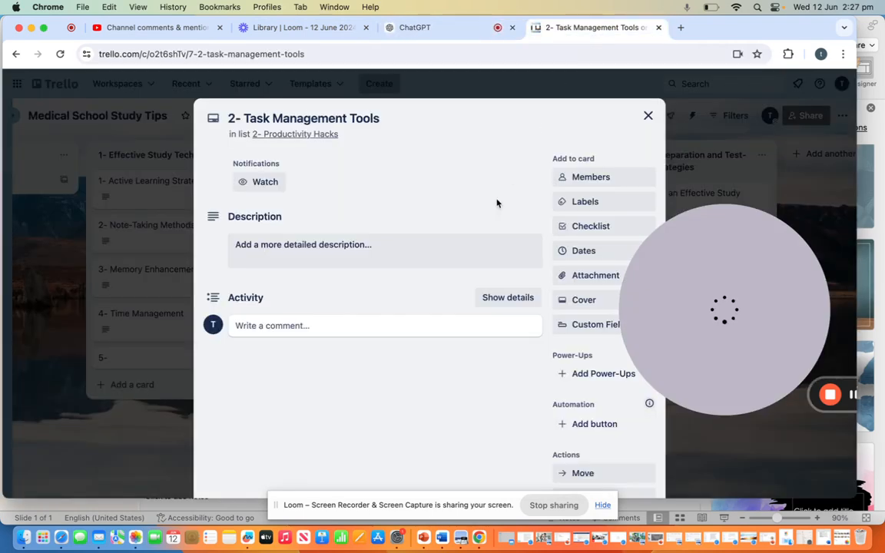
left_click(454, 253)
key("cmd+v")
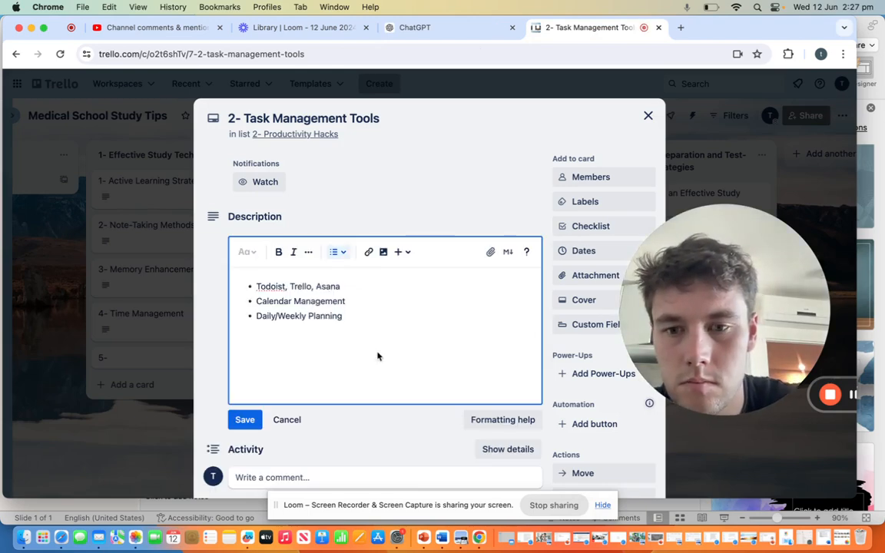
left_click(254, 427)
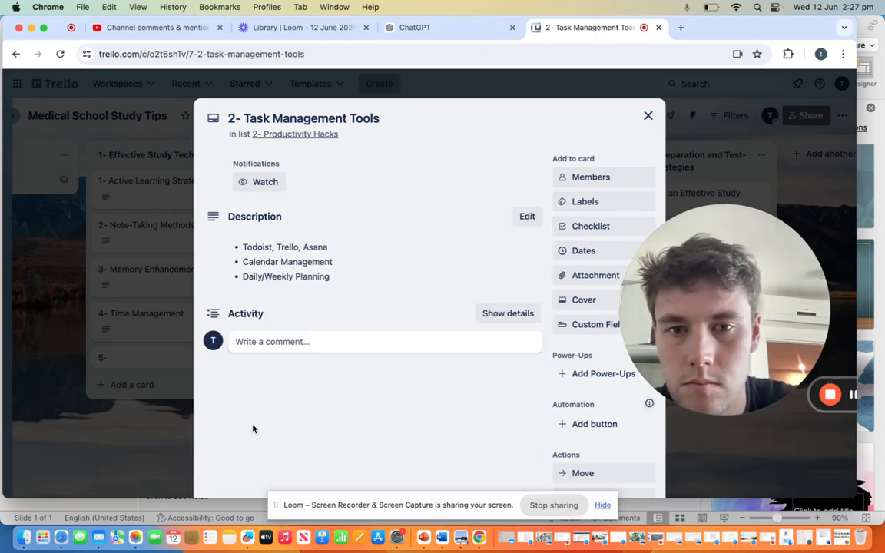
left_click(647, 115)
Step: Save ChatGPT's bullets Understanding Procrastination, Techniques to Overcome Procrastination and Accountability Partners as the description of the "3- Procrastination Busters" card, and close it
left_click(380, 270)
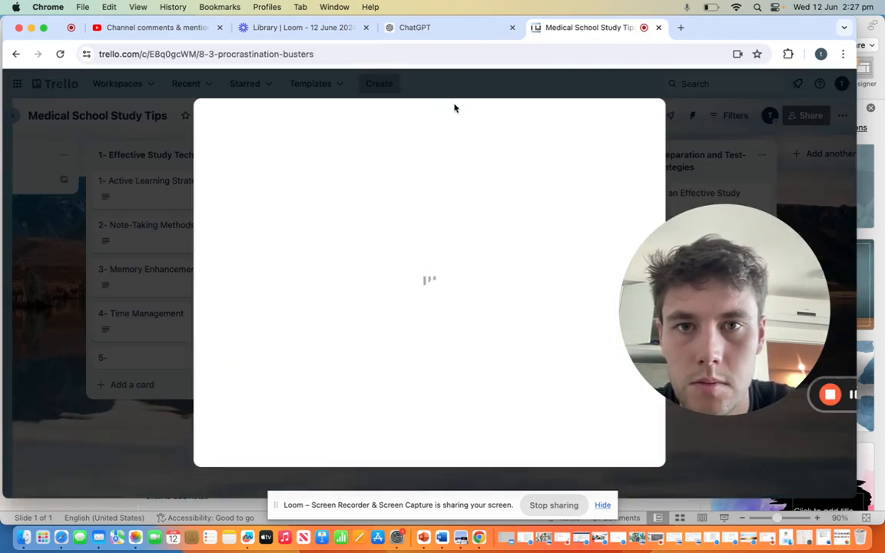
left_click(463, 35)
scroll(452, 311, "down", 3)
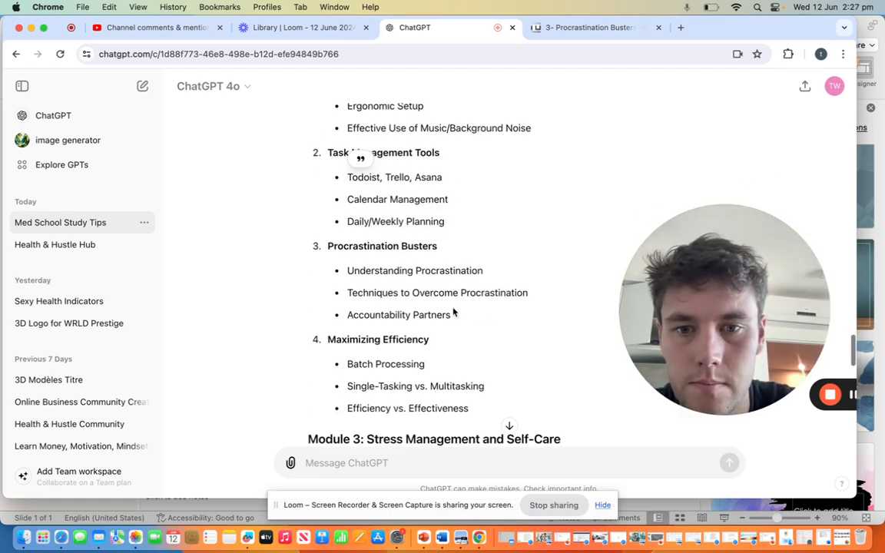
left_click_drag(347, 270, 443, 308)
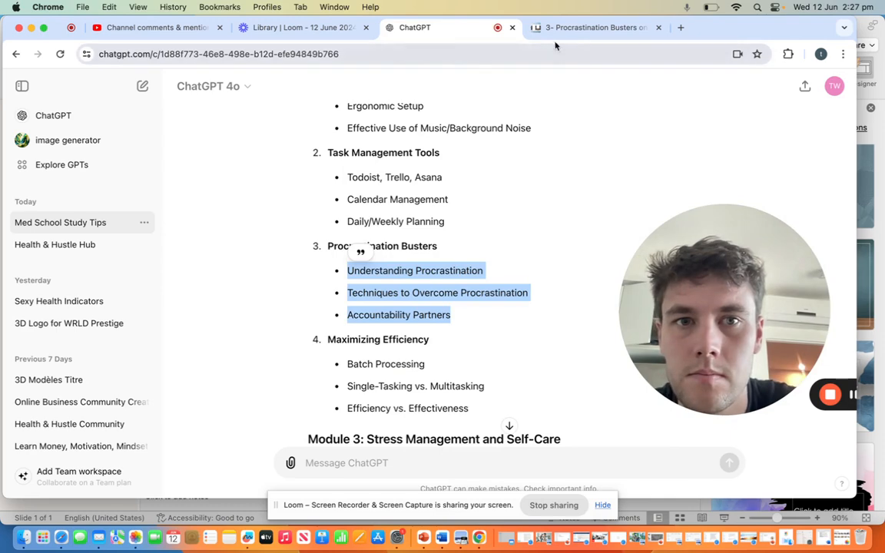
left_click(587, 28)
left_click(389, 242)
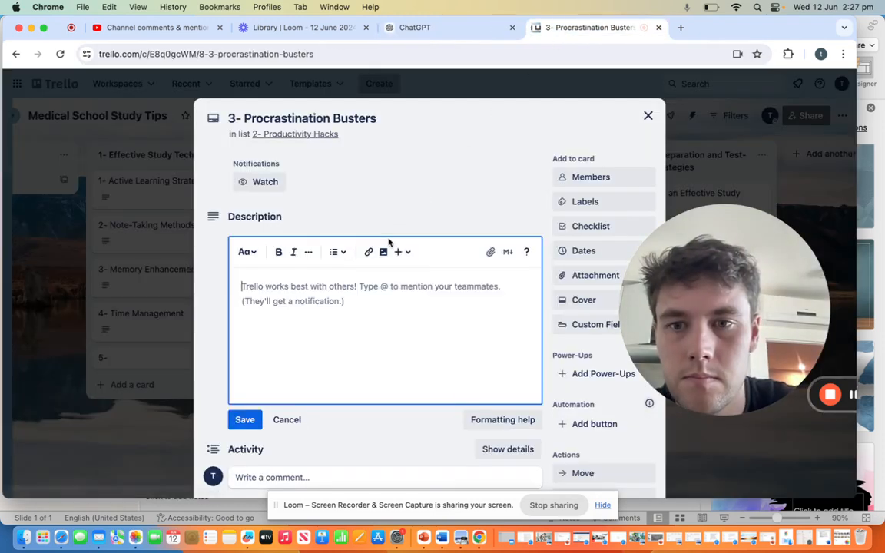
type("Understanding Procrastination Techniques to Overcome Procrastination Accountability Partners")
left_click(259, 420)
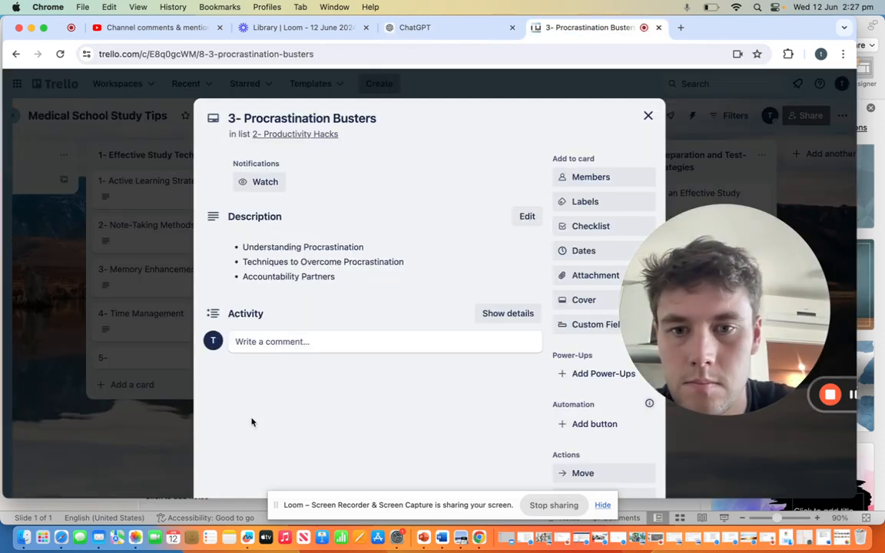
left_click(647, 117)
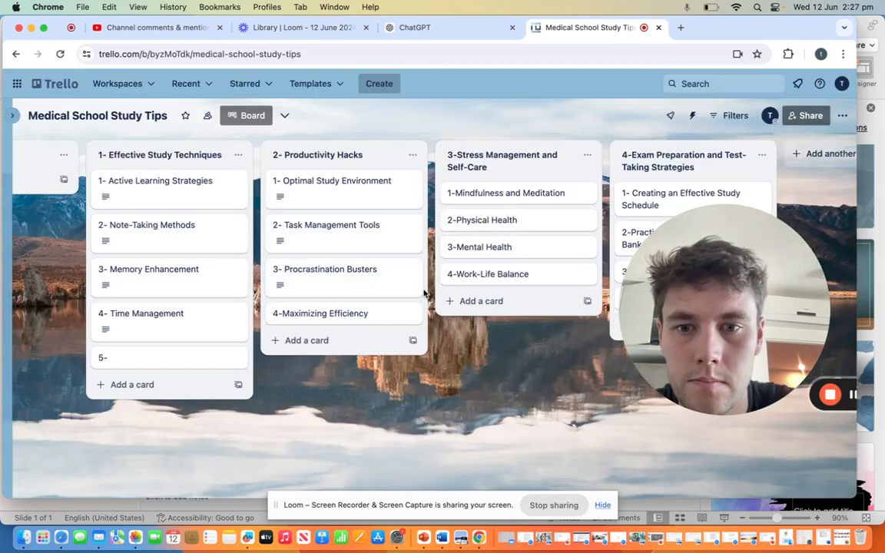
Step: Save ChatGPT's bullets Batch Processing, Single-Tasking vs. Multitasking and Efficiency vs. Effectiveness as the description of the "4-Maximizing Efficiency" card, and close it
left_click(389, 316)
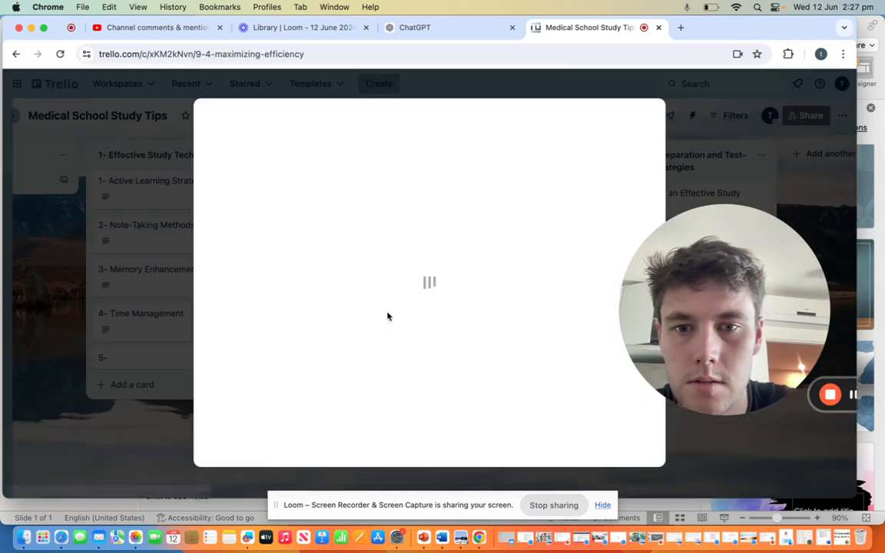
left_click(446, 28)
scroll(441, 239, "down", 2)
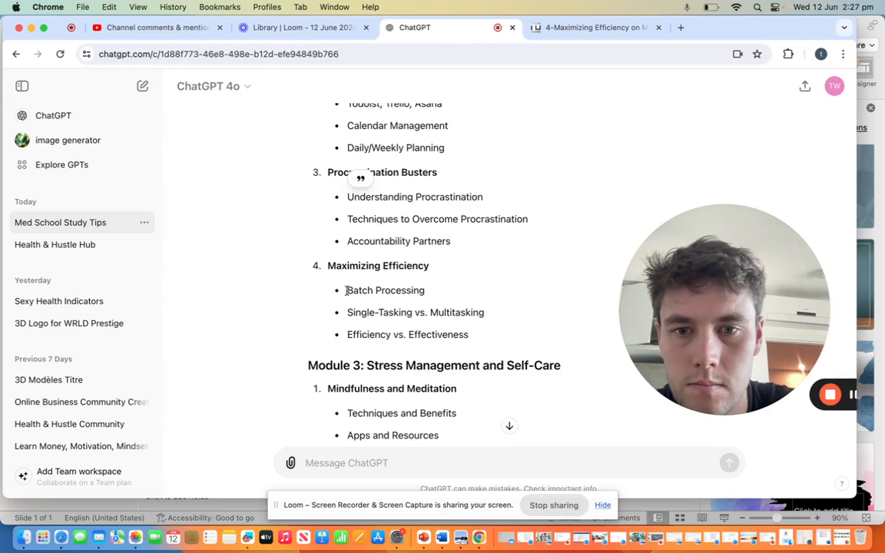
left_click_drag(346, 291, 472, 330)
key("super+c")
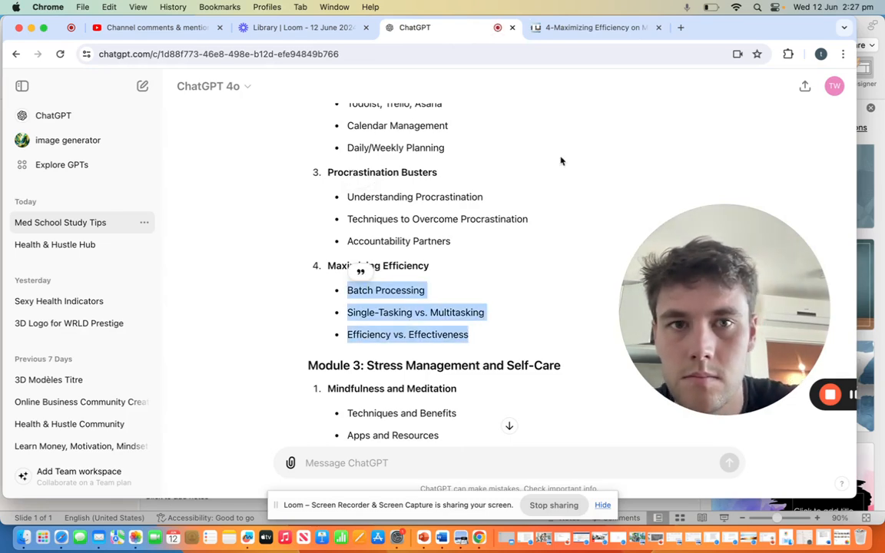
left_click(566, 27)
left_click(394, 261)
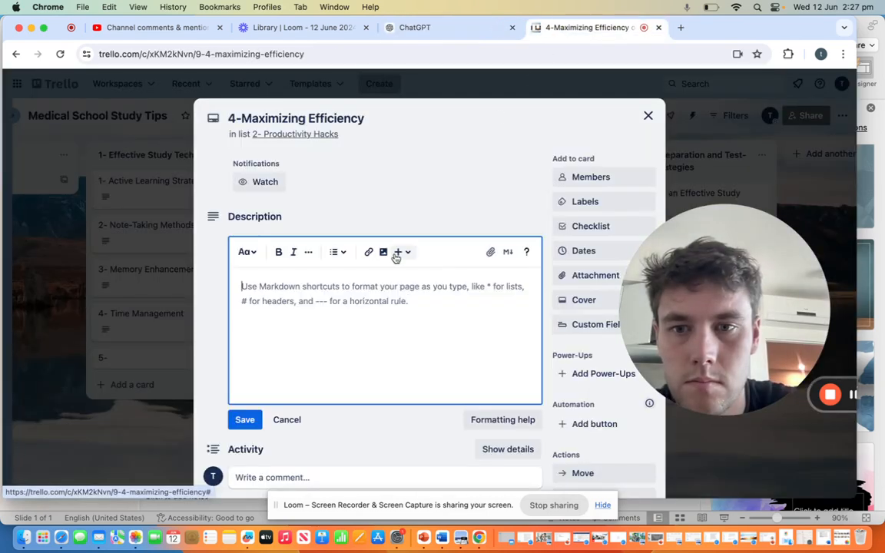
key("super+v")
left_click(244, 419)
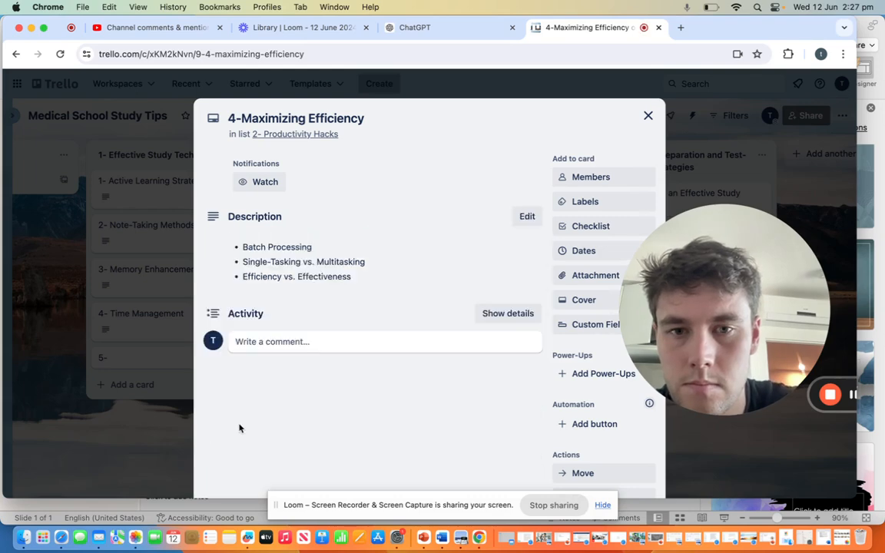
left_click(648, 116)
Step: Save the bullets techniques and Benefits, Apps and Resources and Incorporating into Daily Routine from ChatGPT as the "1-Mindfulness and Meditation" card's description, and close it
left_click(430, 28)
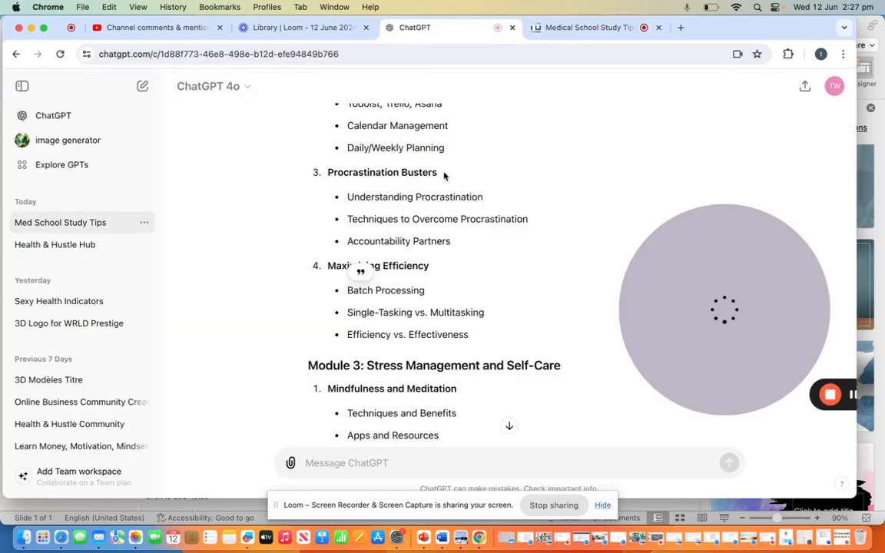
scroll(456, 272, "down", 3)
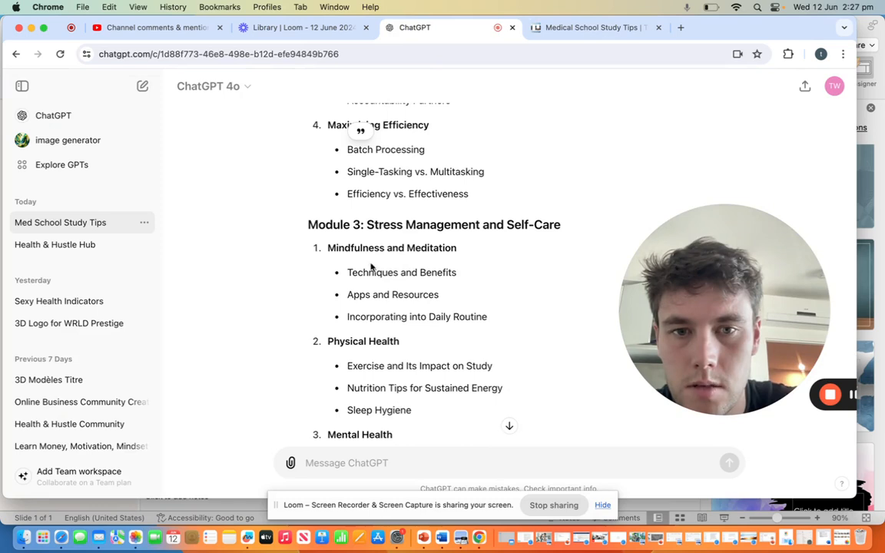
left_click_drag(349, 268, 482, 313)
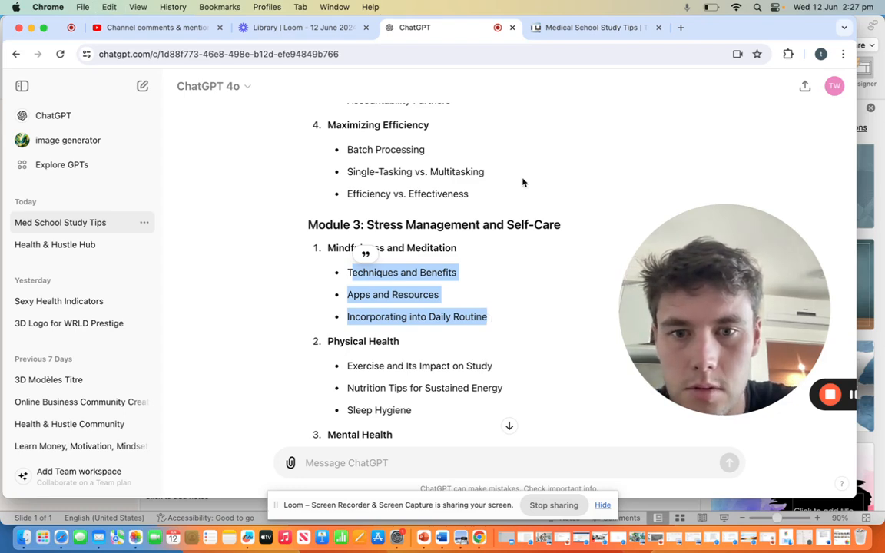
left_click(588, 27)
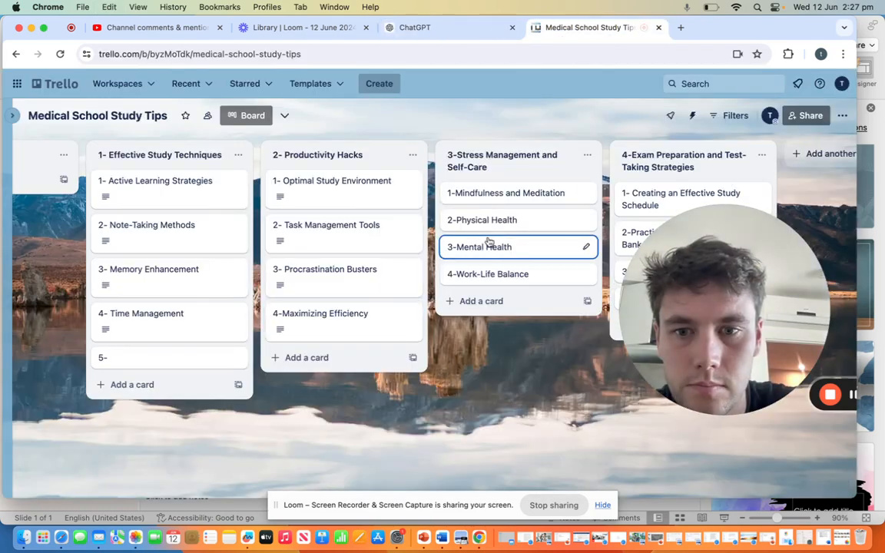
left_click(484, 196)
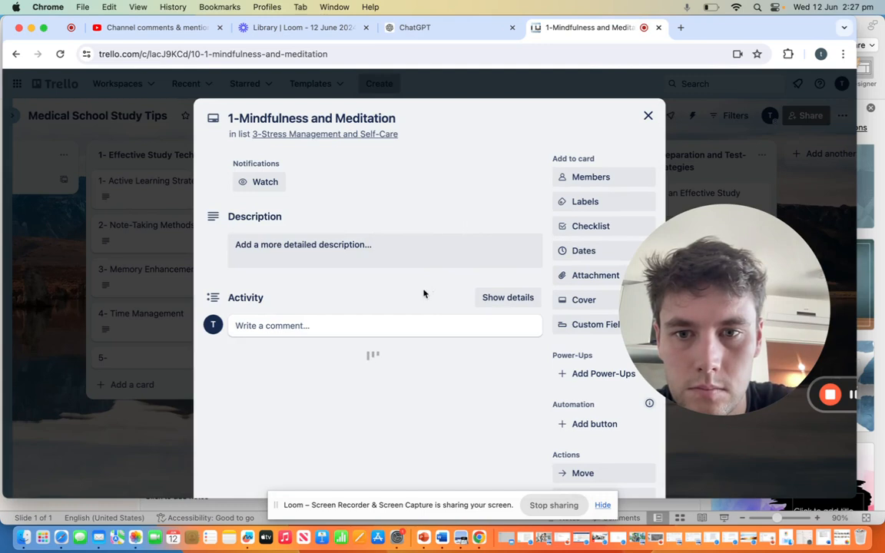
left_click(419, 253)
type("echniques and Benefits Apps and Resources Incorporating into Daily Routine")
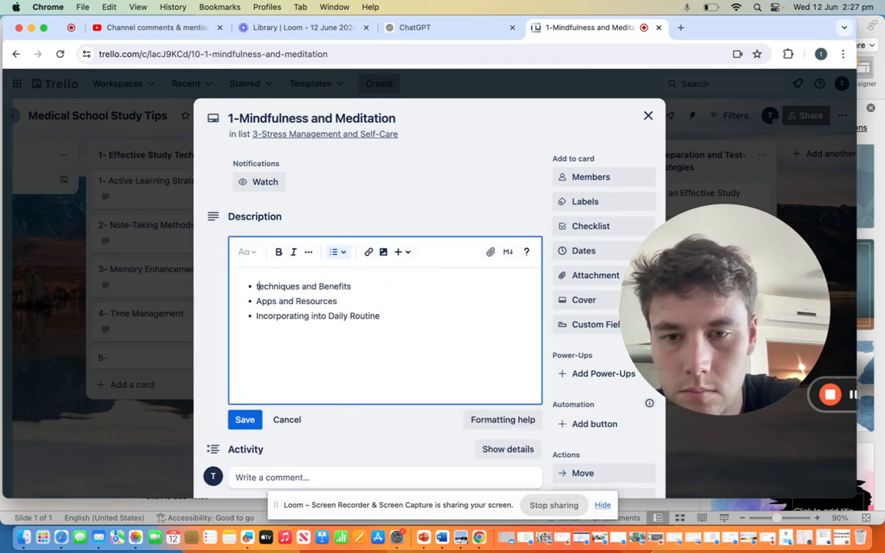
left_click(244, 419)
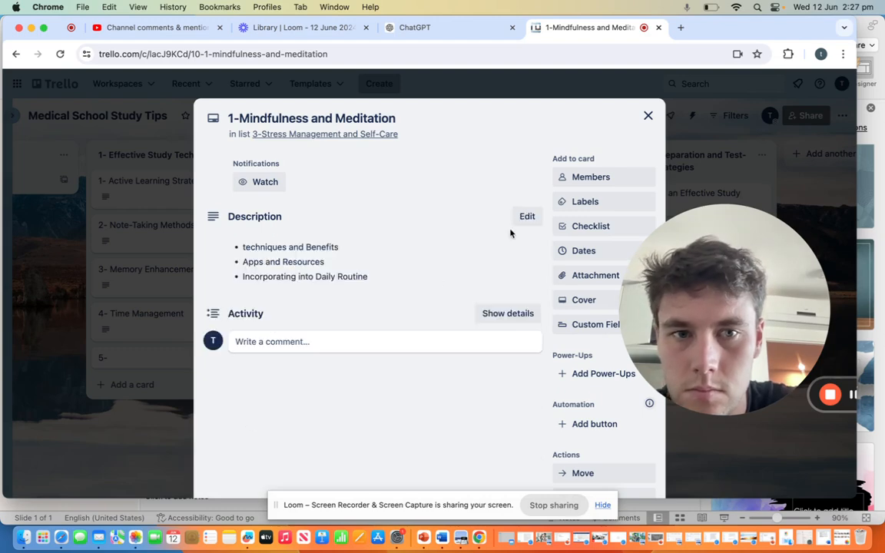
left_click(647, 116)
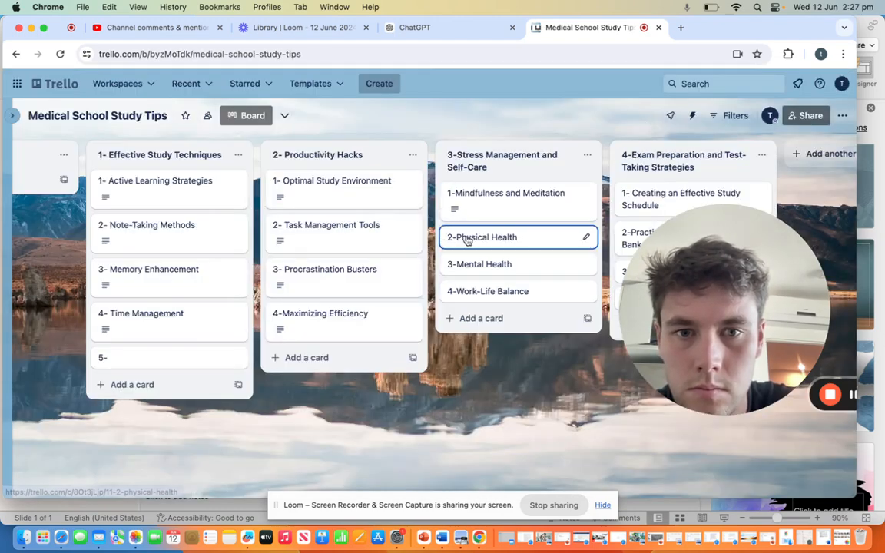
Step: Save ChatGPT's bullets Exercise and Its Impact on Study, Nutrition Tips for Sustained Energy and Sleep Hygiene as the "2-Physical Health" card's description, and close it
left_click(459, 236)
left_click(400, 27)
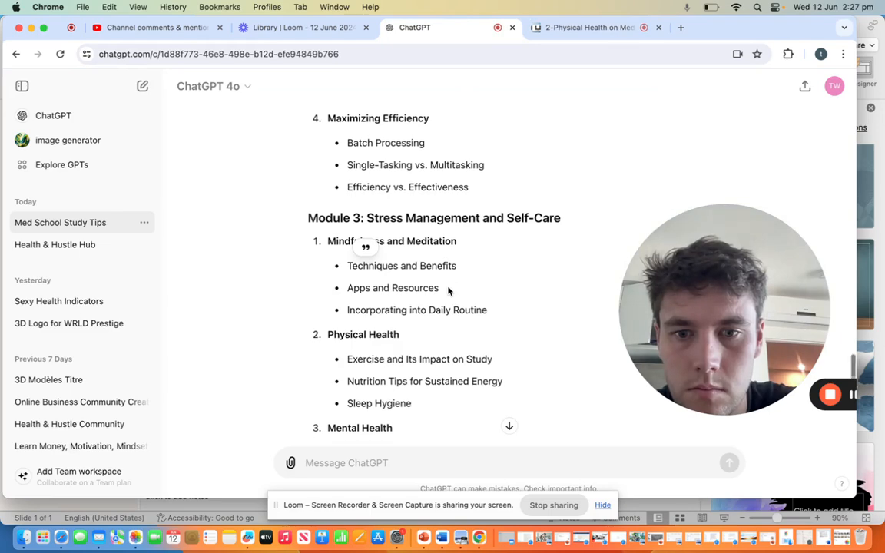
scroll(440, 292, "down", 3)
mouse_move(348, 251)
left_mouse_down()
mouse_move(397, 267)
mouse_move(444, 298)
left_mouse_up()
key("super+c")
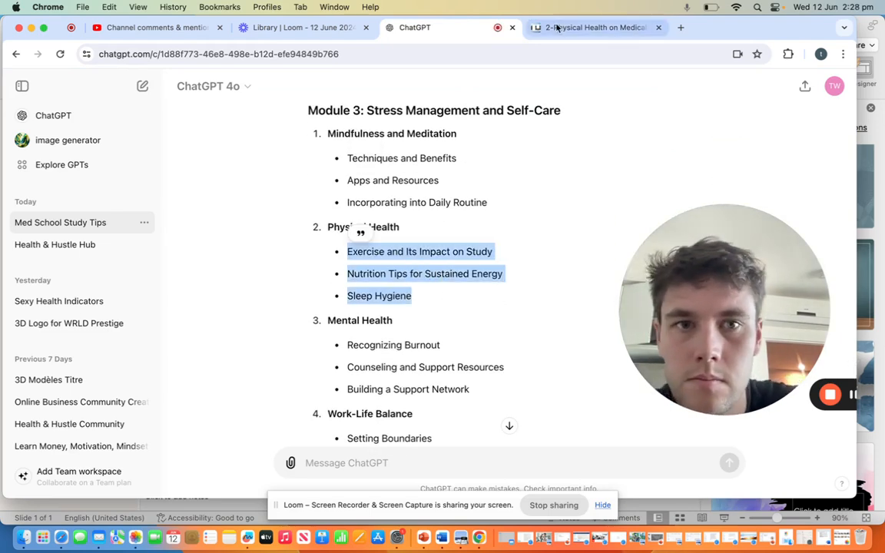
left_click(591, 28)
left_click(391, 248)
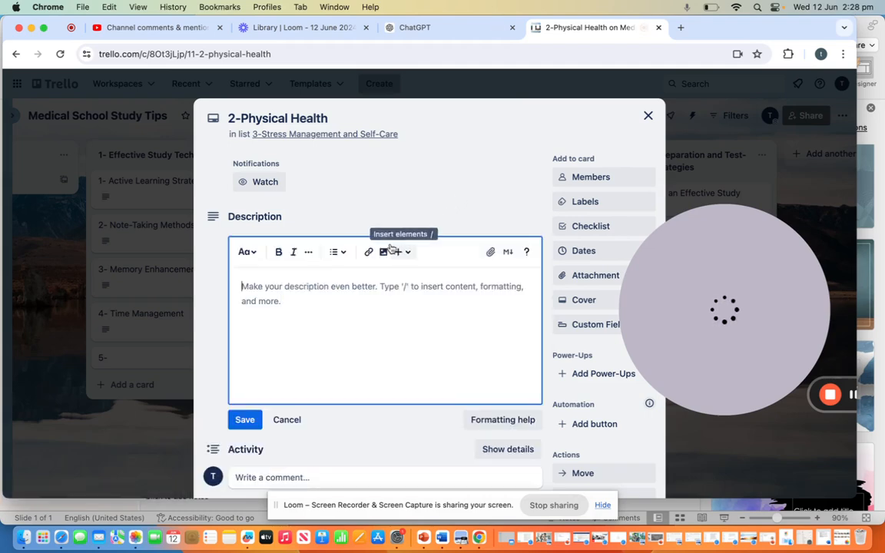
key("super+v")
left_click(245, 419)
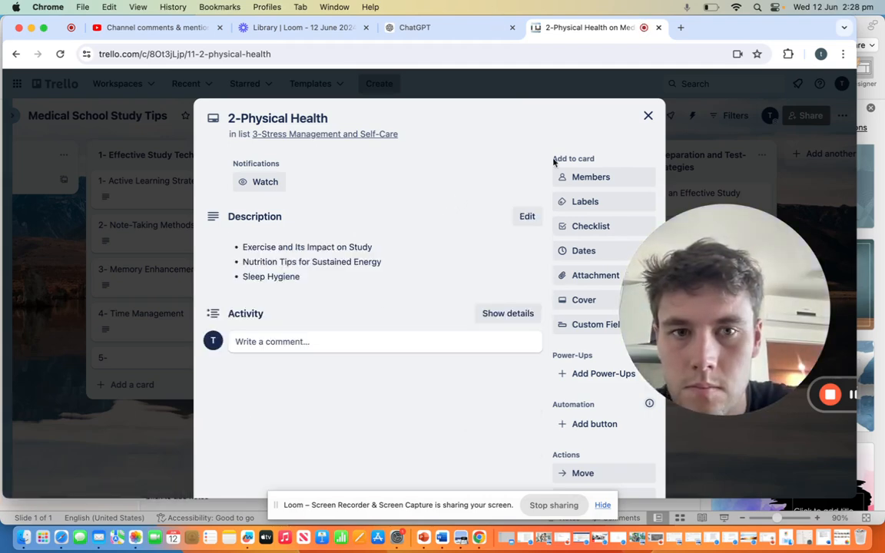
left_click(647, 115)
Step: Save ChatGPT's bullets Recognizing Burnout, Counseling and Support Resources and Building a Support Network as the description of the "3-Mental Health" card, and close it
left_click(474, 284)
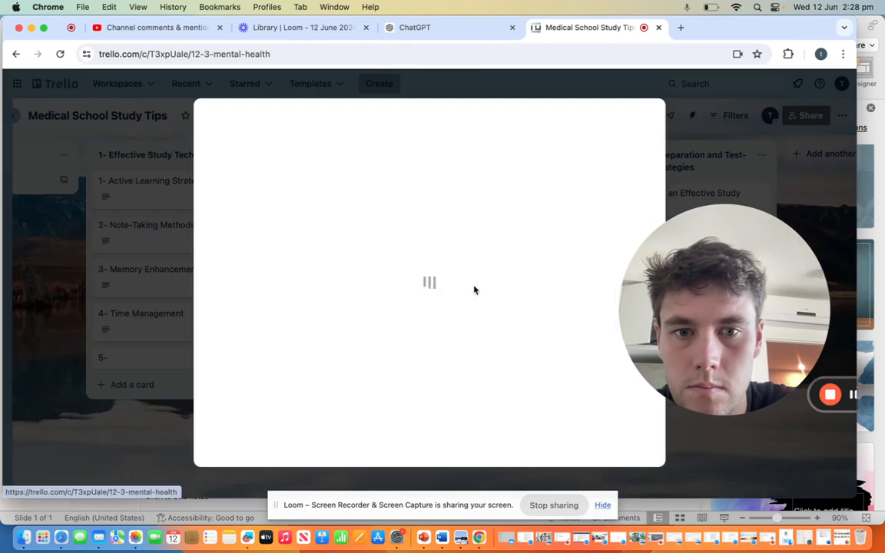
left_click(442, 30)
scroll(384, 246, "down", 2)
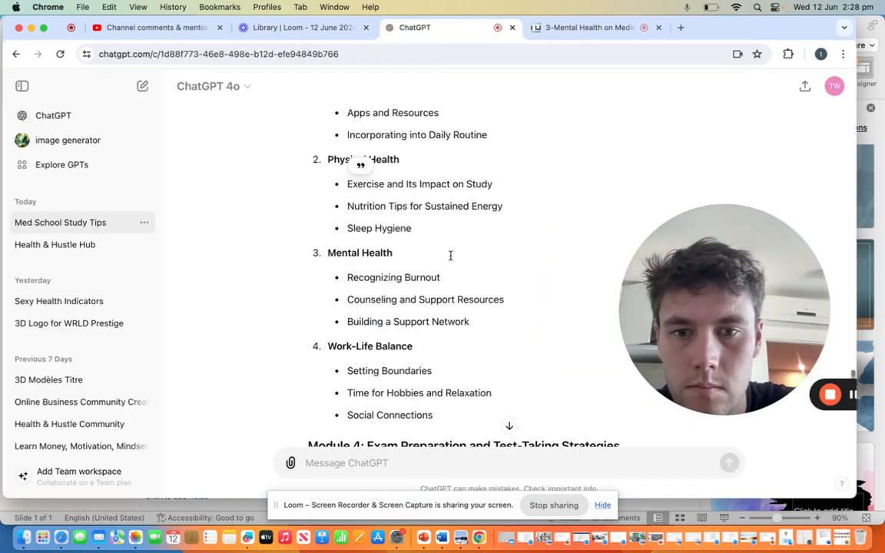
left_click_drag(349, 267, 466, 313)
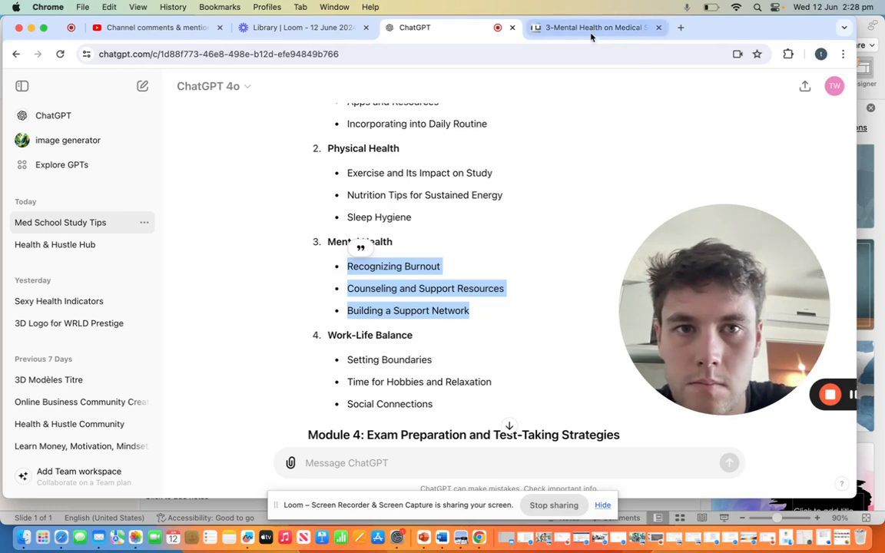
left_click(531, 29)
left_click(447, 285)
type("Recognizing Burnout Counseling and Support Resources Building a Support Network")
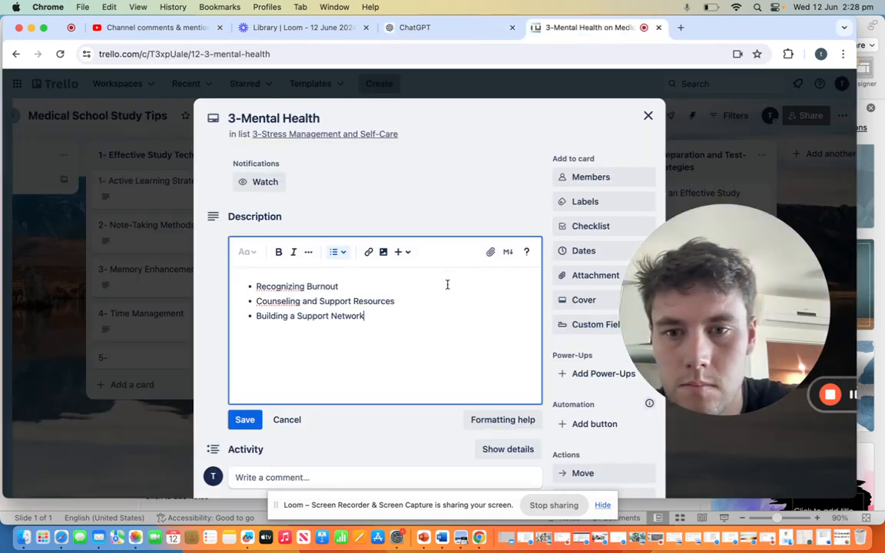
left_click(245, 419)
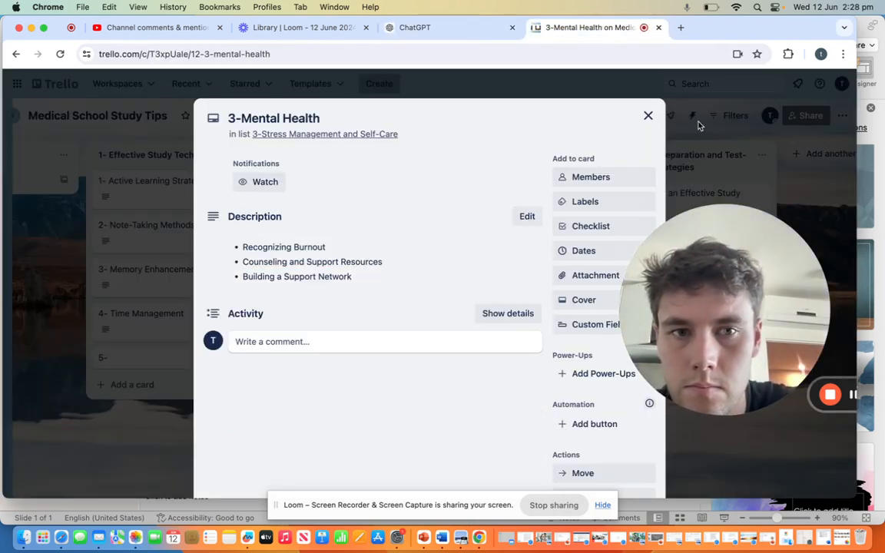
left_click(649, 116)
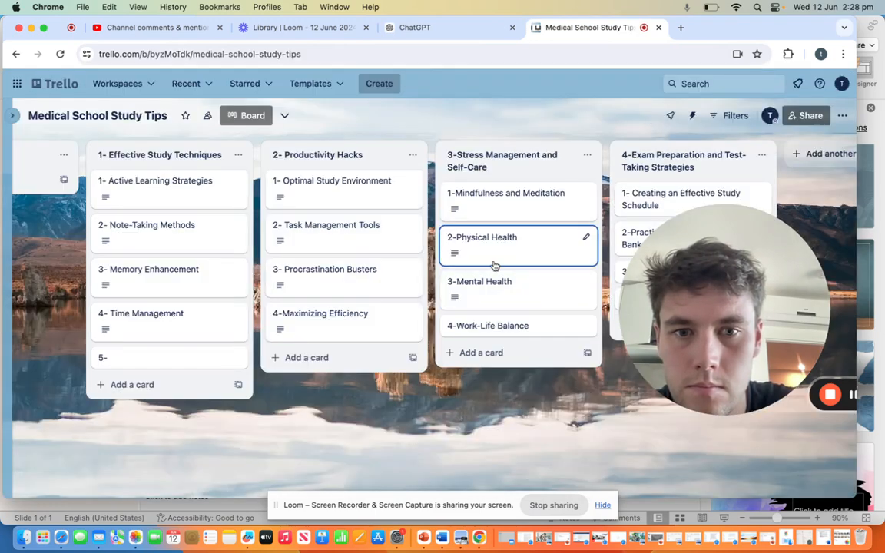
Step: Save ChatGPT's bullets Setting Boundaries, Time for Hobbies and Relaxation and Social Connections as the description of the "4-Work-Life Balance" card, and close it
left_click(488, 326)
left_click(432, 29)
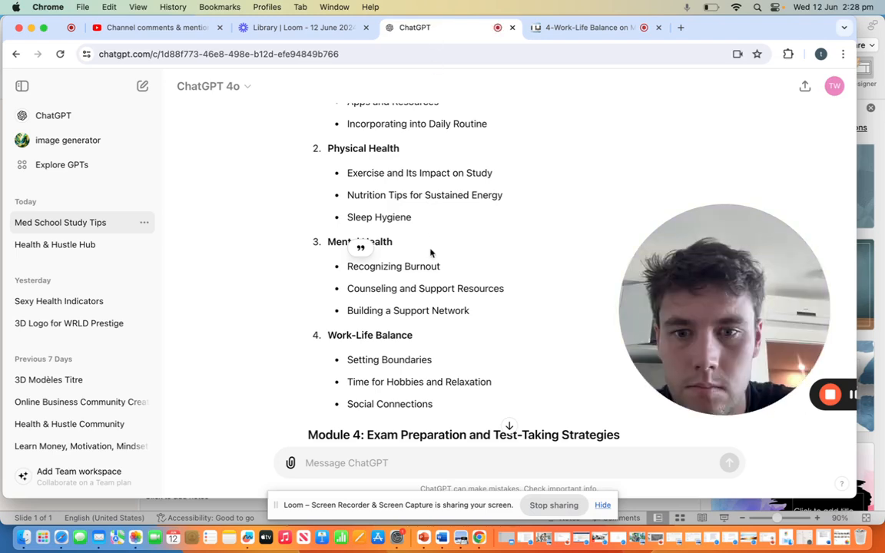
scroll(428, 255, "down", 2)
left_click_drag(347, 285, 466, 331)
key("super+c")
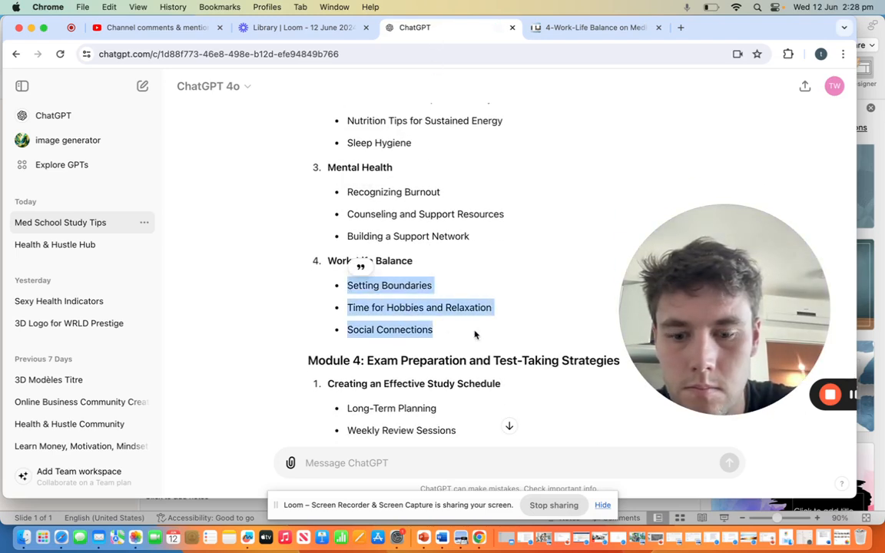
left_click(575, 29)
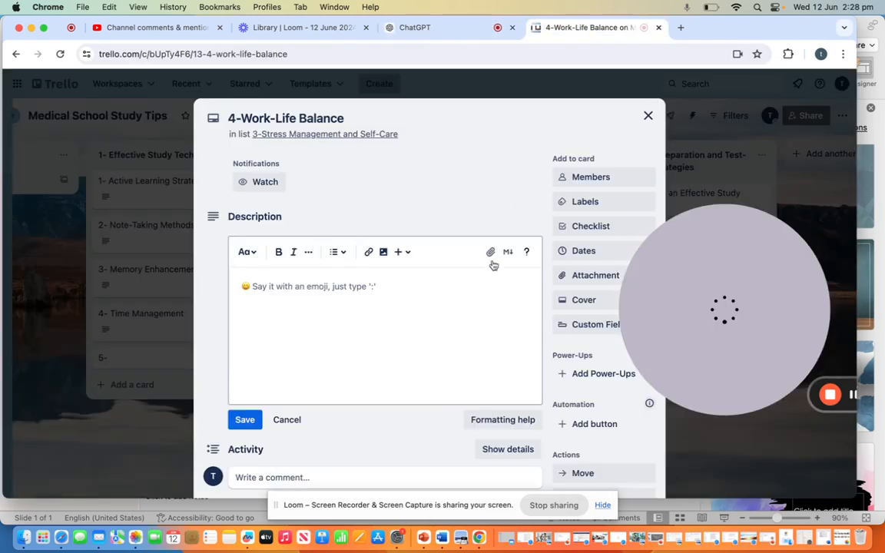
key("super+v")
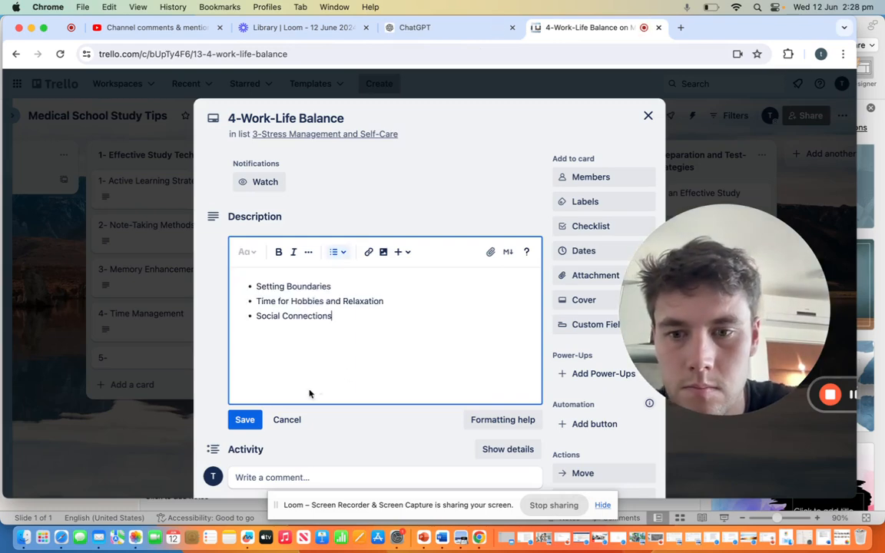
left_click(246, 420)
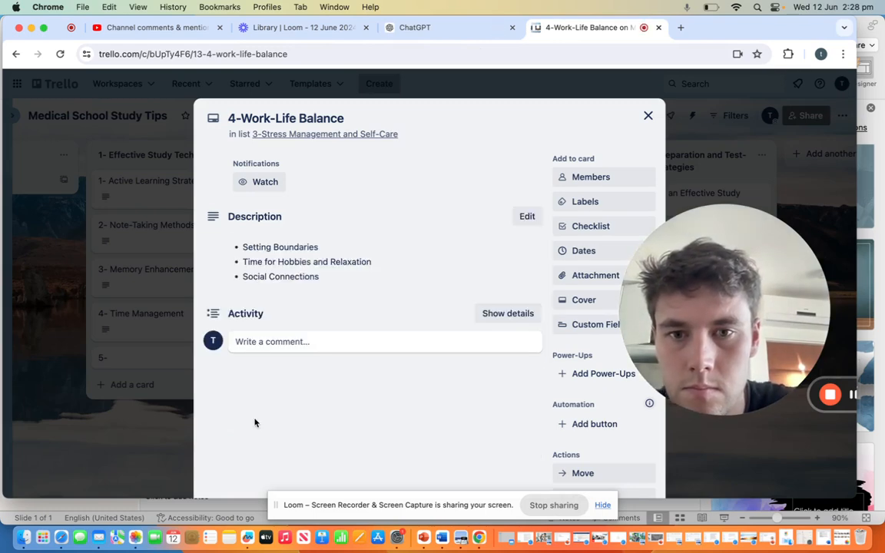
left_click(646, 115)
scroll(546, 209, "right", 3)
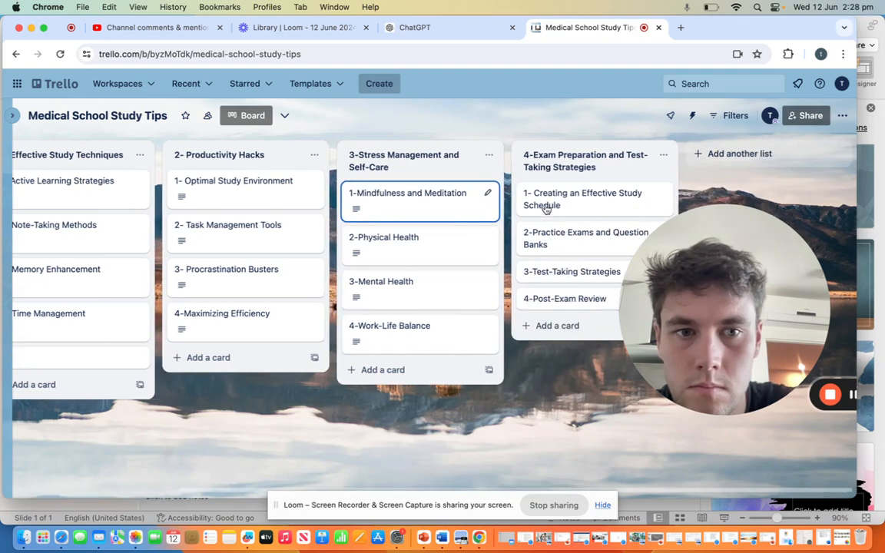
left_click_drag(706, 274, 153, 256)
left_click(561, 205)
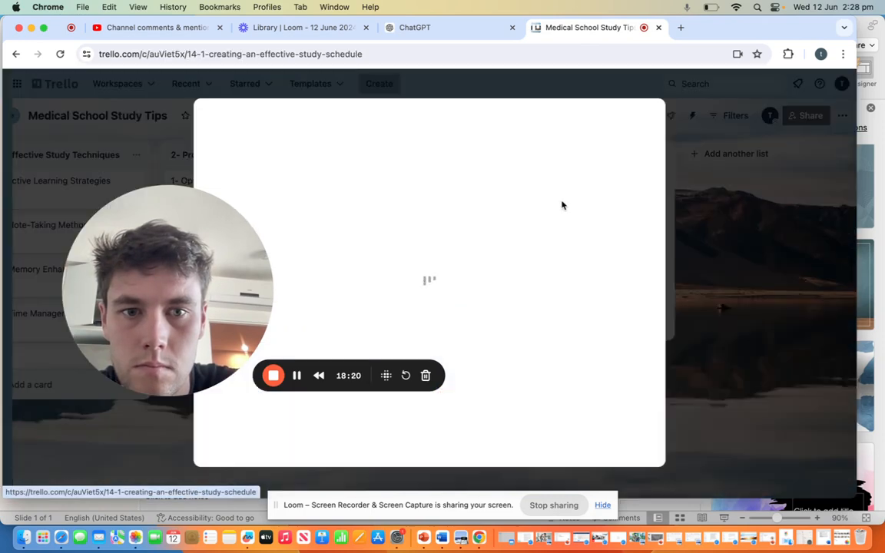
left_click_drag(208, 277, 179, 234)
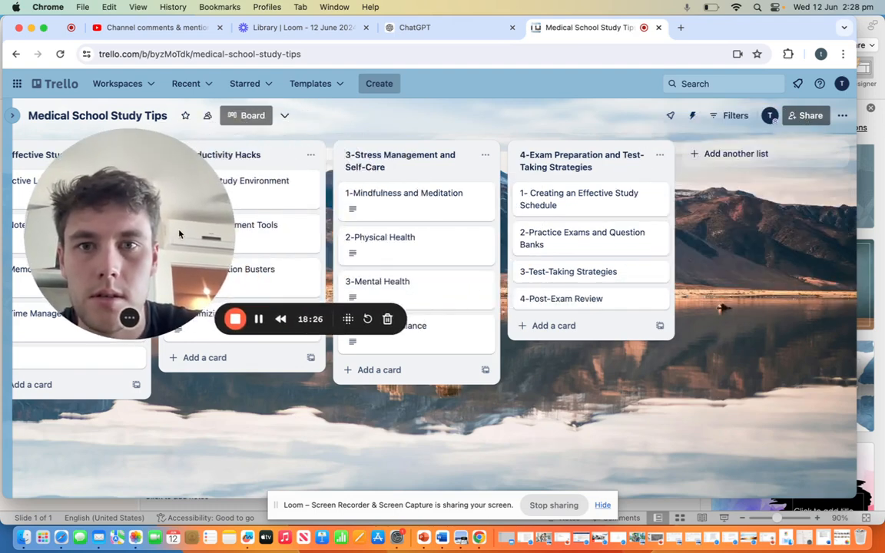
Step: Save ChatGPT's bullets Long-Term Planning, Weekly Review Sessions and Intensive Review Periods as the description of the "1- Creating an Effective Study Schedule" card, and close it
left_click(415, 27)
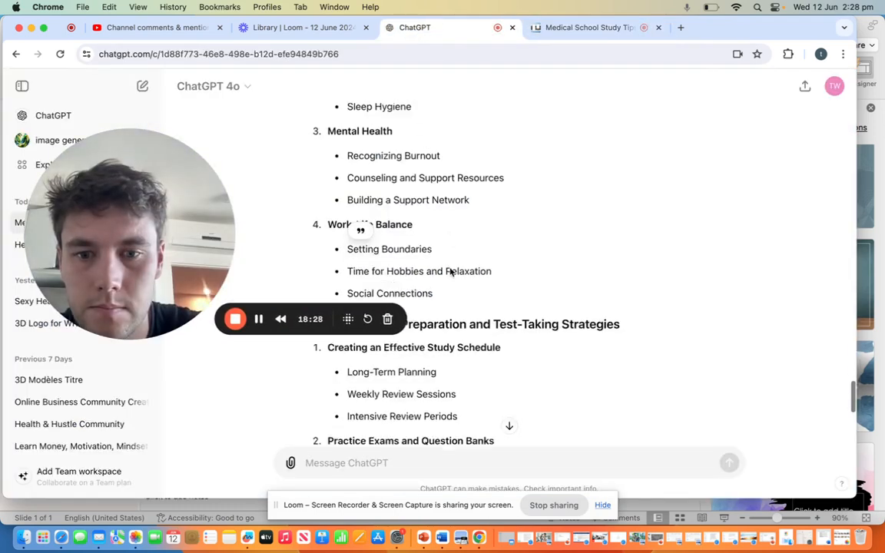
scroll(450, 271, "down", 5)
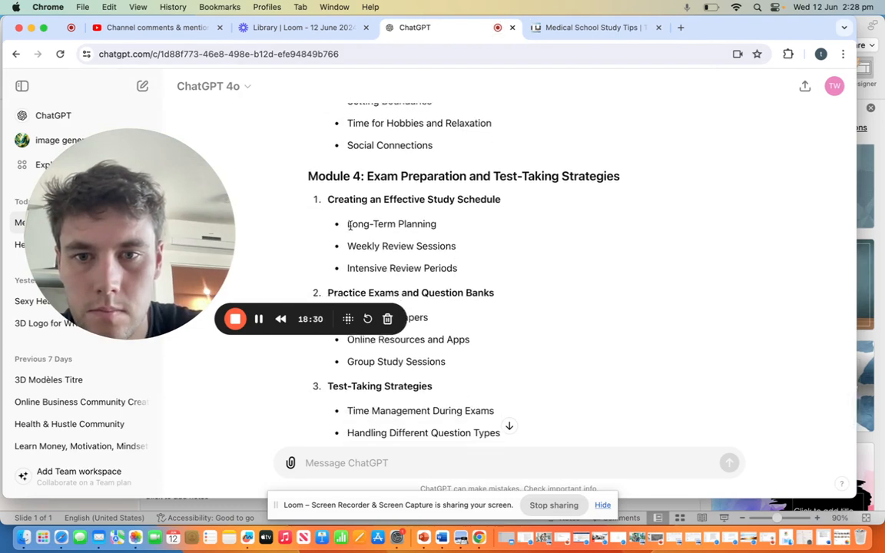
left_click_drag(348, 223, 468, 264)
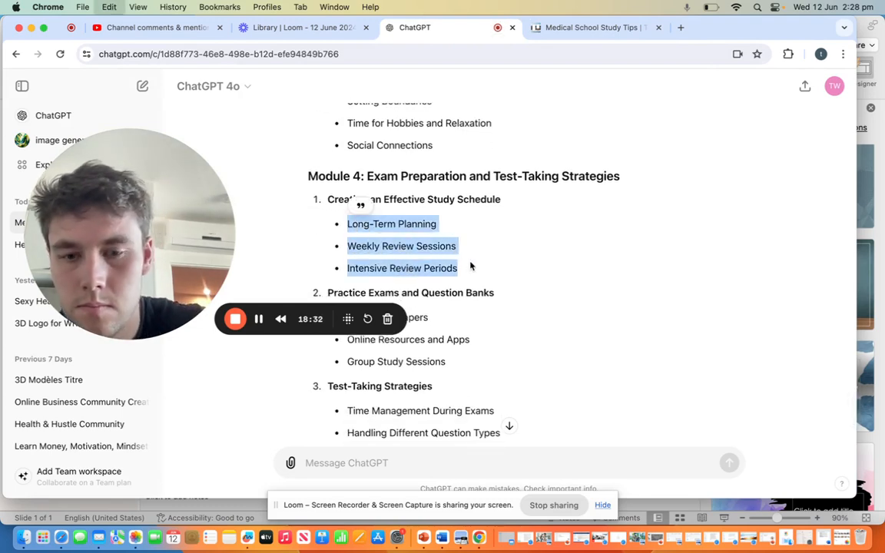
left_click(590, 27)
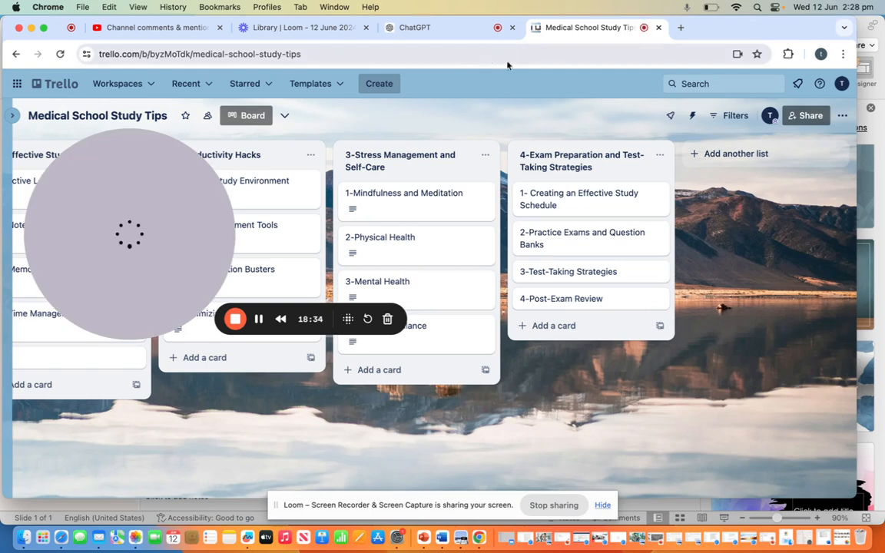
left_click(547, 204)
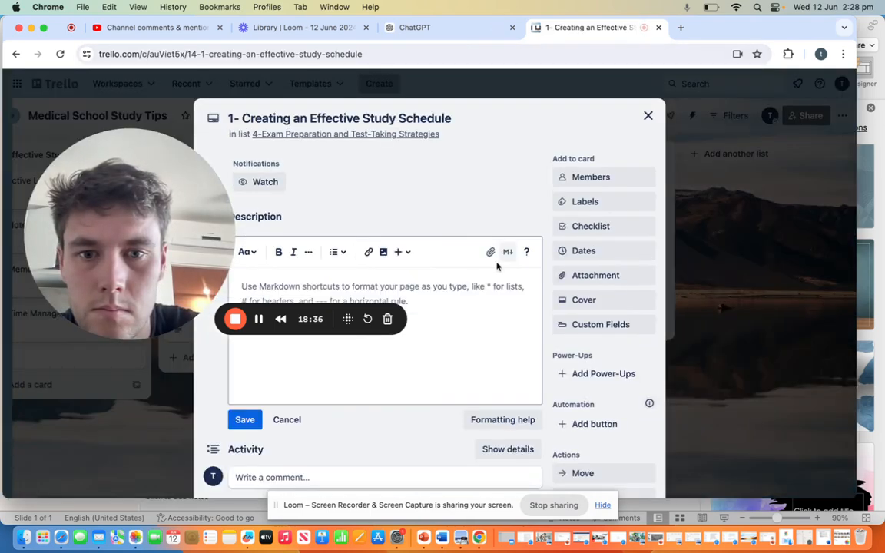
key("super+v")
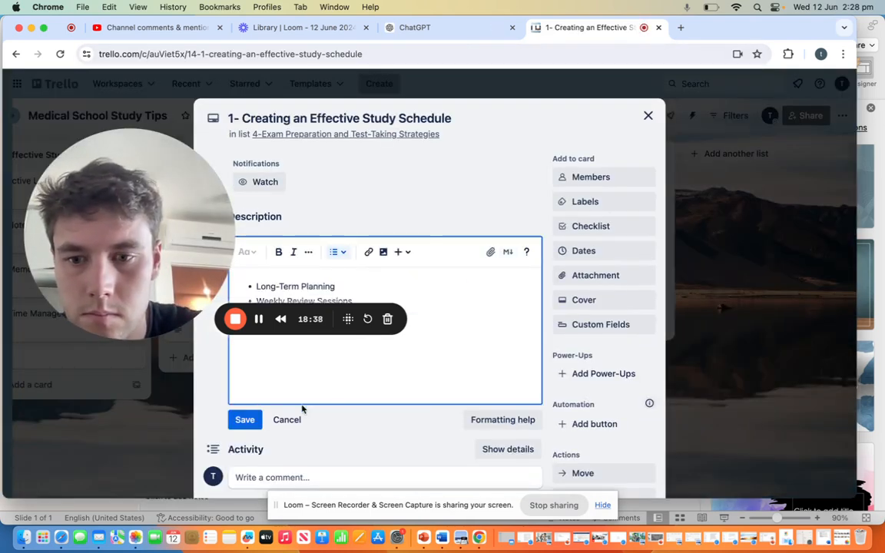
left_click(244, 419)
left_click(644, 115)
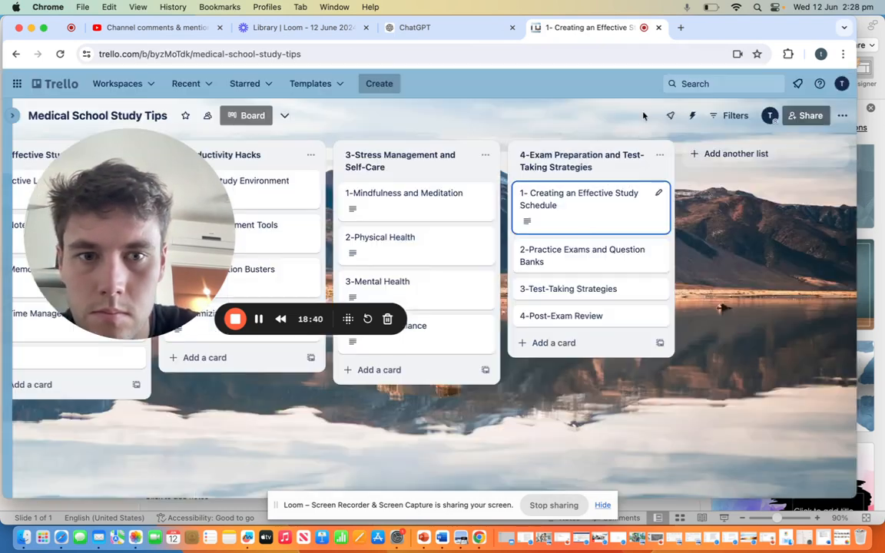
Step: Save ChatGPT's bullets Using Past Papers, Online Resources and Apps and Group Study Sessions as the "2-Practice Exams and Question Banks" card's description, and close it
left_click(566, 253)
left_click(447, 33)
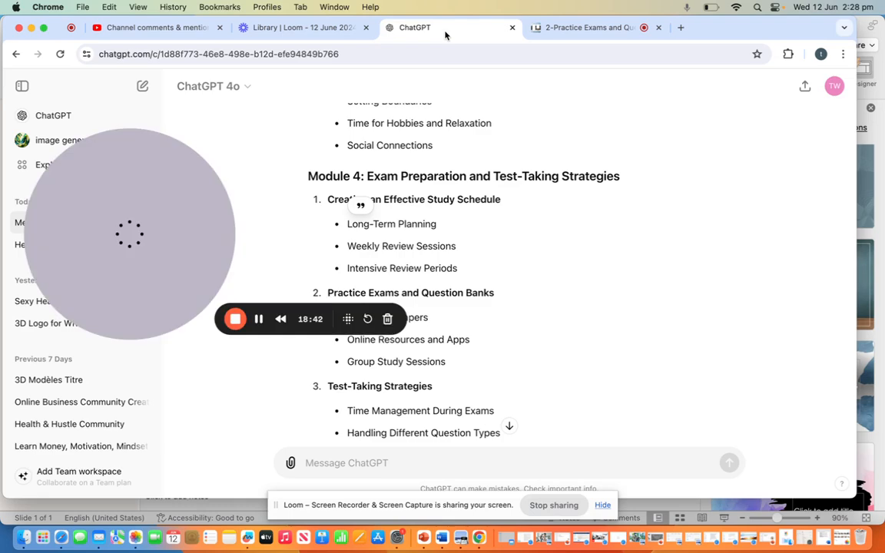
scroll(463, 251, "down", 3)
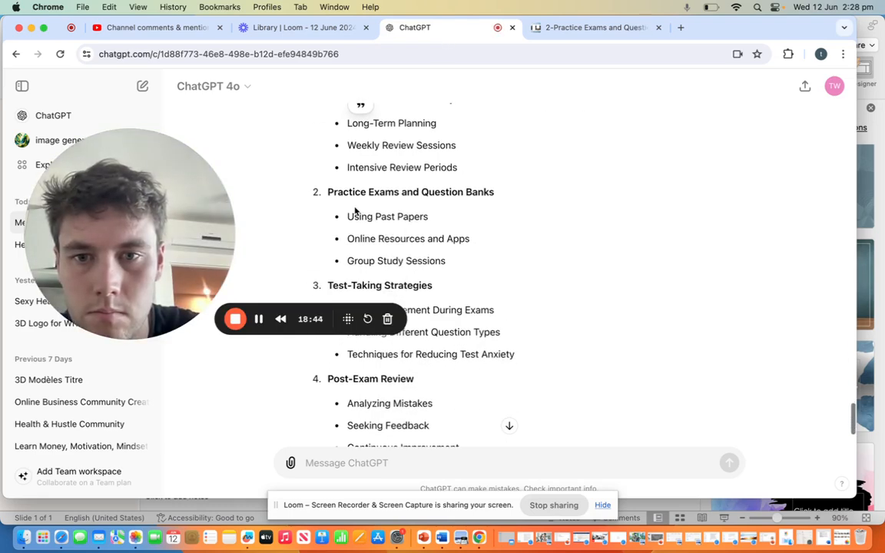
left_click_drag(345, 215, 465, 260)
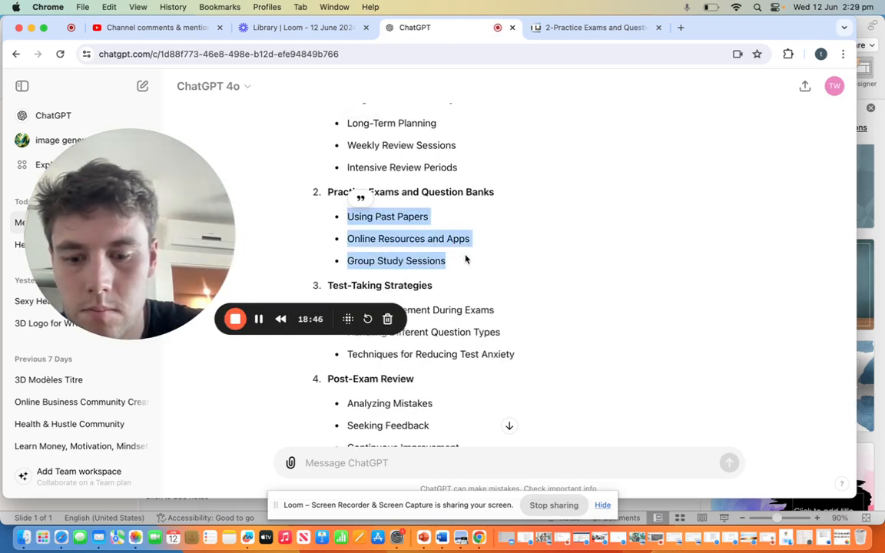
left_click(583, 28)
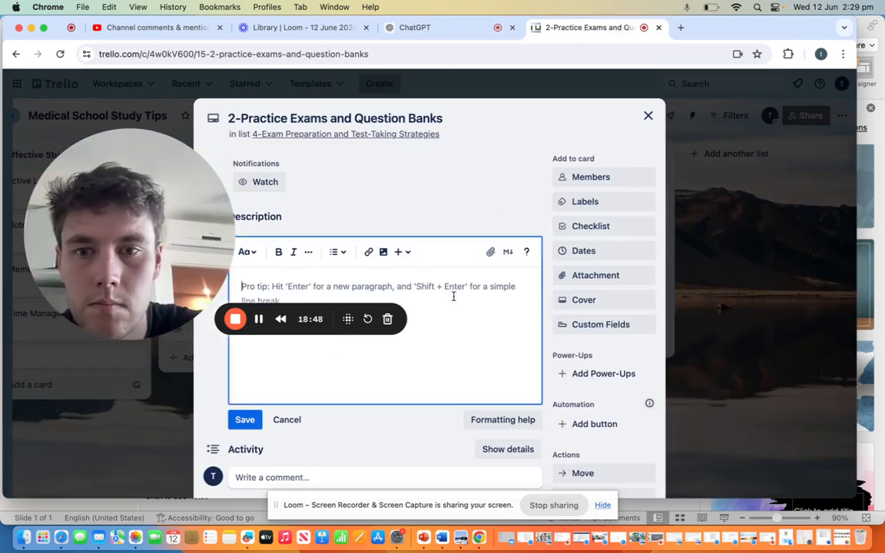
key("super+v")
left_click(245, 420)
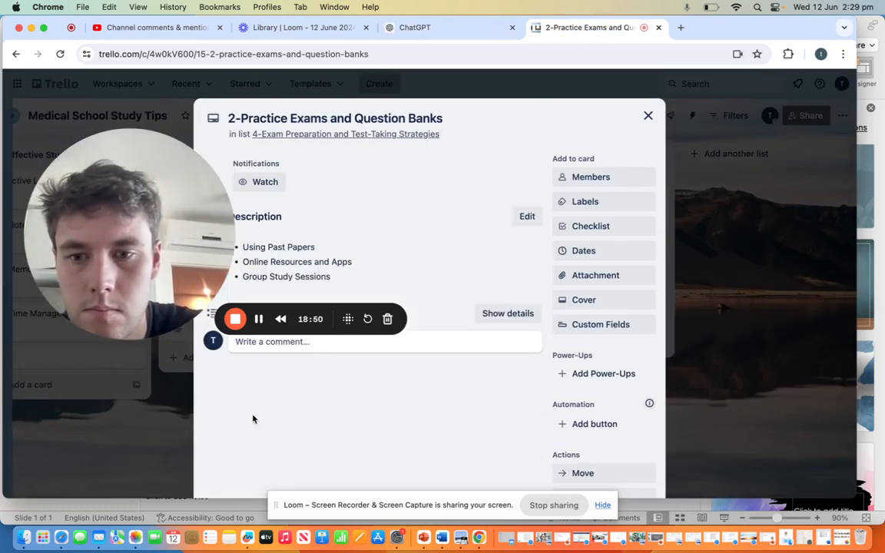
left_click(648, 116)
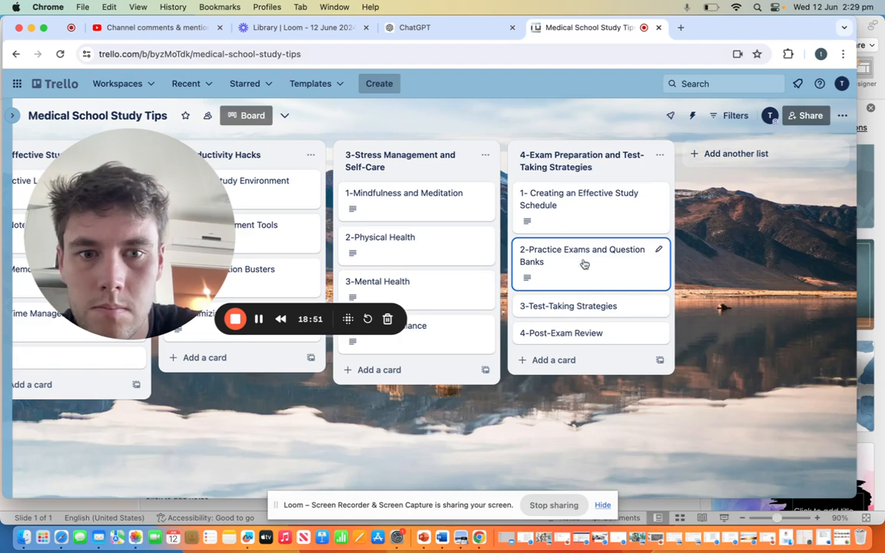
Step: Save ChatGPT's bullets Time Management During Exams, Handling Different Question Types and Techniques for Reducing Test Anxiety as the "3-Test-Taking Strategies" card's description, and close it
left_click(577, 311)
left_click(421, 28)
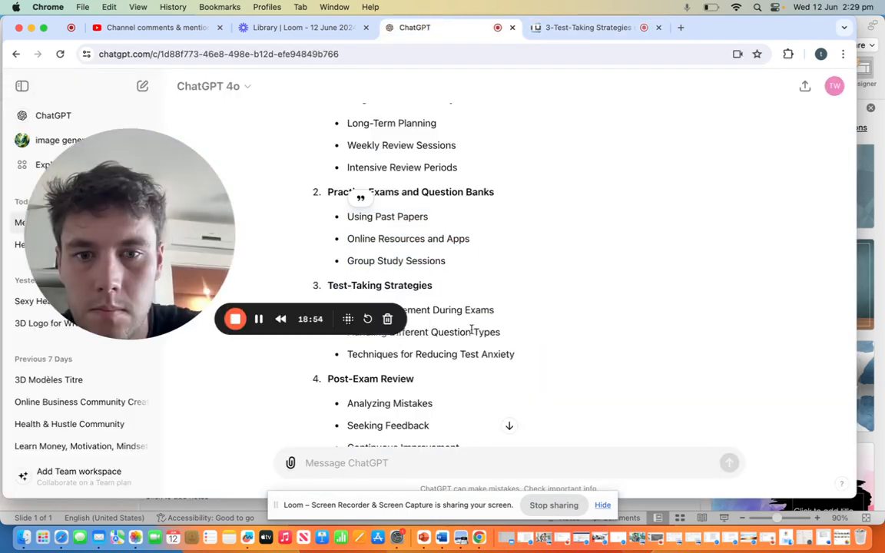
left_click_drag(490, 350, 377, 298)
key("super+c")
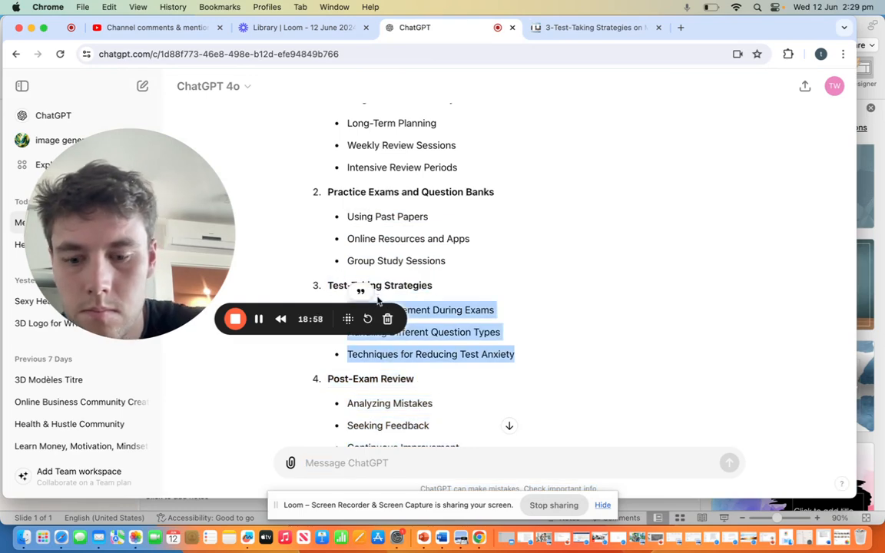
left_click(587, 27)
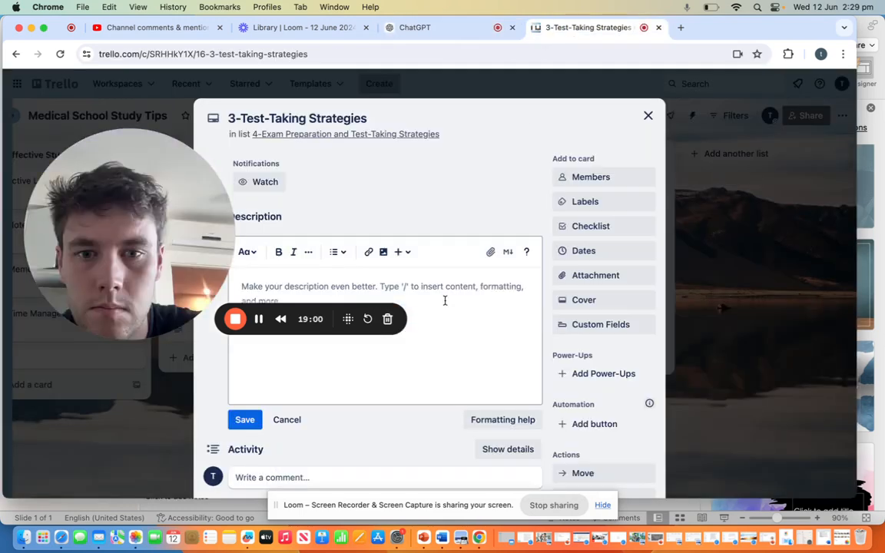
key("super+v")
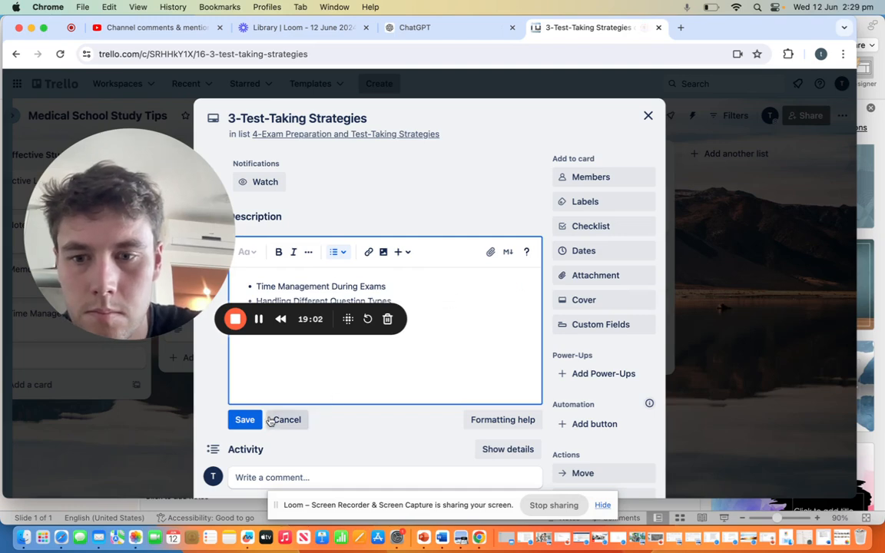
left_click(246, 419)
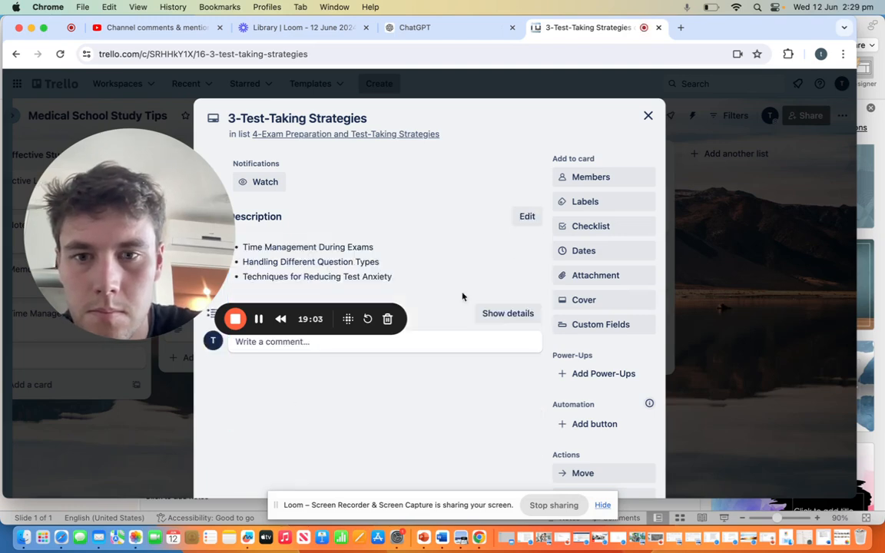
left_click(648, 117)
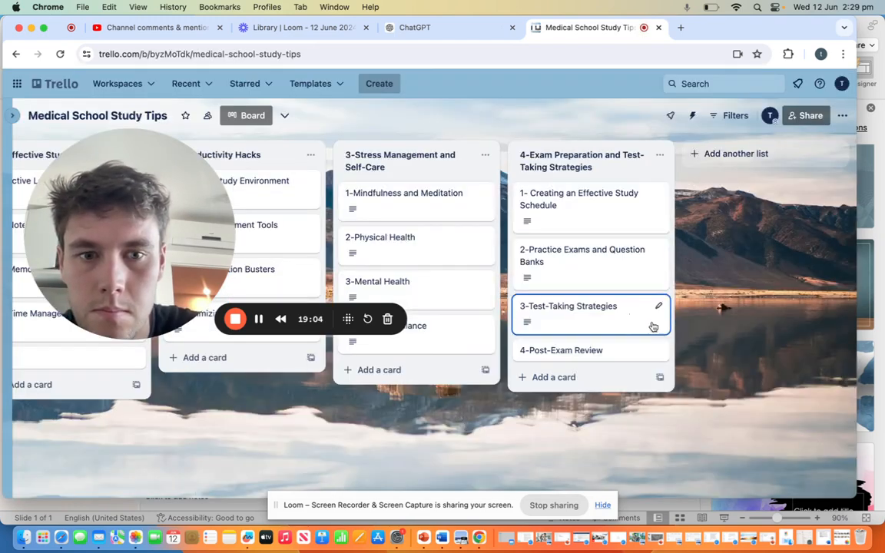
Step: Save ChatGPT's bullets Analyzing Mistakes, Seeking Feedback and Continuous Improvement as the description of the "4-Post-Exam Review" card, and close it
left_click(607, 353)
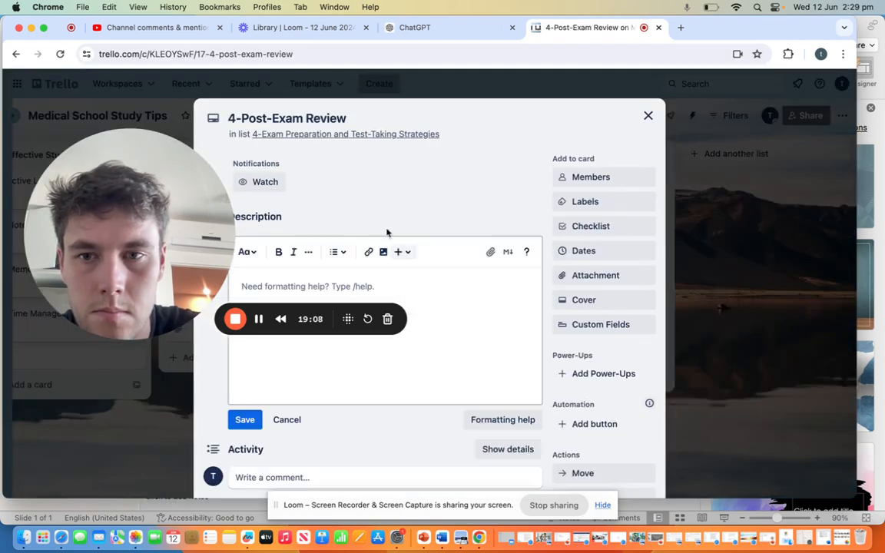
left_click(461, 27)
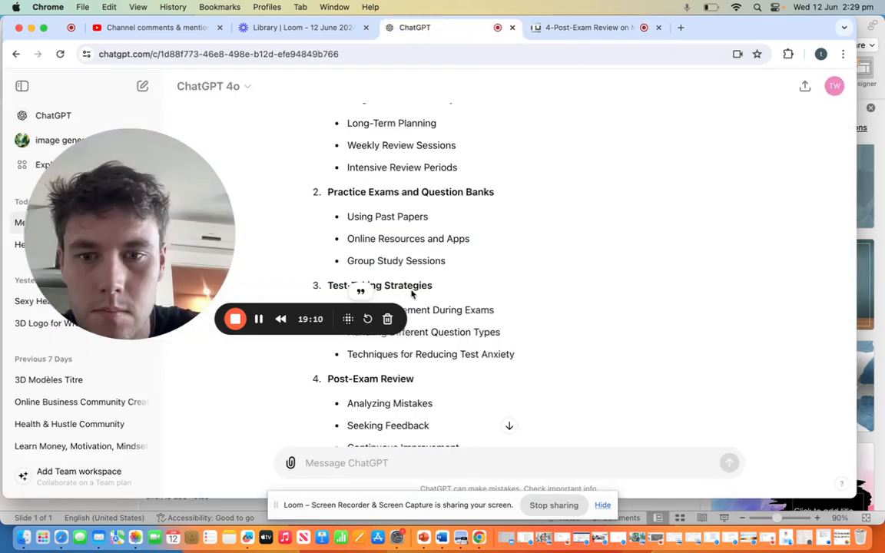
scroll(447, 343, "down", 3)
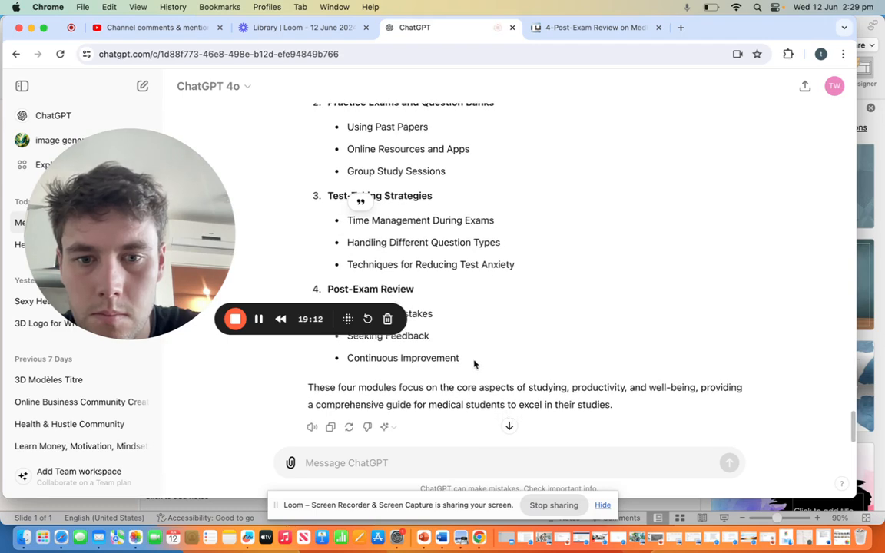
left_click_drag(474, 364, 384, 305)
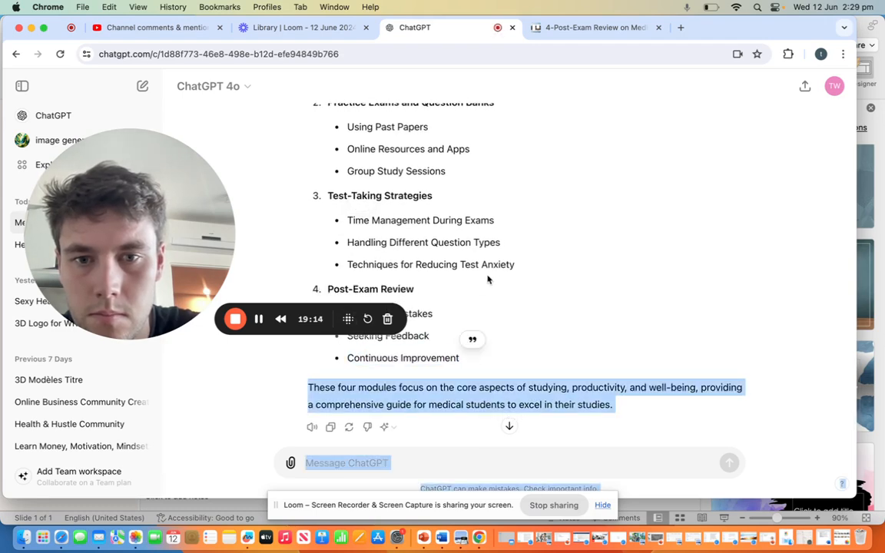
left_click_drag(490, 270, 490, 315)
left_click(496, 299)
scroll(496, 299, "up", 1)
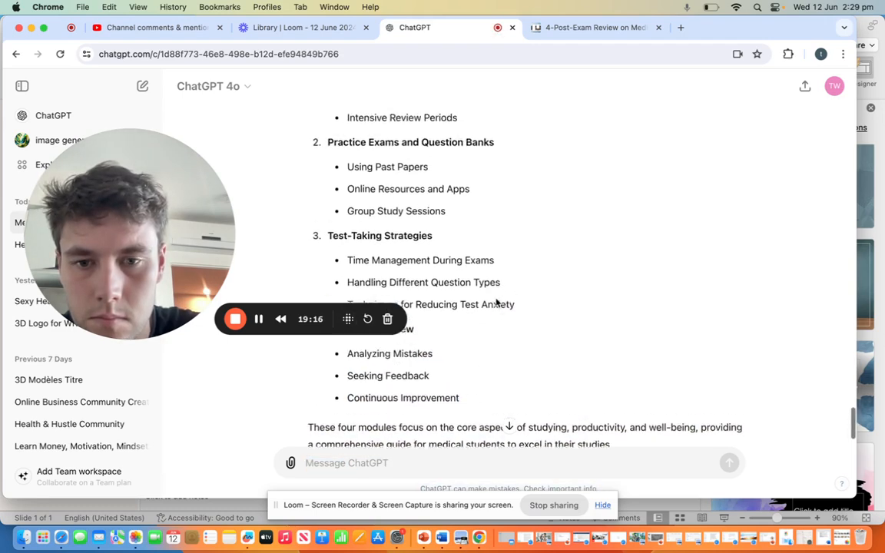
scroll(496, 301, "up", 1)
left_click_drag(347, 371, 463, 415)
key("cmd+c")
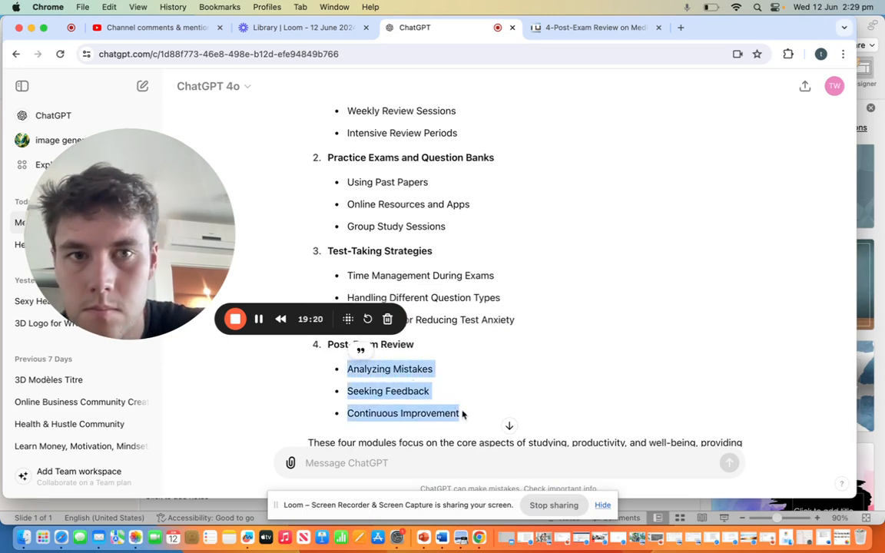
left_click(585, 27)
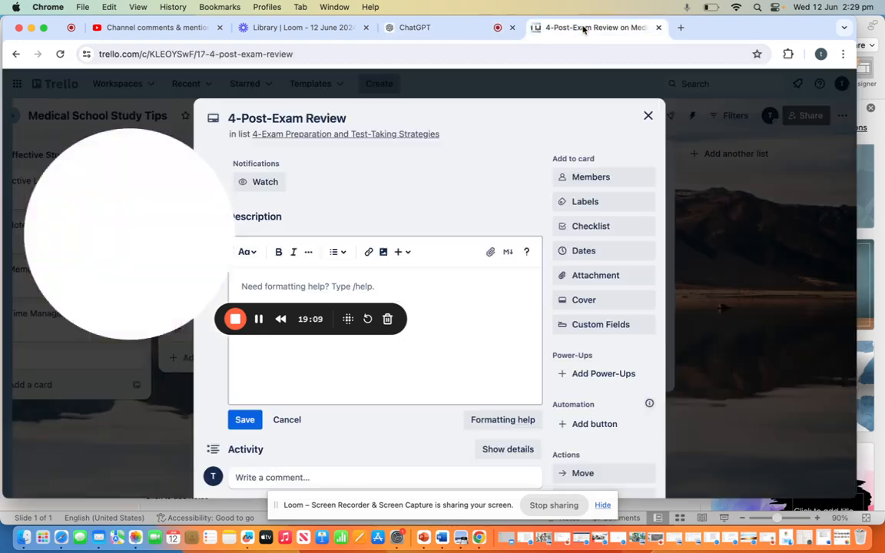
left_click(494, 322)
key("cmd+v")
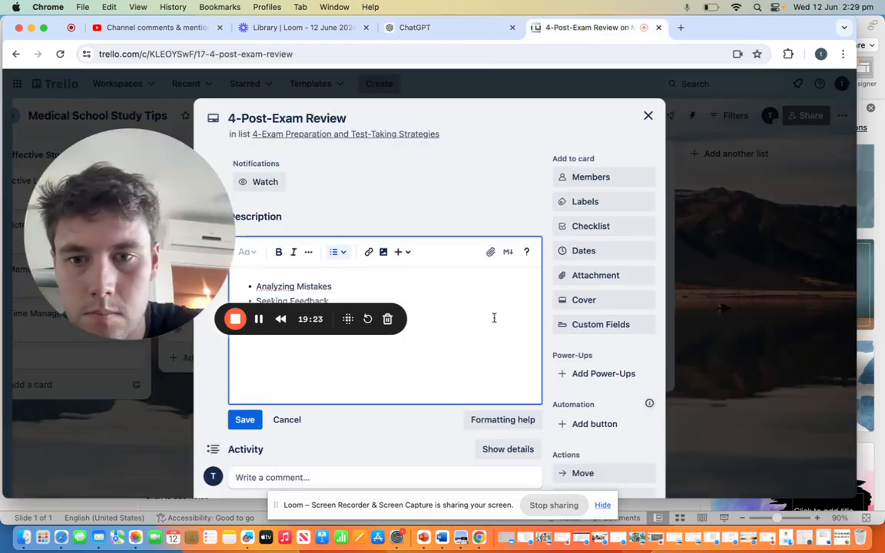
left_click(244, 420)
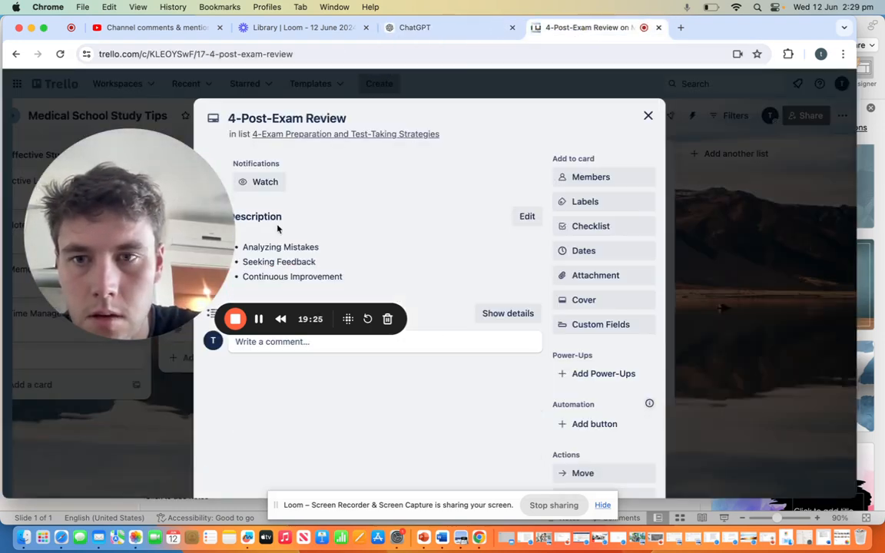
left_click(647, 115)
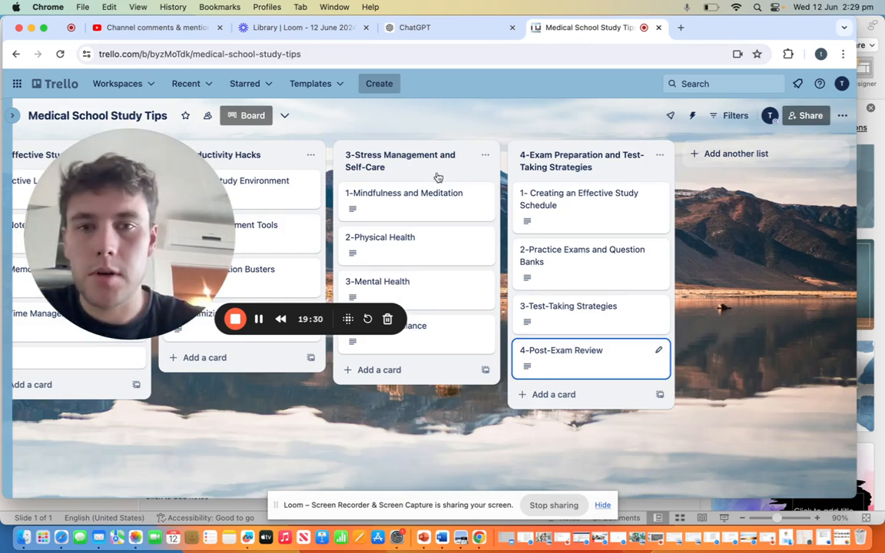
mouse_move(157, 147)
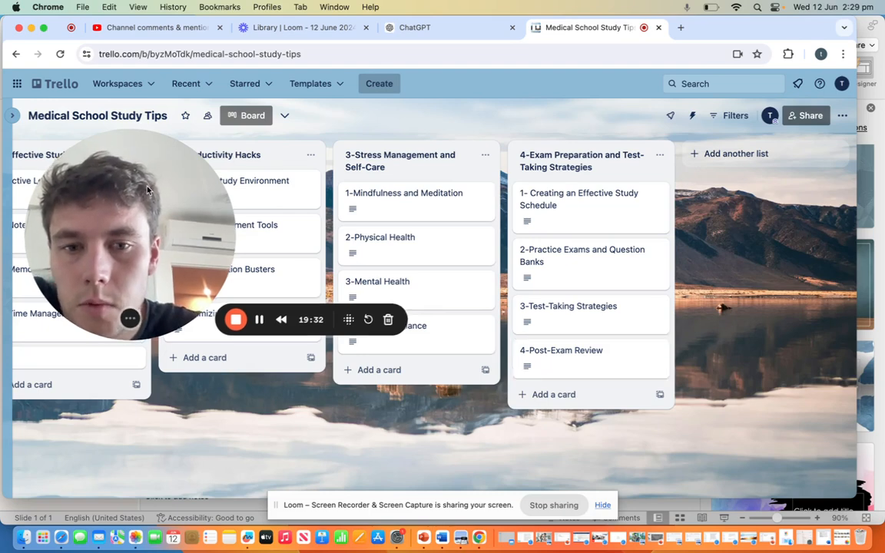
left_click_drag(131, 167, 779, 237)
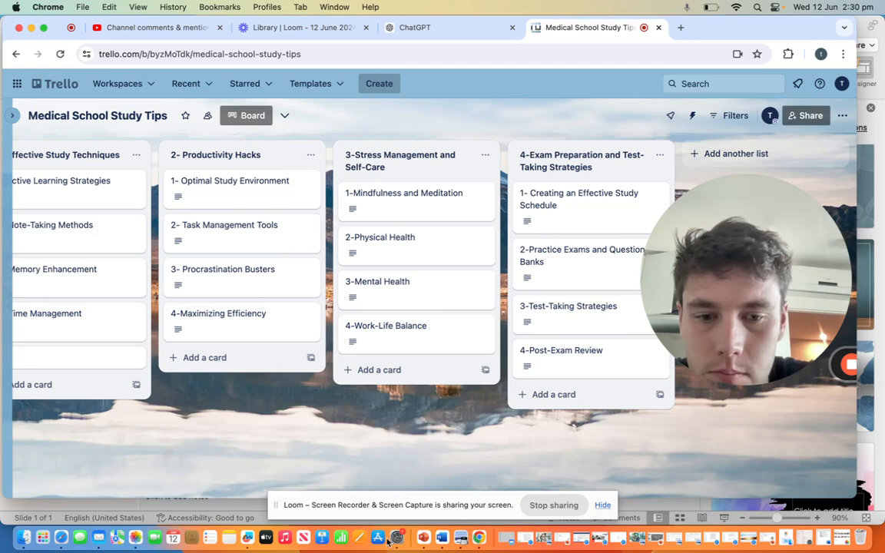
Step: Switch to the blank PowerPoint presentation and narrow its window to about three quarters of the screen width
left_click(423, 540)
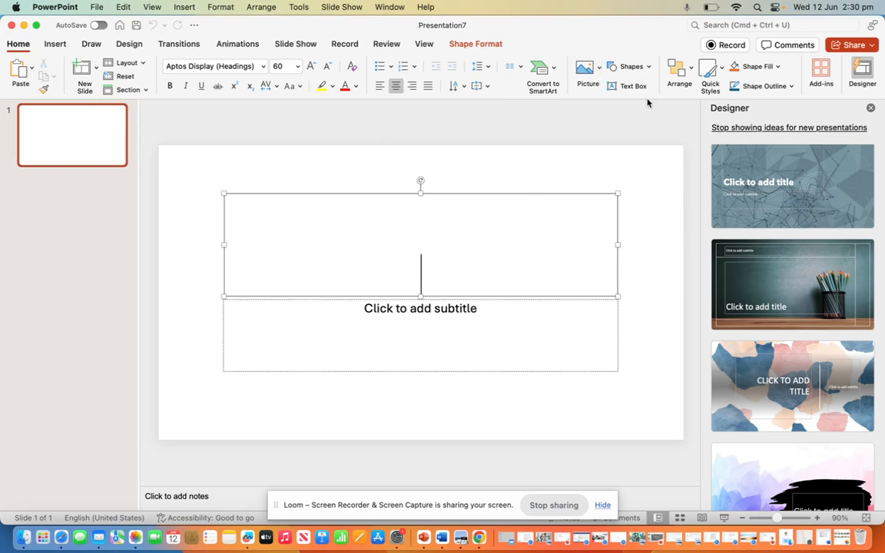
left_click_drag(881, 56, 658, 55)
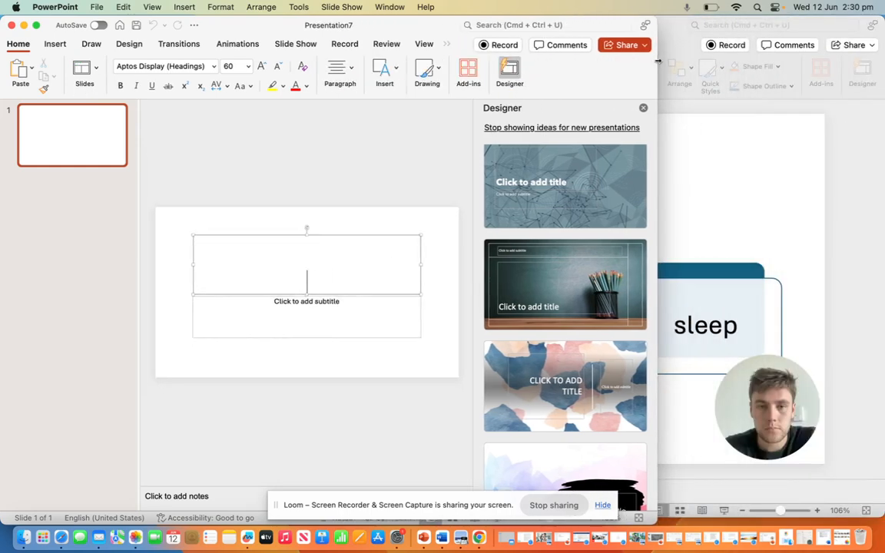
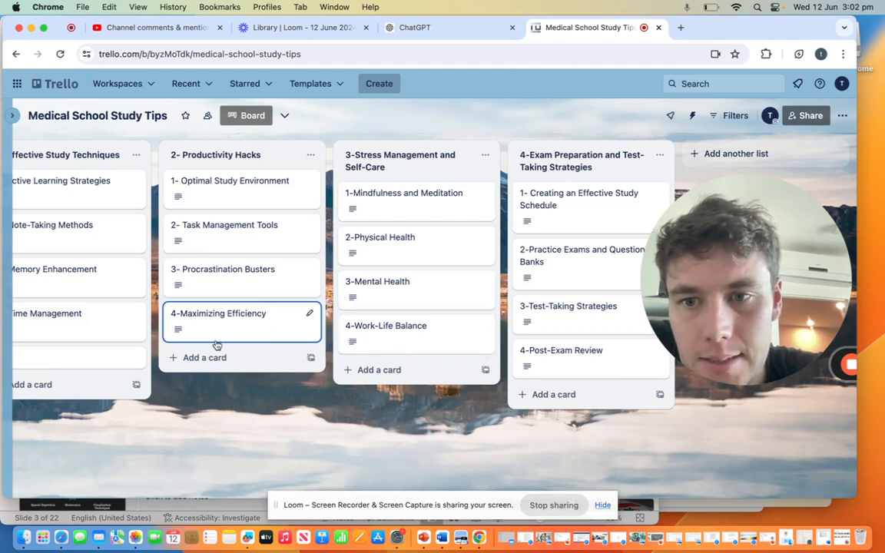
Step: Switch to the ChatGPT conversation and go to the Active Learning Strategies section of Module 1 in the revised outline
scroll(218, 345, "left", 5)
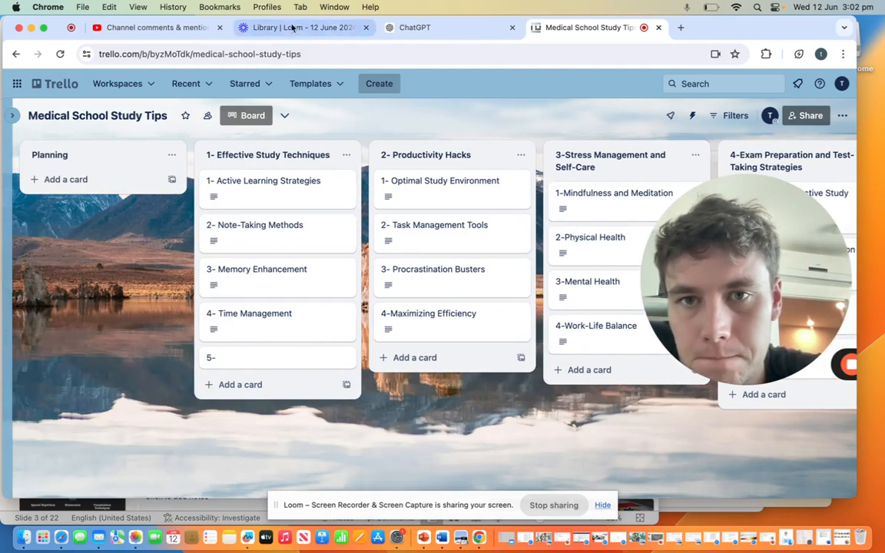
left_click(419, 29)
scroll(333, 283, "up", 15)
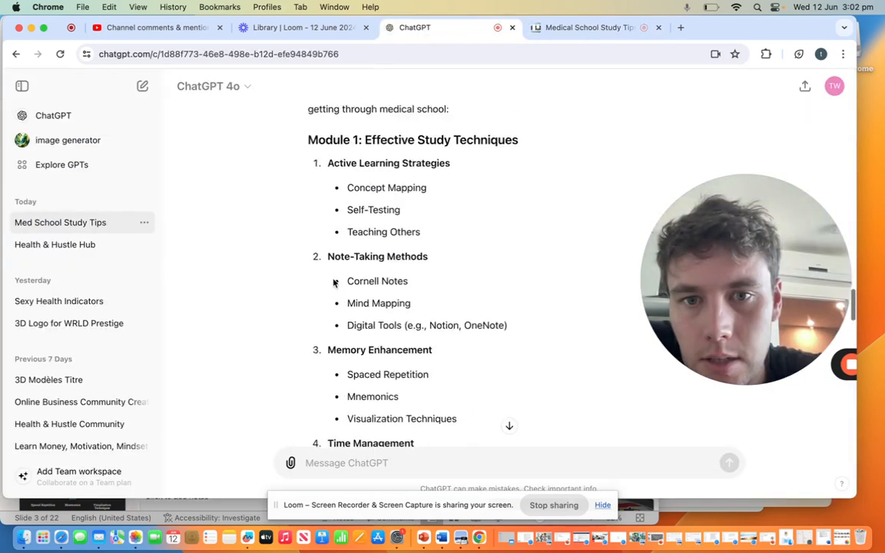
scroll(333, 281, "down", 5)
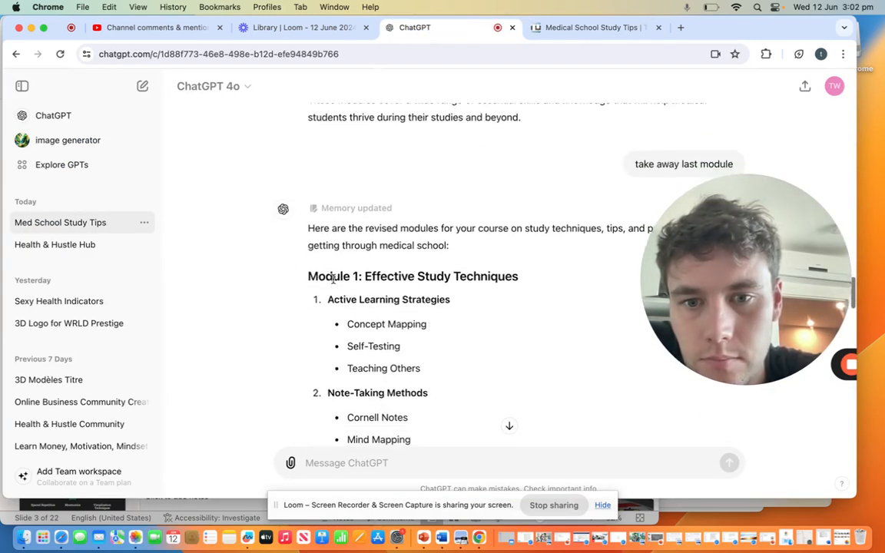
scroll(338, 279, "down", 2)
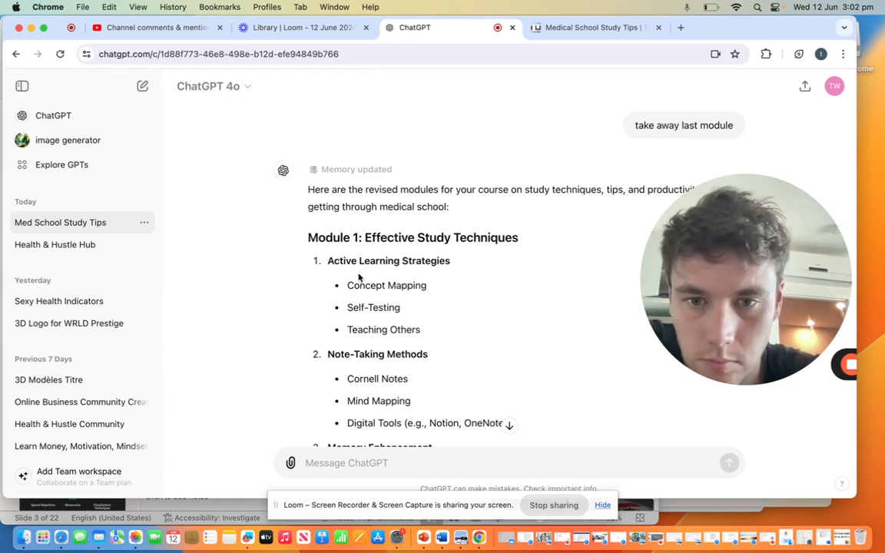
left_click_drag(345, 286, 444, 329)
key("super+c")
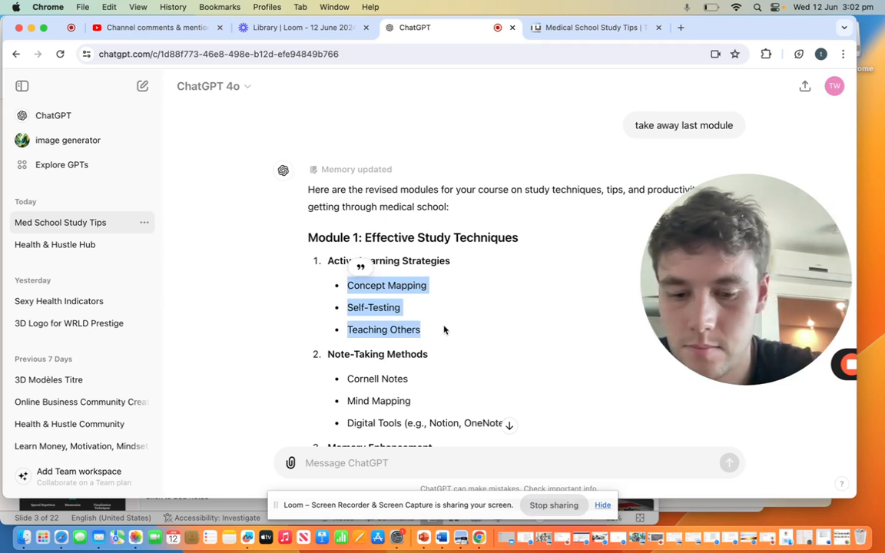
left_click(415, 462)
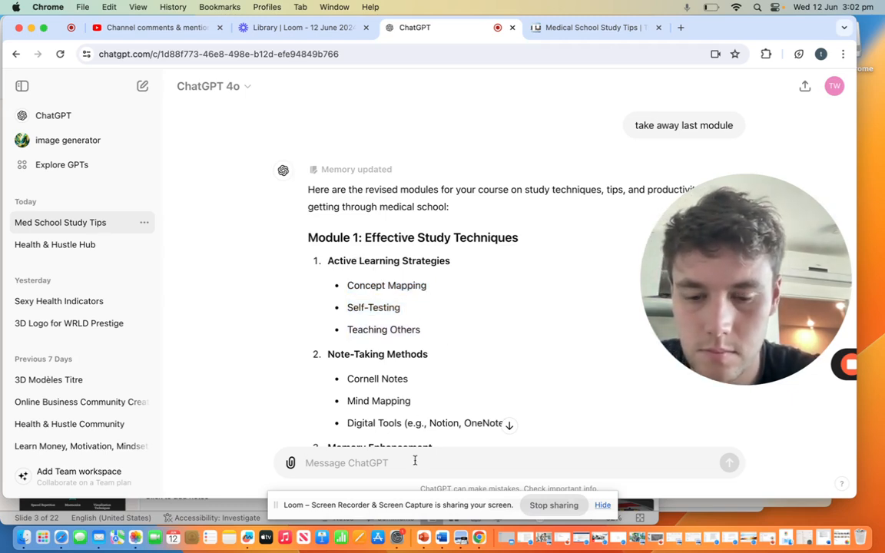
key("super+v")
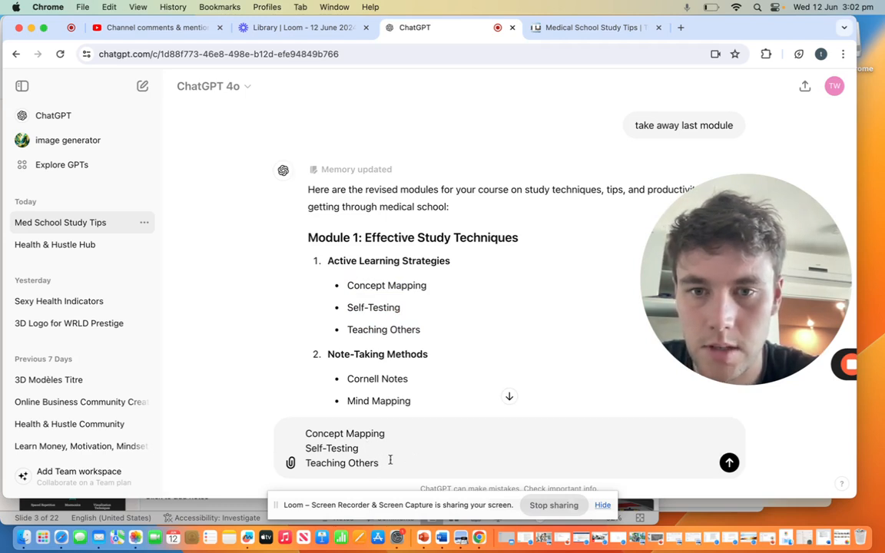
left_click_drag(390, 459, 300, 437)
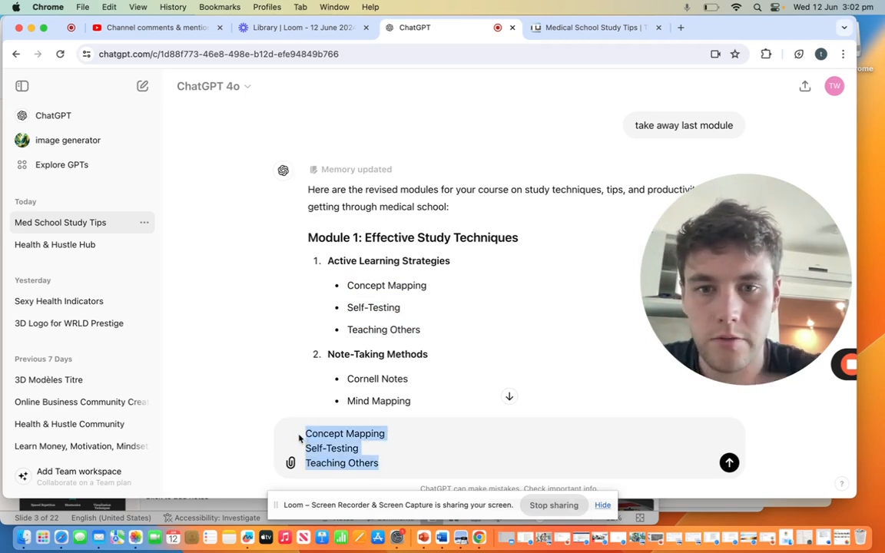
Step: Ask ChatGPT to write a short script on the 3 subsections of active learning strategies
type("F")
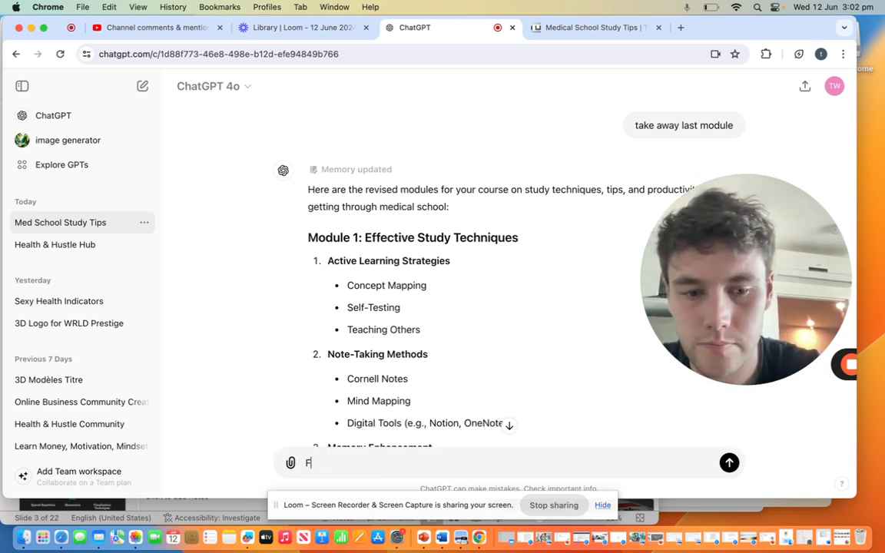
type("or active ")
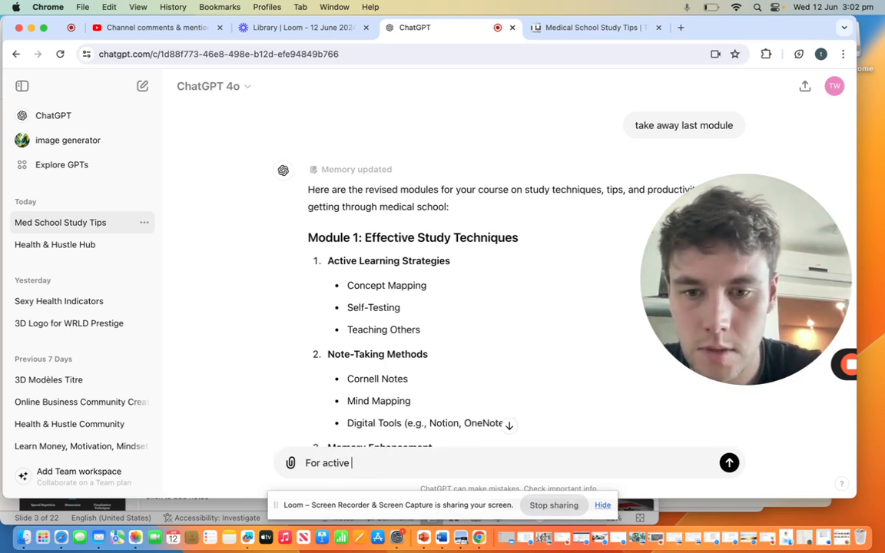
type("learning ")
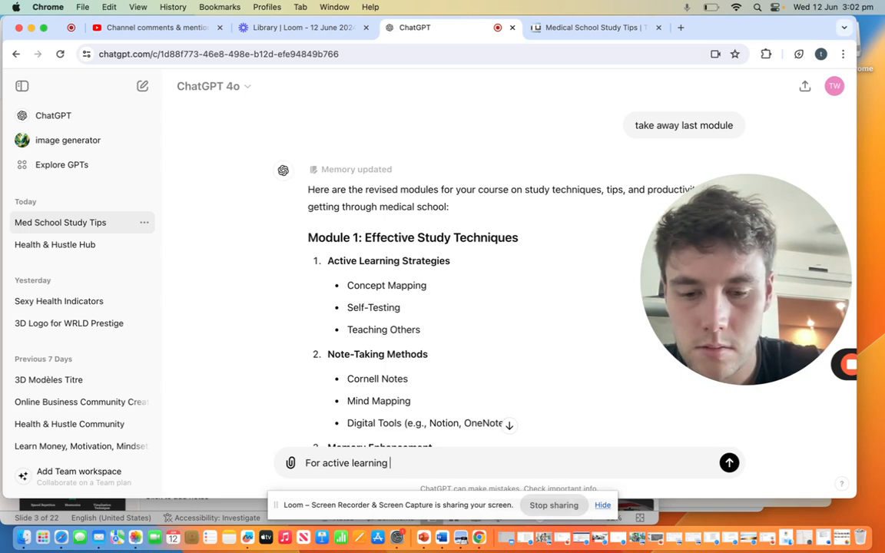
type("stra")
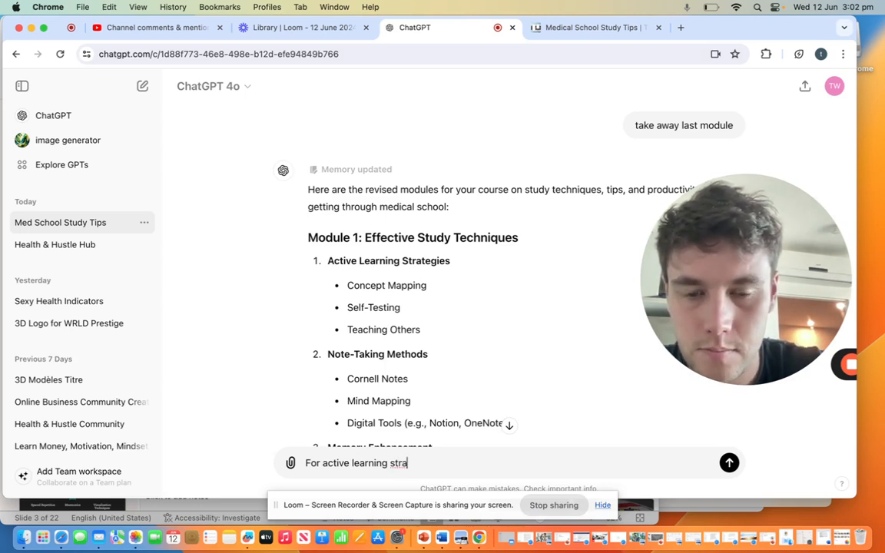
type("tegies ca")
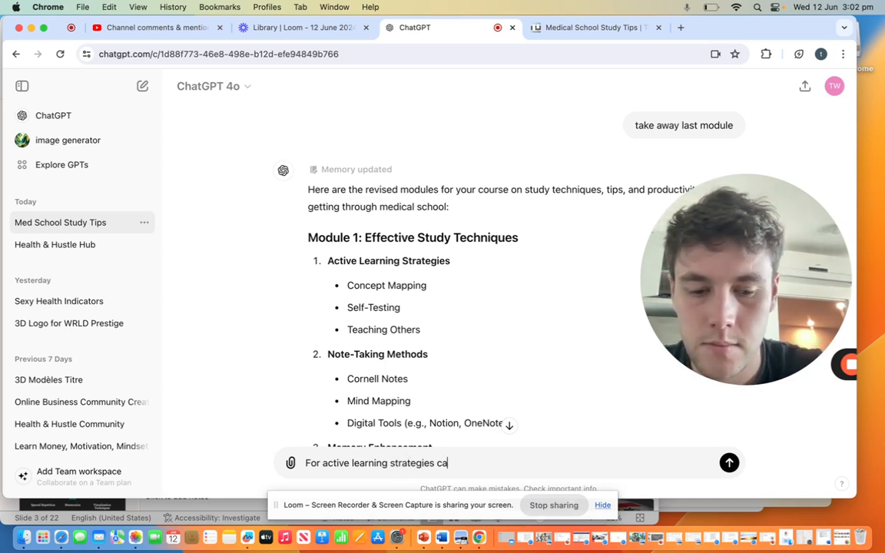
type("n ypou")
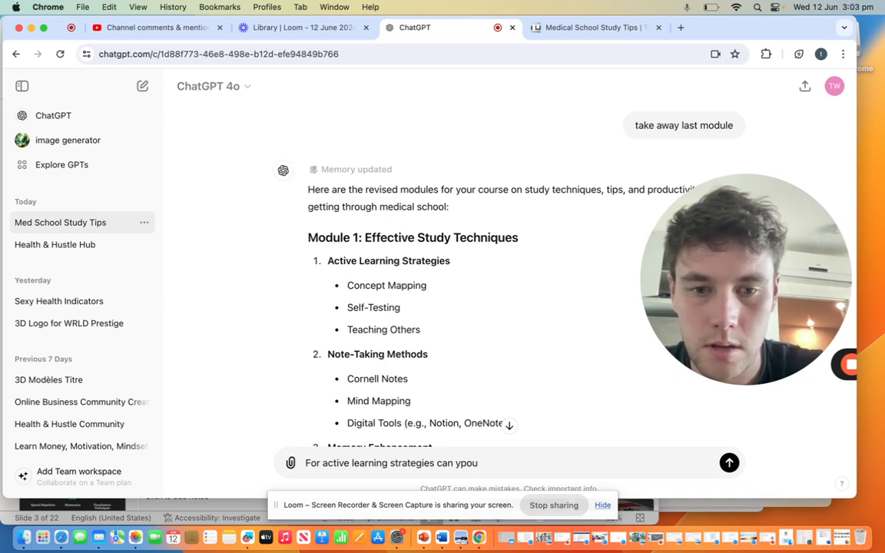
key("BackSpace")
key("BackSpace")
key("BackSpace")
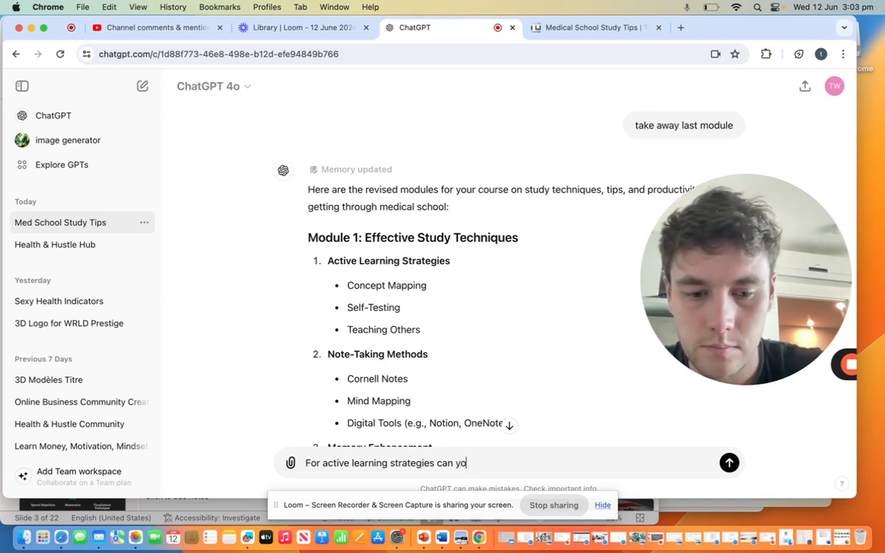
type("ou write me a short script")
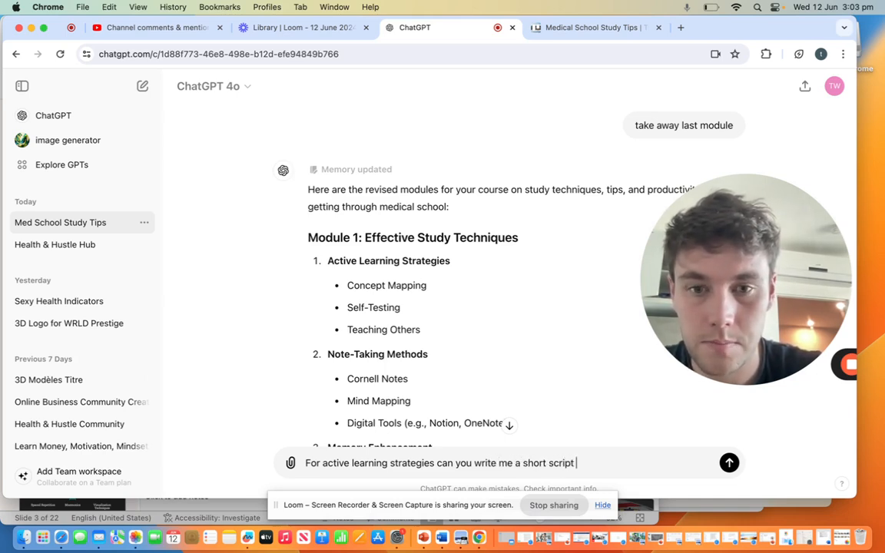
type(" on the ")
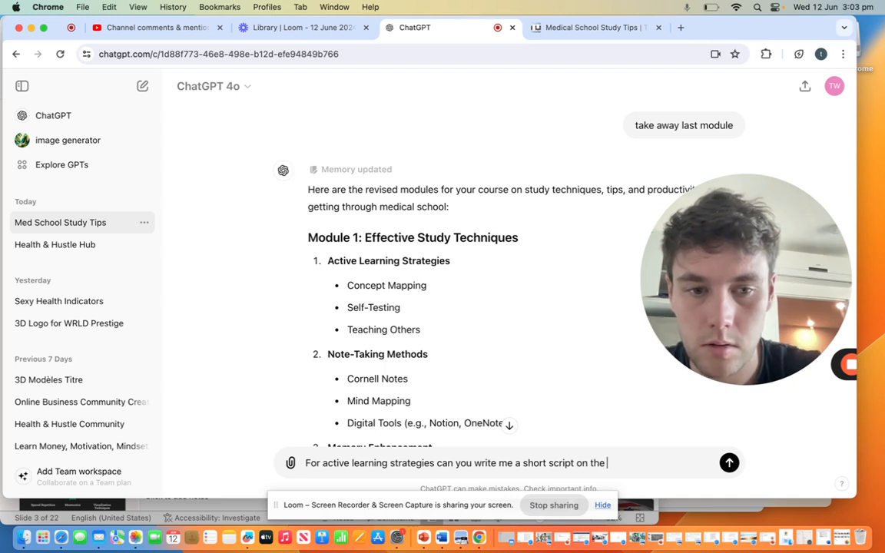
type("3 ")
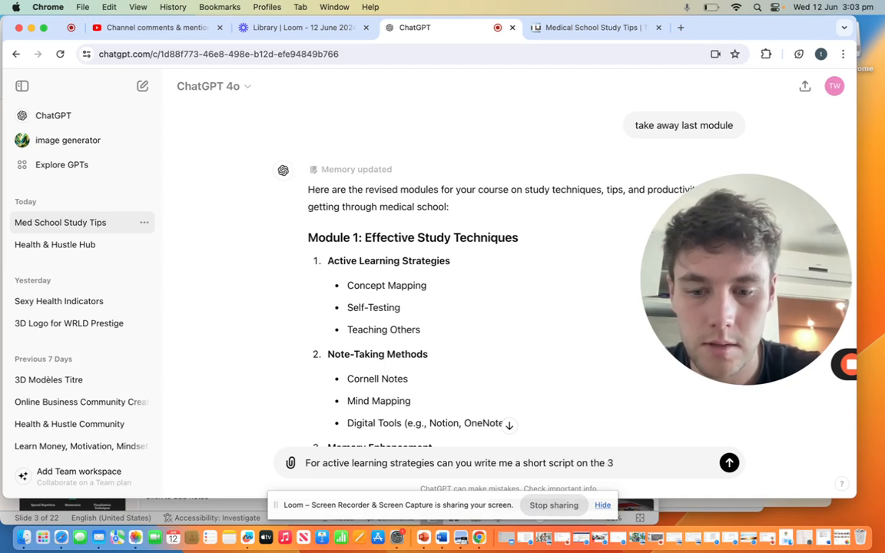
type("subsections")
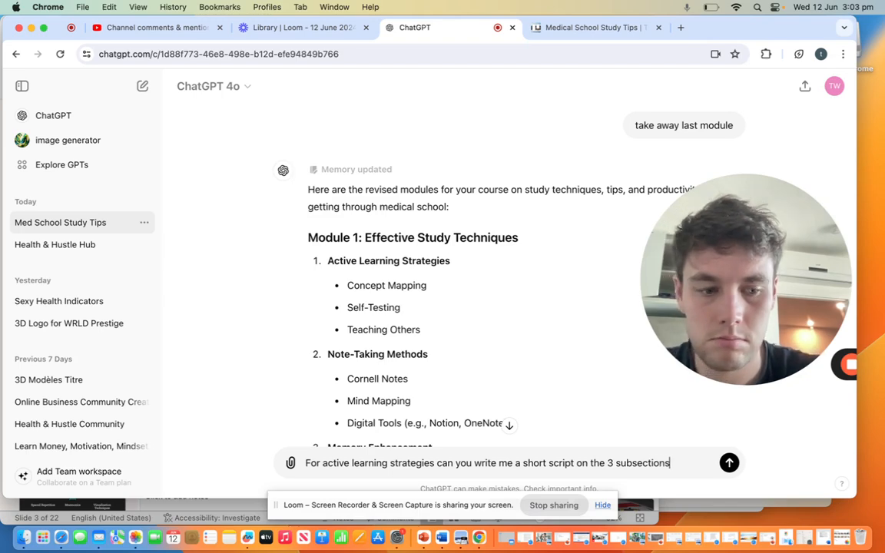
key("Return")
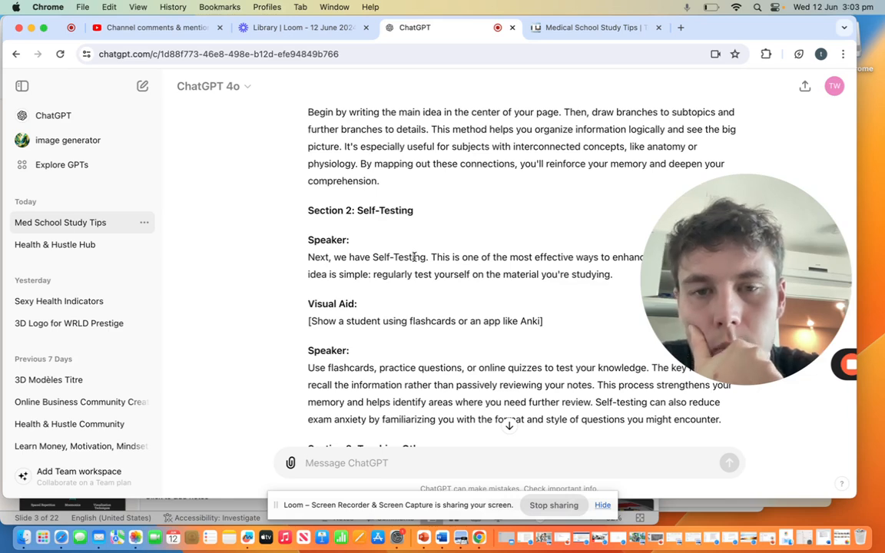
Step: Read through the Self-Testing and Teaching Others sections of the generated script, and return to Section 1: Concept Mapping
scroll(414, 260, "down", 3)
scroll(413, 260, "down", 3)
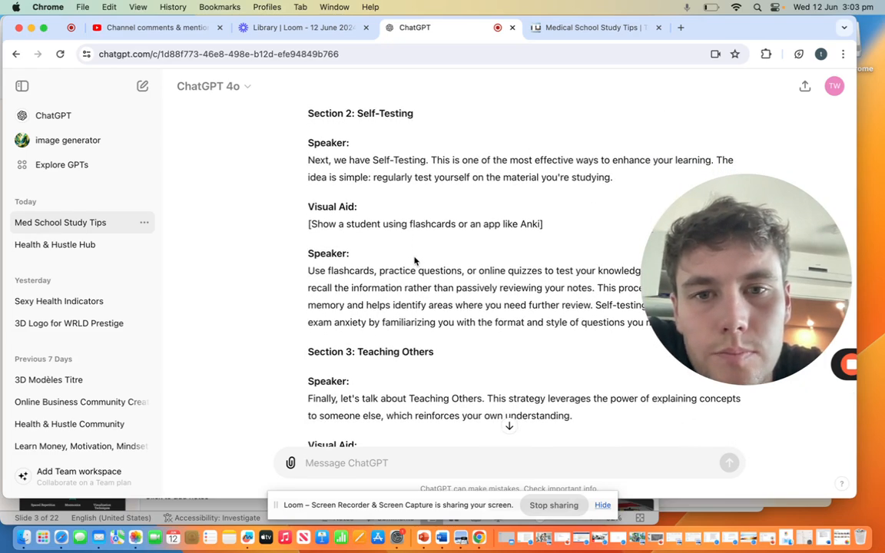
scroll(414, 260, "down", 1)
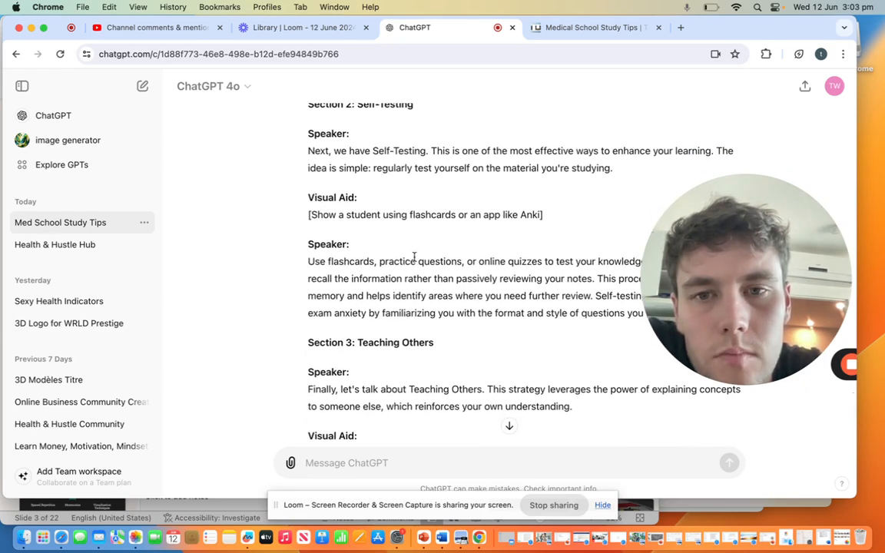
scroll(414, 256, "down", 1)
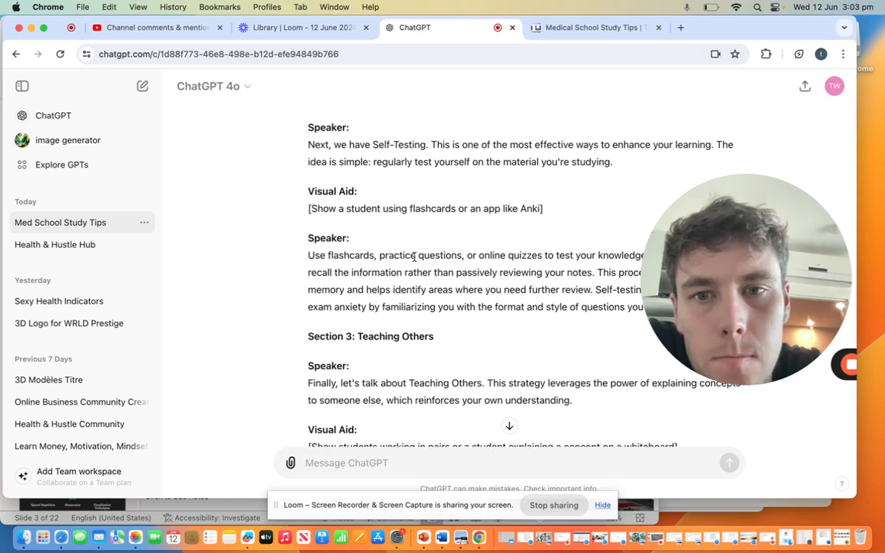
scroll(414, 258, "down", 5)
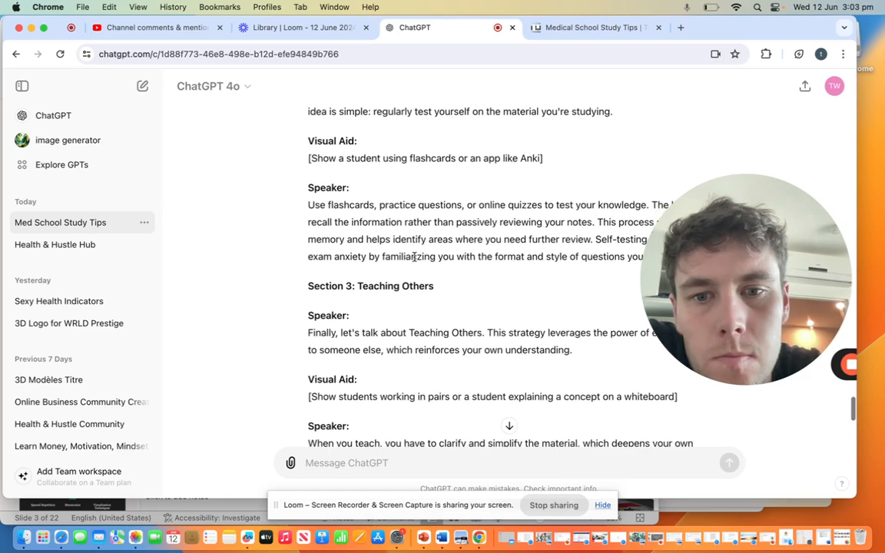
scroll(414, 261, "down", 4)
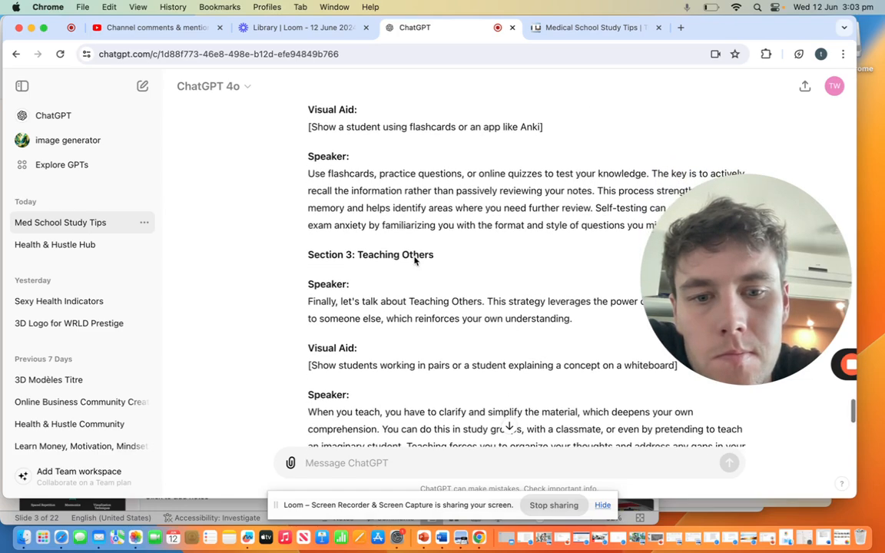
scroll(414, 260, "down", 3)
scroll(414, 258, "up", 15)
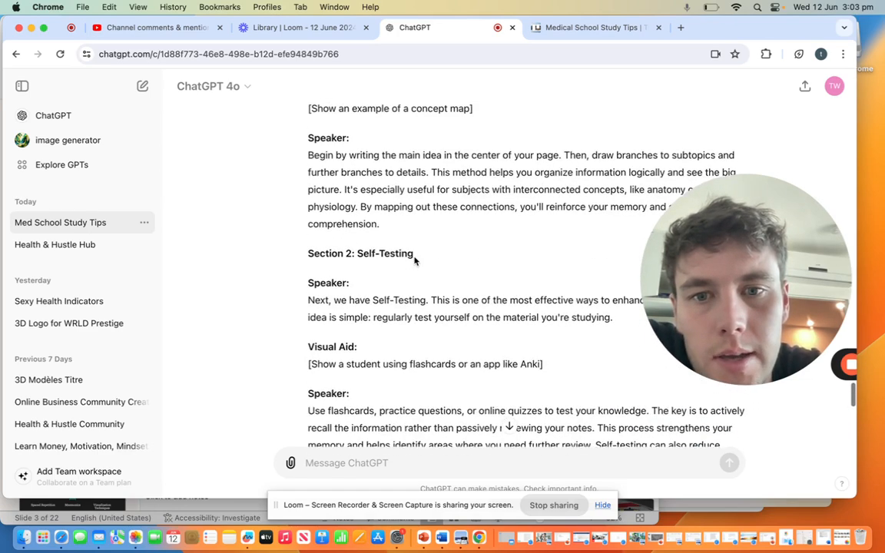
scroll(414, 258, "up", 5)
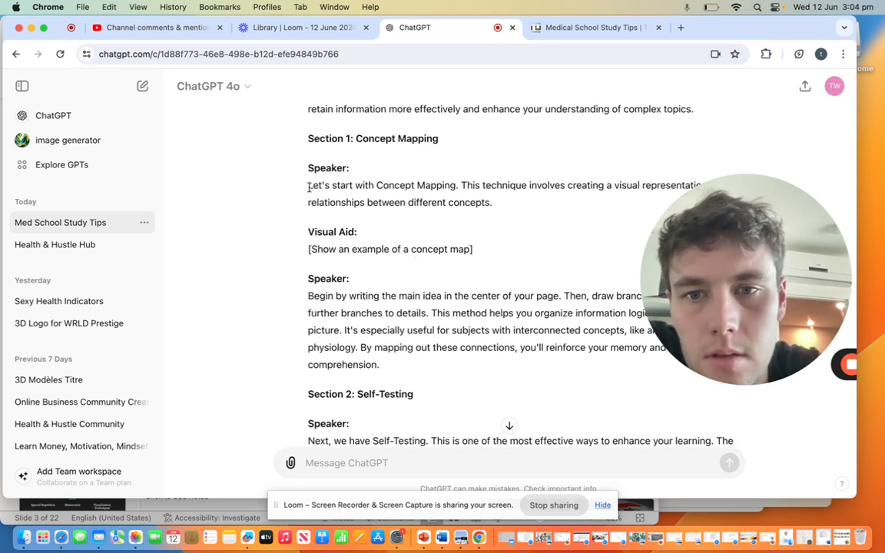
Step: Copy the script from the first Speaker line of the Concept Mapping section through the closing thank-you paragraph
left_click_drag(308, 186, 472, 368)
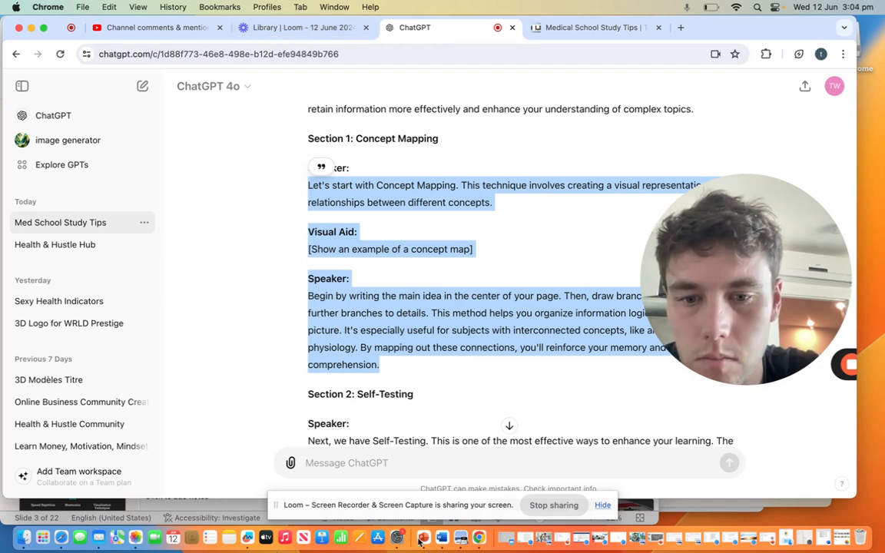
left_click(356, 249)
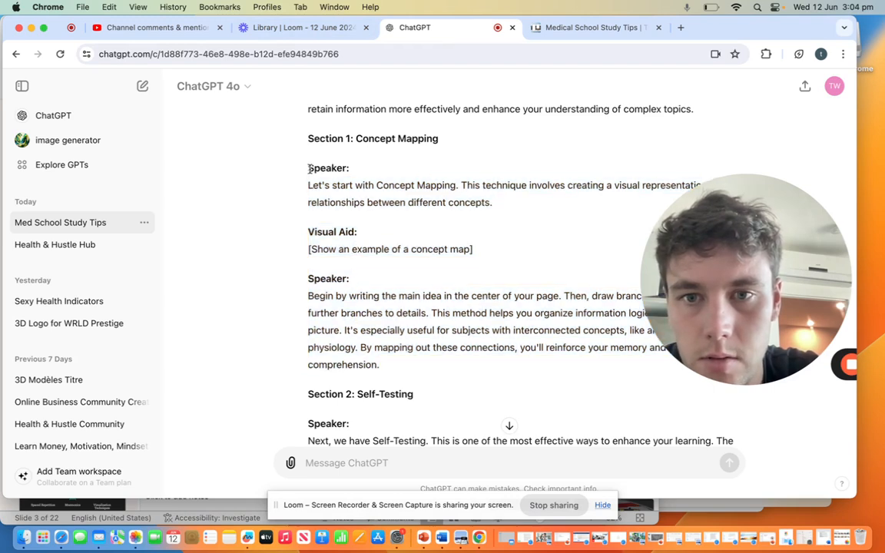
left_click_drag(309, 168, 542, 308)
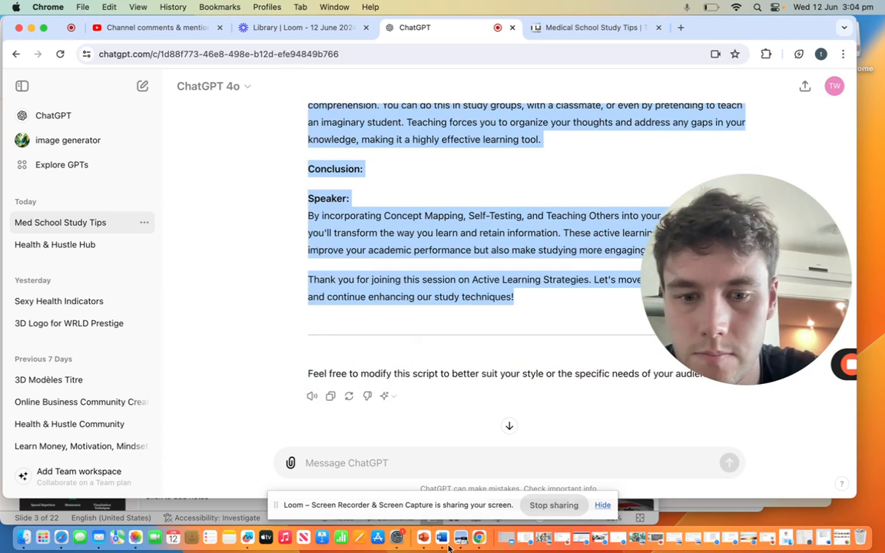
Step: Switch to PowerPoint and paste the copied script into the speaker notes of the Active Learning Strategies slide
left_click(423, 539)
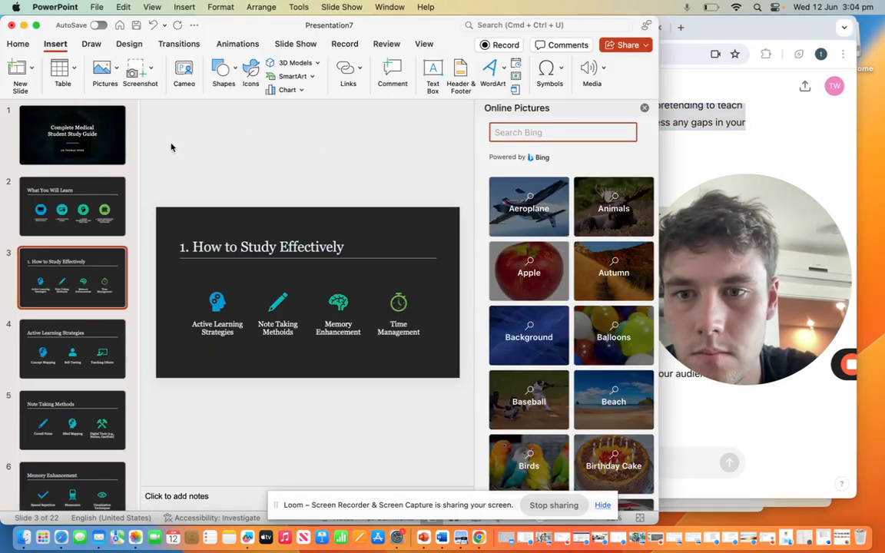
left_click(86, 178)
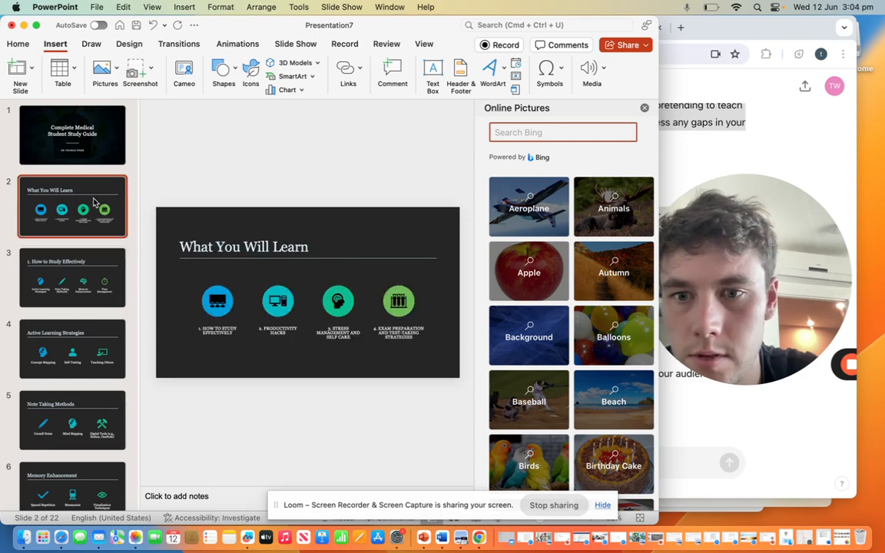
left_click(85, 290)
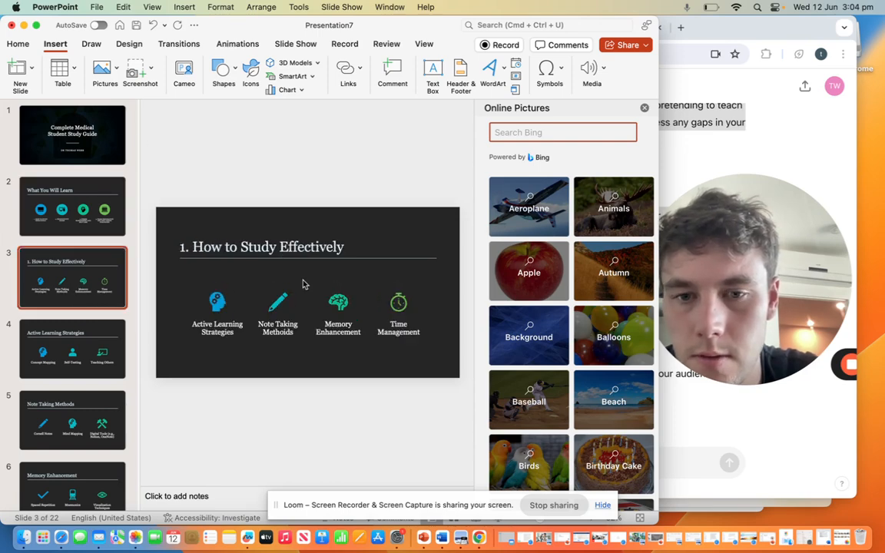
left_click(96, 345)
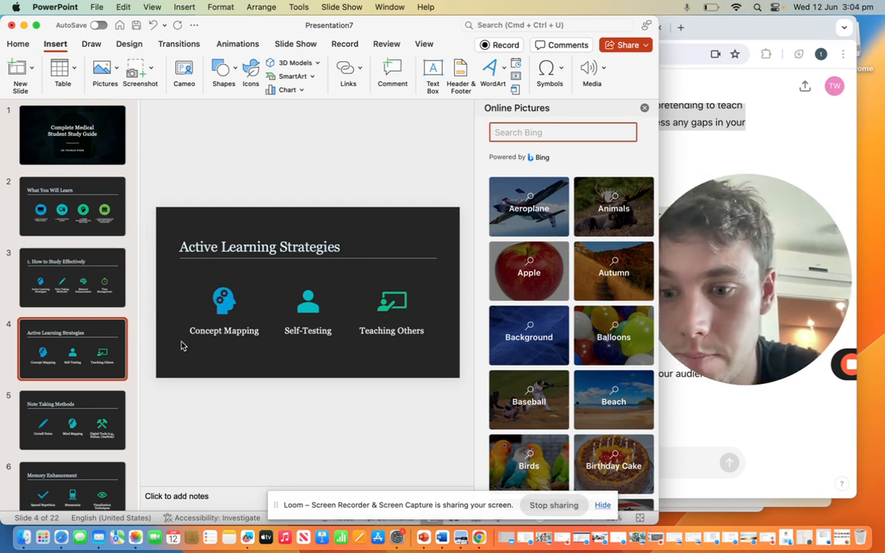
left_click(202, 501)
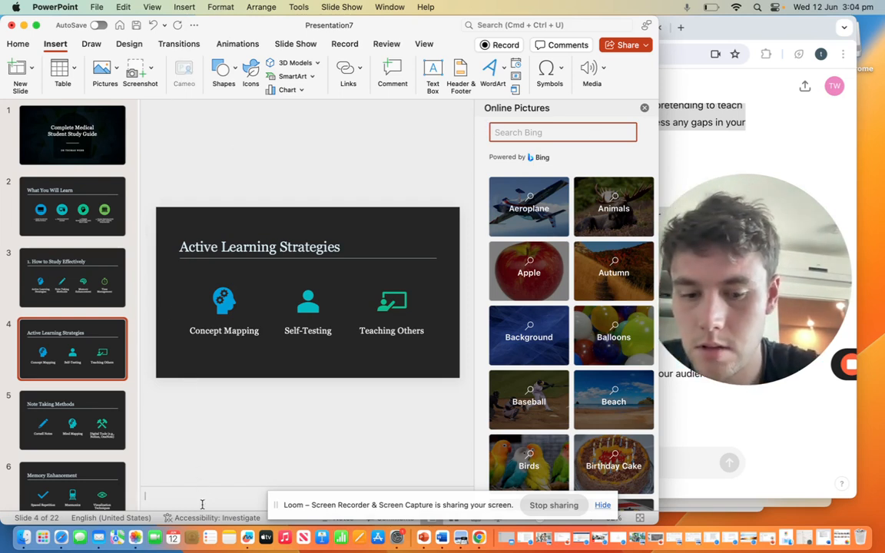
key("super+v")
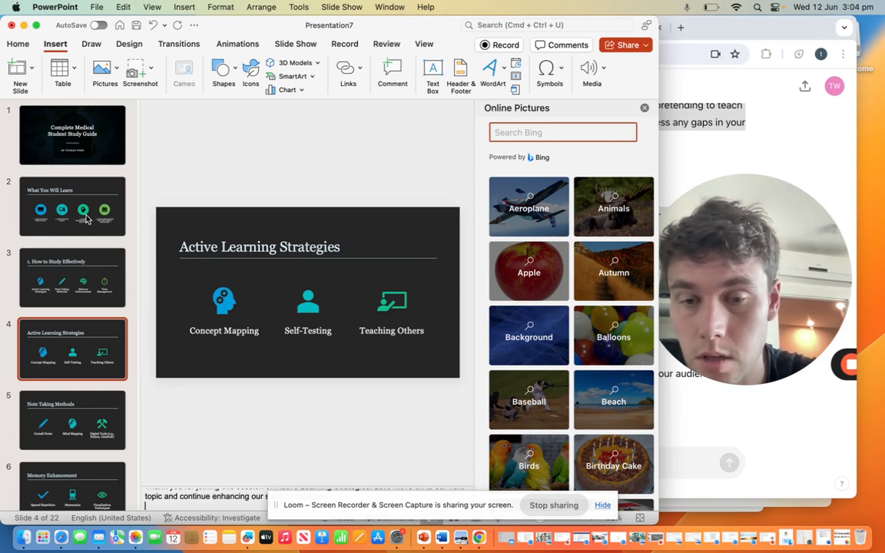
Step: Review the What You Will Learn, How to Study Effectively and Active Learning Strategies slides, ending on the Note Taking Methods slide
left_click(76, 284)
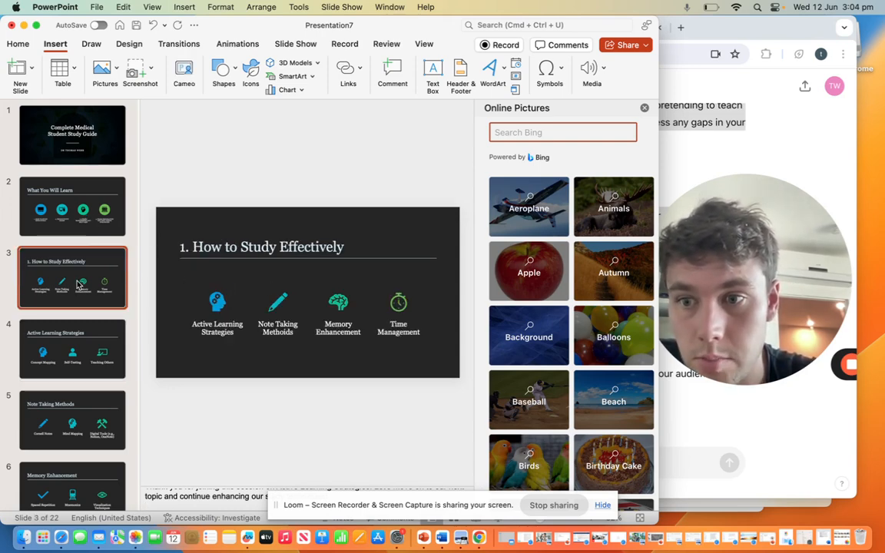
left_click(66, 202)
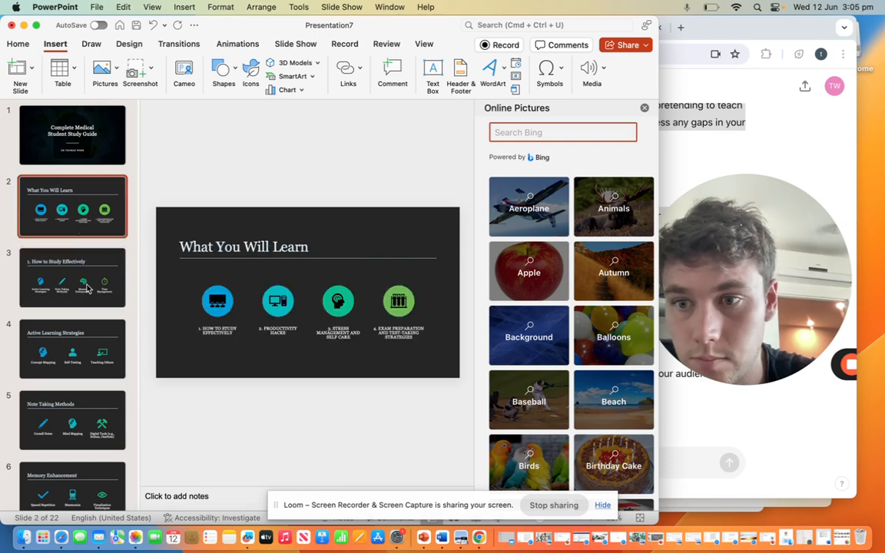
left_click(87, 288)
left_click(68, 201)
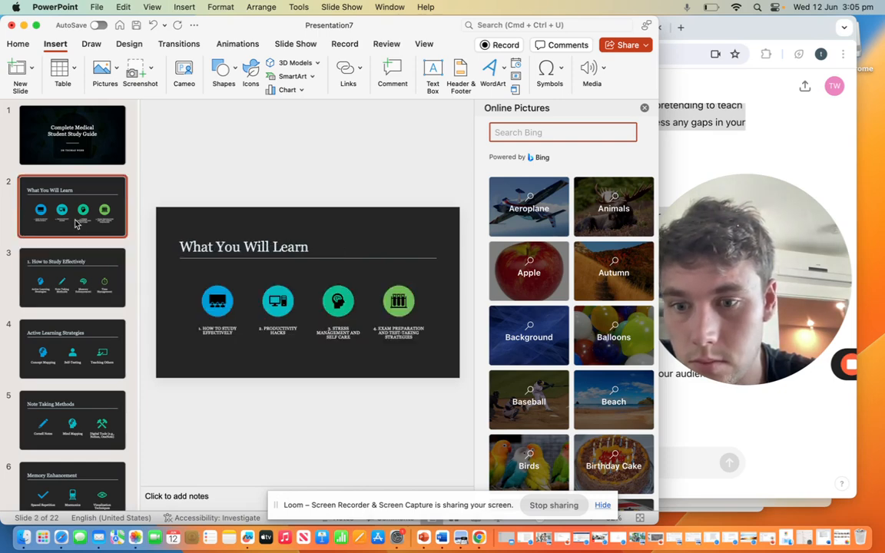
left_click(86, 338)
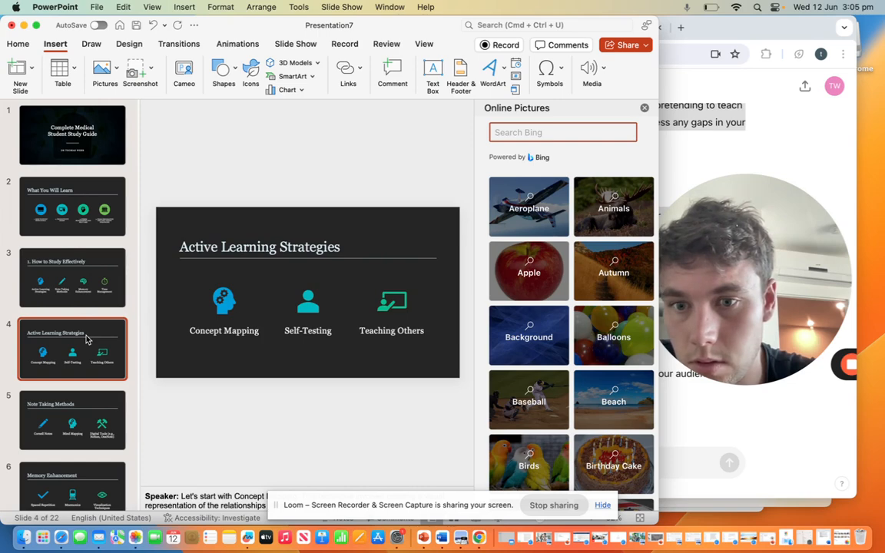
left_click(89, 419)
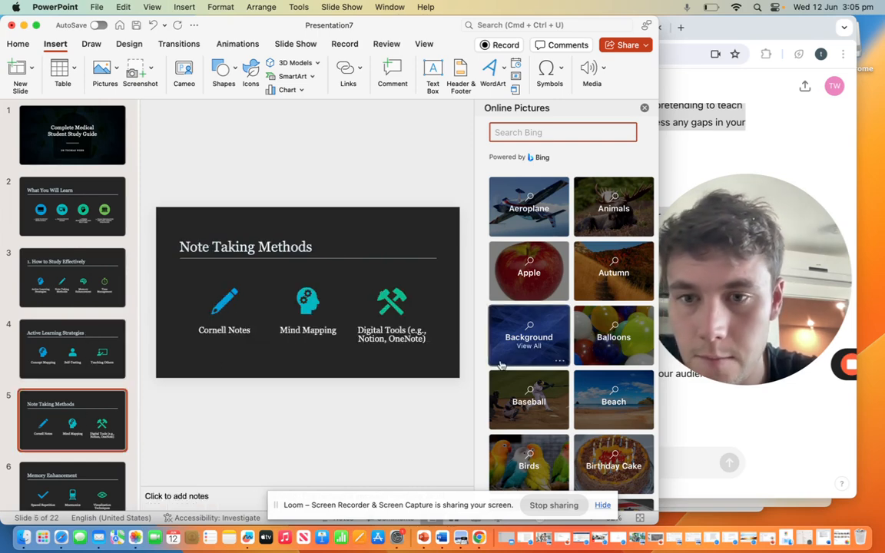
Step: Switch back to the ChatGPT conversation and ask it to repeat the script for the note taking methods section
left_click(771, 429)
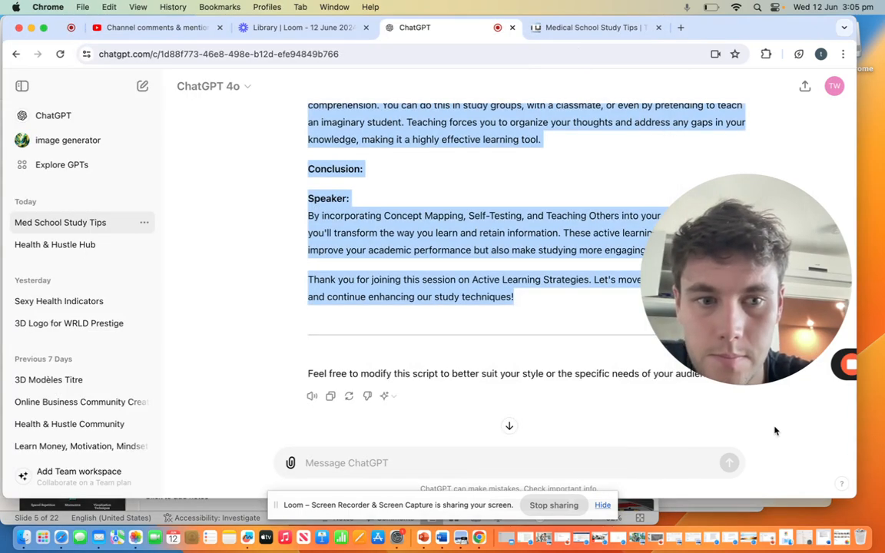
left_click(542, 307)
scroll(537, 271, "up", 3)
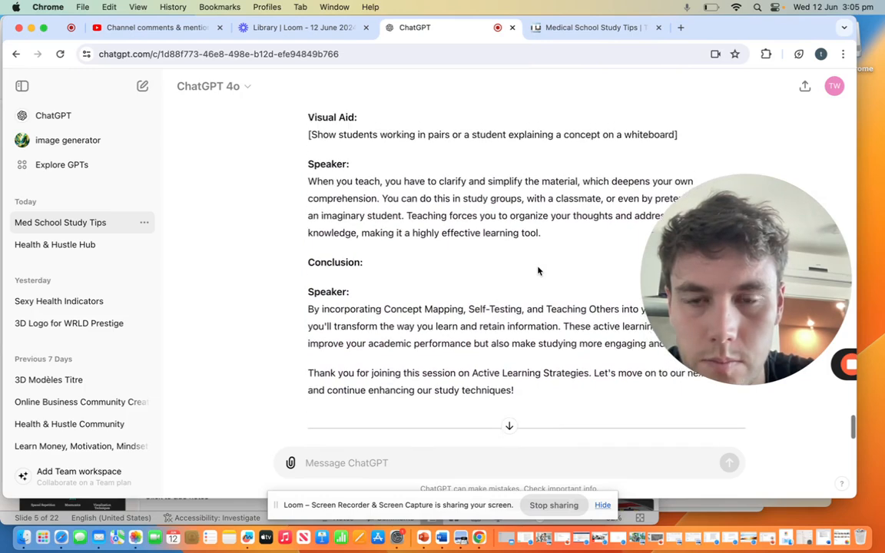
scroll(537, 270, "up", 5)
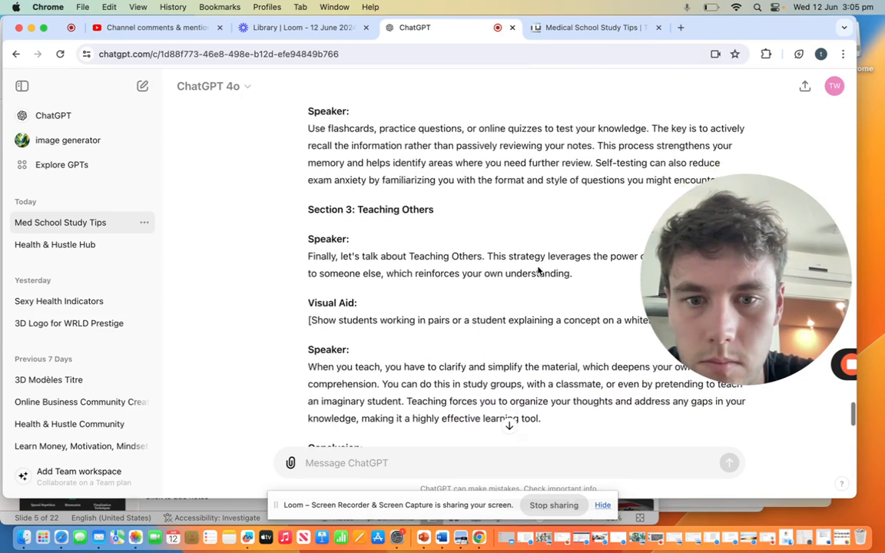
scroll(537, 271, "down", 9)
left_click(452, 453)
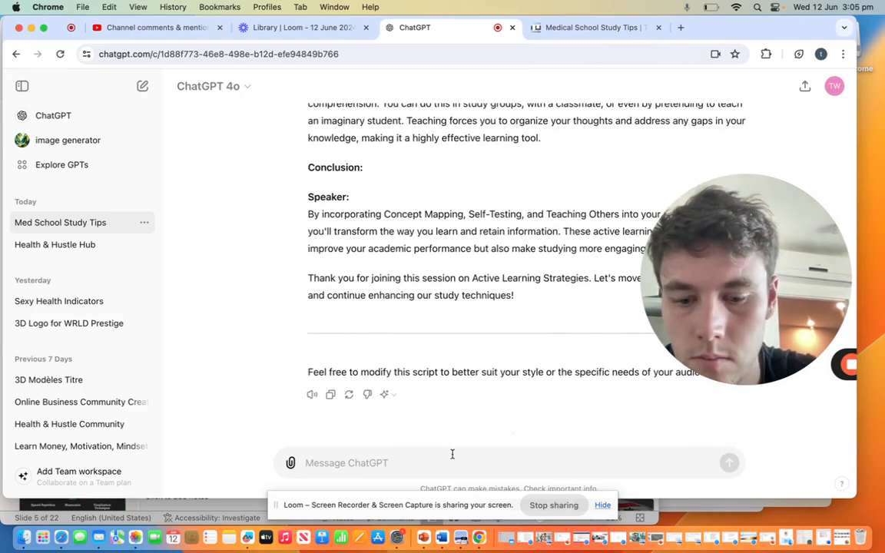
type("can yopu")
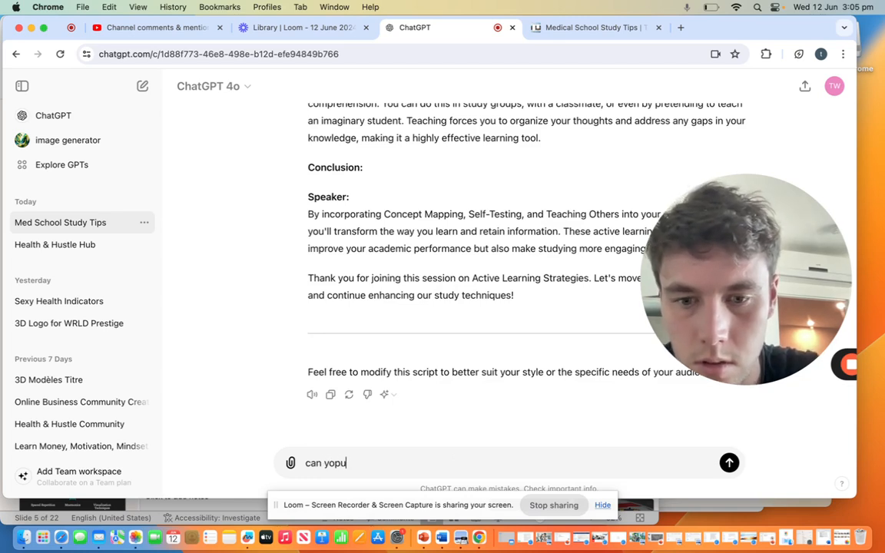
key("BackSpace")
key("BackSpace")
type("u repea")
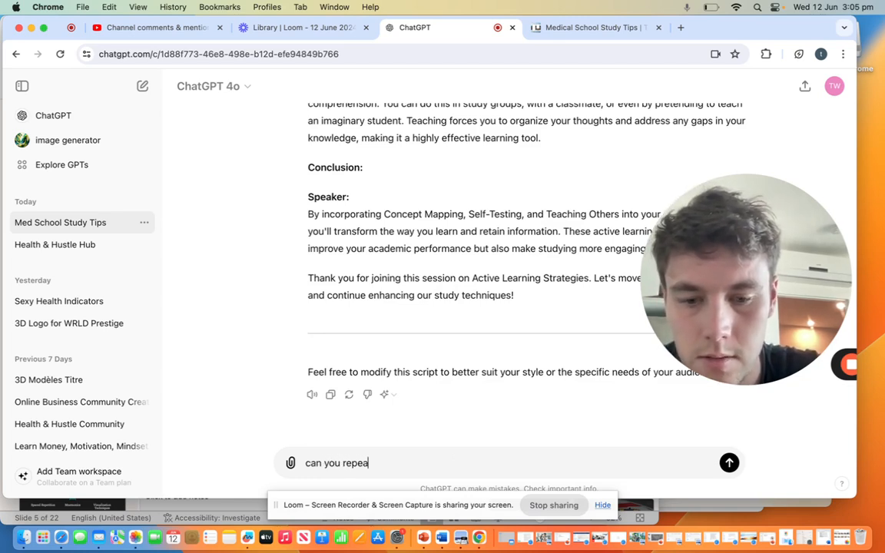
type("t this with")
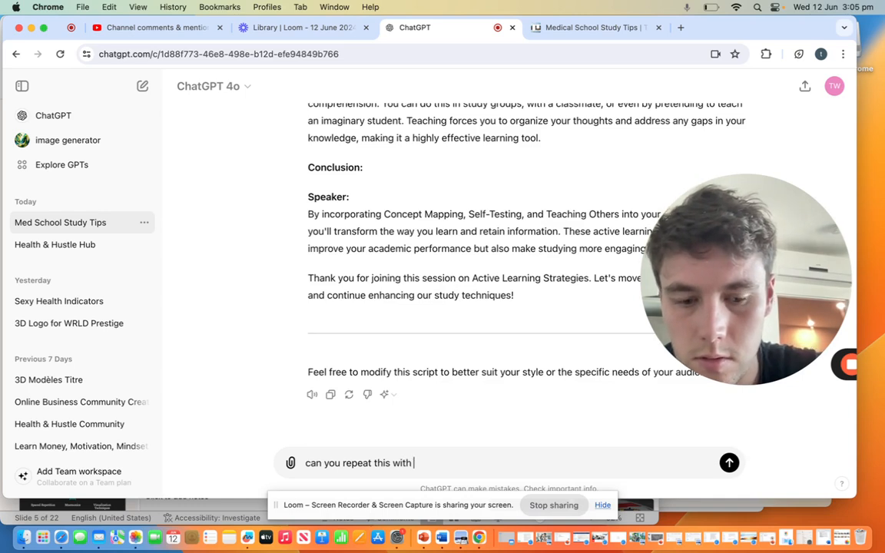
type(" notye takin")
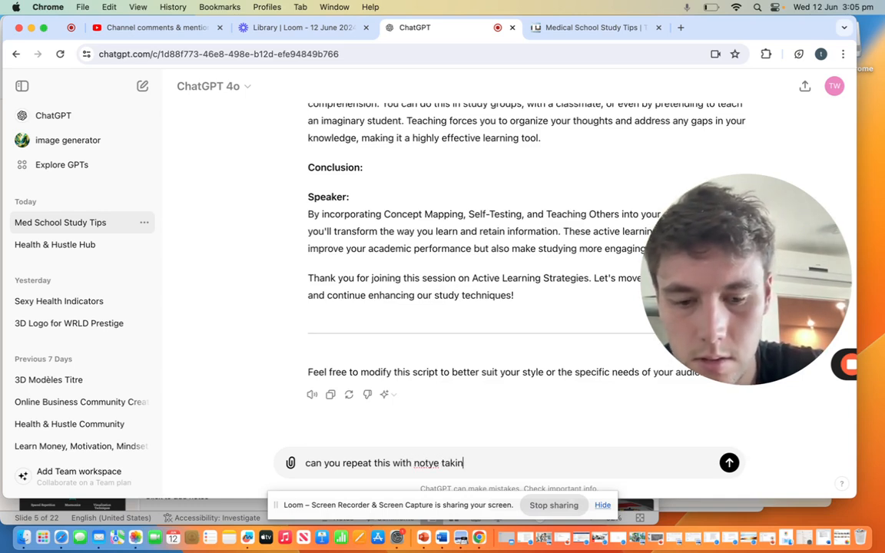
type("g methods s")
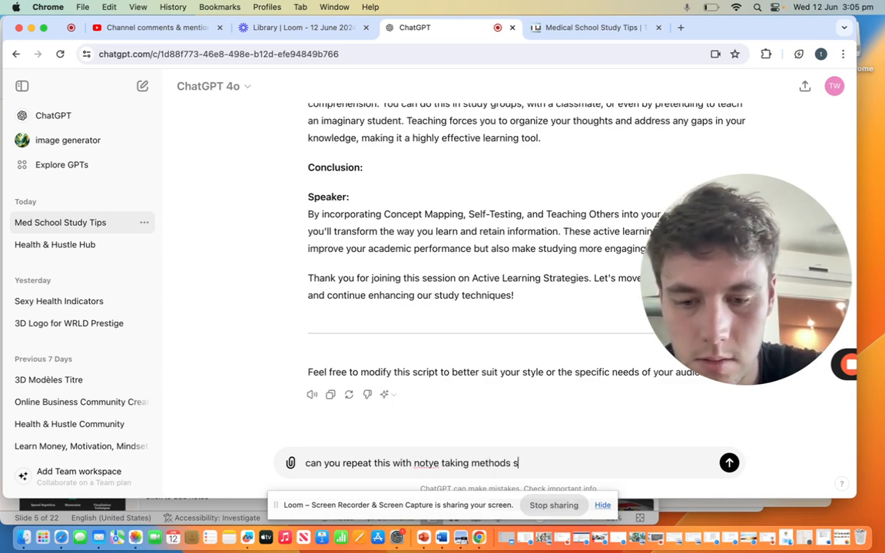
type("ection")
key("Return")
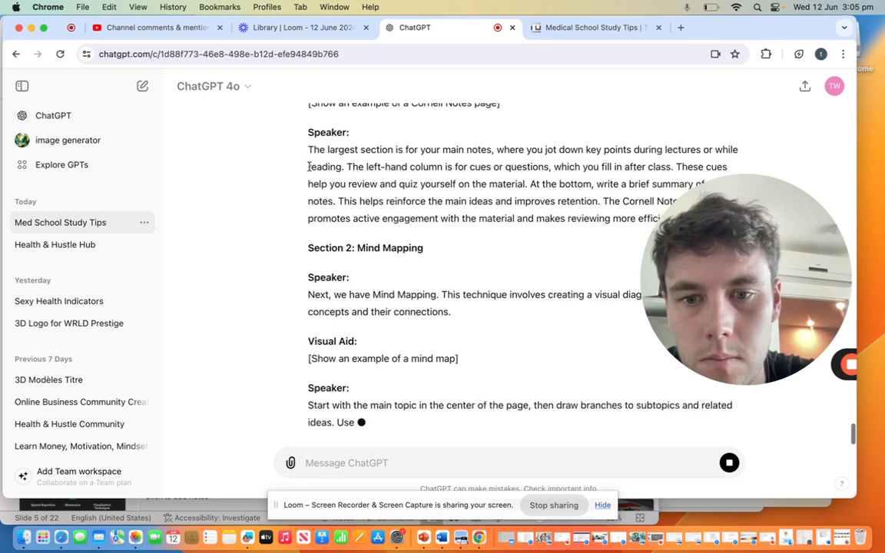
Step: Copy the Note-Taking Methods script from the introduction's welcome sentence through the closing thank-you paragraph
scroll(307, 164, "up", 3)
scroll(308, 167, "up", 1)
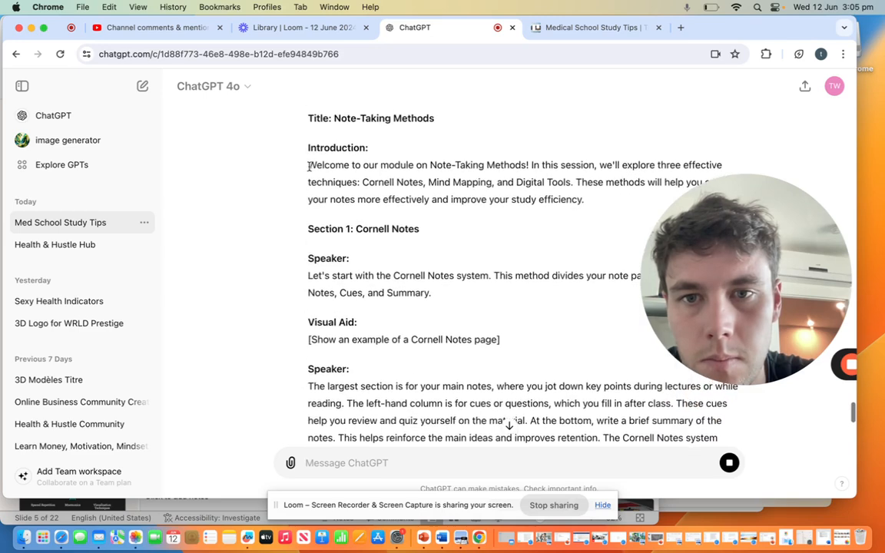
left_click_drag(308, 169, 514, 305)
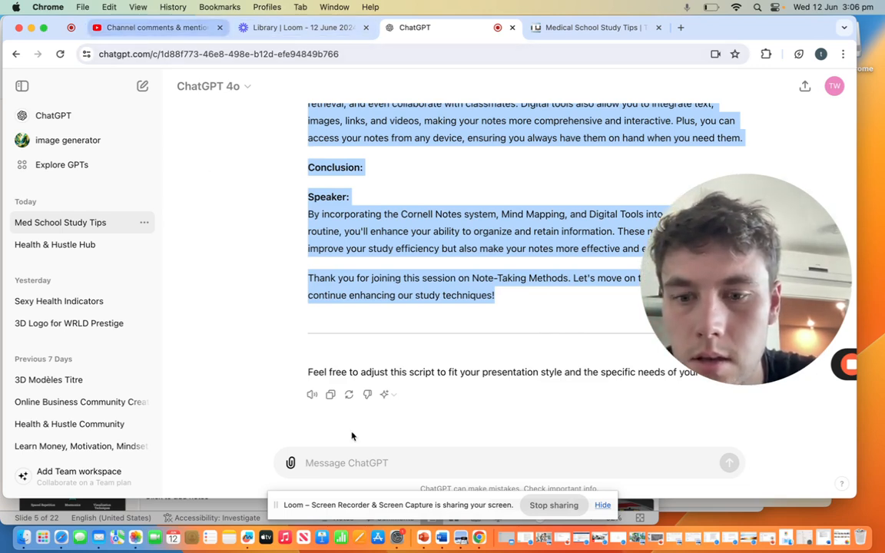
Step: Switch to PowerPoint and paste the copied script into the speaker notes of the Note Taking Methods slide
left_click(423, 537)
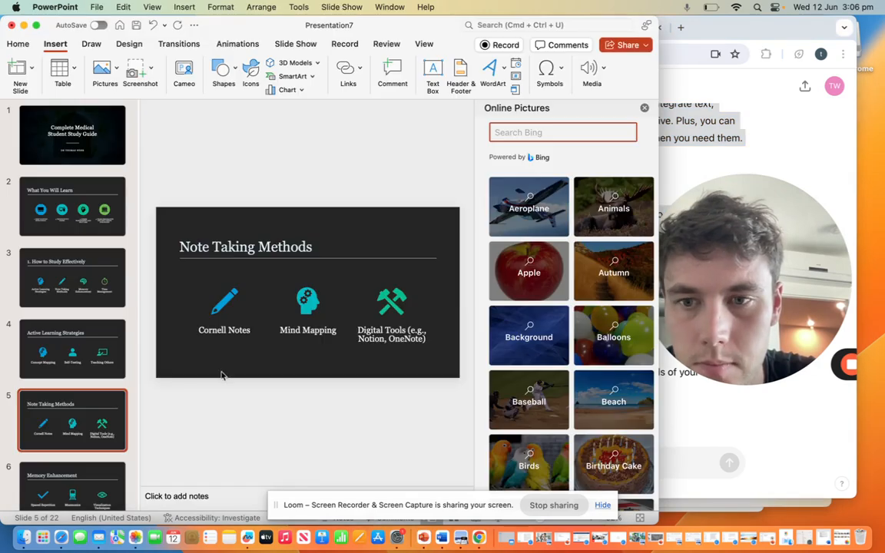
left_click(206, 497)
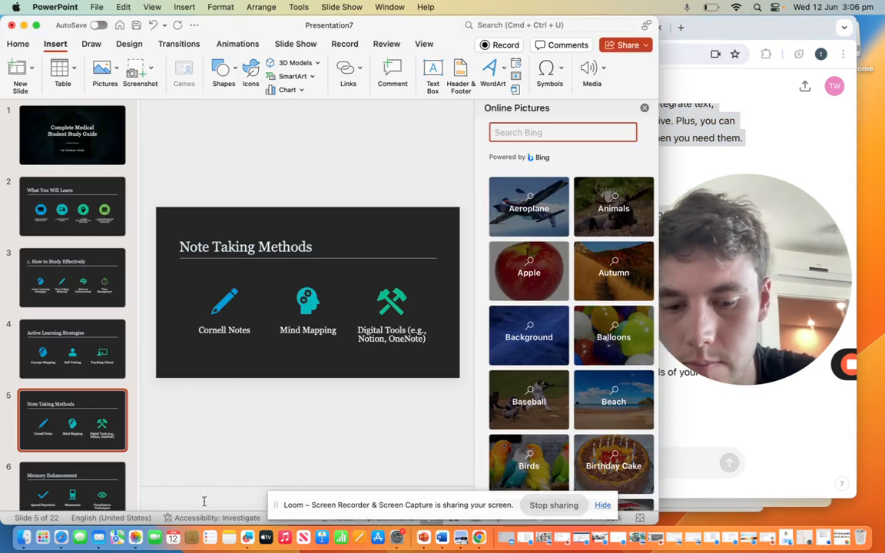
key("super+v")
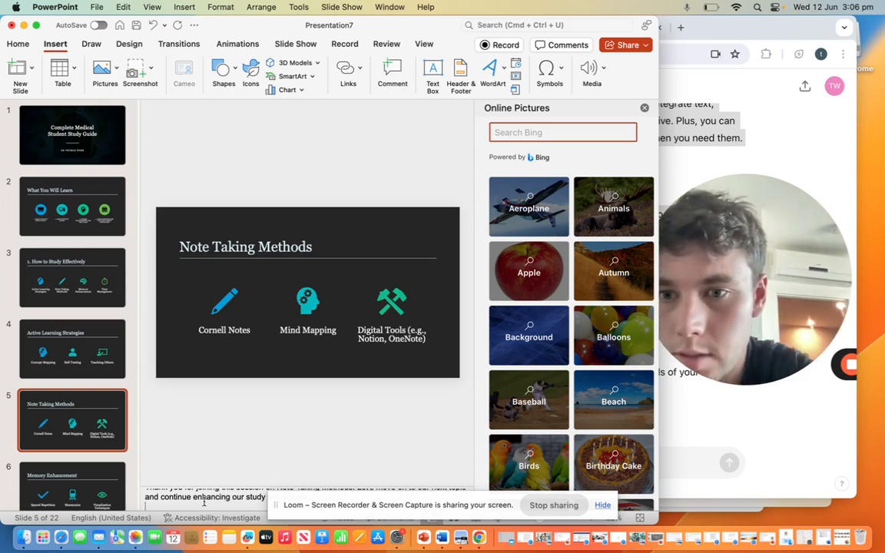
Step: Look back through slides 2 to 5 and their speaker notes, then go to the Memory Enhancement slide
left_click(63, 194)
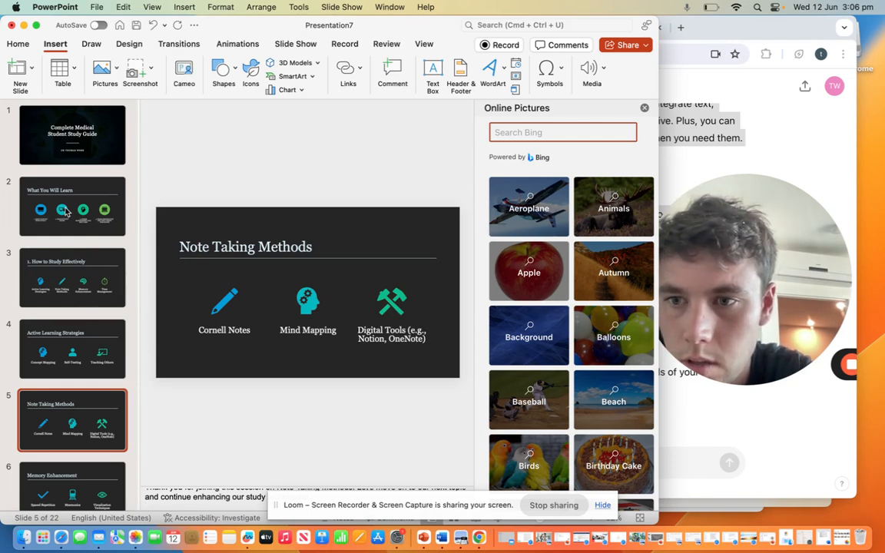
left_click(70, 266)
left_click(81, 345)
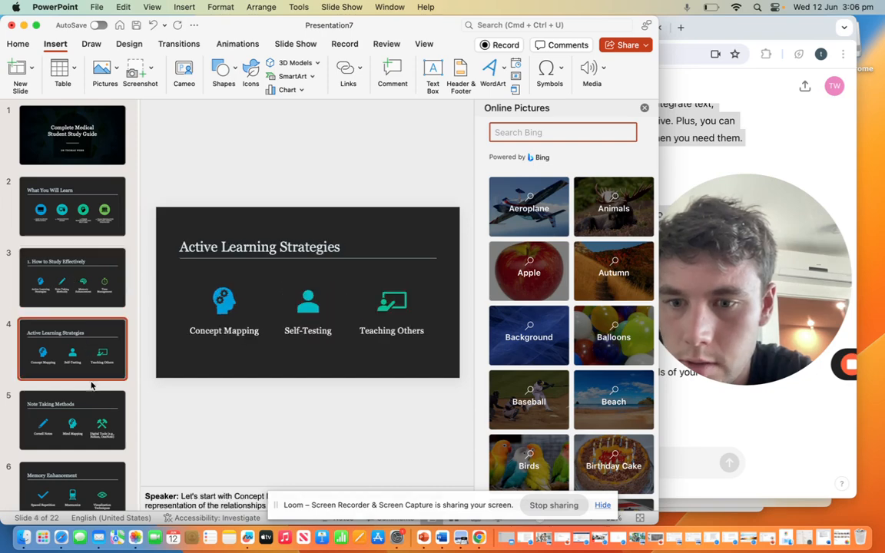
left_click(93, 407)
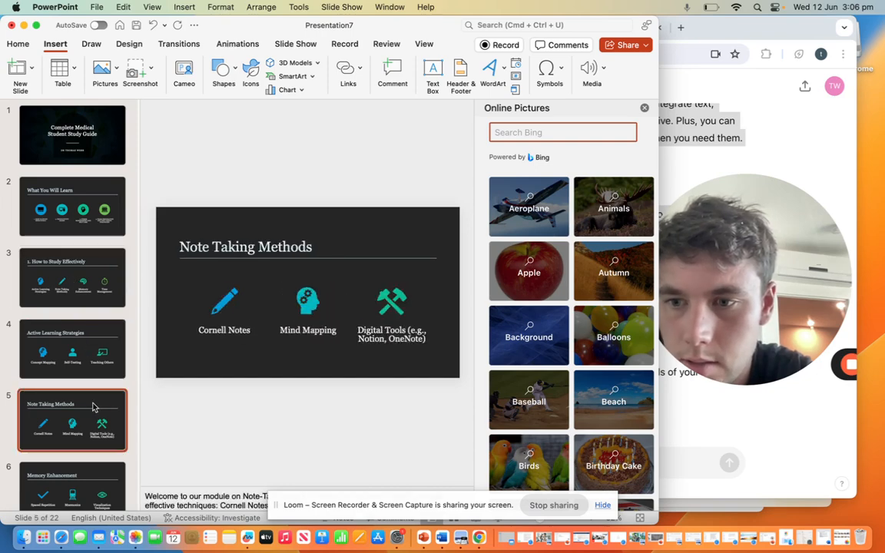
left_click(88, 344)
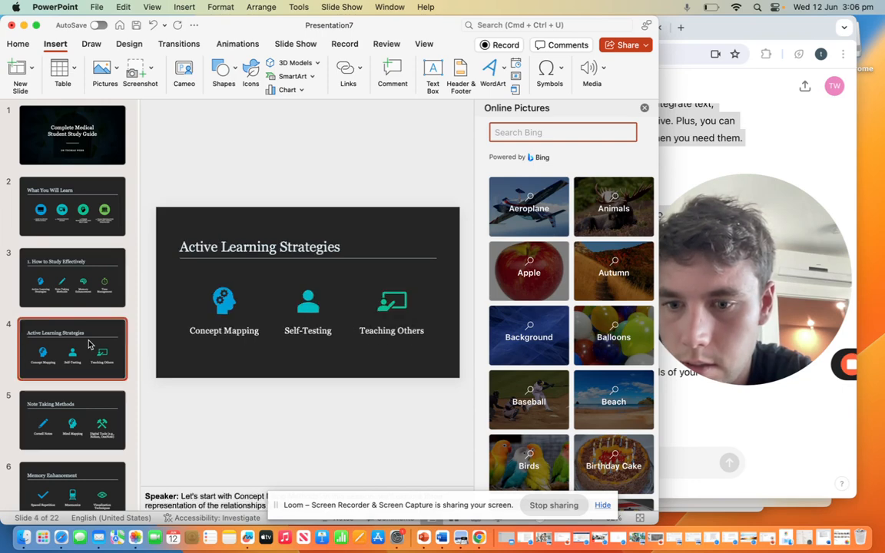
left_click(76, 278)
left_click(77, 320)
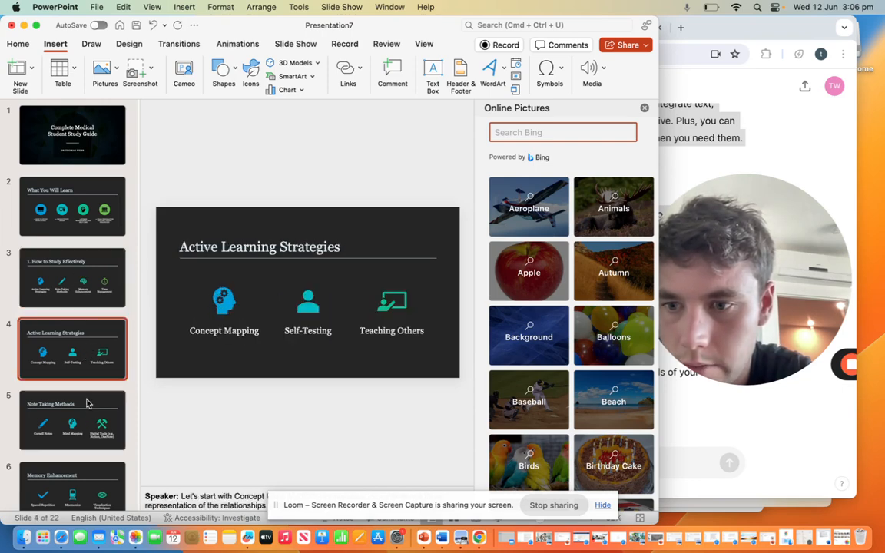
left_click(90, 425)
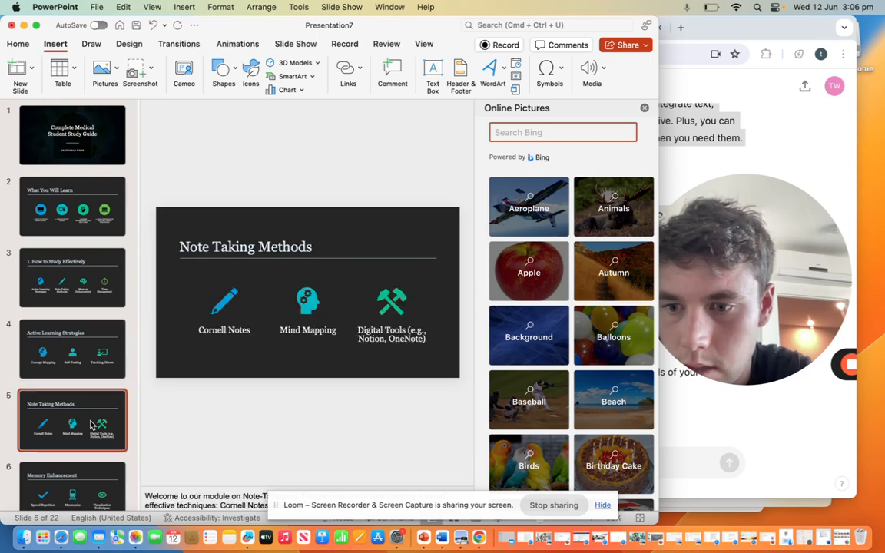
scroll(89, 423, "down", 3)
left_click(84, 405)
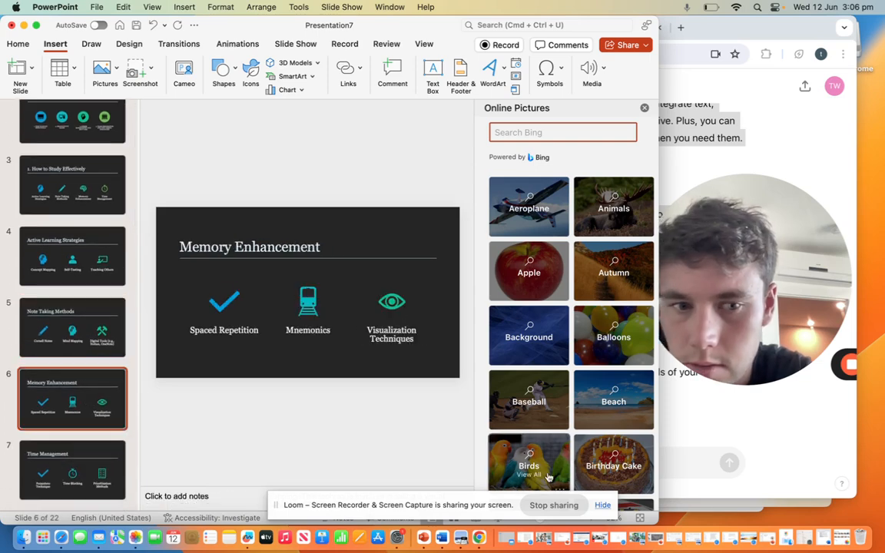
Step: Switch to the ChatGPT conversation and ask it to do the same with the memory enhancement section
left_click(716, 367)
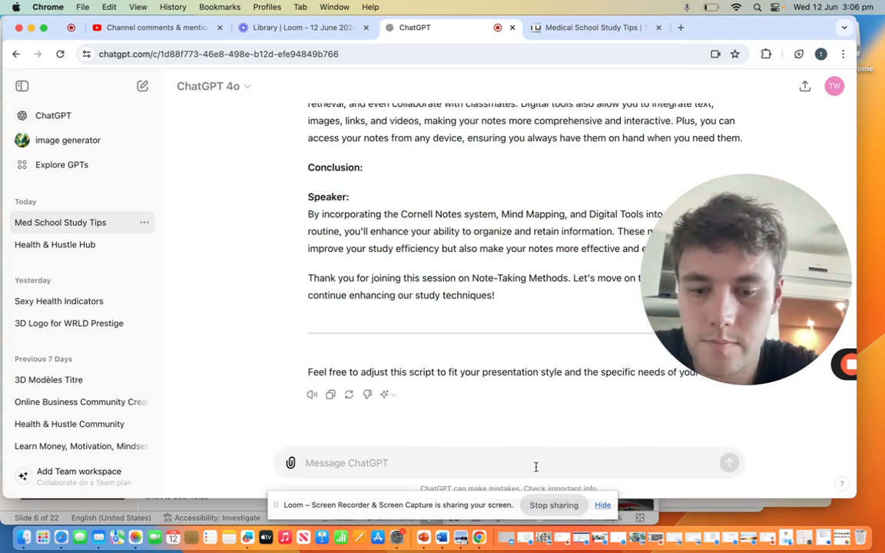
left_click(536, 466)
type("d")
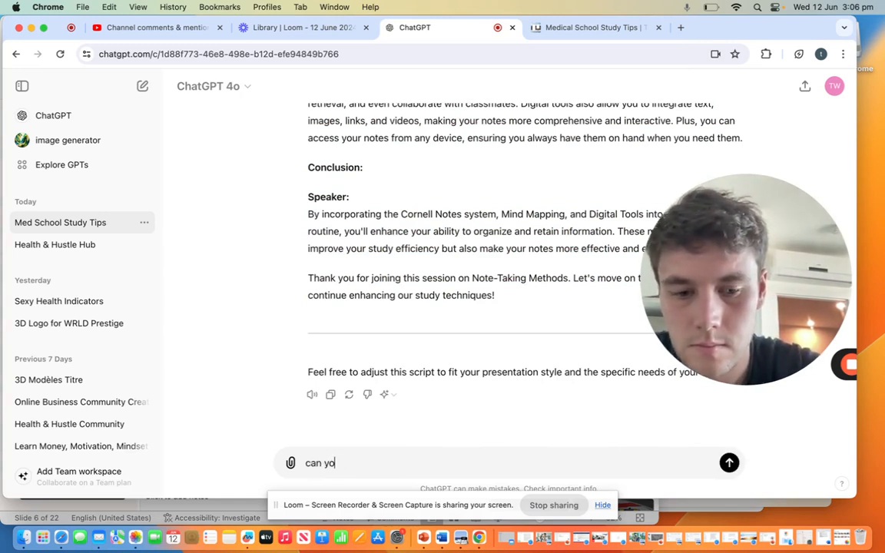
type("an you do the same with mem")
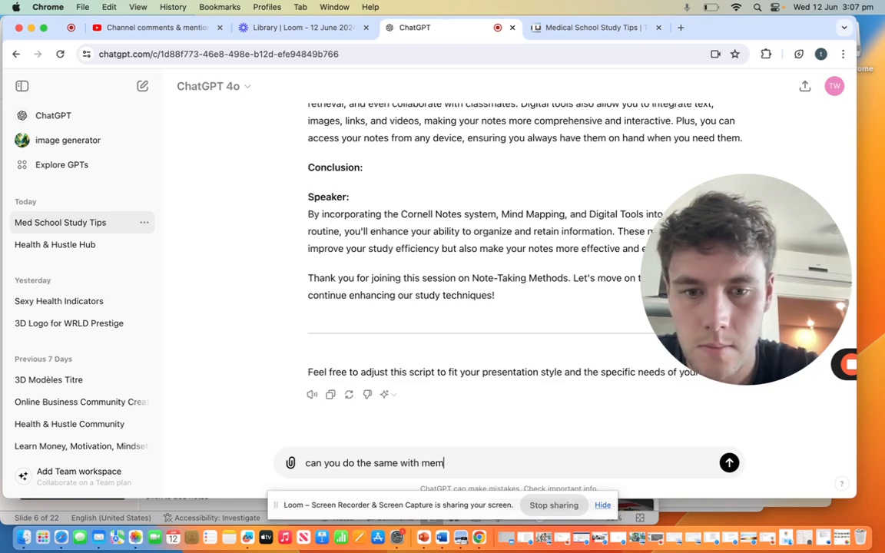
type("ory enhancem")
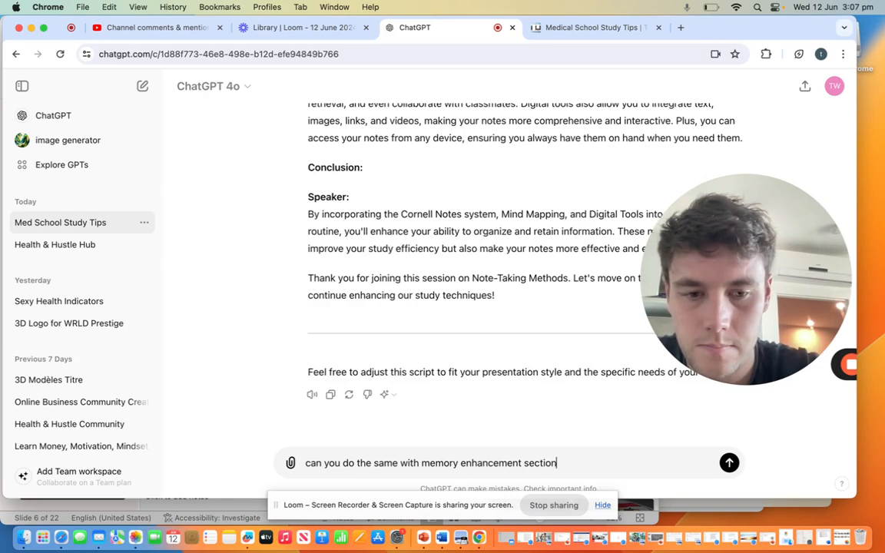
type("ent section")
key("Return")
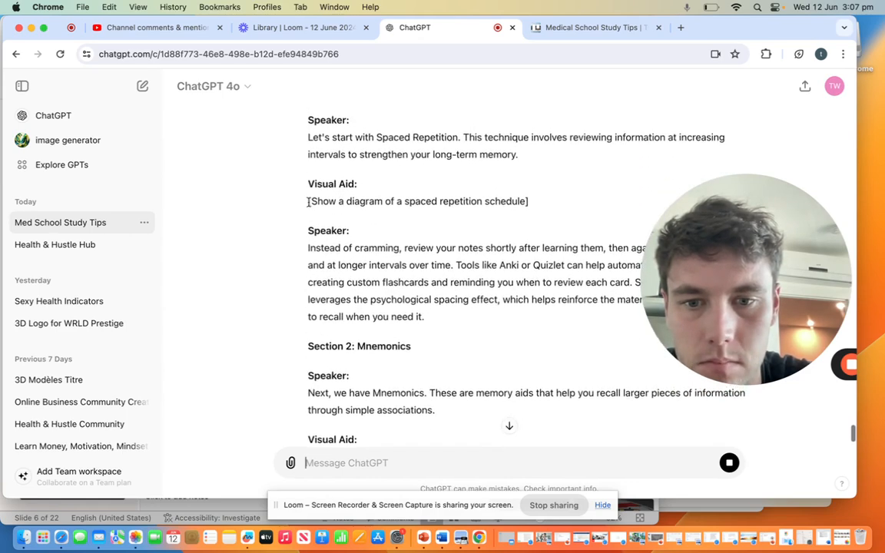
Step: Copy the Memory Enhancement script from introduction through closing thank-you into that slide's speaker notes in PowerPoint, and go to the Time Management slide
scroll(308, 202, "up", 3)
scroll(308, 202, "up", 3)
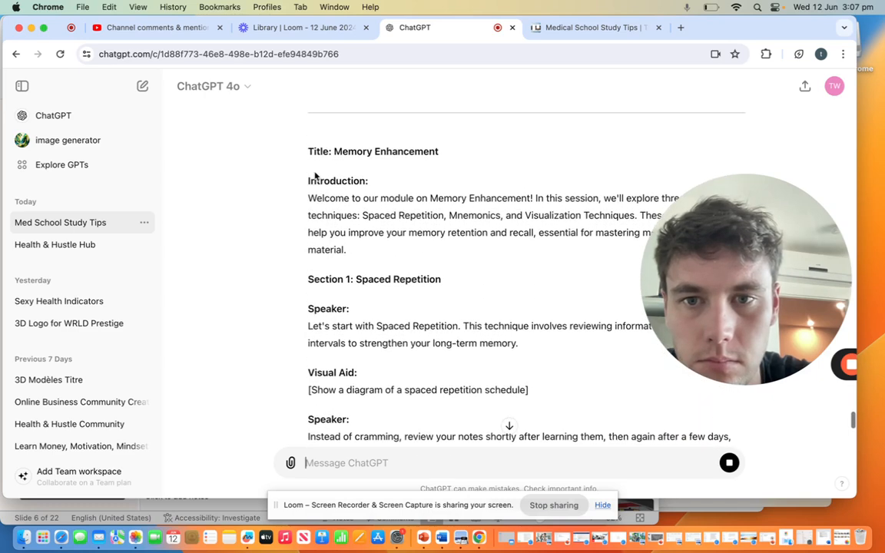
left_click_drag(308, 185, 516, 327)
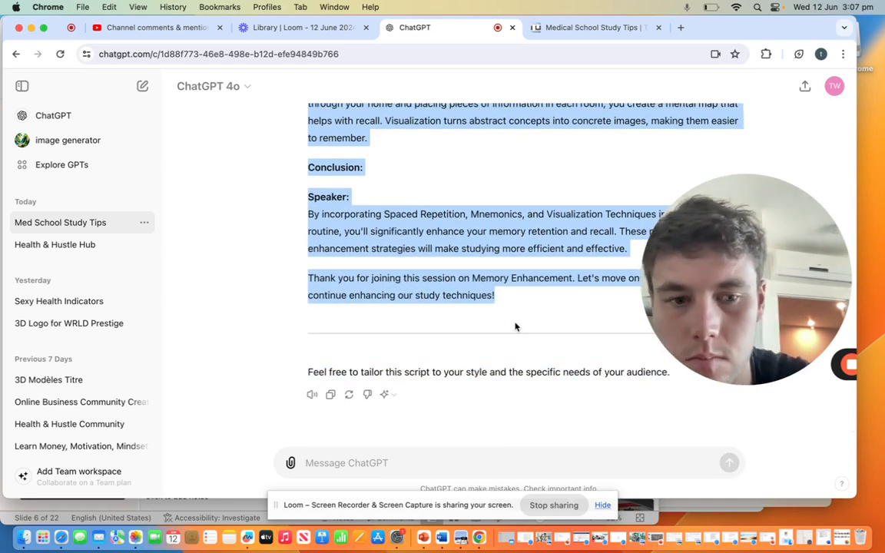
left_click(424, 537)
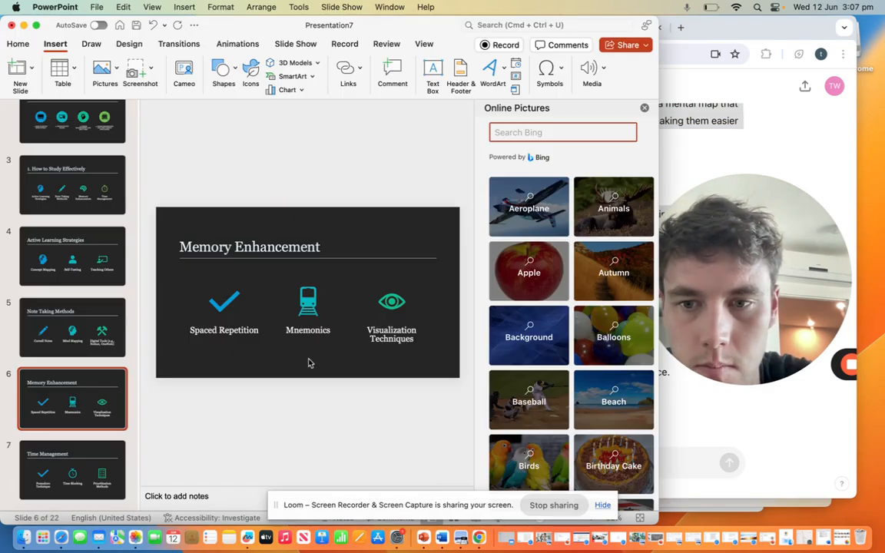
left_click(199, 494)
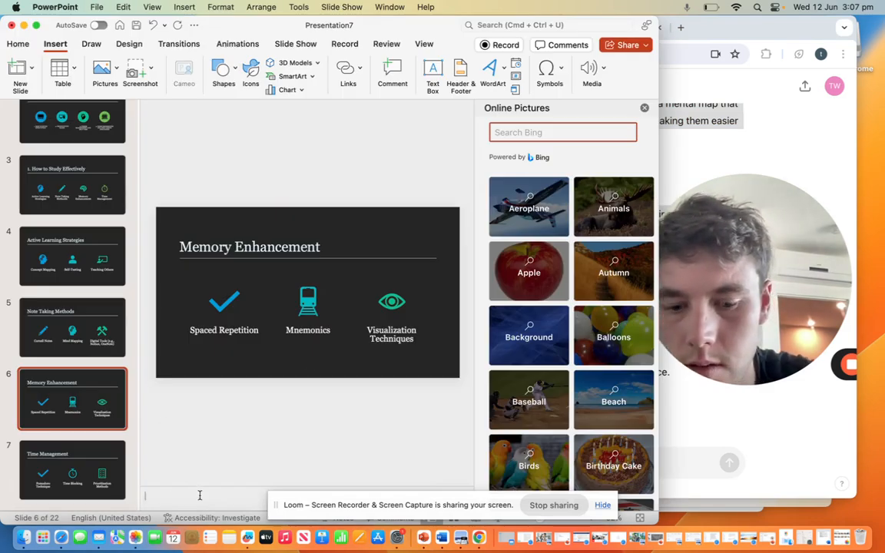
key("super+v")
left_click(43, 464)
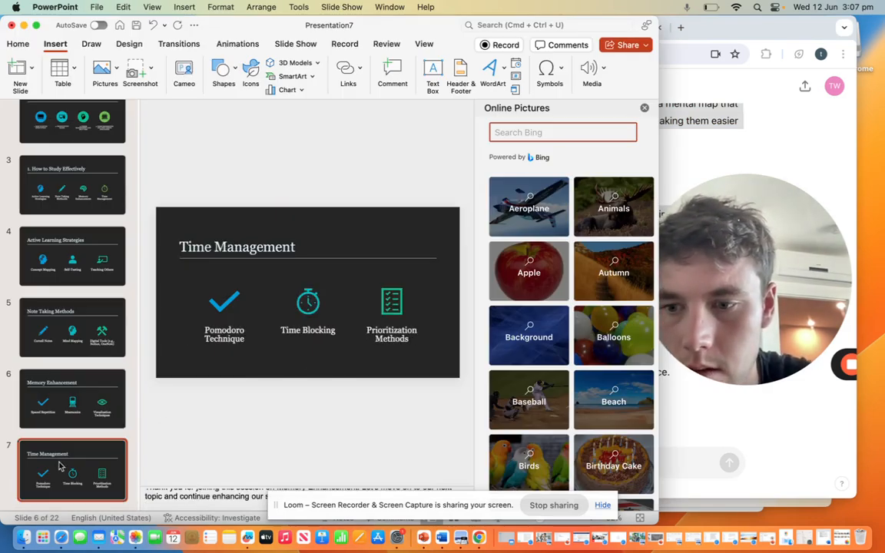
Step: Switch back to ChatGPT and ask for the same with time management, written clearly in bullet points
left_click(725, 421)
left_click(422, 452)
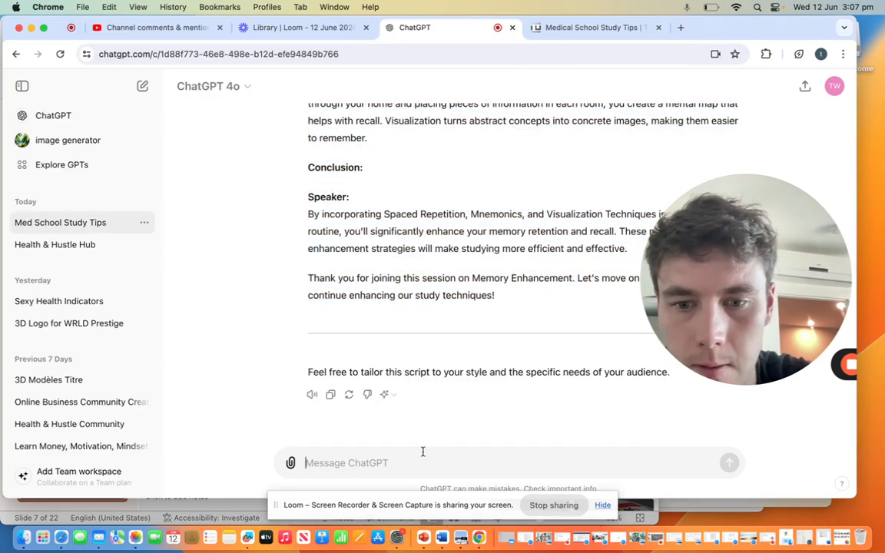
type("Can yopu")
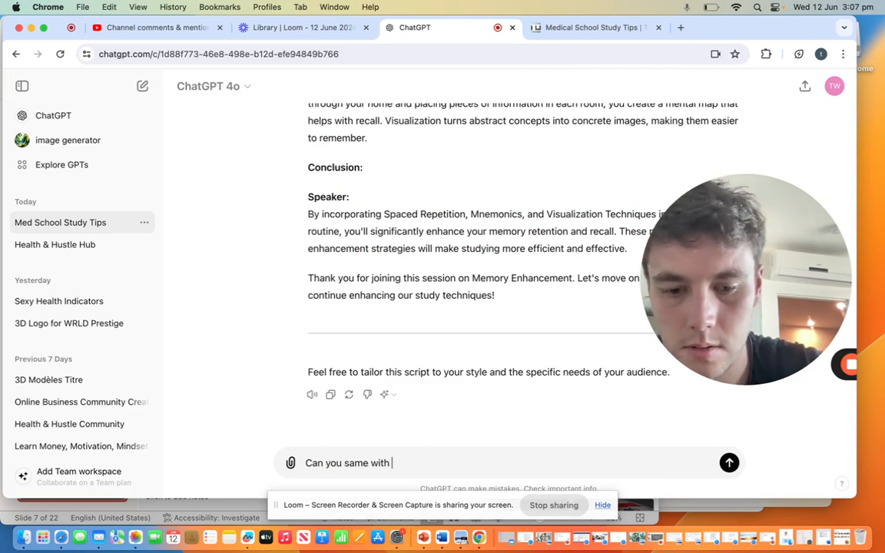
type("gement. write it in bullet poi")
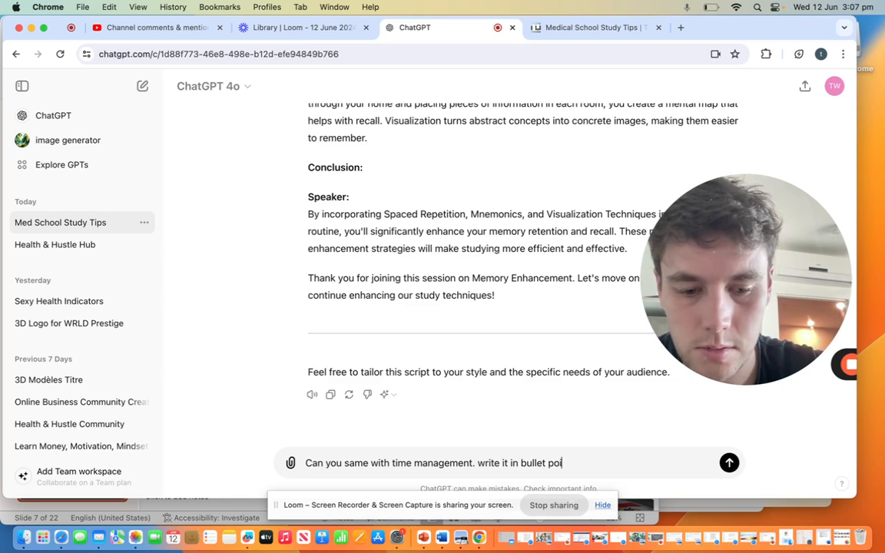
type("nts please clea")
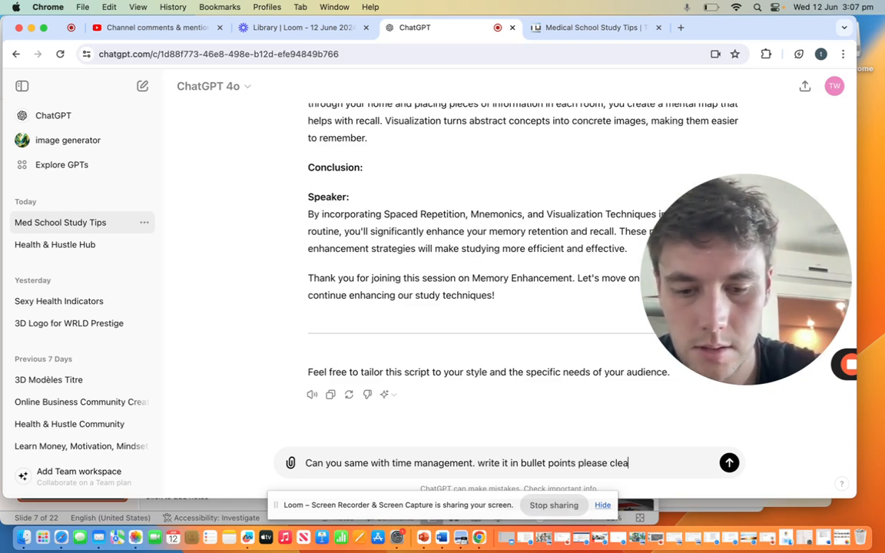
type("rluy")
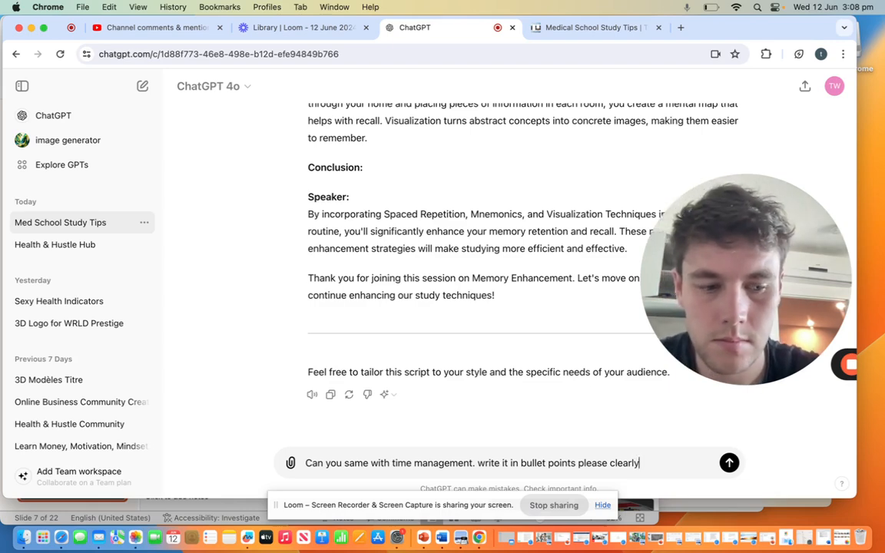
key("Return")
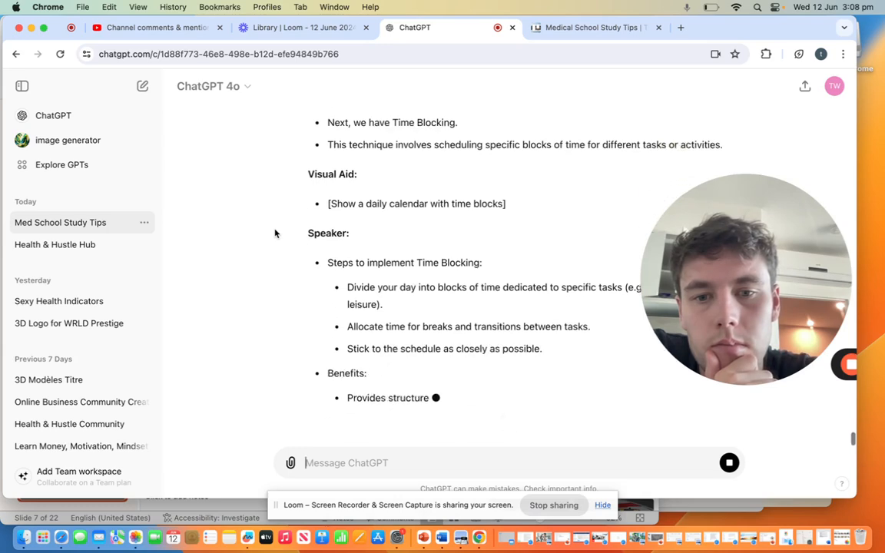
Step: Copy the Time Management script from introduction through closing thank-you into that slide's speaker notes in PowerPoint, and go to the Productivity Hacks slide
scroll(274, 233, "up", 5)
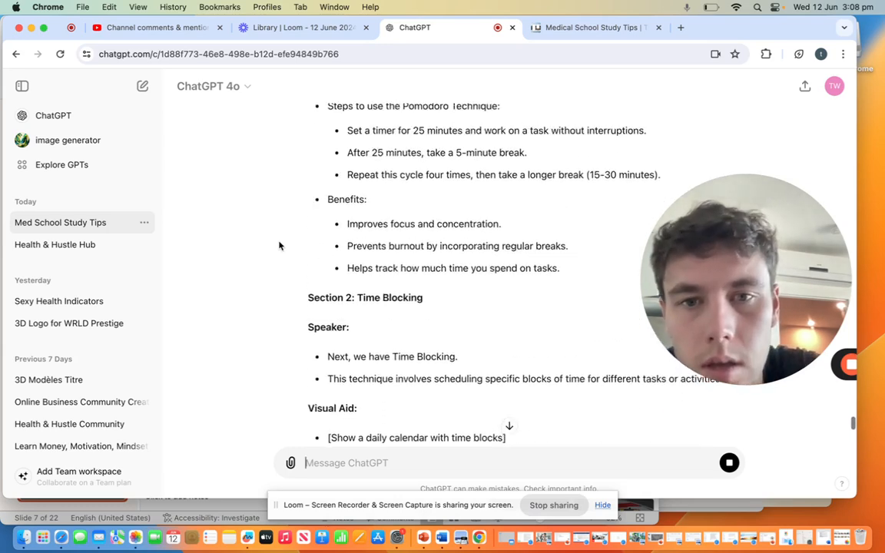
scroll(279, 246, "up", 5)
scroll(286, 209, "up", 2)
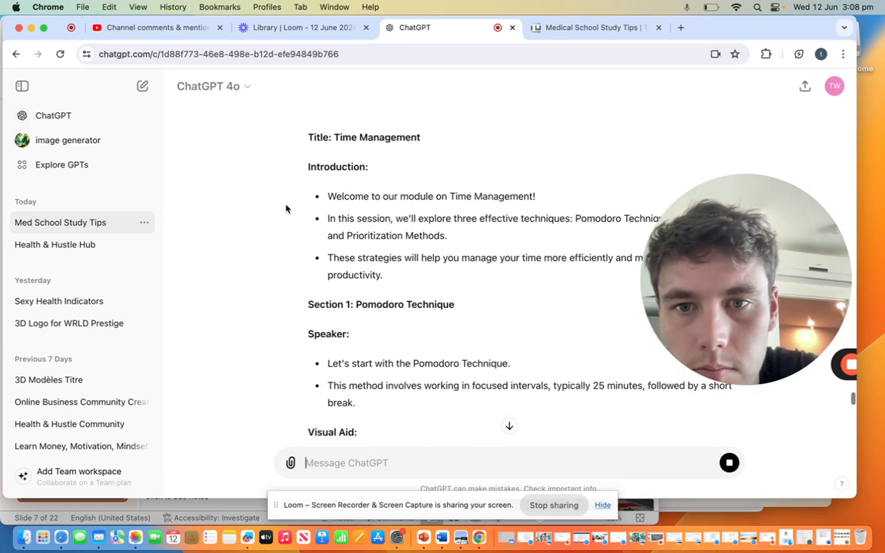
left_click_drag(308, 167, 517, 280)
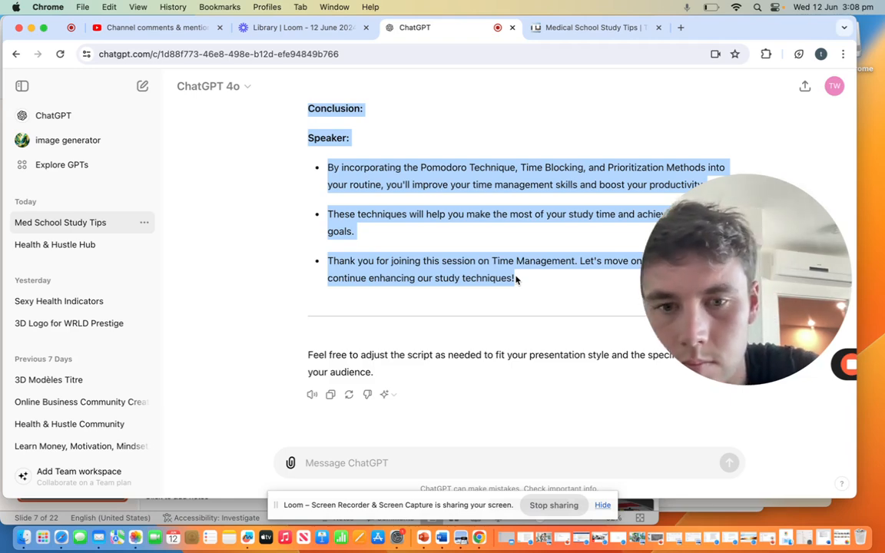
left_click(422, 538)
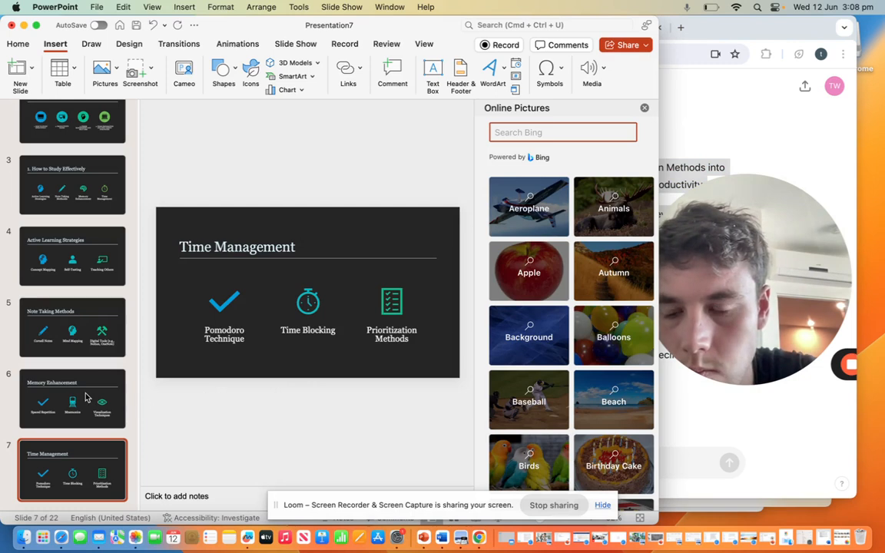
scroll(86, 397, "down", 5)
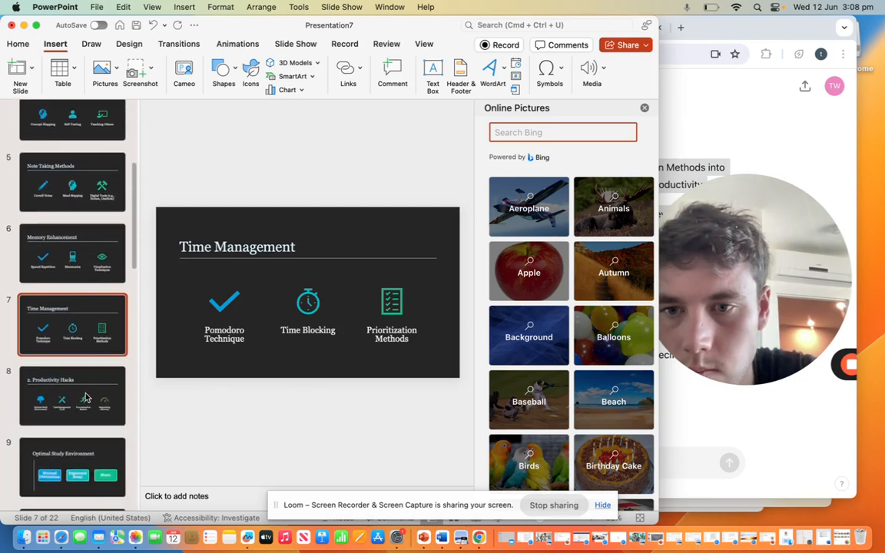
left_click(206, 492)
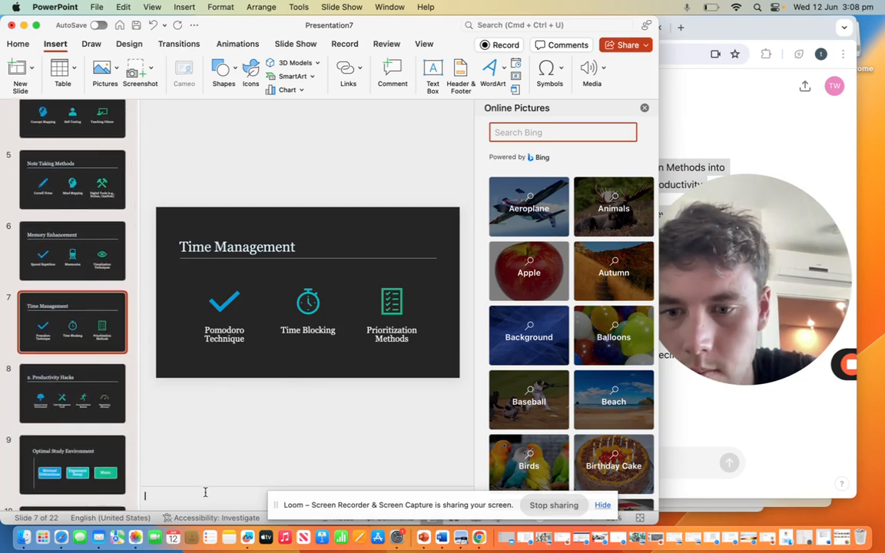
key("super+v")
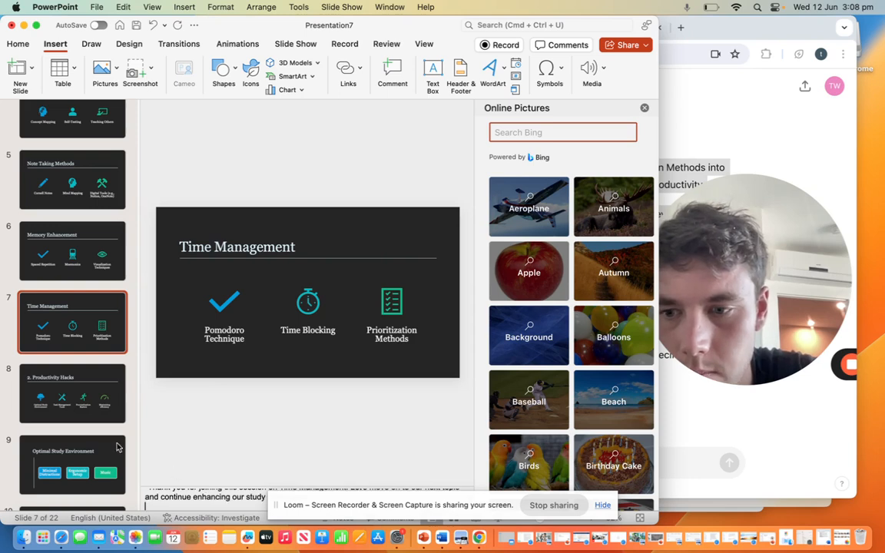
left_click(81, 388)
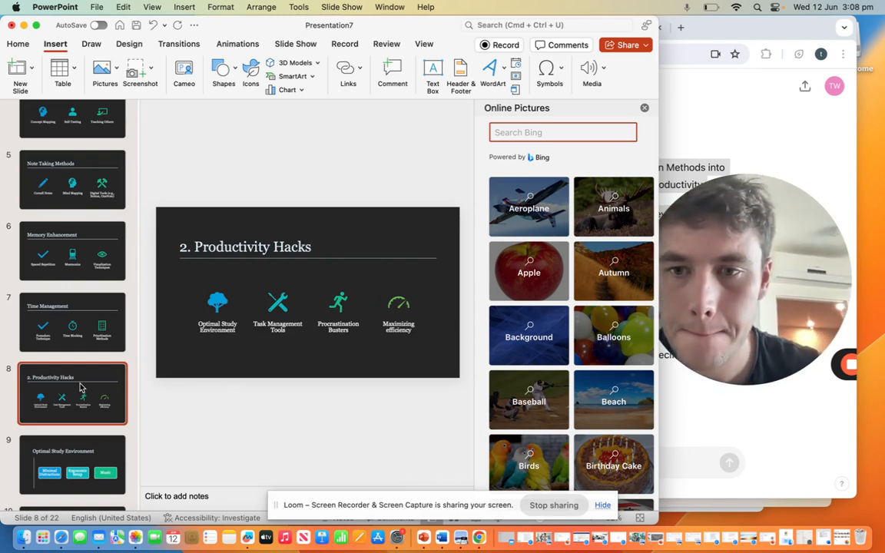
Step: Switch back to ChatGPT and ask it to repeat the same with optimal study environment, concise in bullet points and with the speaker bit removed
left_click(709, 412)
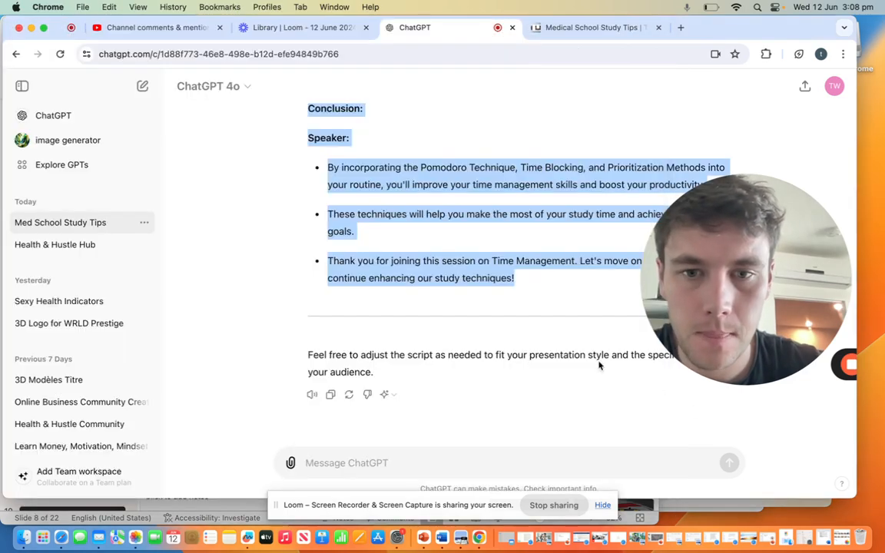
scroll(478, 317, "up", 2)
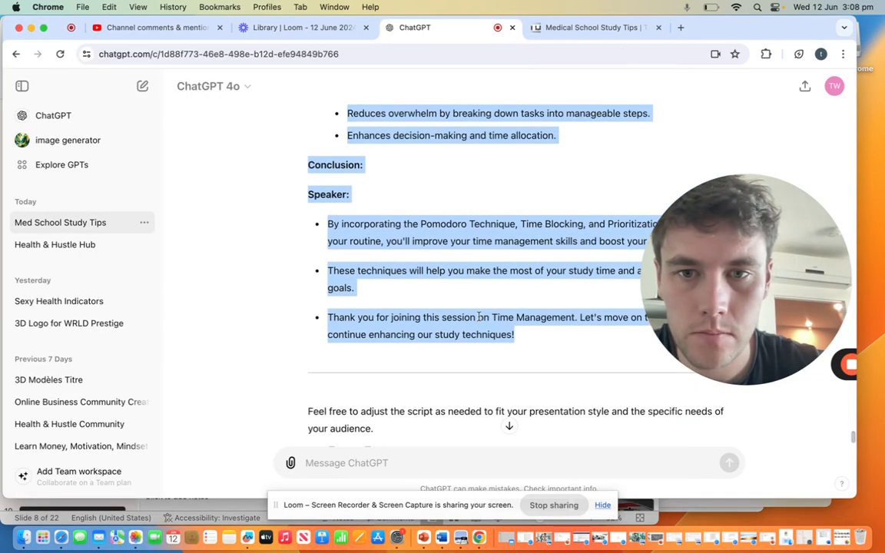
scroll(478, 317, "up", 5)
scroll(478, 317, "down", 6)
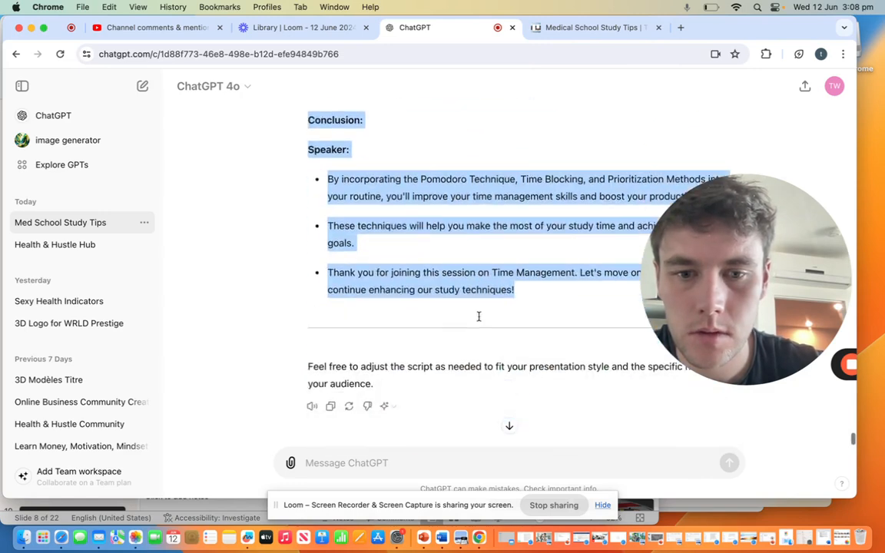
left_click(432, 463)
type("can you repea")
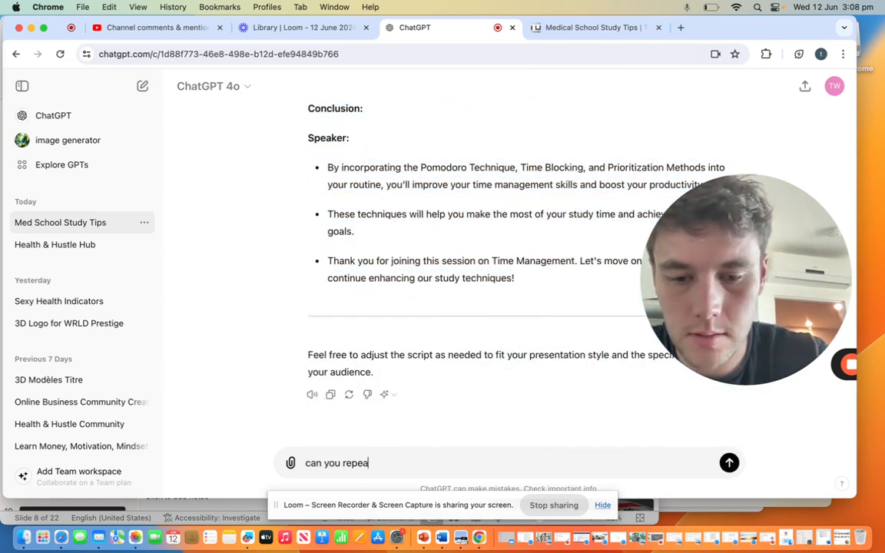
type("t the saem ")
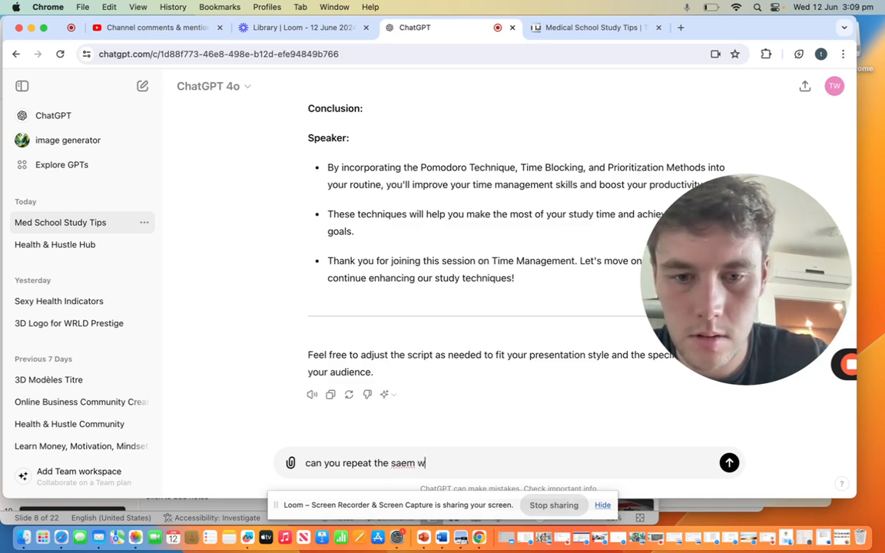
type("wi")
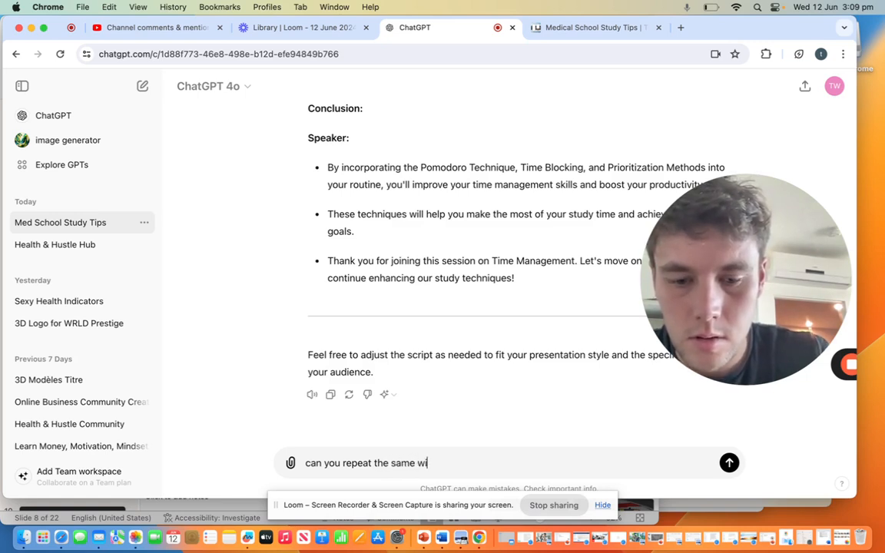
type("th")
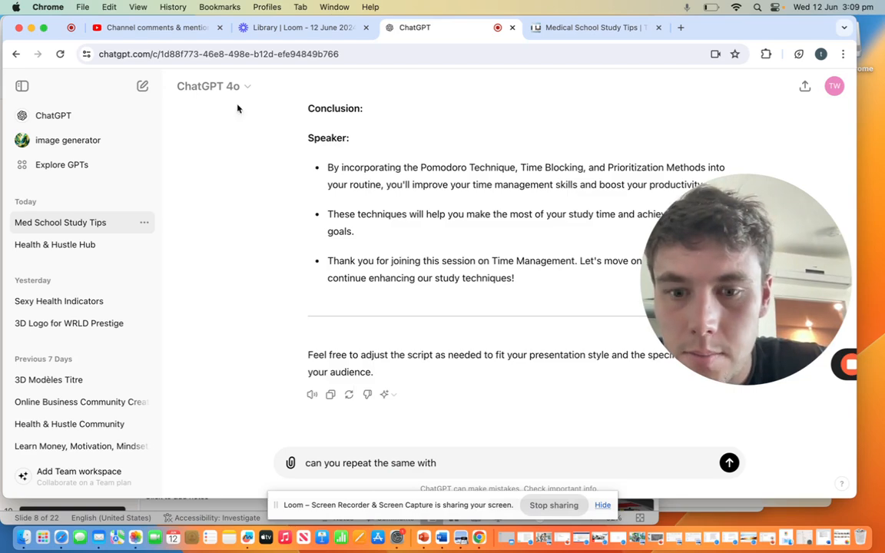
left_click(235, 504)
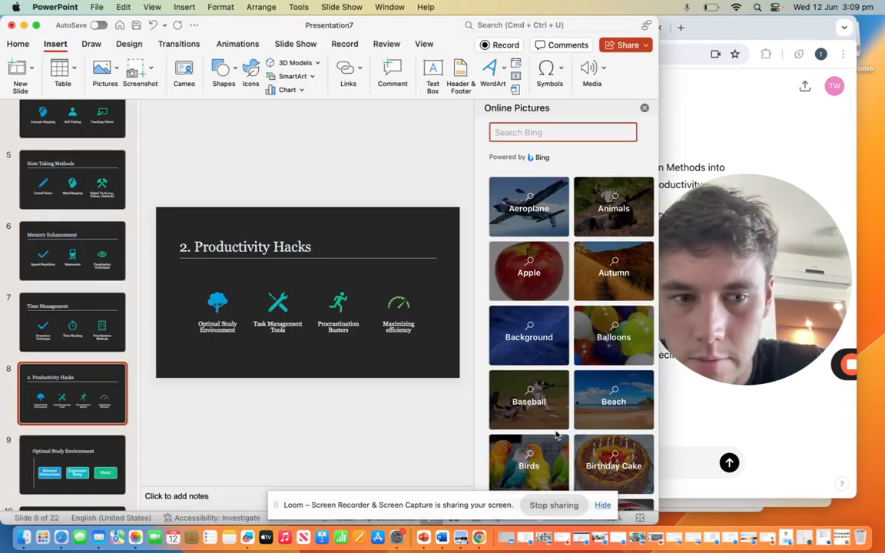
key("super+Tab")
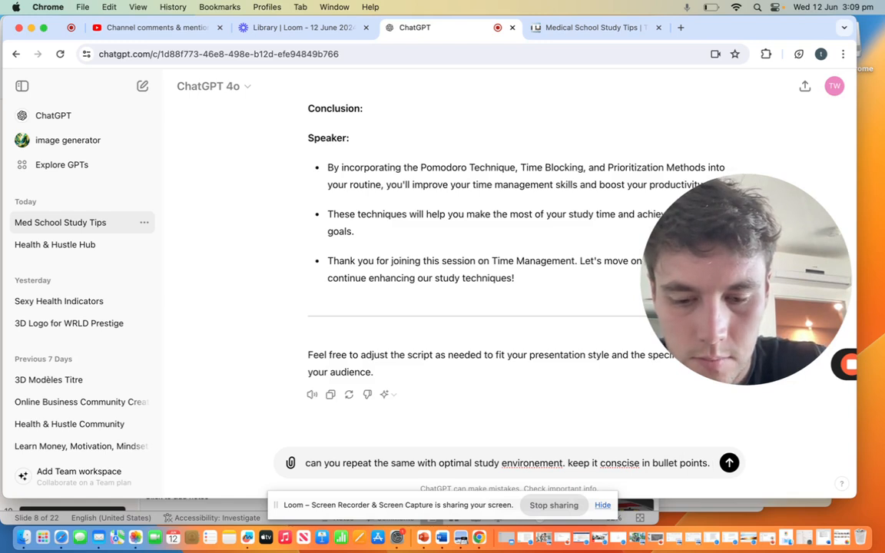
type("remove speaker bit")
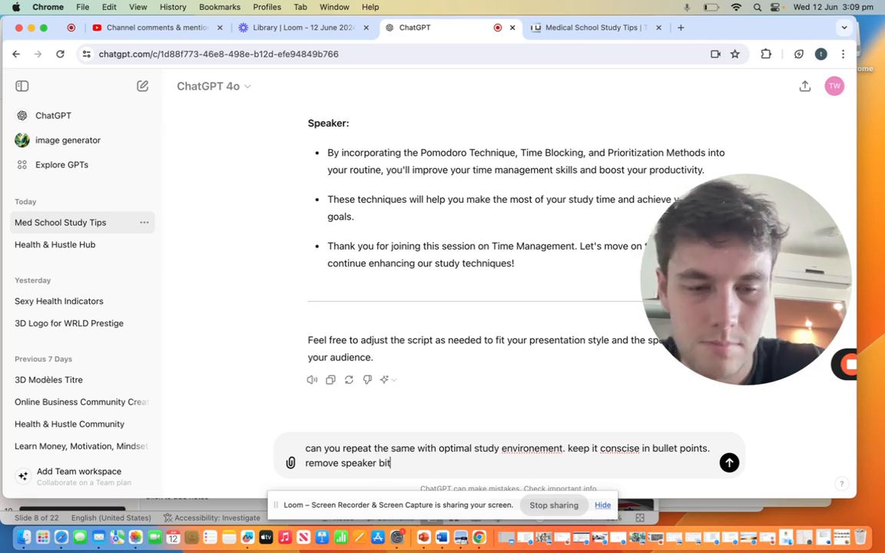
key("Return")
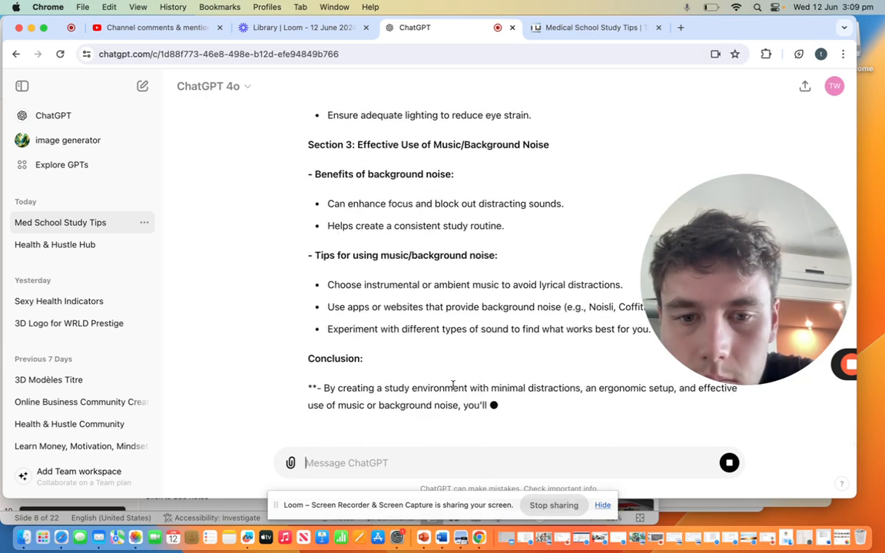
Step: Copy the Optimal Study Environment script from introduction through closing thank-you into that slide's speaker notes in PowerPoint, and go to the Task Management Tools slide
scroll(361, 222, "up", 10)
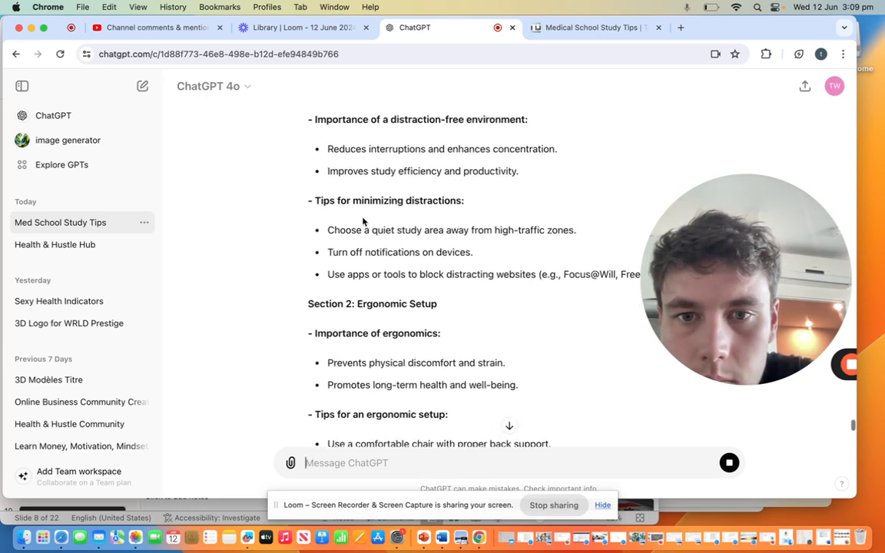
scroll(362, 221, "up", 3)
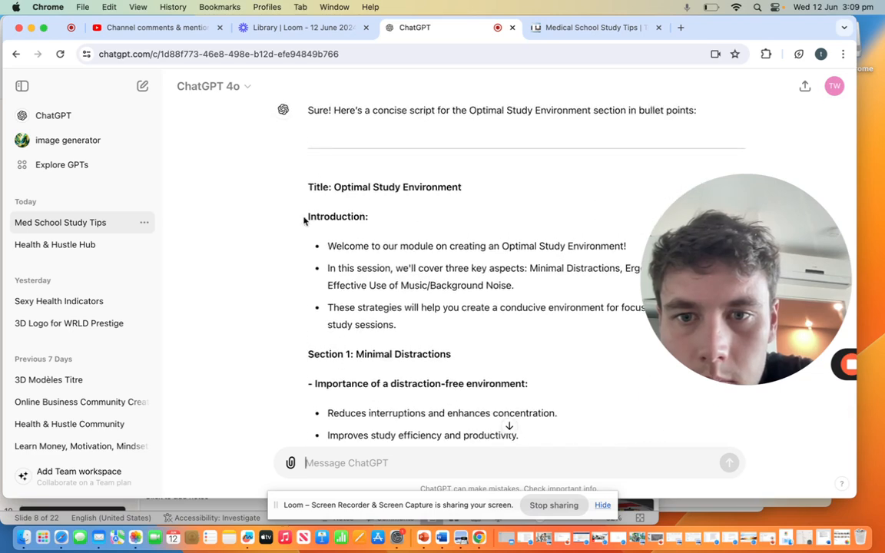
left_click_drag(306, 221, 528, 278)
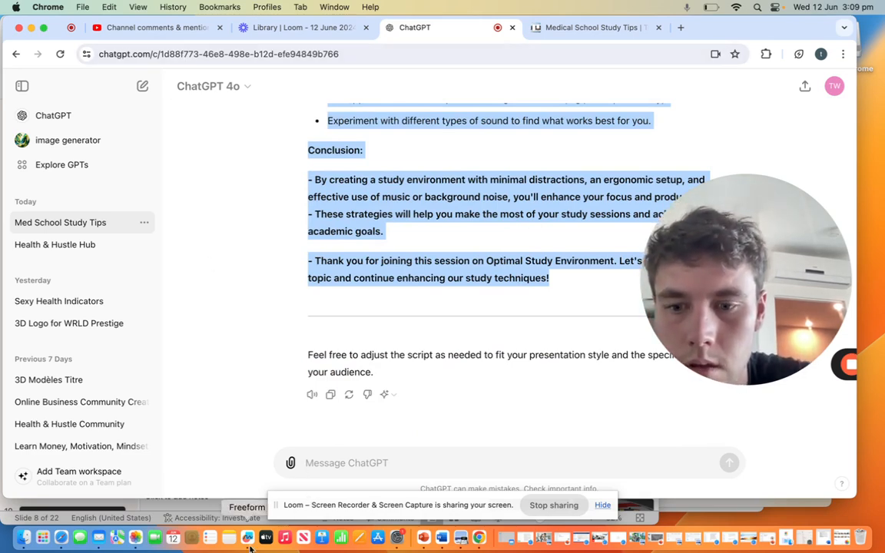
left_click(424, 541)
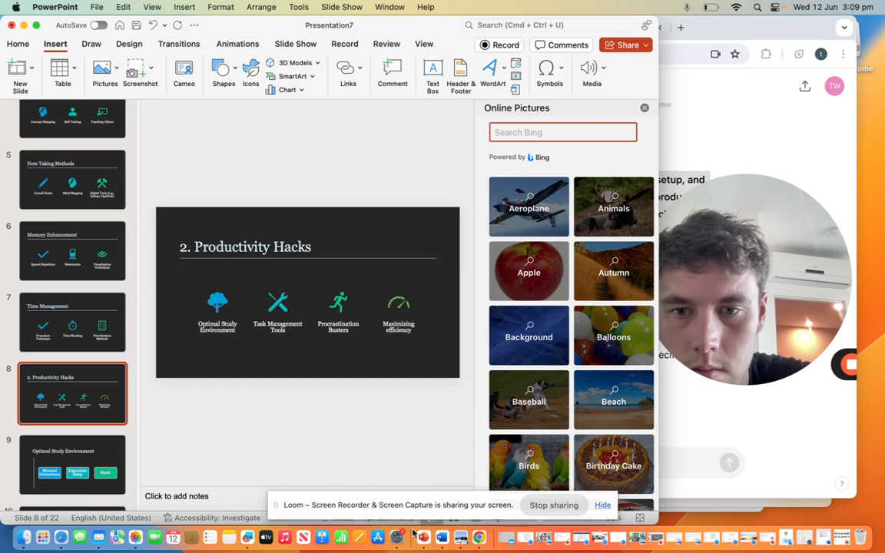
left_click(226, 496)
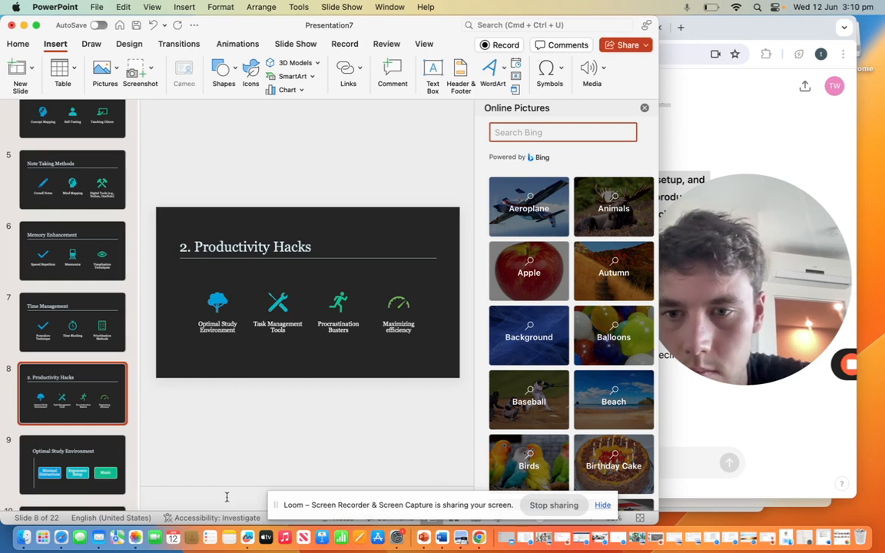
left_click(71, 463)
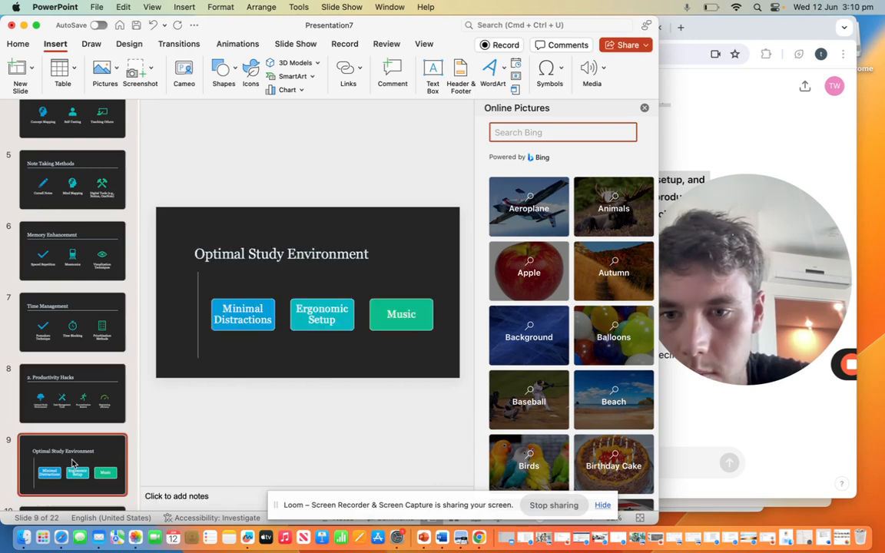
left_click(184, 495)
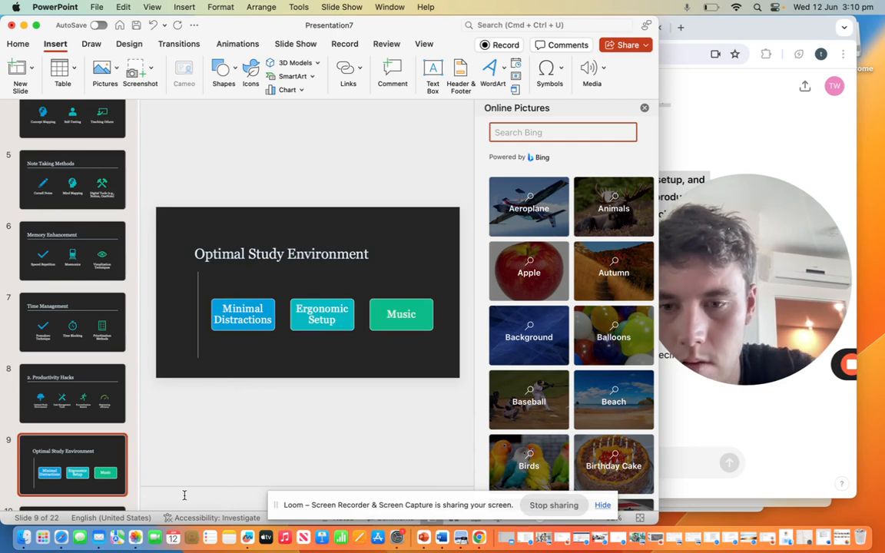
key("super+v")
scroll(193, 424, "down", 2)
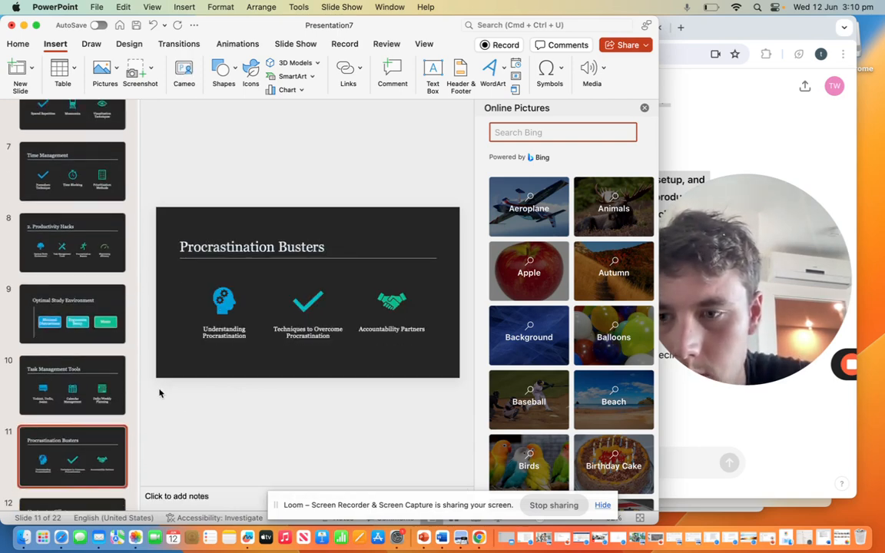
left_click(79, 386)
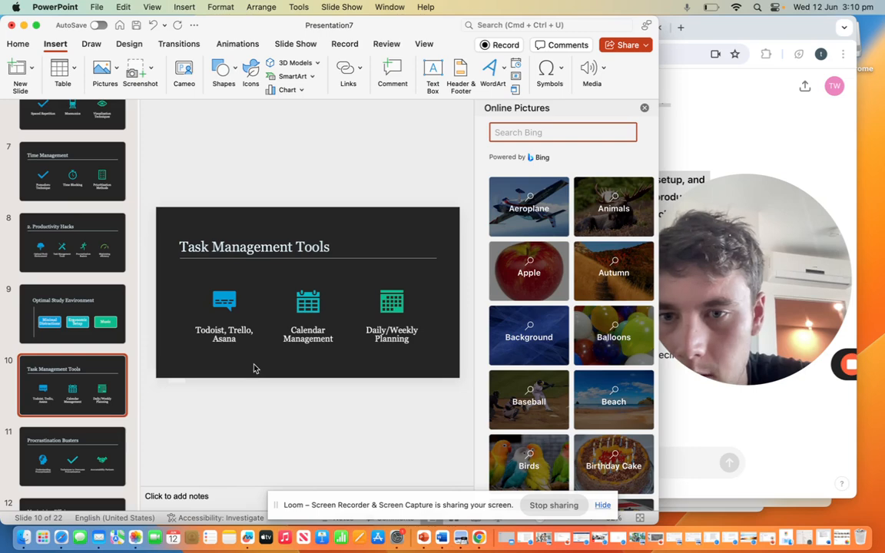
Step: Switch back to ChatGPT and send the request "good, repeat same with task management tools"
left_click(747, 415)
left_click(453, 463)
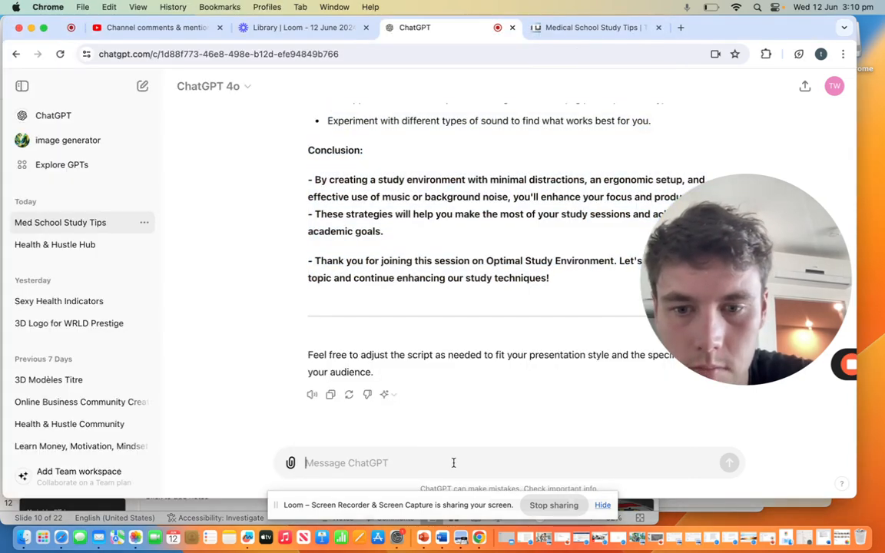
type("good, r")
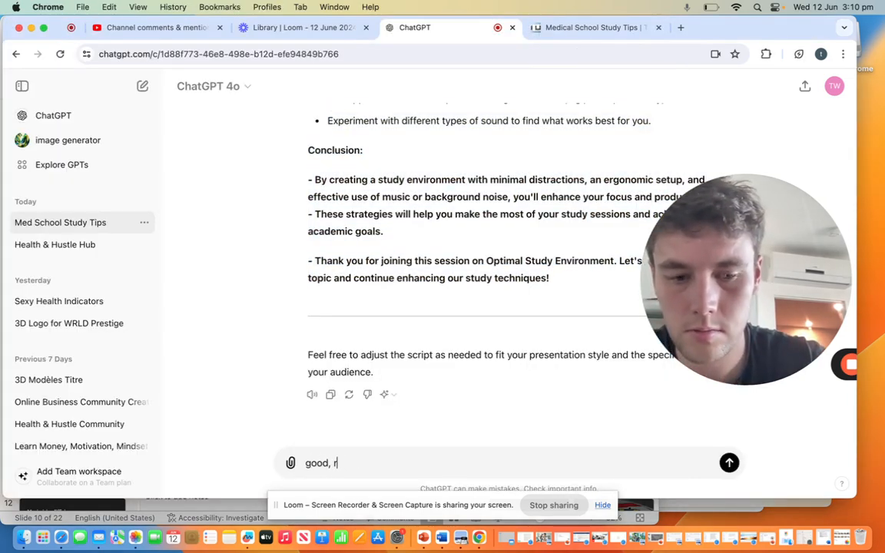
type("epeat same wi")
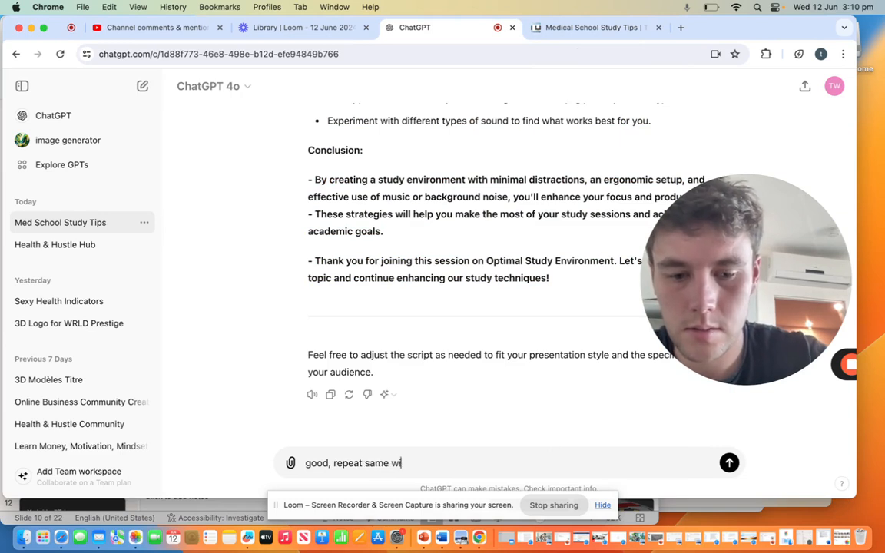
type("th task mana")
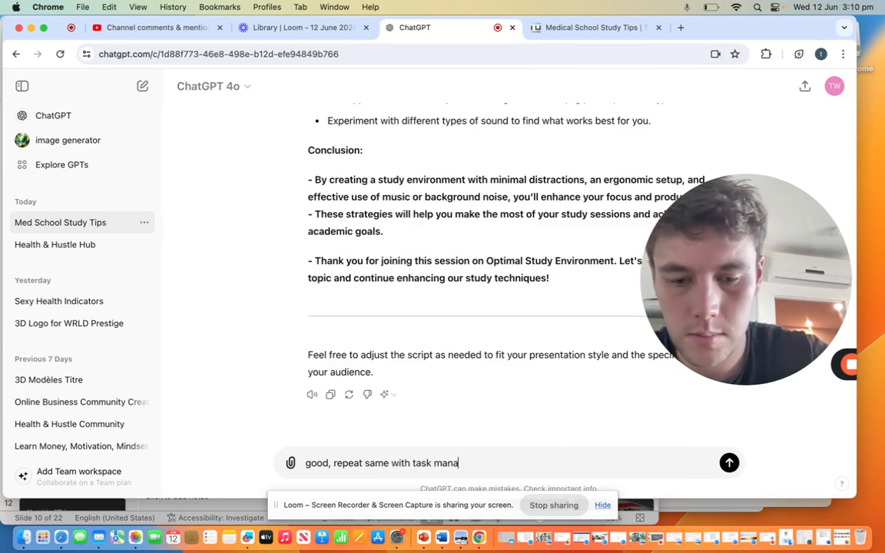
type("gement tools")
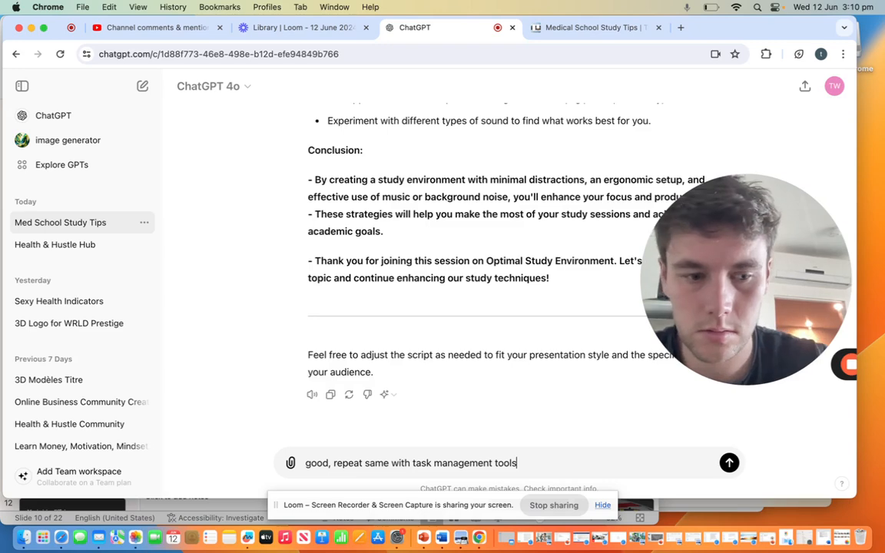
key("Return")
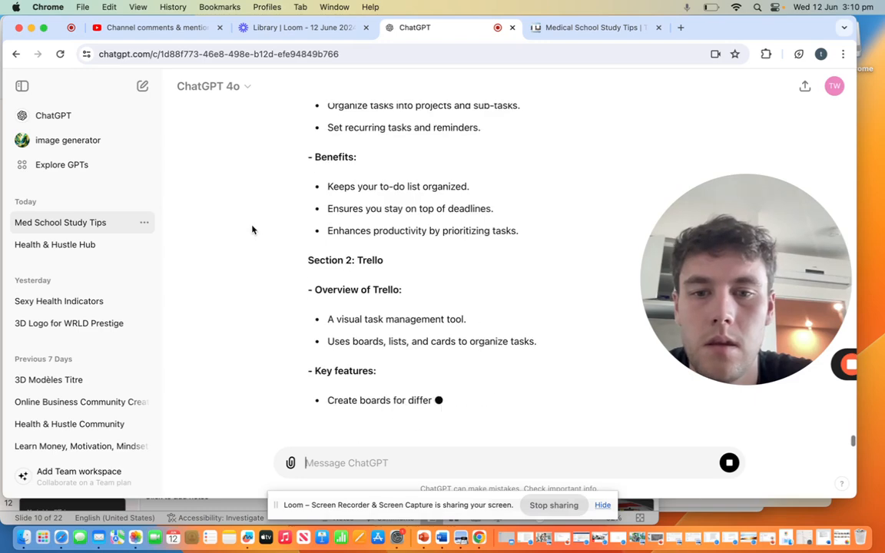
Step: Copy the Task Management Tools script from title through the calendar management benefits into that slide's PowerPoint speaker notes, and go to the Procrastination Busters slide
scroll(252, 229, "up", 8)
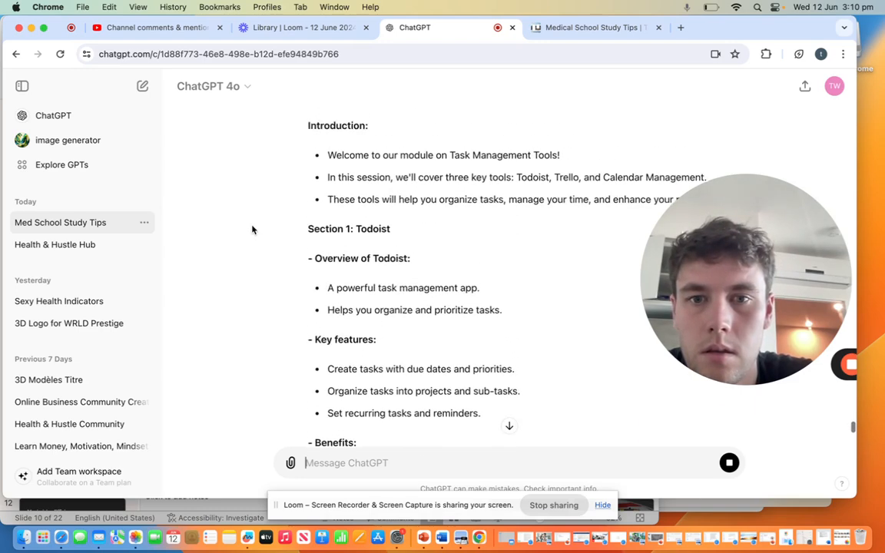
scroll(252, 229, "up", 3)
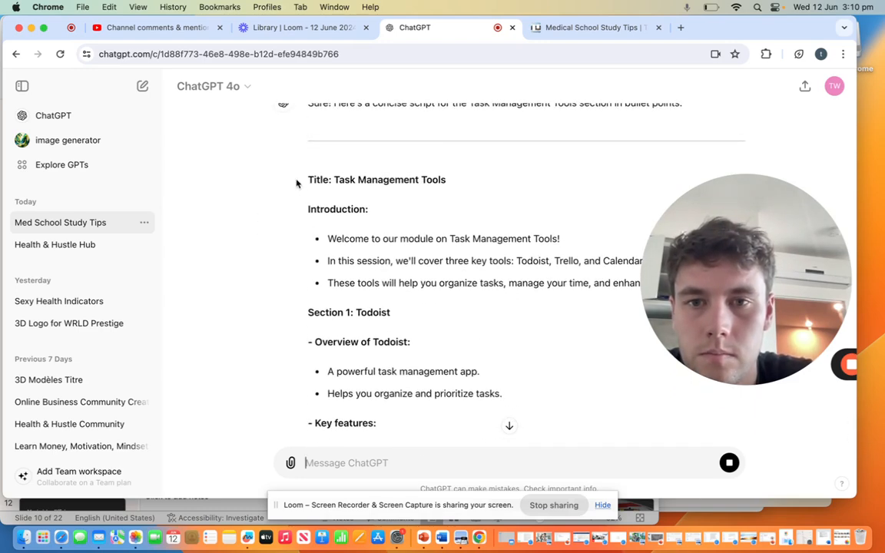
left_click_drag(307, 180, 601, 307)
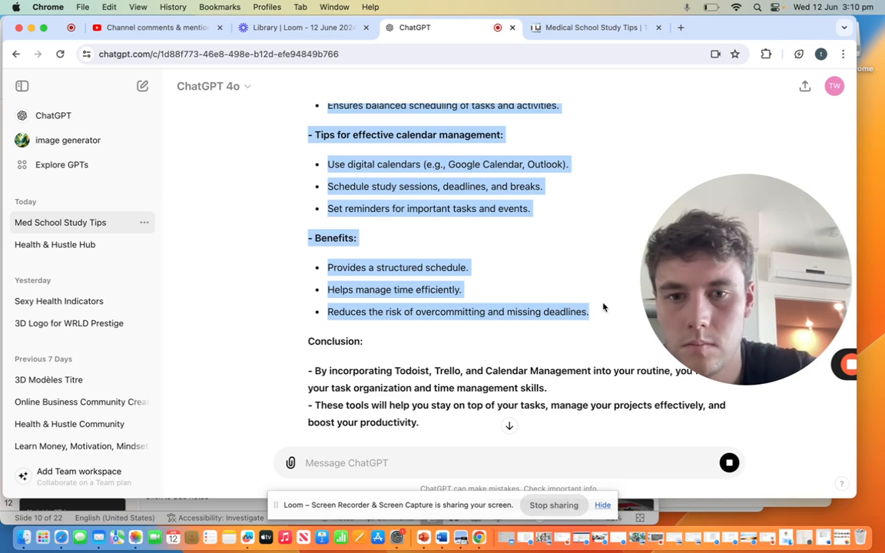
left_click(189, 507)
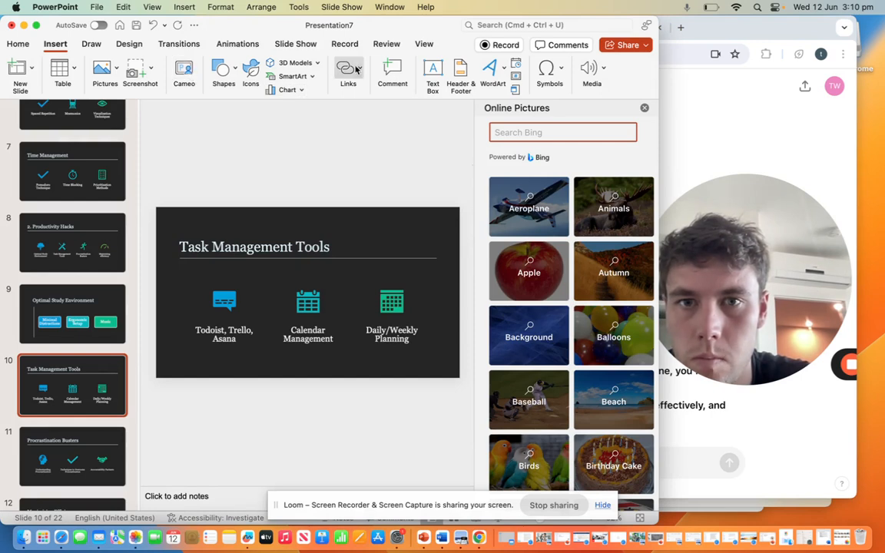
left_click(217, 496)
key("super+v")
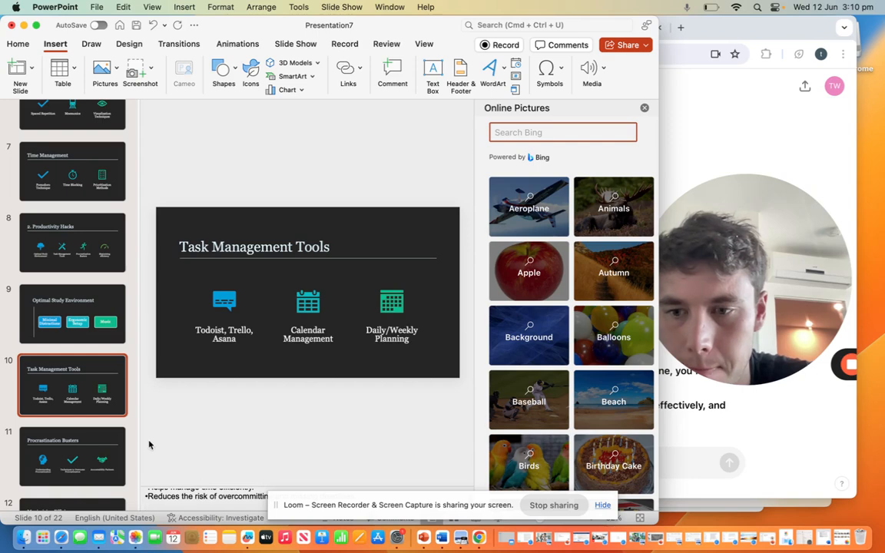
left_click(89, 459)
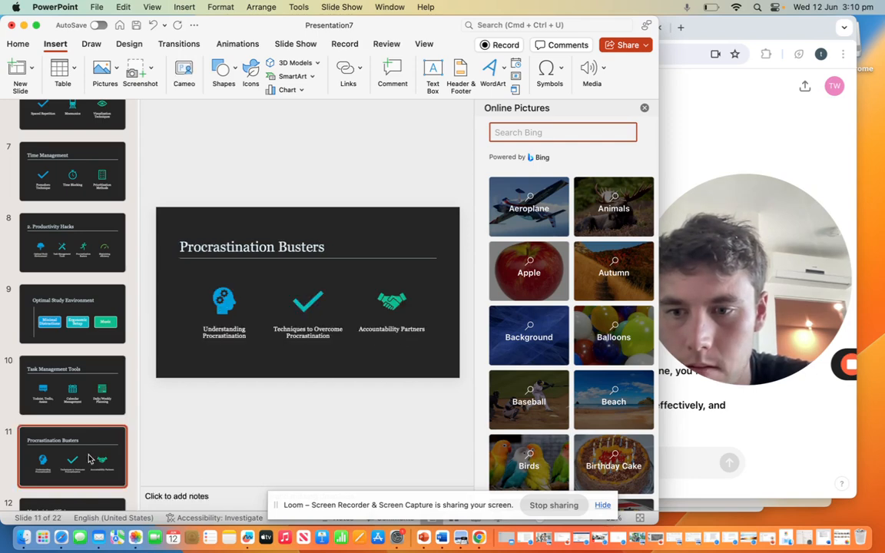
Step: Switch back to ChatGPT and ask it to write the same kind of script for procrastination busters
left_click(819, 397)
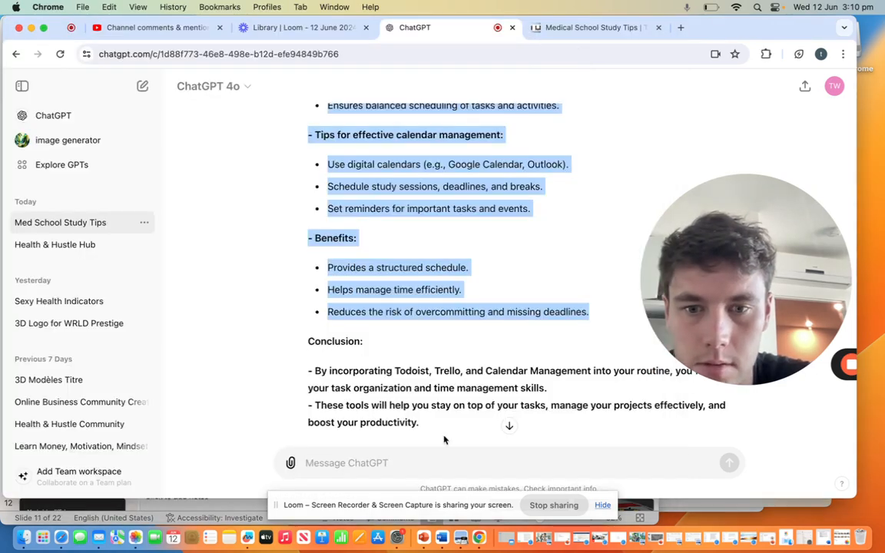
left_click(419, 462)
type("and procrastination bu")
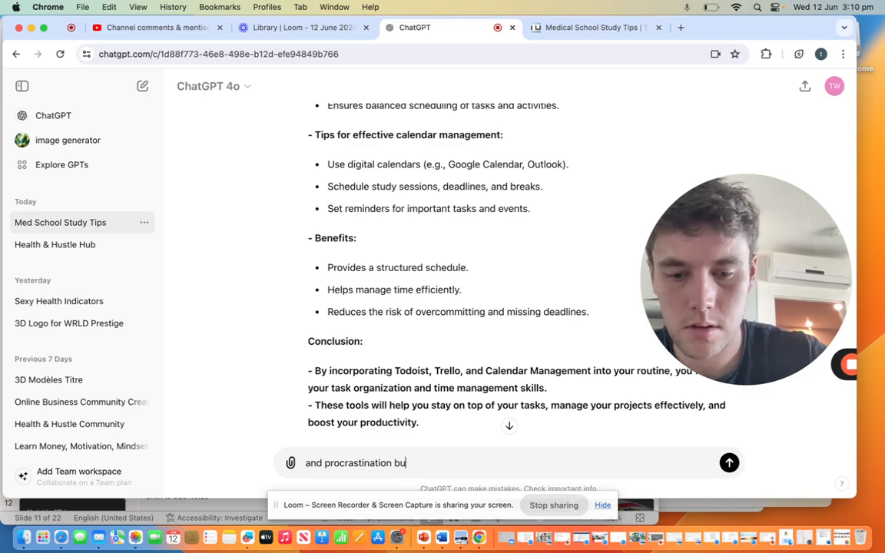
type("ste")
key("Return")
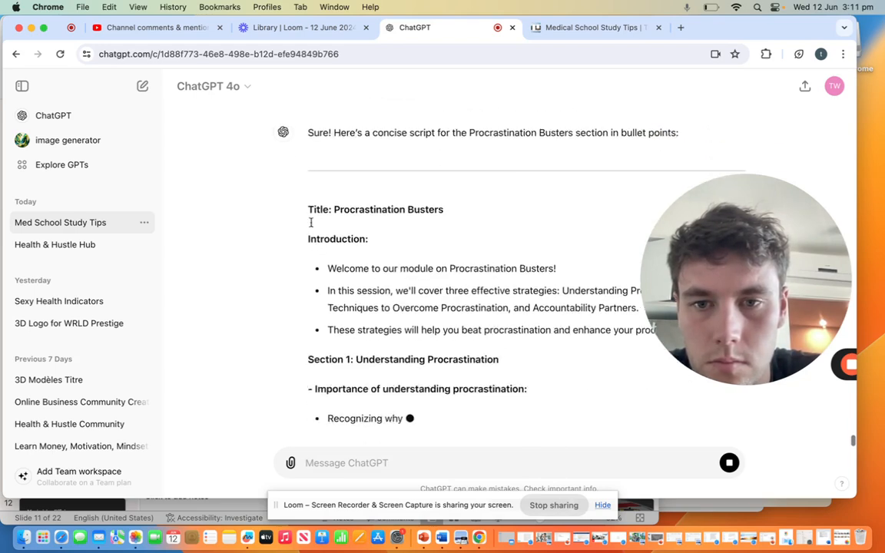
Step: Copy the Procrastination Busters script from title through closing thank-you into that slide's speaker notes in PowerPoint, and go to the Maximizing Efficiency slide
left_click_drag(308, 201, 530, 281)
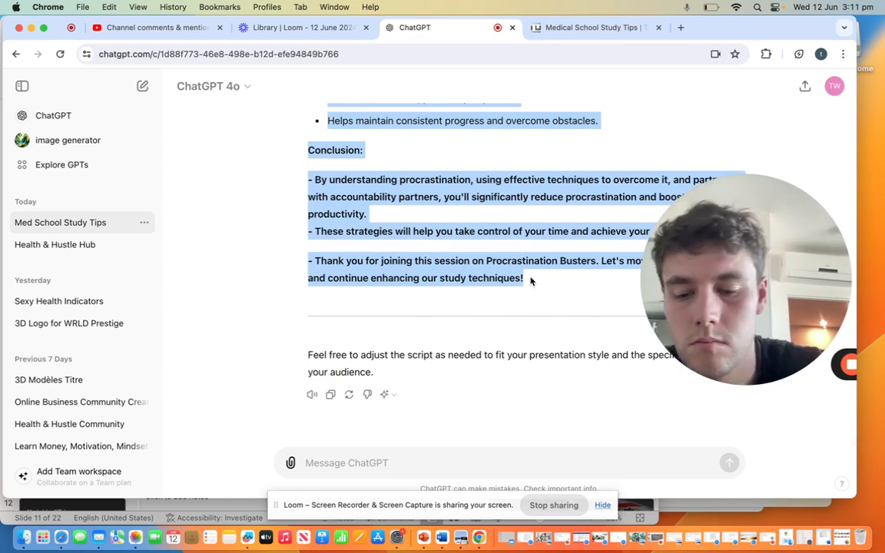
left_click(689, 508)
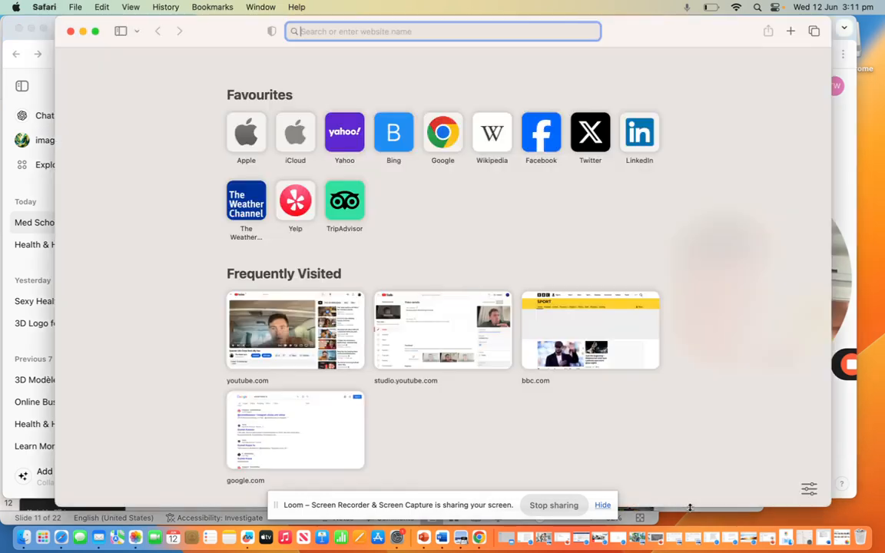
left_click(424, 538)
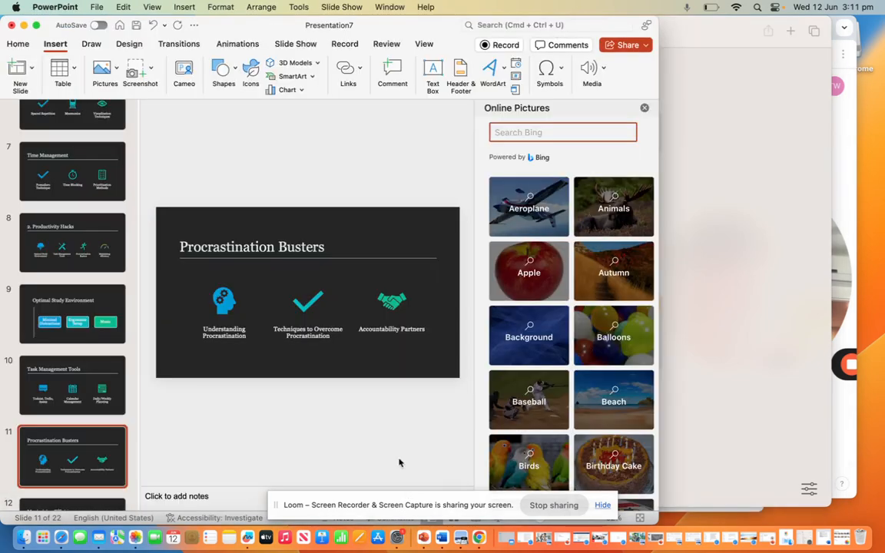
left_click(208, 496)
key("super+v")
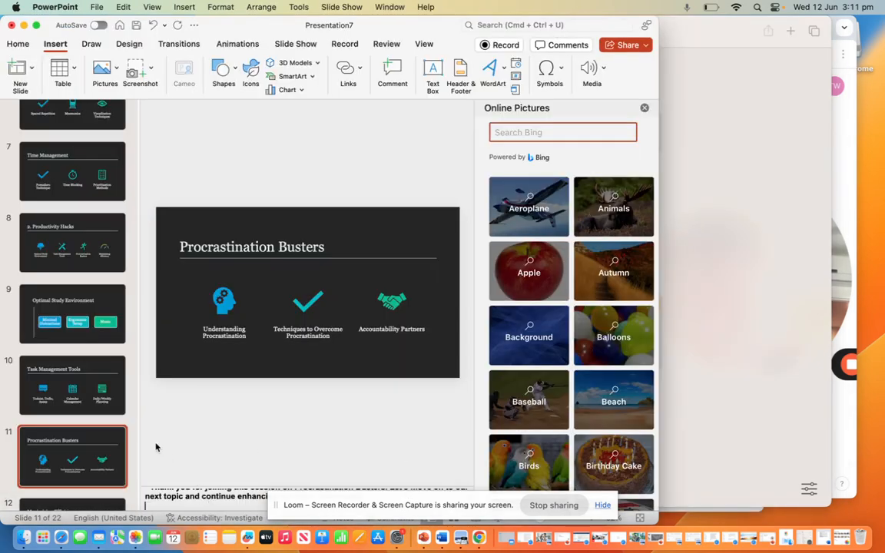
scroll(104, 453, "down", 5)
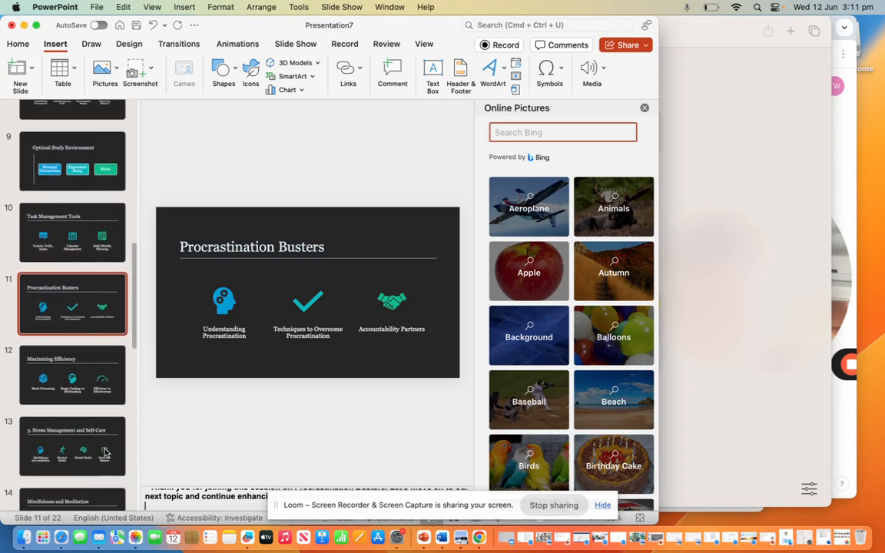
left_click(91, 329)
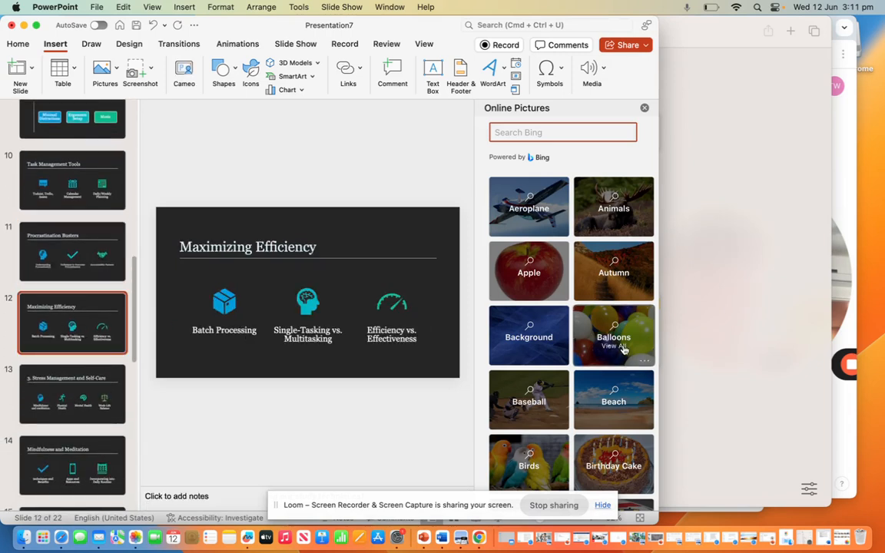
Step: Switch back to ChatGPT, request the script for maximizing efficiency, and look over the start of the response
left_click(837, 339)
left_click(464, 454)
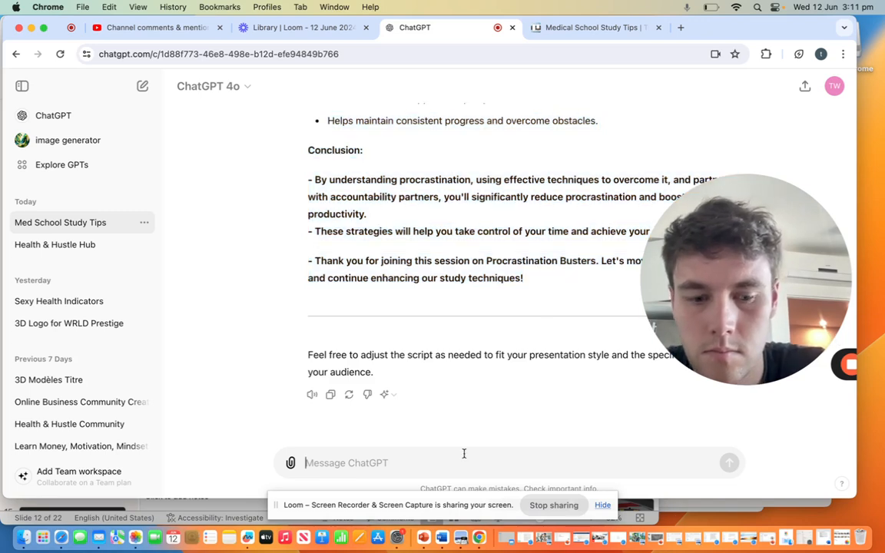
type("maximizing efficiencyt")
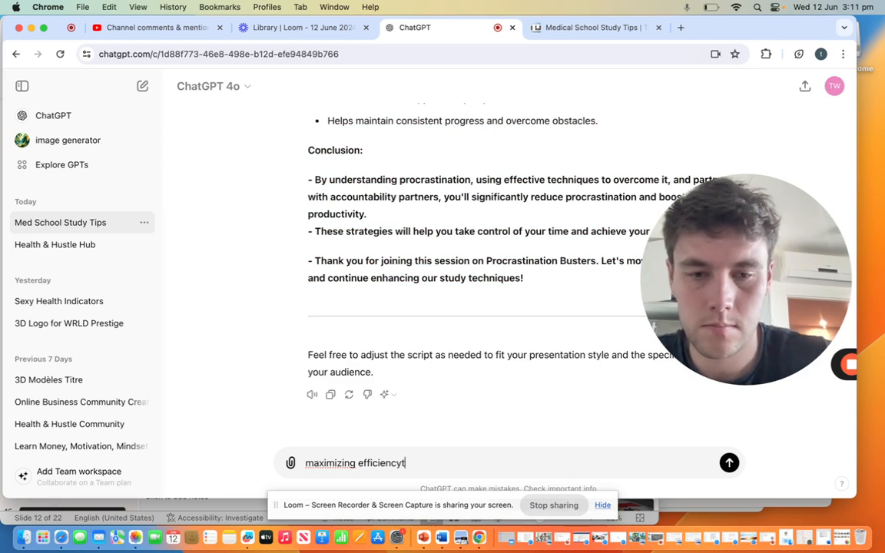
key("Return")
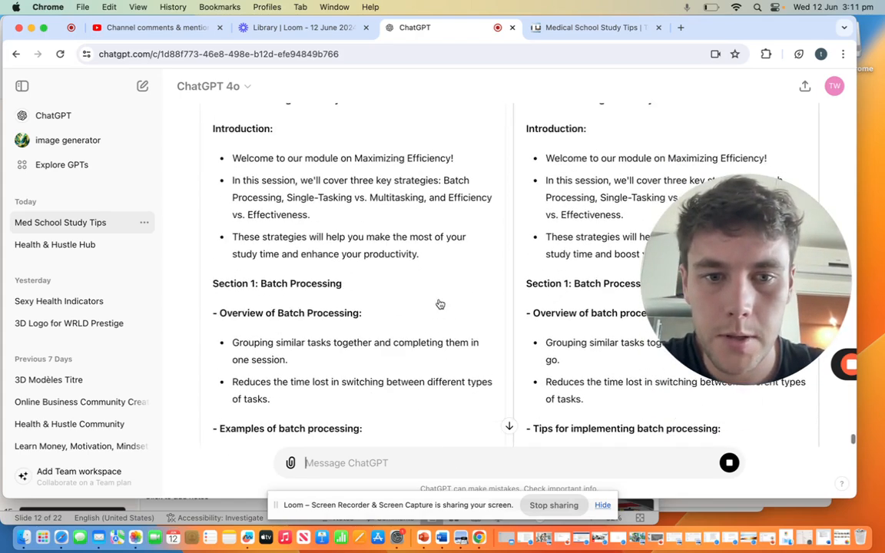
scroll(440, 304, "up", 5)
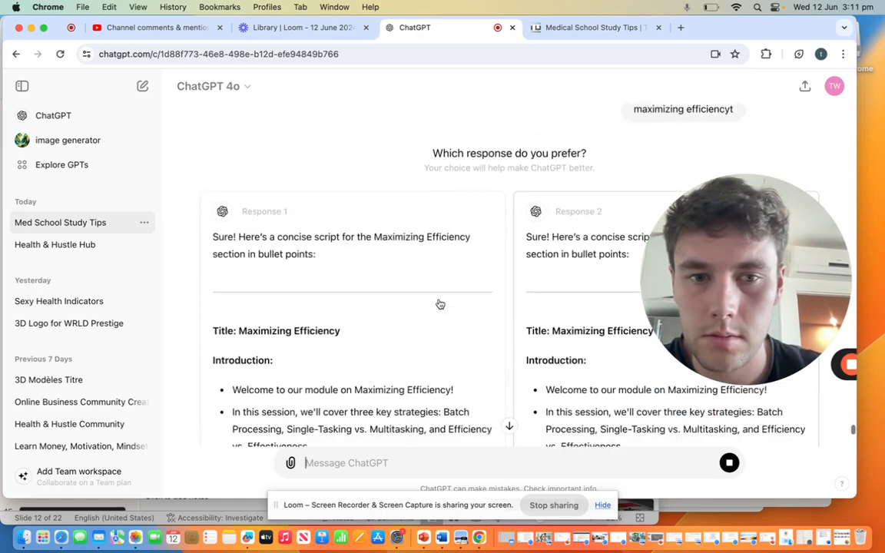
scroll(439, 304, "down", 2)
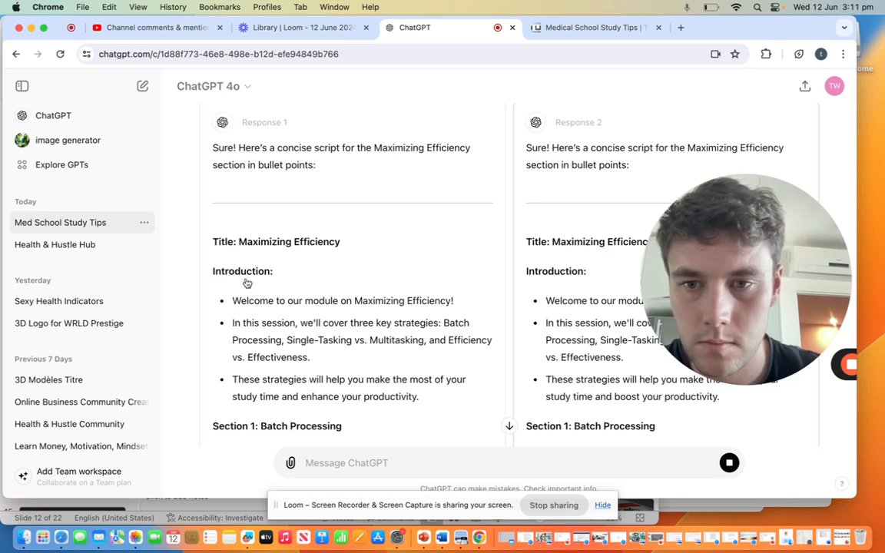
Step: Choose the first Maximizing Efficiency response and copy its script from the welcome line through the closing thank-you into that slide's speaker notes in PowerPoint
left_click(282, 351)
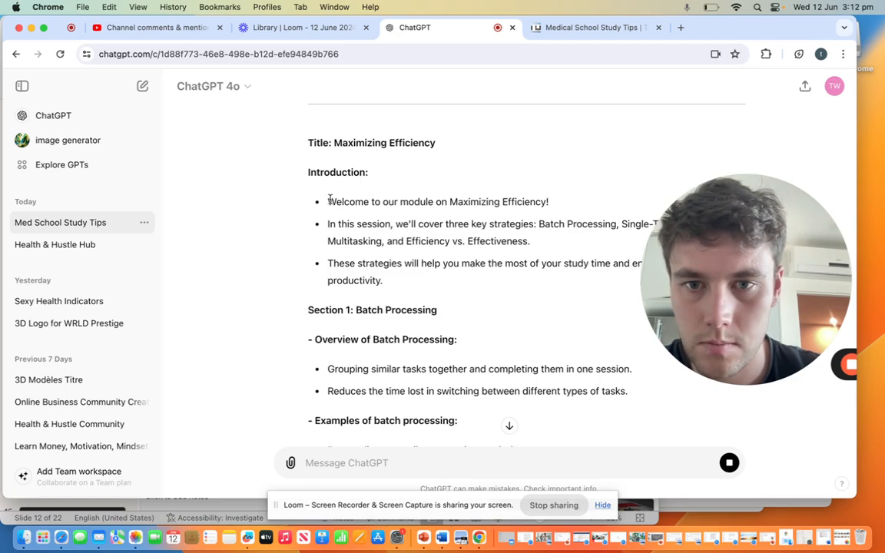
left_click_drag(329, 201, 540, 311)
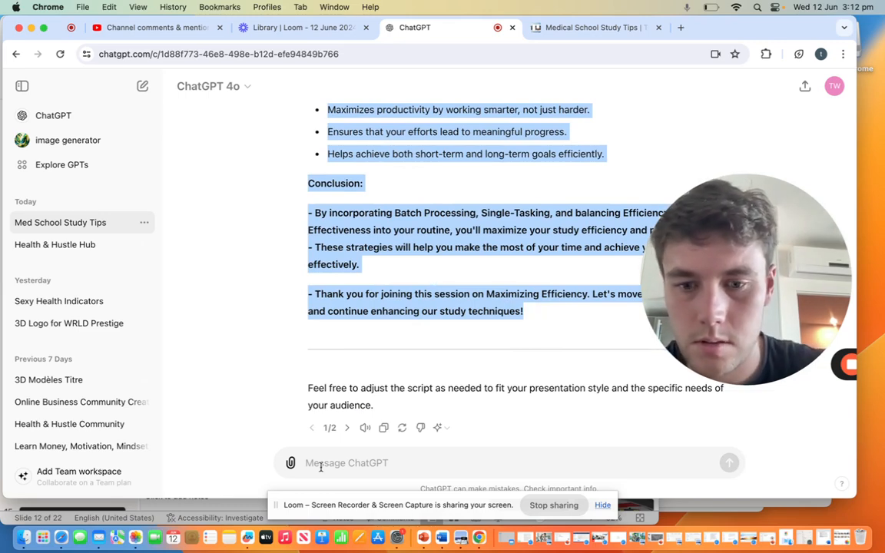
left_click(421, 541)
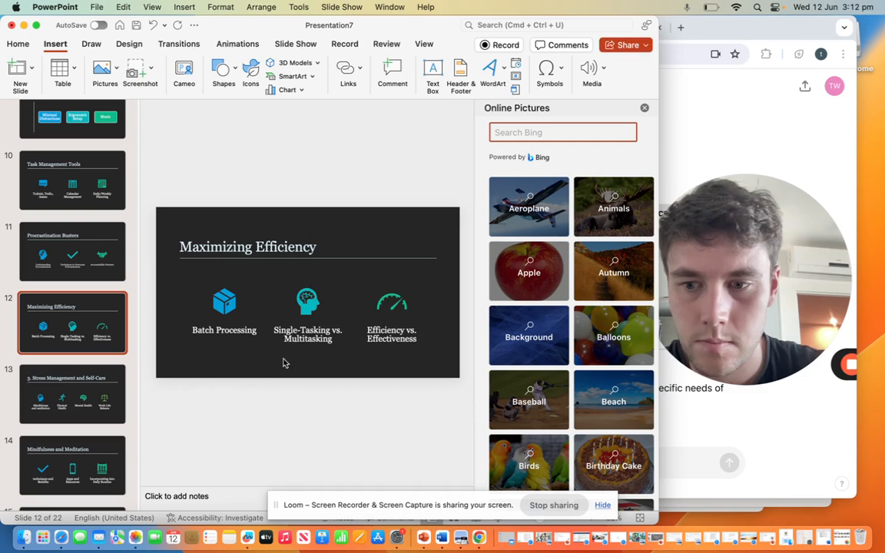
scroll(249, 387, "down", 2)
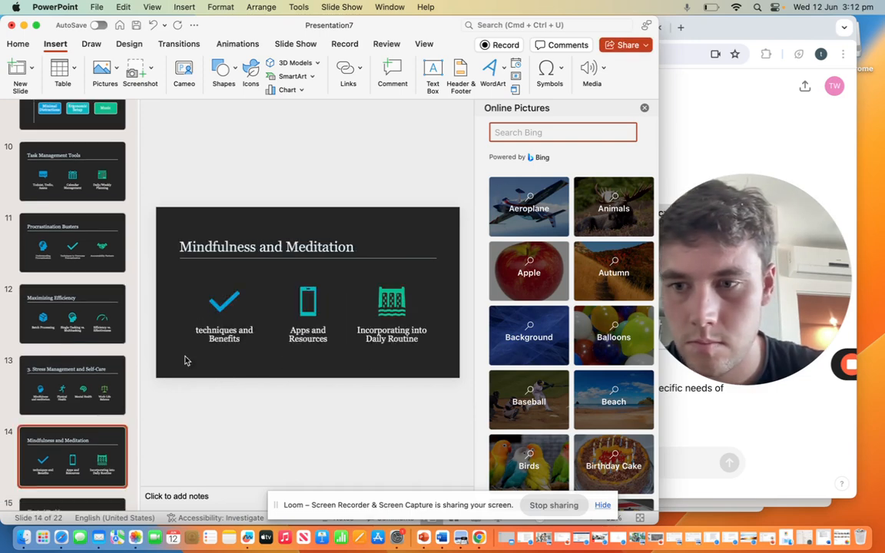
scroll(185, 360, "up", 2)
left_click(205, 497)
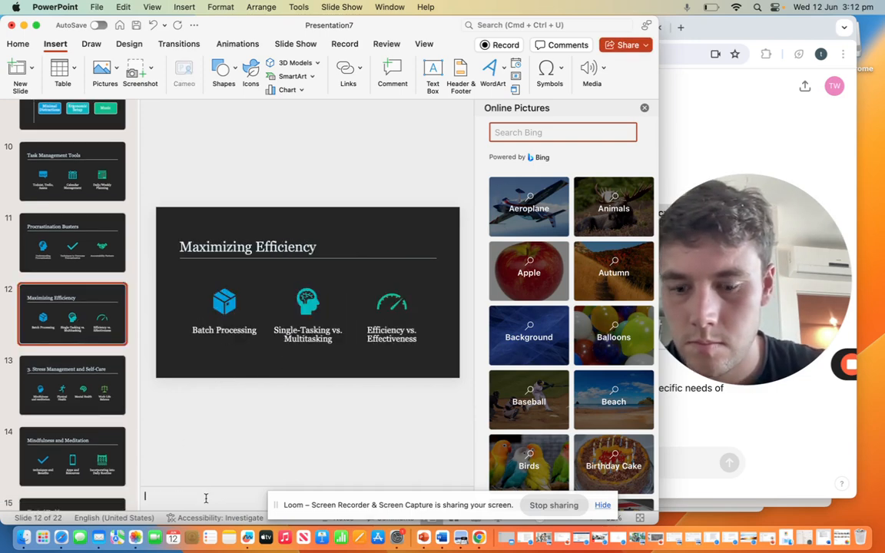
key("super+v")
Step: Check the speaker notes on the Maximizing Efficiency and Procrastination Busters slides, and go to the Stress Management and Self-Care slide
left_click(53, 393)
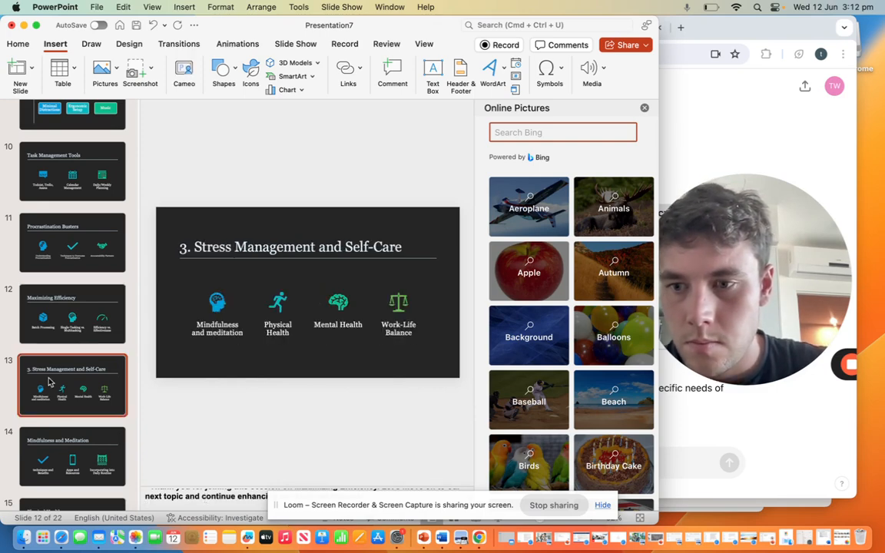
left_click(87, 313)
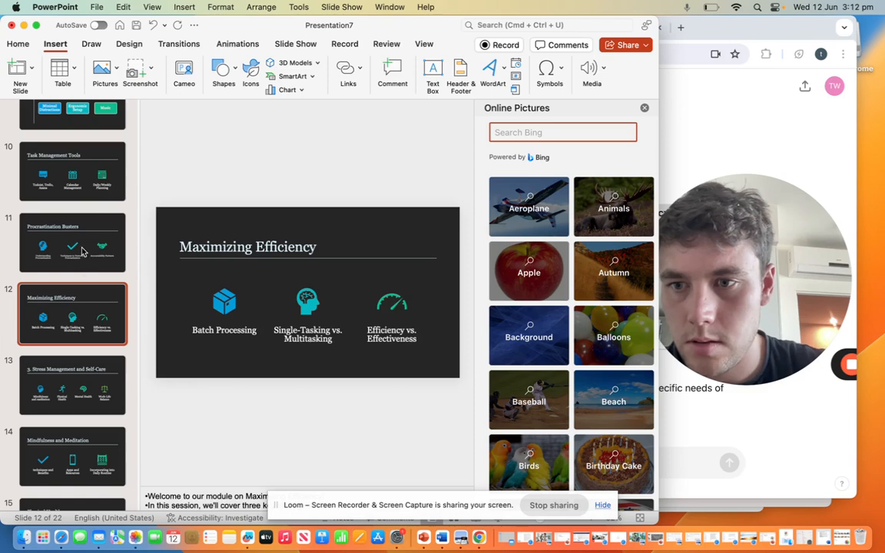
left_click(84, 251)
left_click(80, 320)
left_click(77, 384)
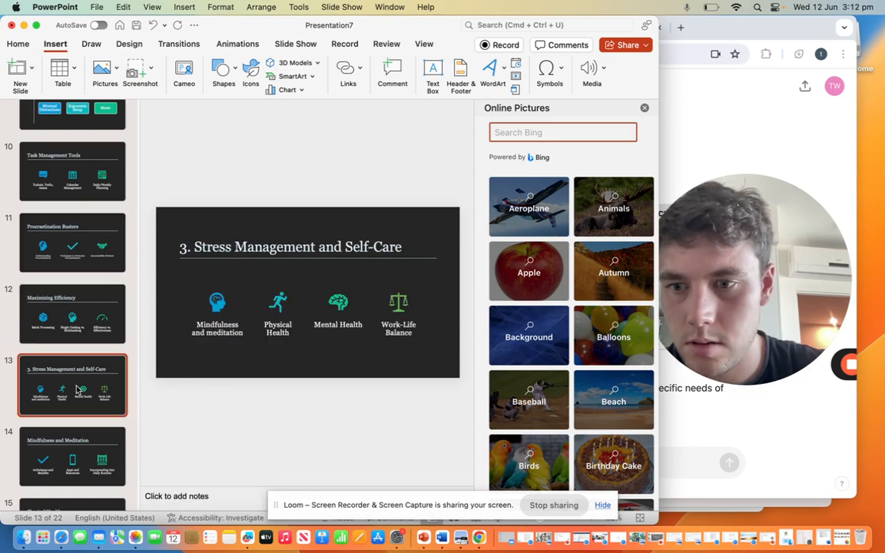
Step: Switch back to ChatGPT and request the script for mindfulness and meditation
left_click(723, 453)
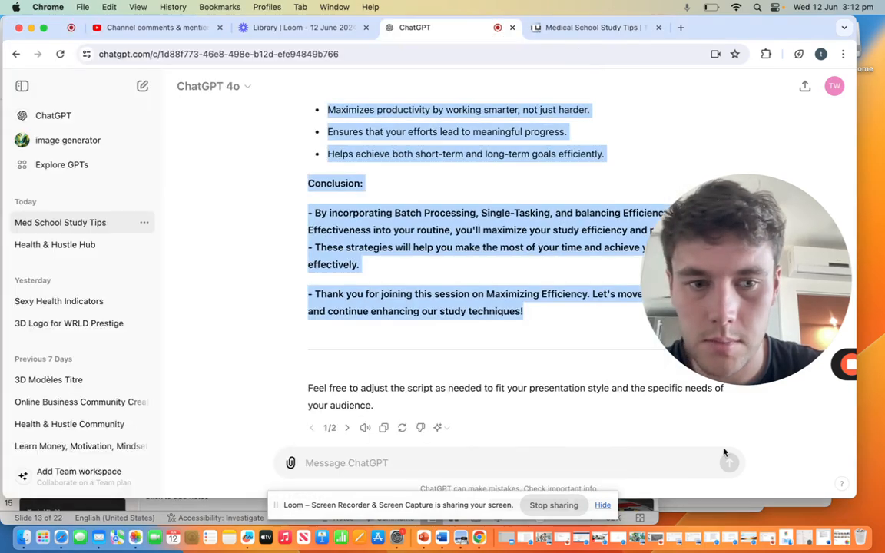
type("mimn")
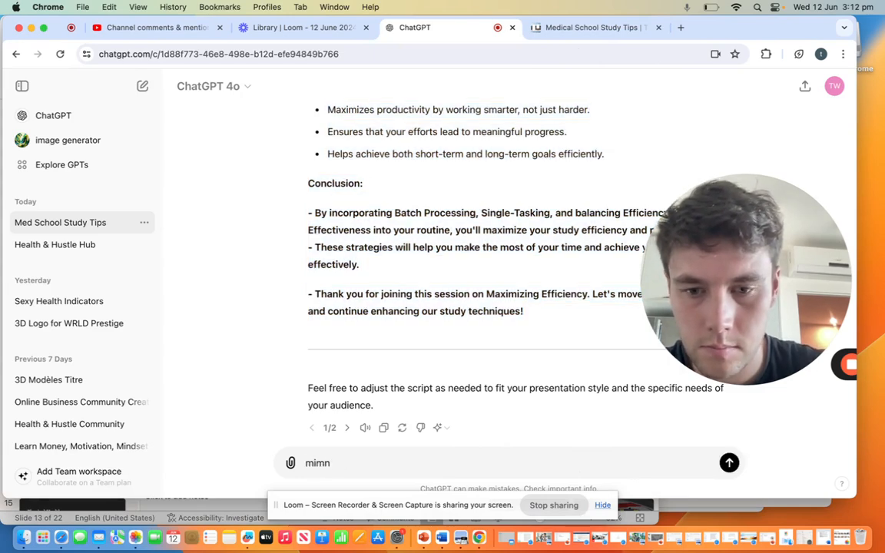
key("BackSpace")
key("BackSpace")
type("ndf")
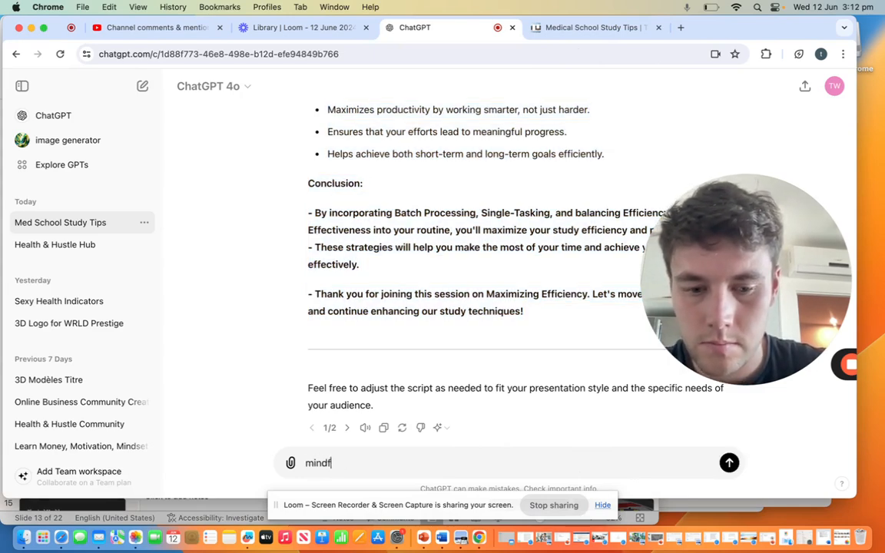
type("ulness adn m")
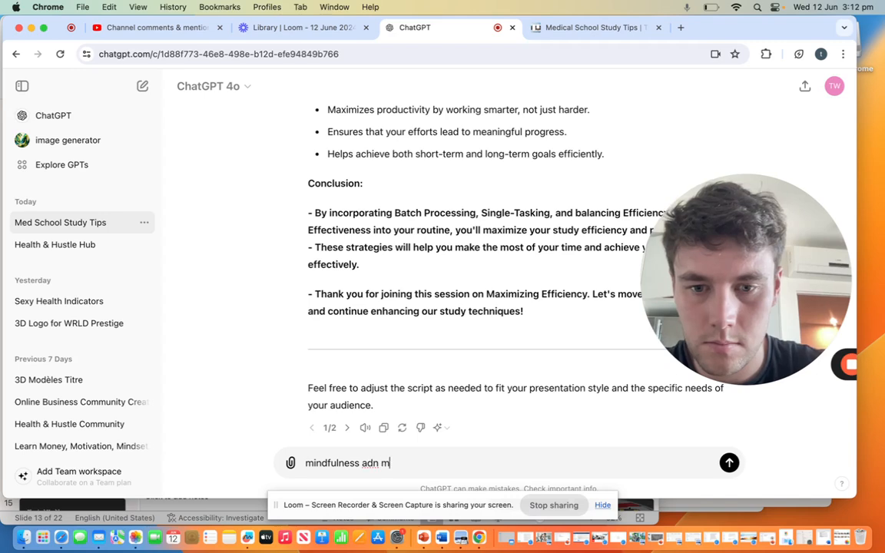
type("editation")
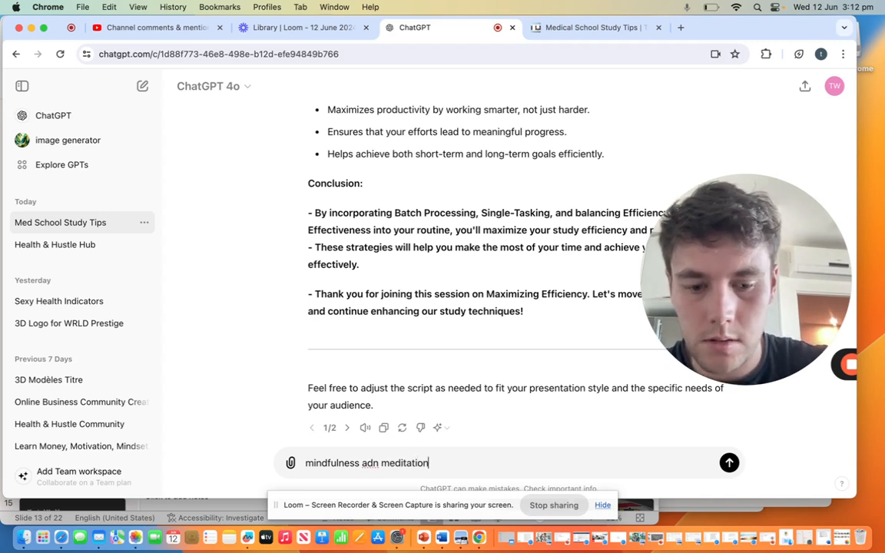
key("Return")
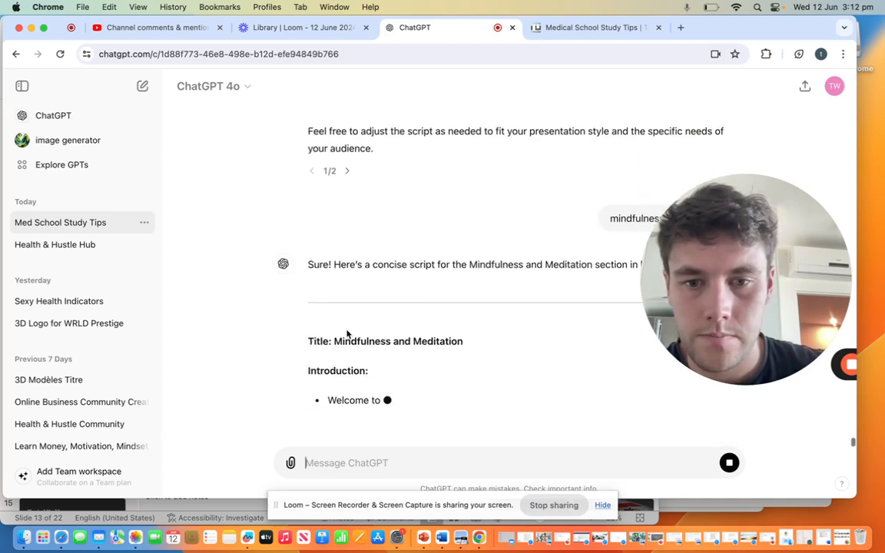
Step: Copy the Mindfulness and Meditation script from the introduction through the closing thank-you into the Stress Management and Self-Care slide's speaker notes in PowerPoint
left_click_drag(315, 346, 477, 350)
left_click_drag(535, 324, 536, 290)
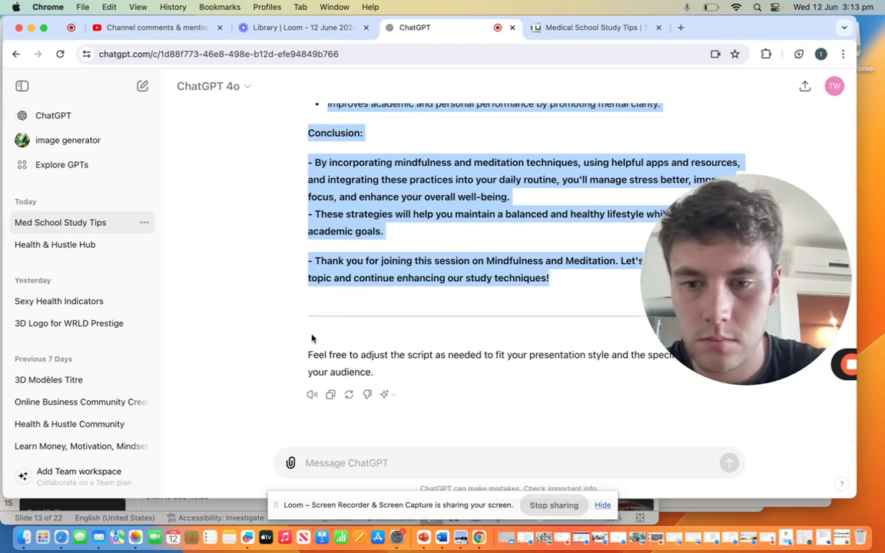
left_click(172, 505)
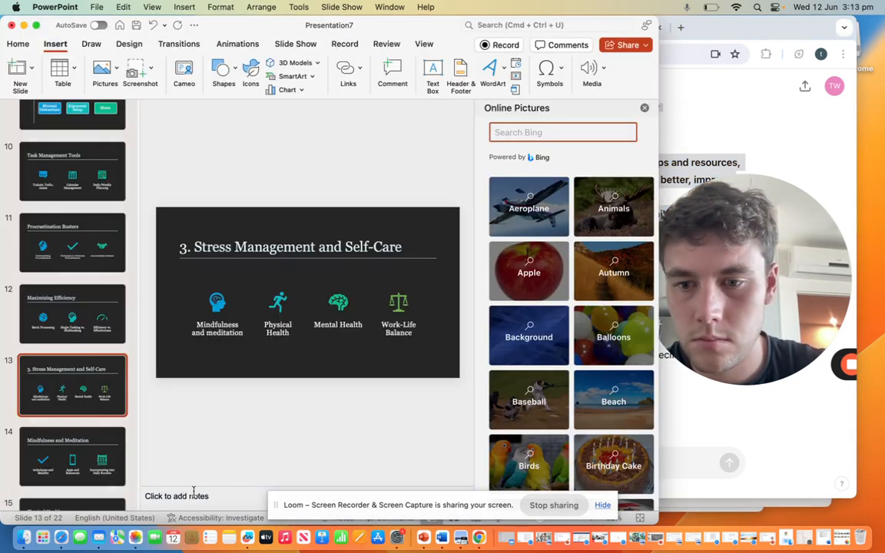
key("super+v")
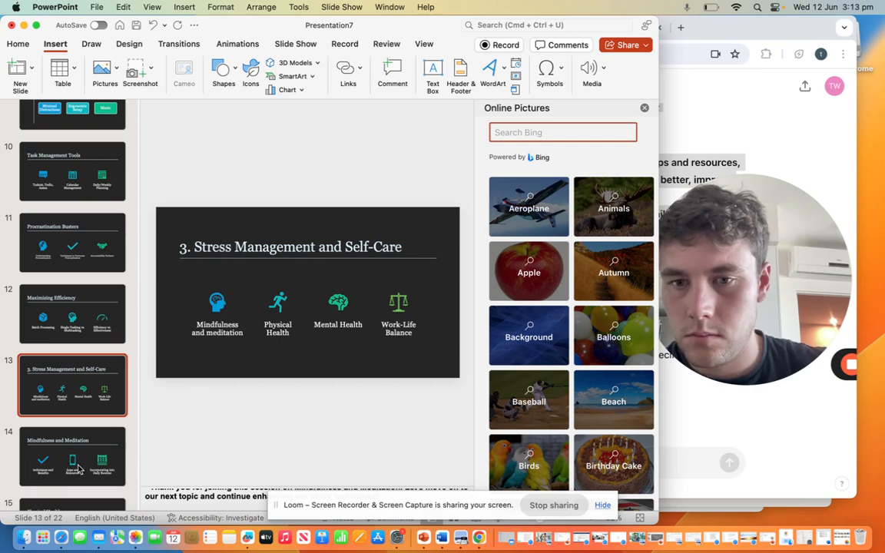
Step: Put the Mindfulness and Meditation script into the matching slide's speaker notes as well, and go to the Physical Health slide
scroll(221, 427, "down", 2)
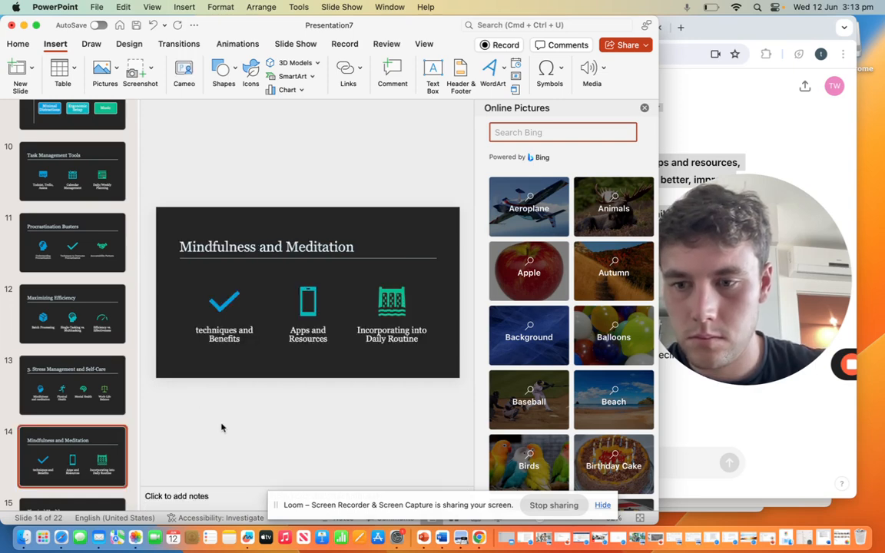
left_click(61, 392)
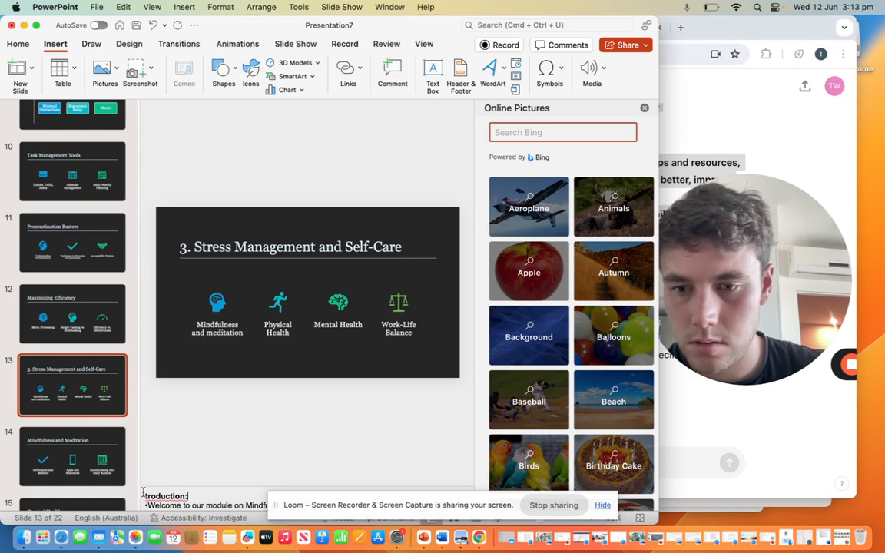
left_click(86, 447)
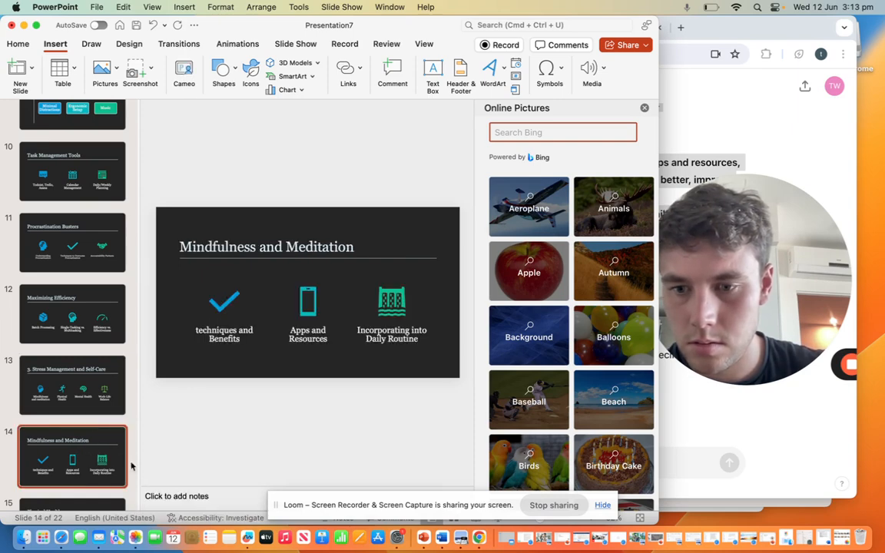
left_click(170, 497)
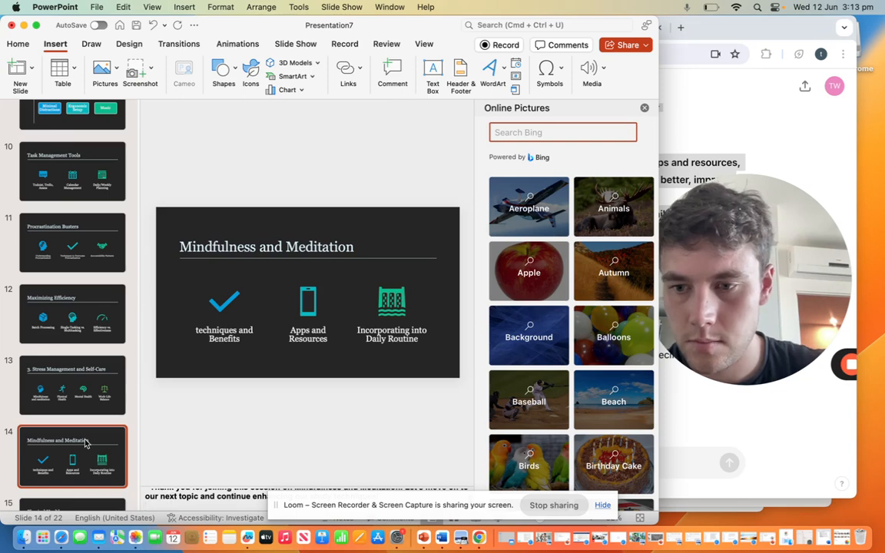
scroll(86, 443, "down", 5)
left_click(77, 413)
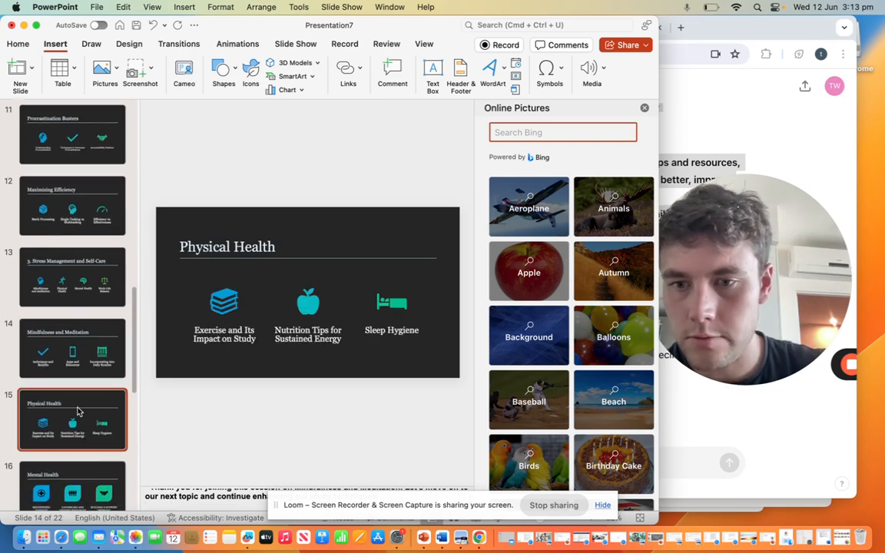
Step: Switch back to ChatGPT and request the script for physical health
left_click(665, 418)
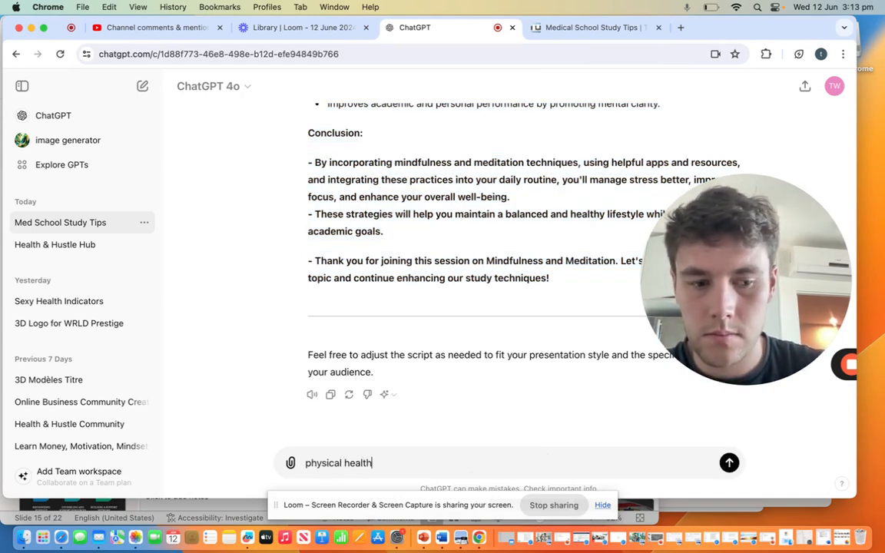
type("physical health")
key("Return")
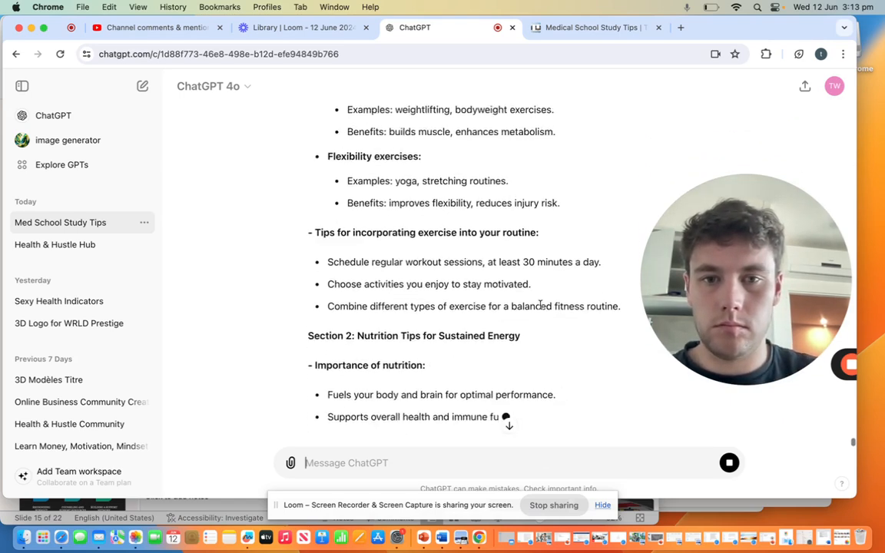
Step: Copy the Physical Health script from the welcome line through the closing thank-you into that slide's PowerPoint speaker notes, and go to the Mental Health slide
scroll(540, 308, "up", 10)
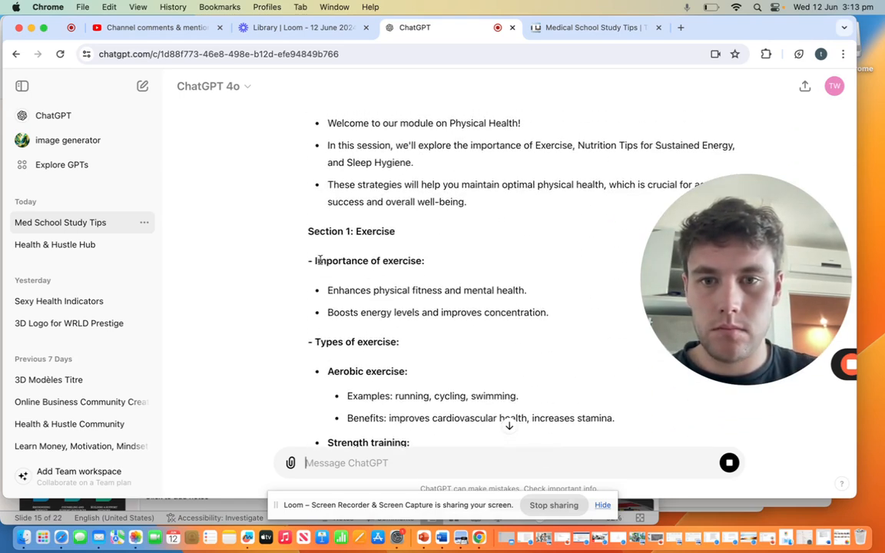
scroll(472, 153, "up", 4)
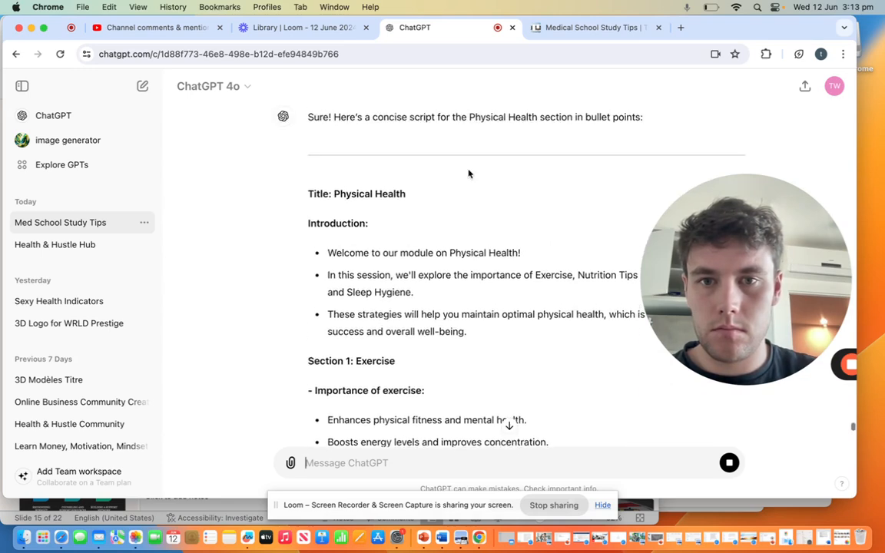
left_click_drag(326, 256, 514, 306)
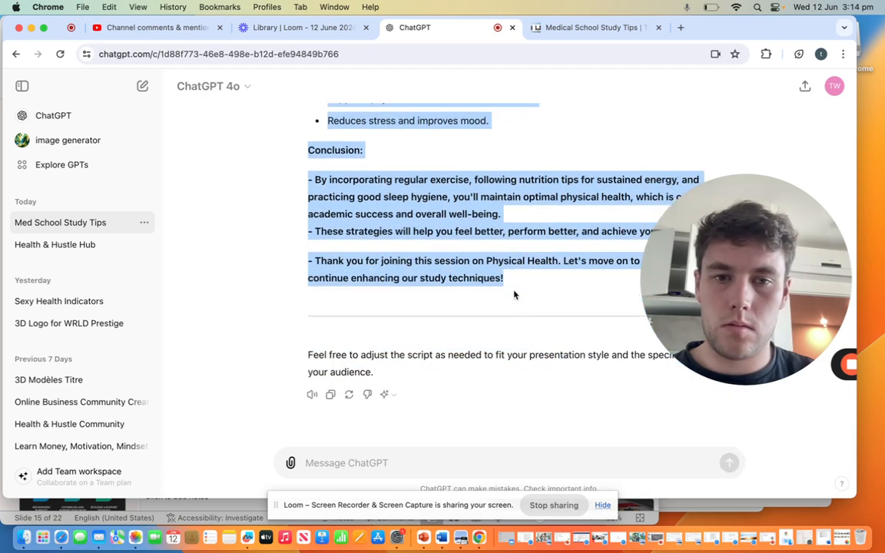
left_click(422, 539)
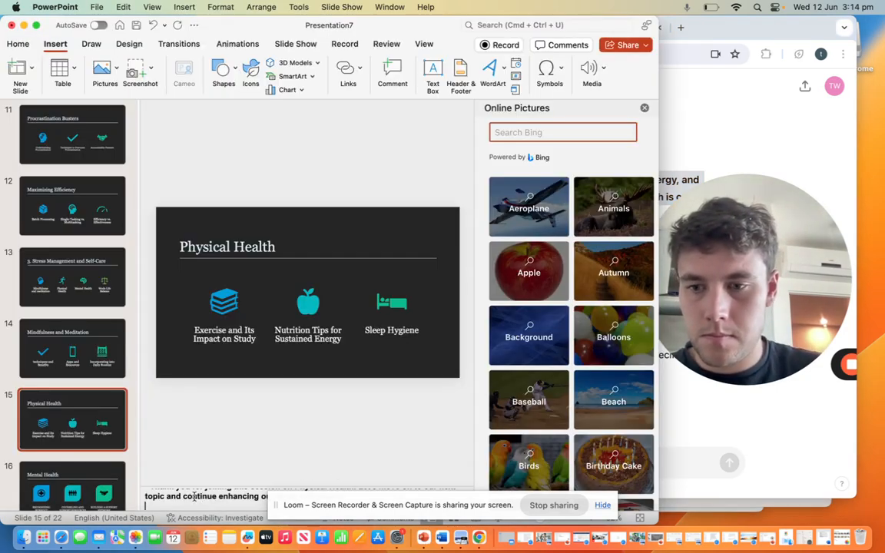
left_click(51, 484)
Step: Switch back to ChatGPT and request the script for mental health
left_click(712, 413)
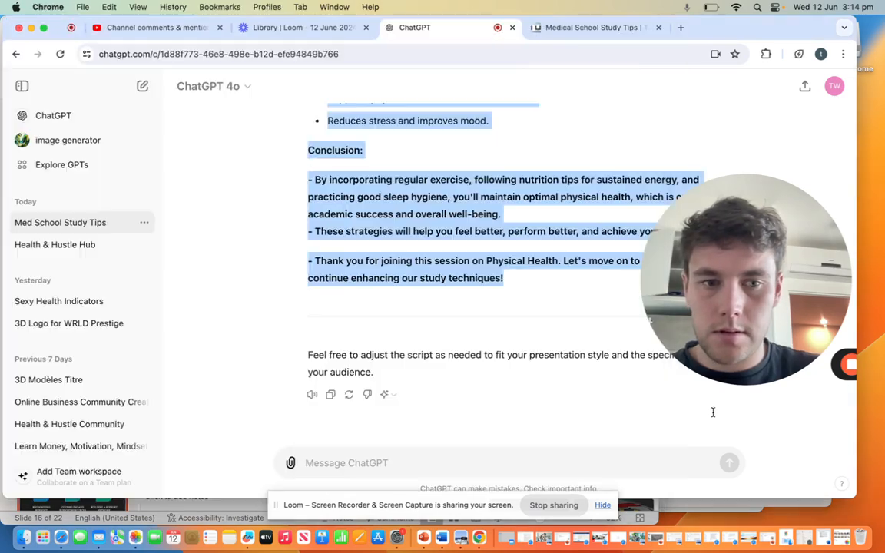
left_click(482, 456)
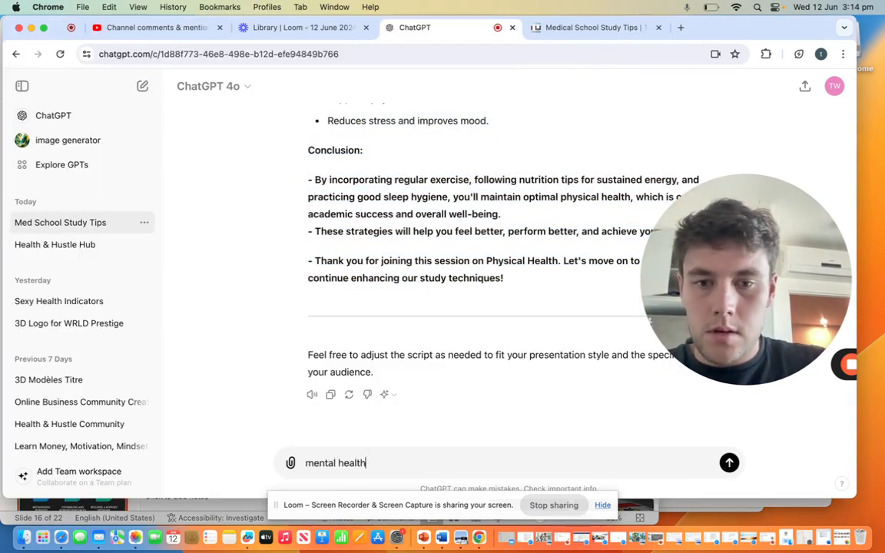
key("Return")
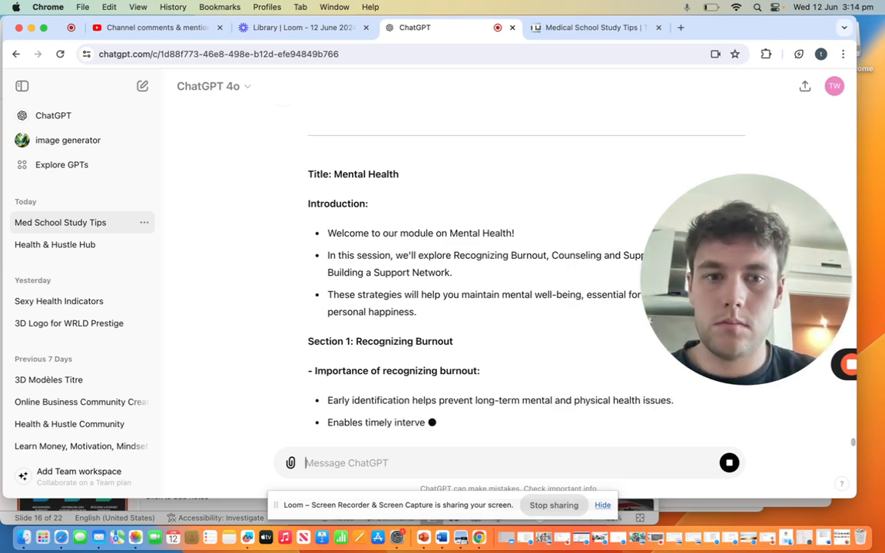
Step: Copy the Mental Health script from the introduction through the conclusion, leaving out the closing thank-you, into that slide's speaker notes in PowerPoint
scroll(425, 291, "up", 5)
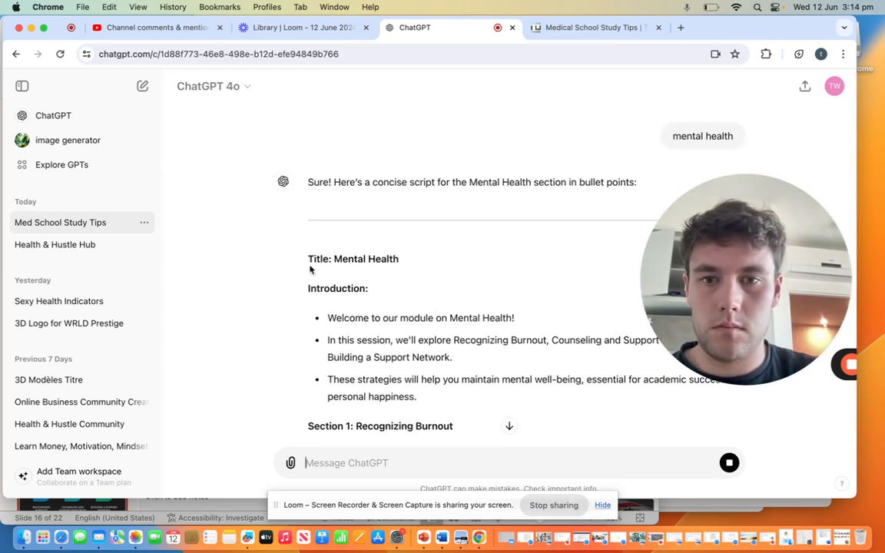
left_click_drag(307, 288, 434, 281)
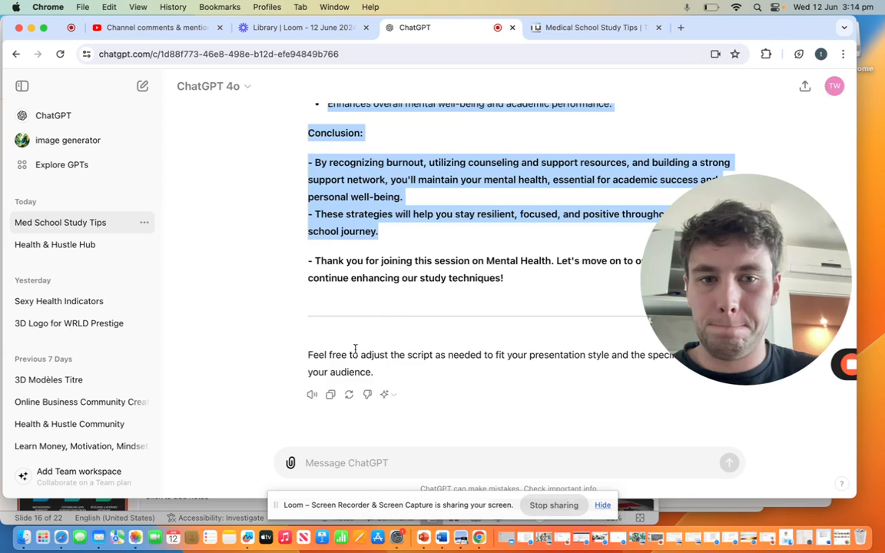
left_click(225, 511)
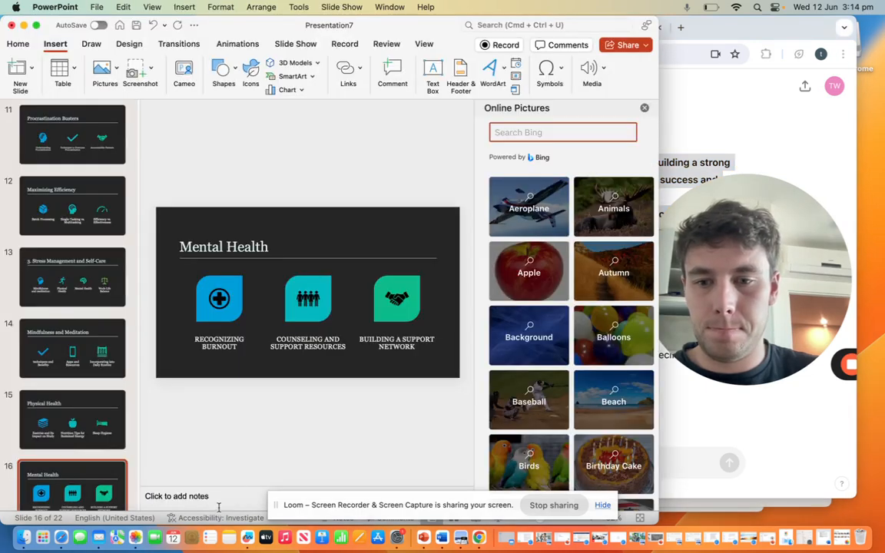
key("super+v")
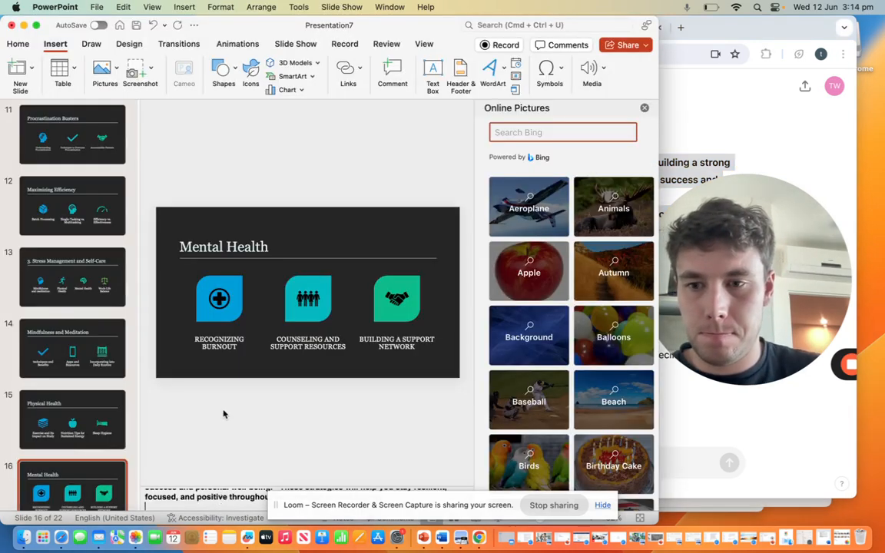
Step: Go to the Work Life Balance slide, then switch back to ChatGPT and request the script for work life balance
scroll(117, 430, "down", 3)
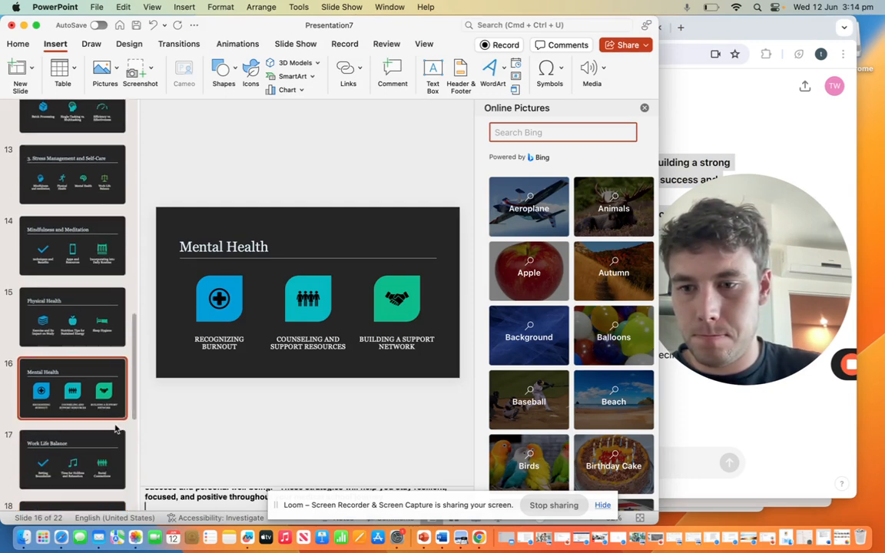
left_click(88, 454)
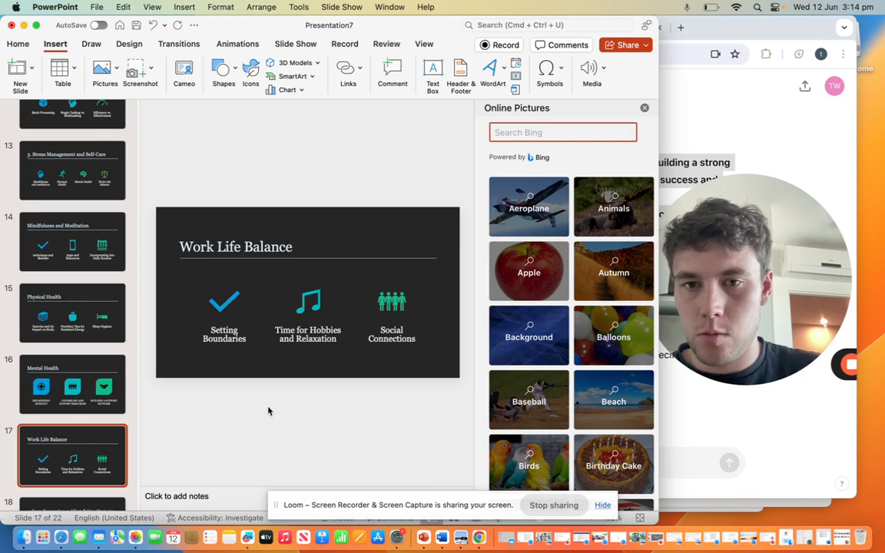
left_click(773, 458)
left_click(509, 464)
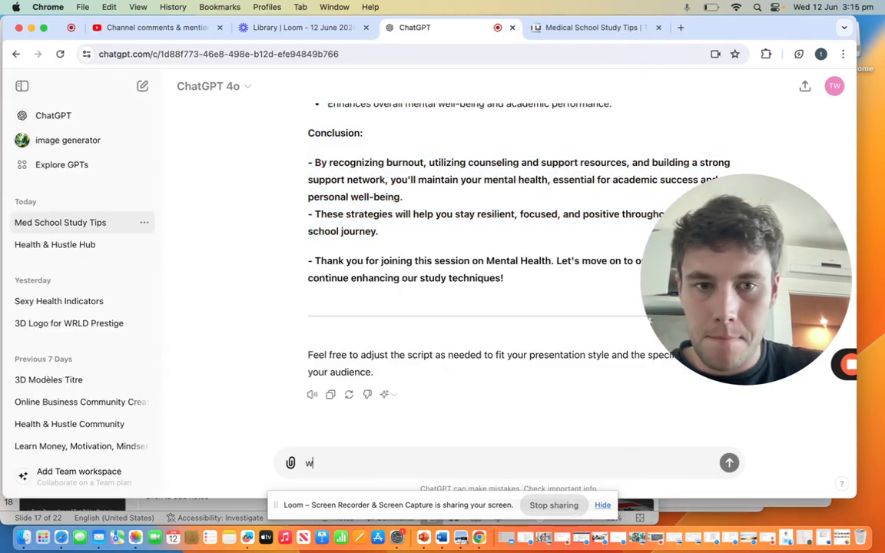
scroll(500, 269, "up", 5)
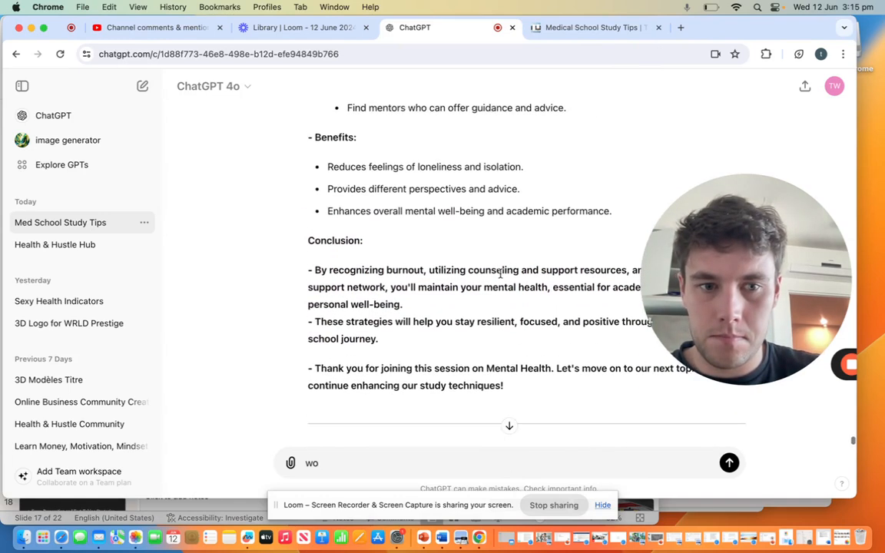
scroll(500, 278, "down", 4)
scroll(501, 278, "down", 1)
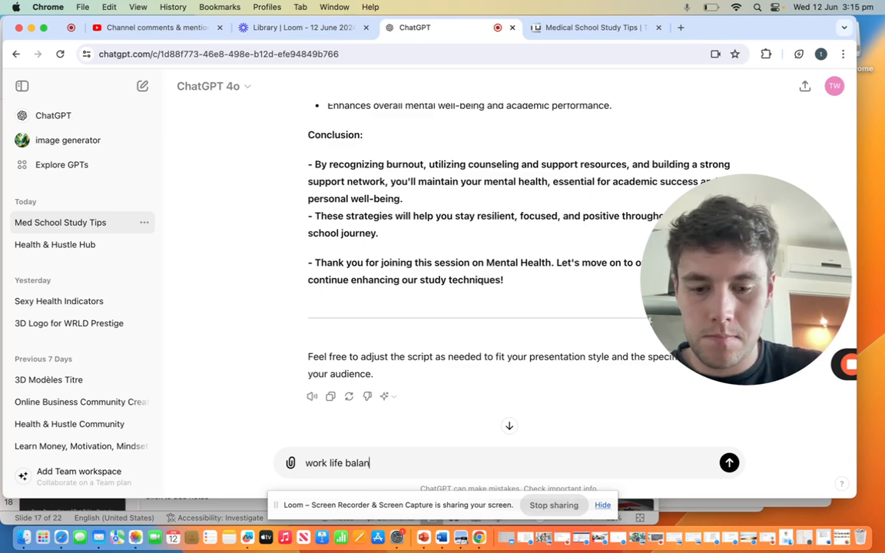
key("Return")
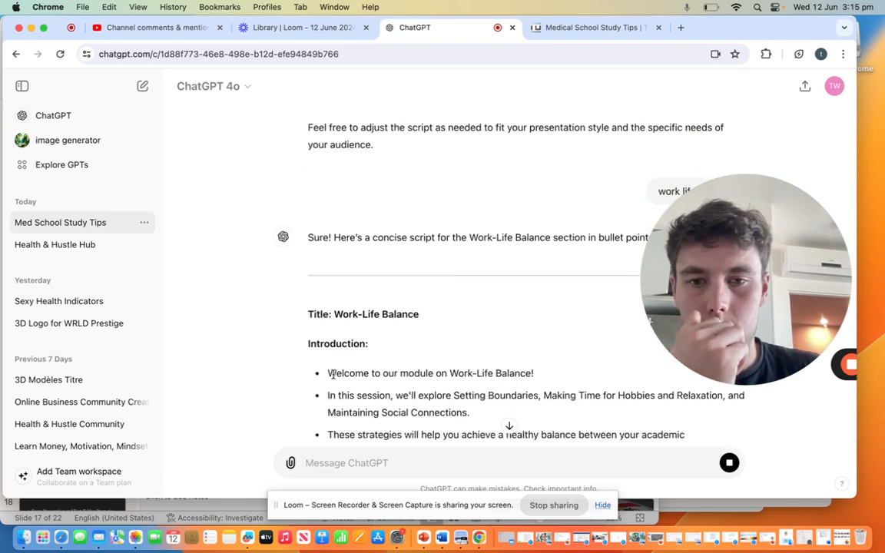
Step: Copy the Work-Life Balance script from the welcome line through the closing thank-you into that slide's speaker notes in PowerPoint
left_click_drag(330, 373, 563, 472)
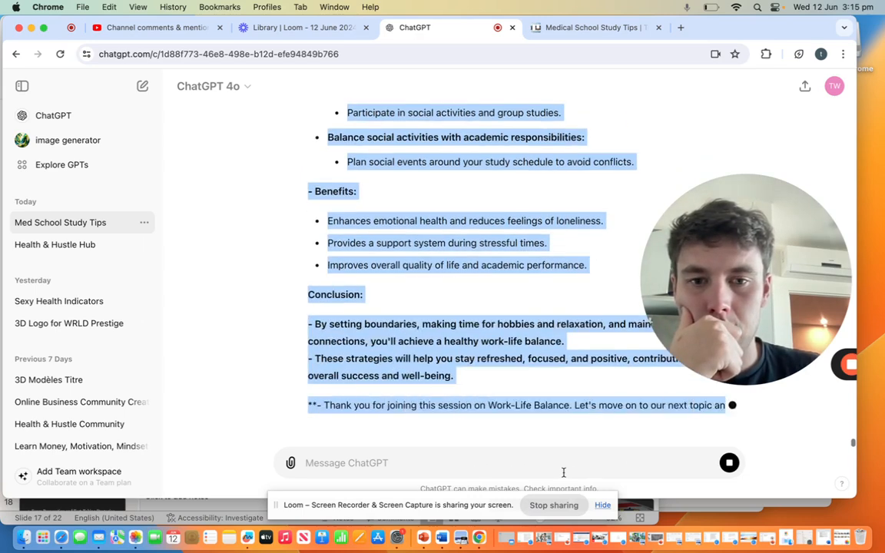
left_click_drag(563, 473, 513, 292)
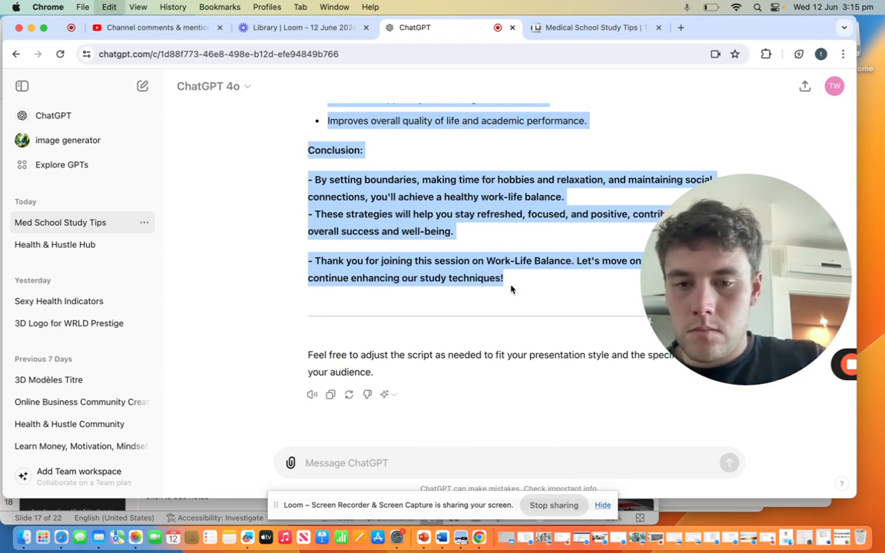
left_click(218, 516)
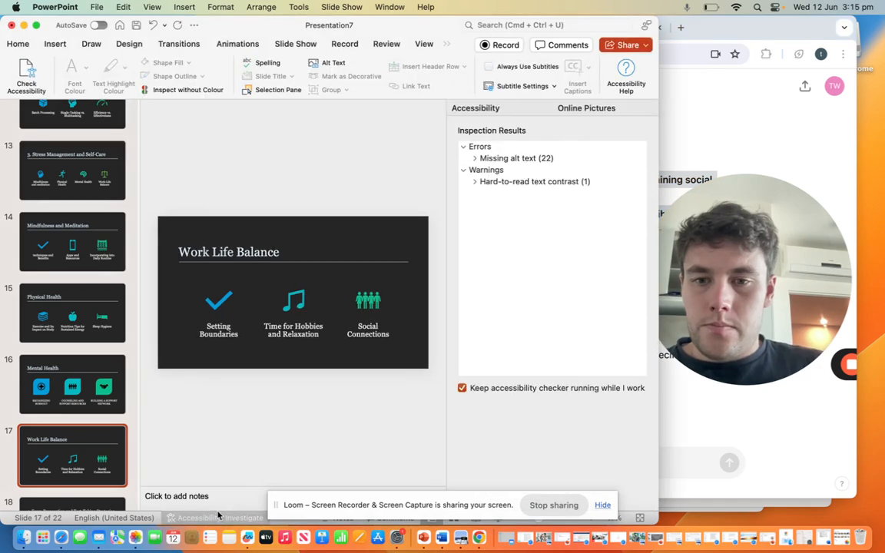
left_click(191, 495)
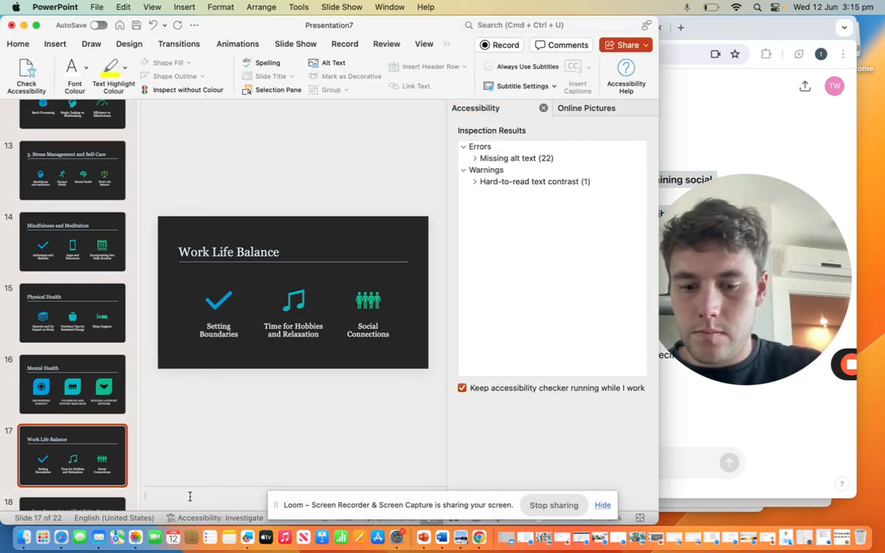
key("super+v")
Step: Go to the Creating an Effective Study Schedule slide, then switch to ChatGPT and request the script for creating an effective study schedule
scroll(206, 416, "down", 2)
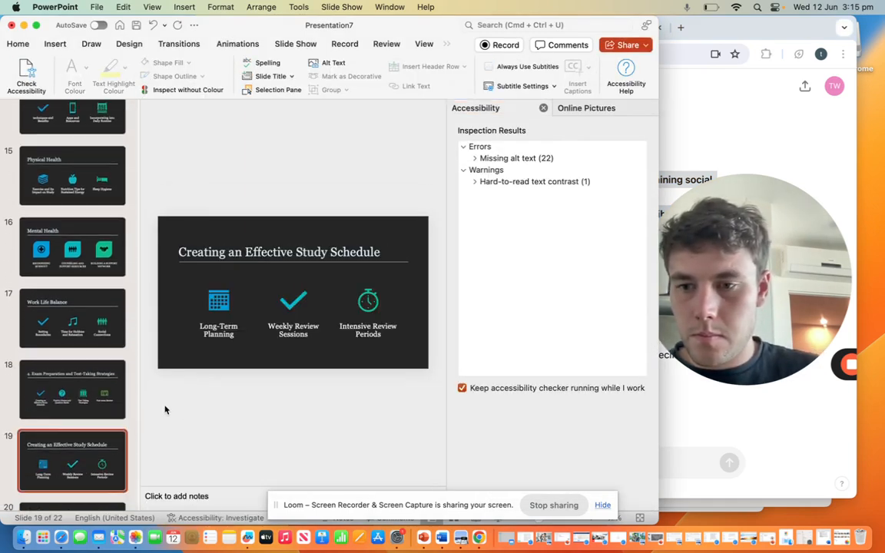
left_click(90, 388)
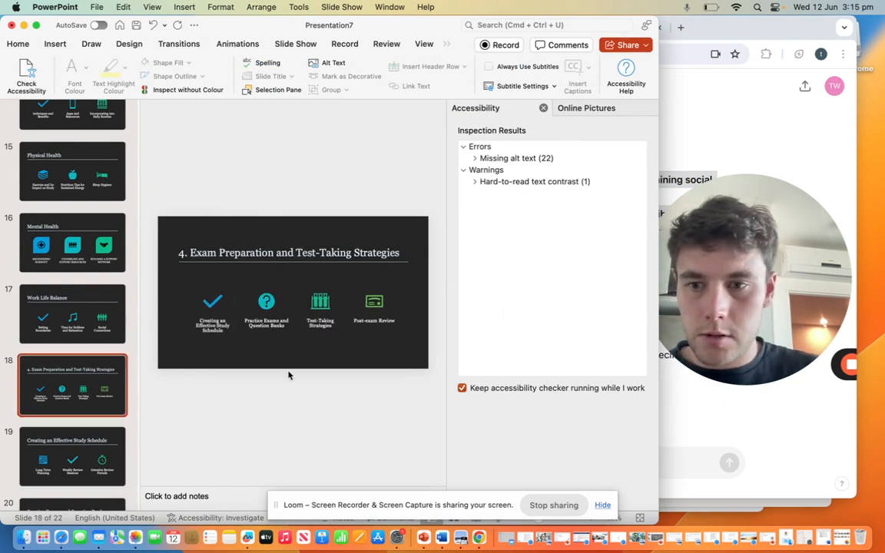
left_click(64, 450)
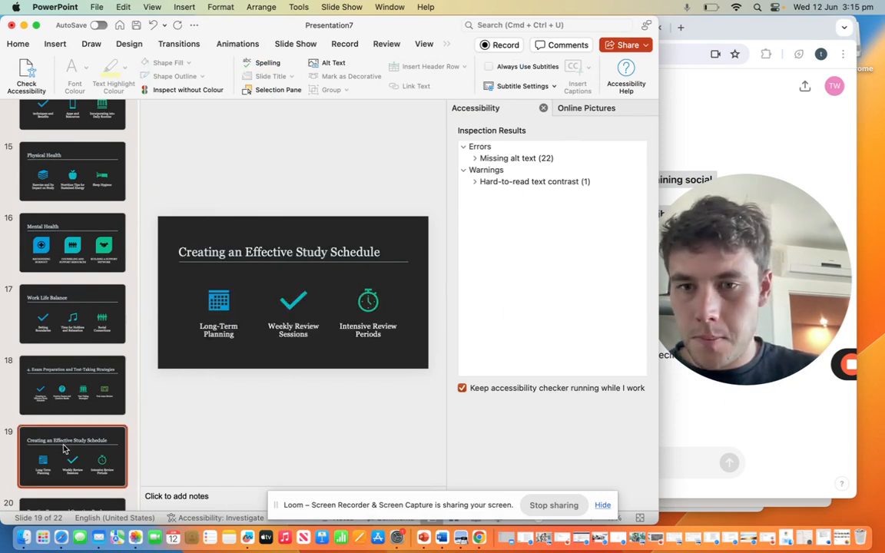
left_click(740, 413)
left_click(526, 458)
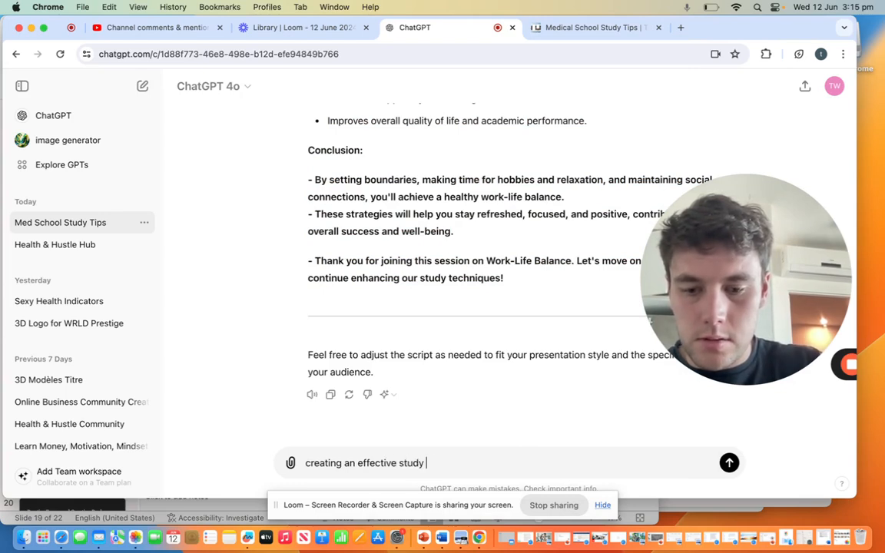
type("creating an effective study schedule")
key("Return")
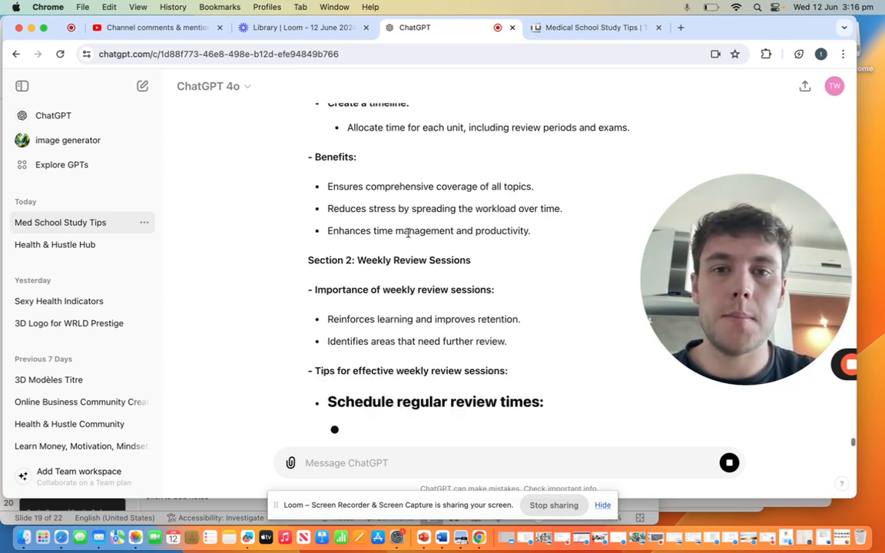
Step: Copy the study schedule script from the introduction through the closing thank-you into the Creating an Effective Study Schedule slide's speaker notes in PowerPoint
scroll(409, 237, "up", 5)
scroll(410, 237, "up", 6)
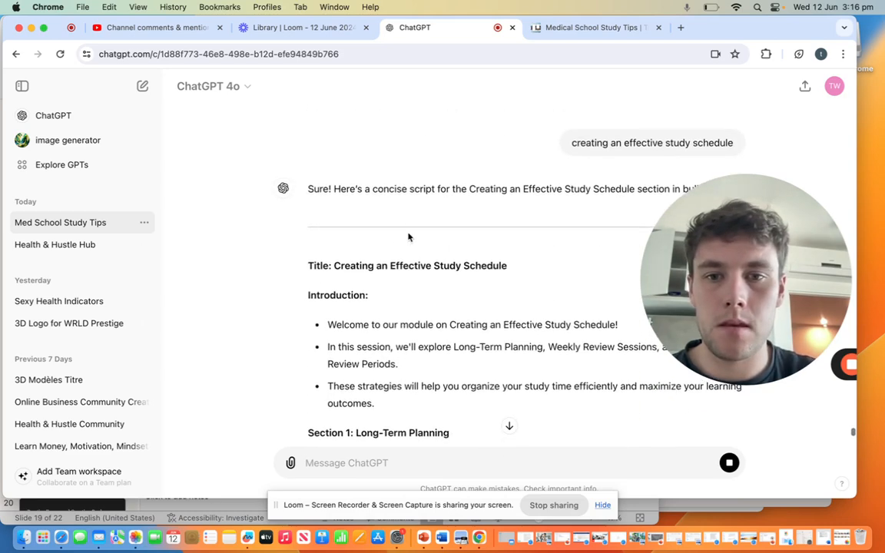
left_click_drag(305, 295, 520, 348)
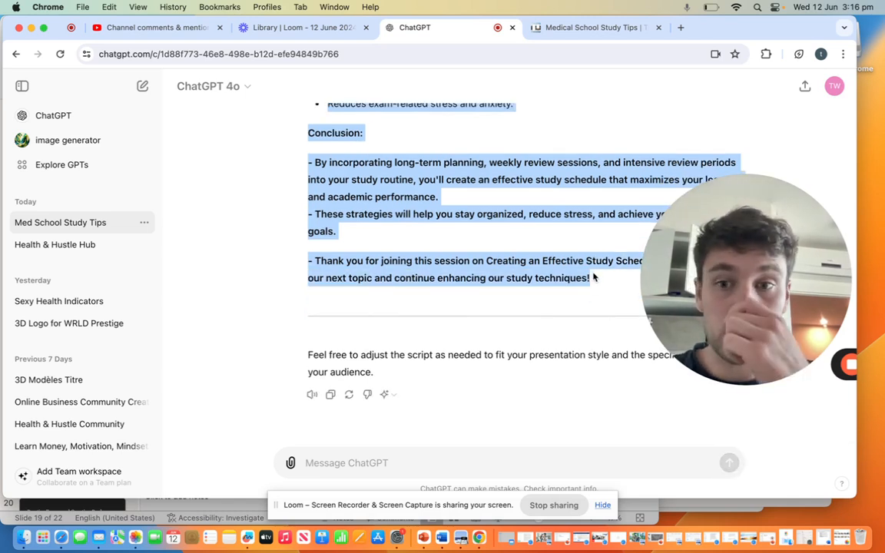
left_click(171, 504)
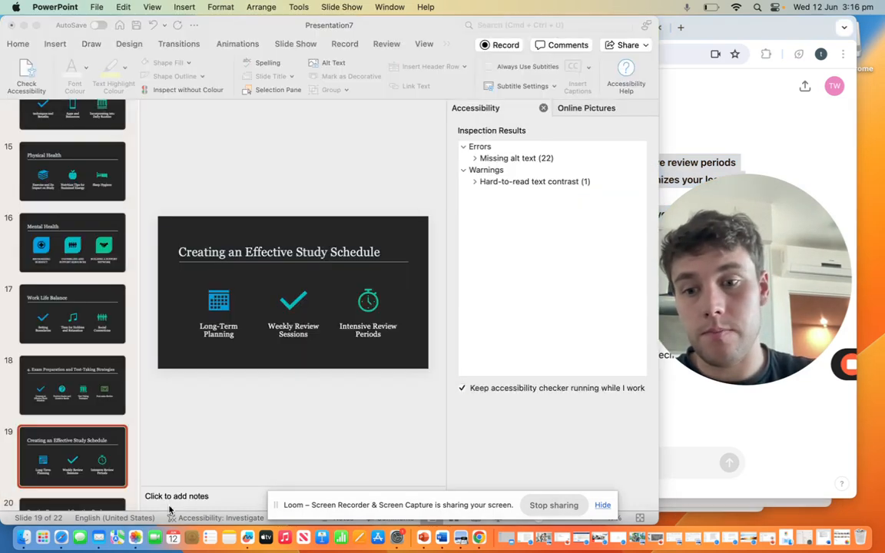
left_click(172, 490)
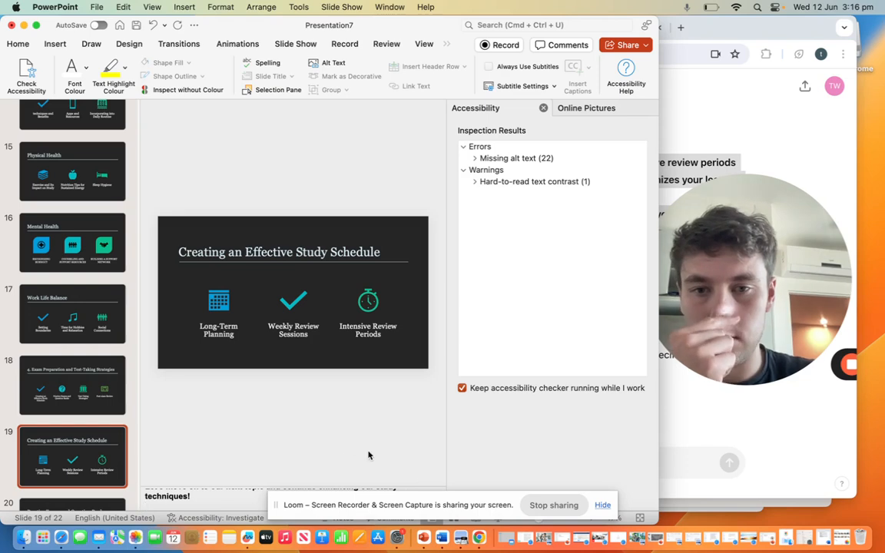
Step: Go to the Practice Exams and Question Banks slide, then switch to ChatGPT and request the script for "practise exams and question banks"
scroll(346, 443, "down", 2)
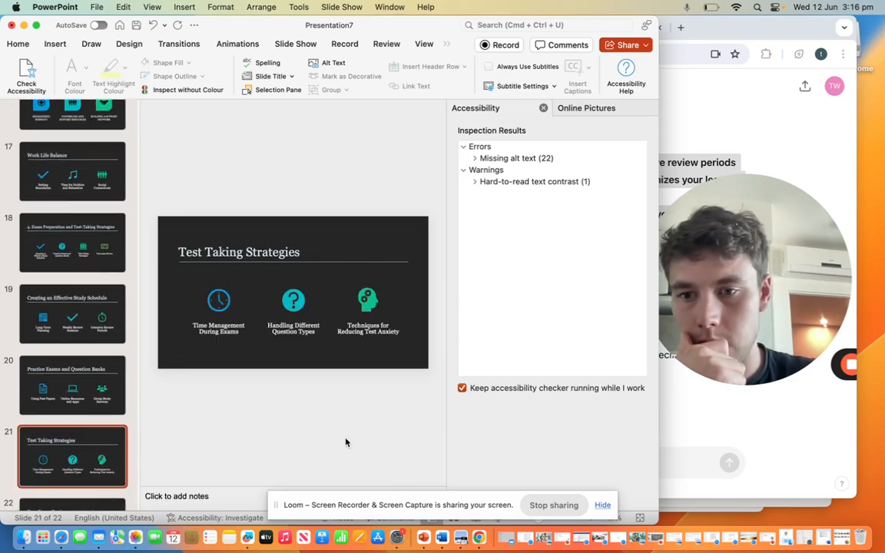
left_click(87, 310)
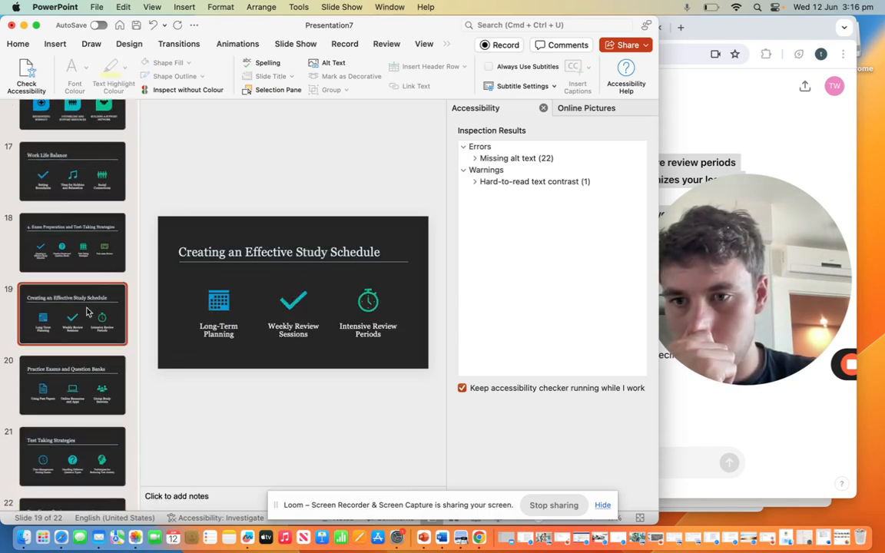
left_click(76, 377)
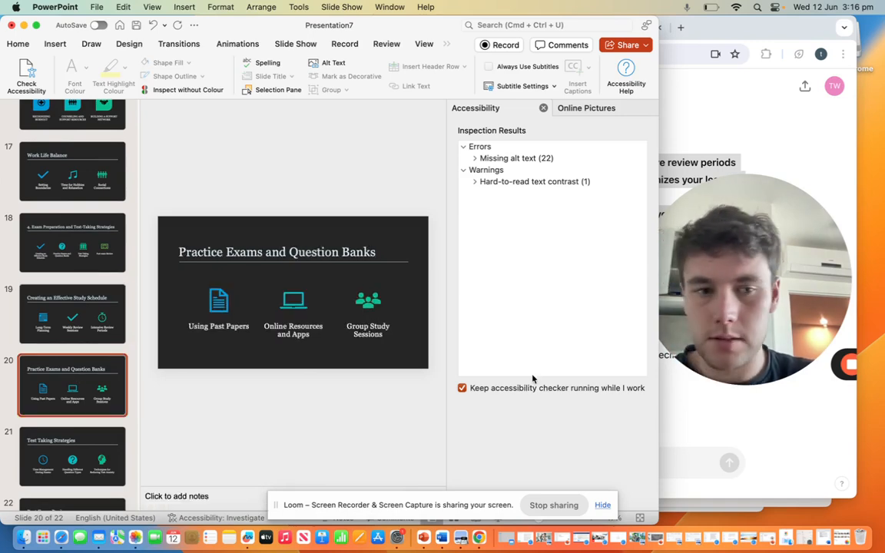
left_click(739, 426)
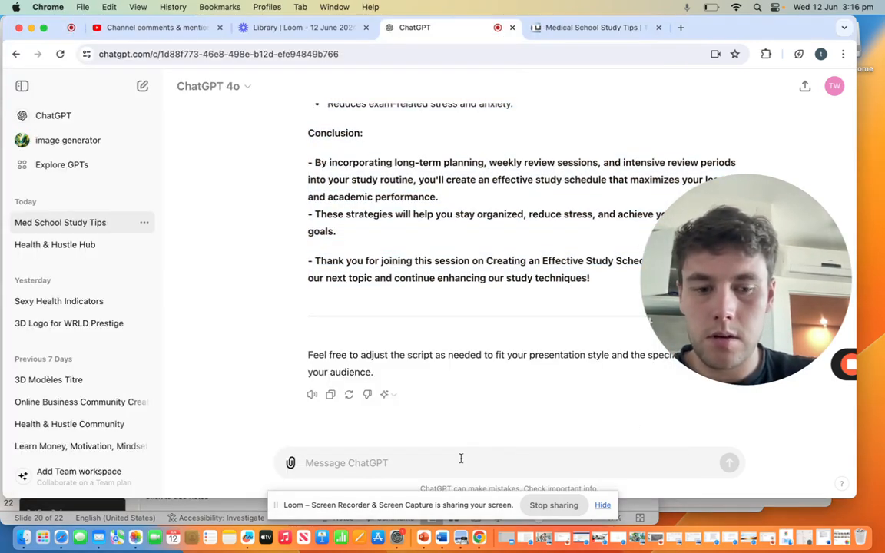
type("practise exams and question bank")
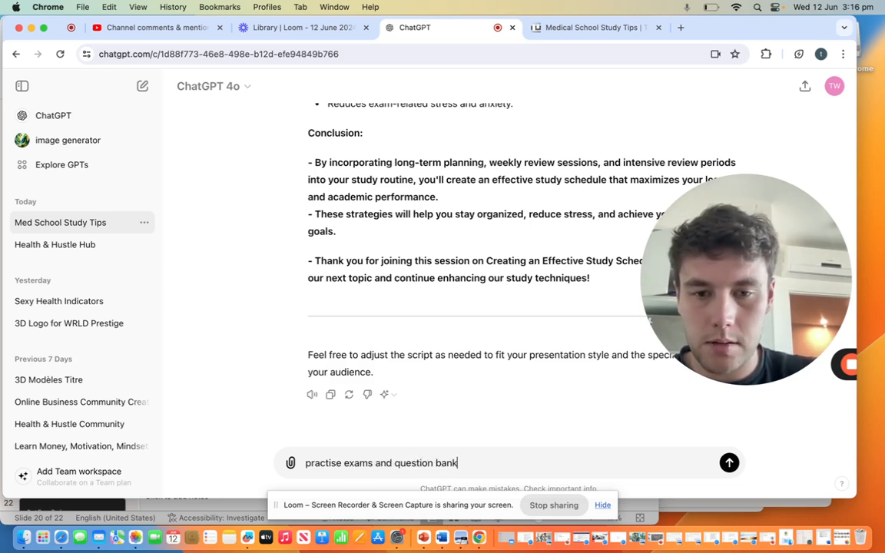
key("Return")
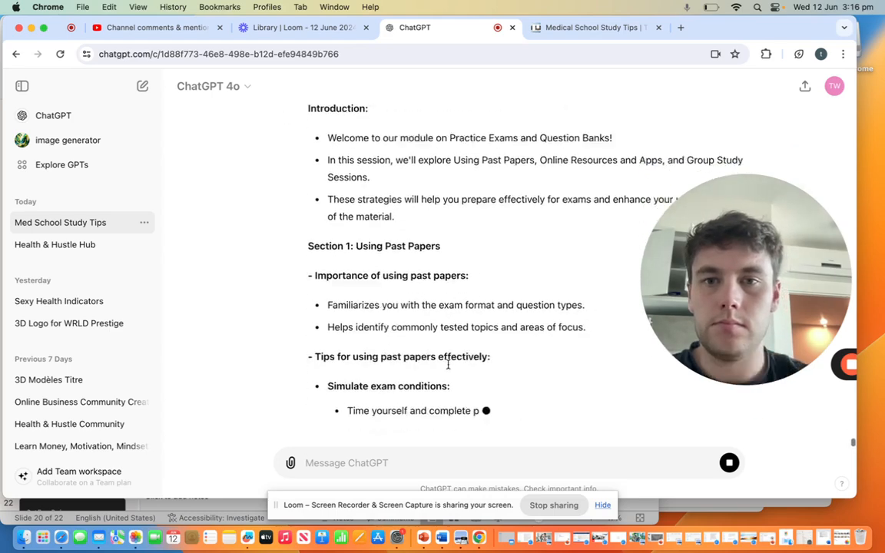
Step: Copy the Practice Exams and Question Banks script from the introduction into the closing thank-you to that slide's speaker notes in PowerPoint
scroll(418, 240, "up", 5)
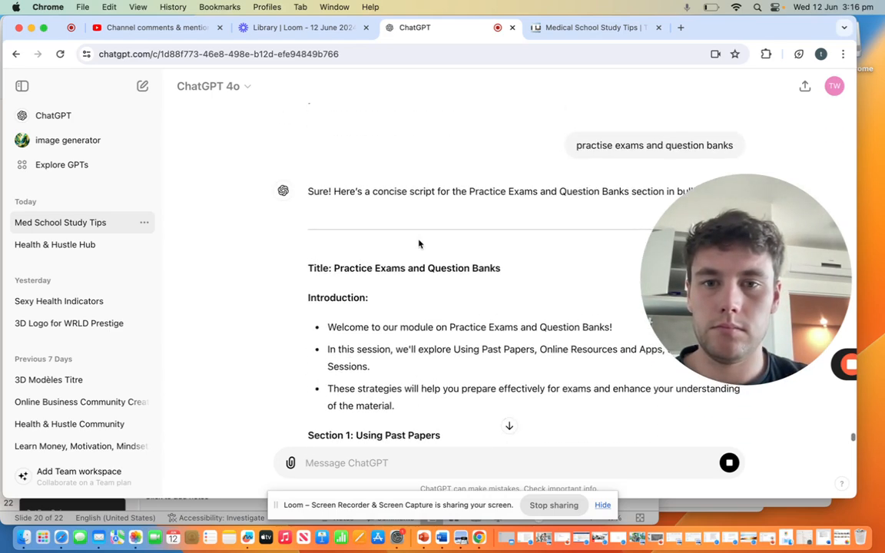
left_click_drag(304, 298, 506, 274)
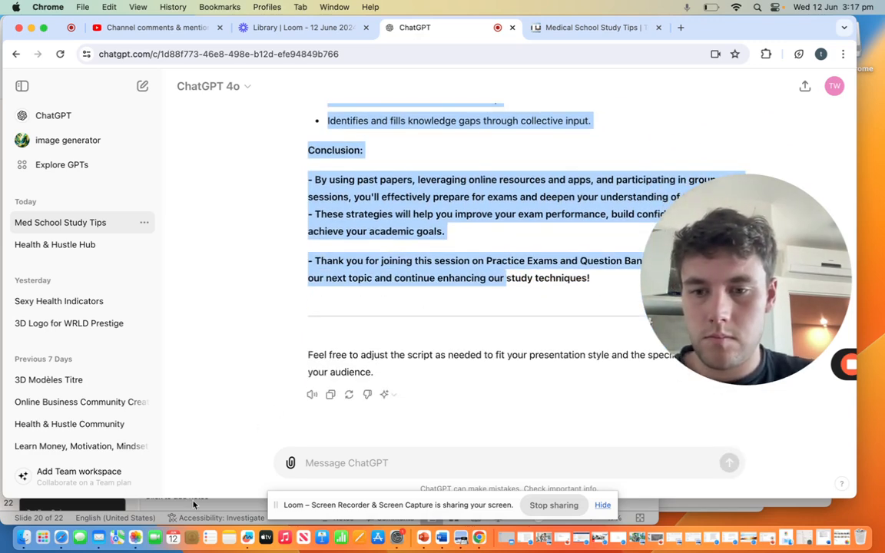
left_click(193, 504)
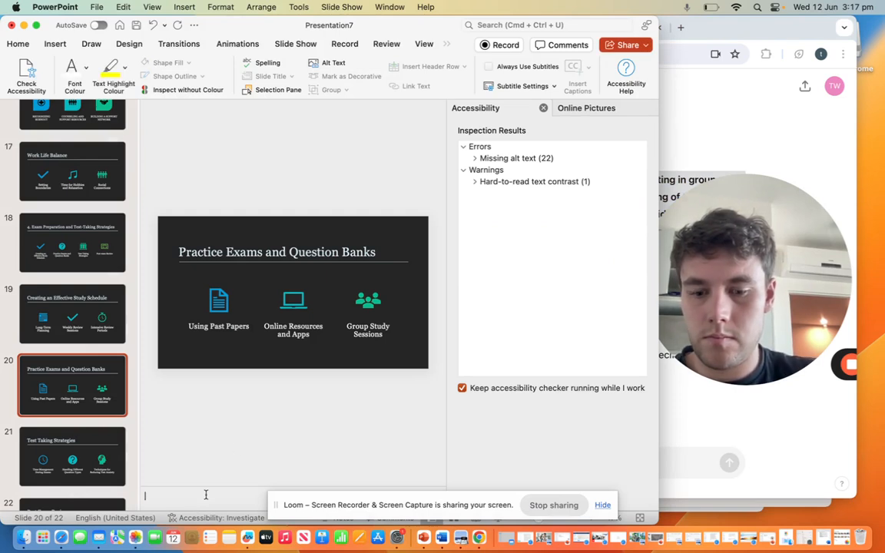
key("super+v")
Step: Go to the Test Taking Strategies slide, then switch to ChatGPT and request the script for test taking strategies
key("Page_Down")
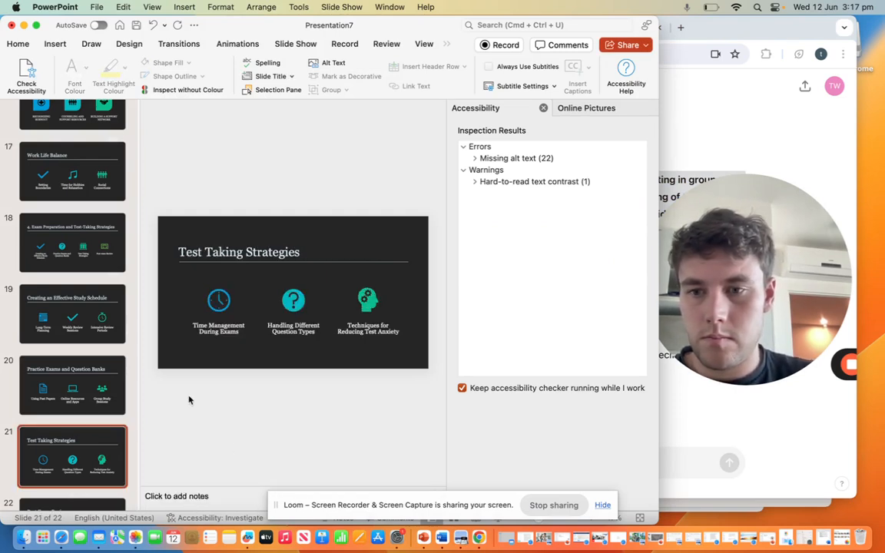
left_click(43, 388)
left_click(69, 454)
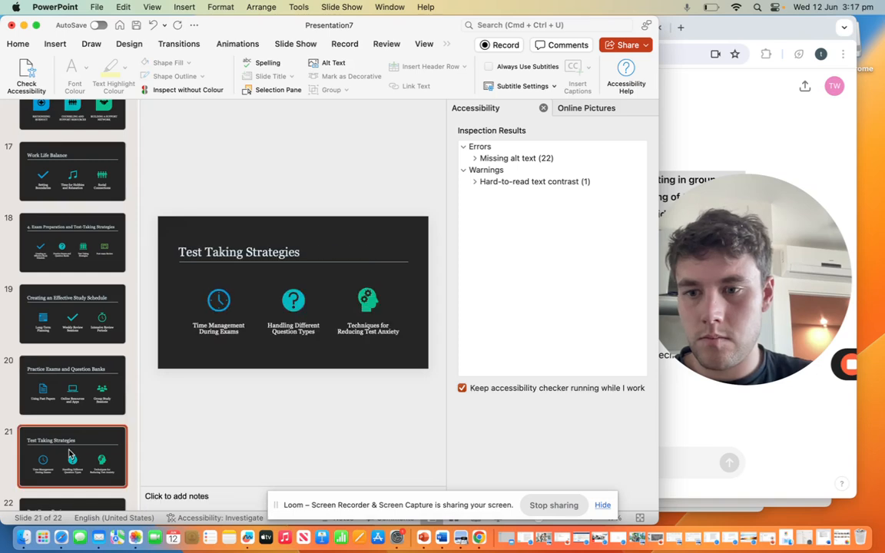
left_click(709, 419)
left_click(546, 464)
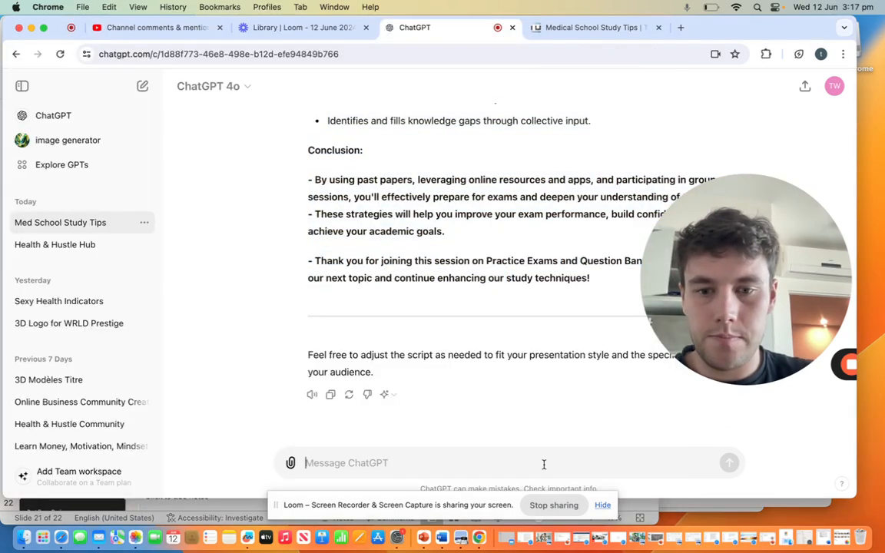
type("test taking strategies")
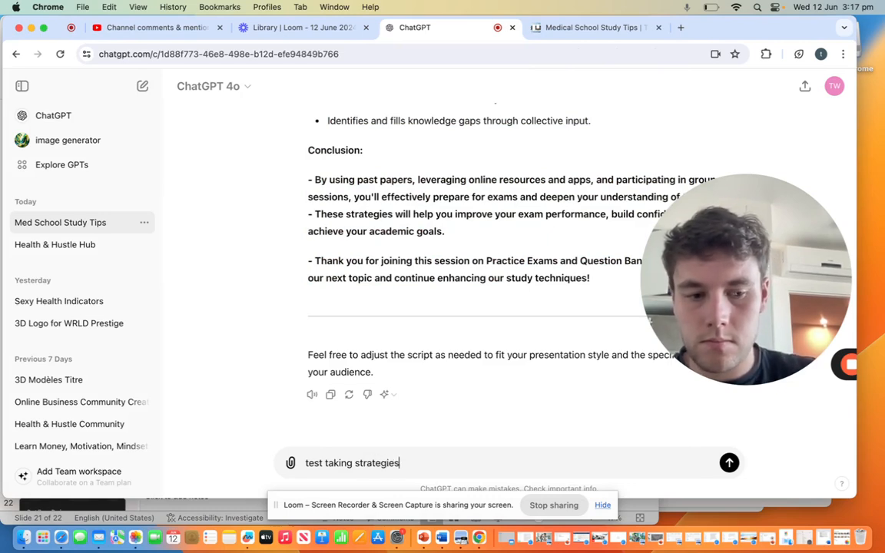
key("Return")
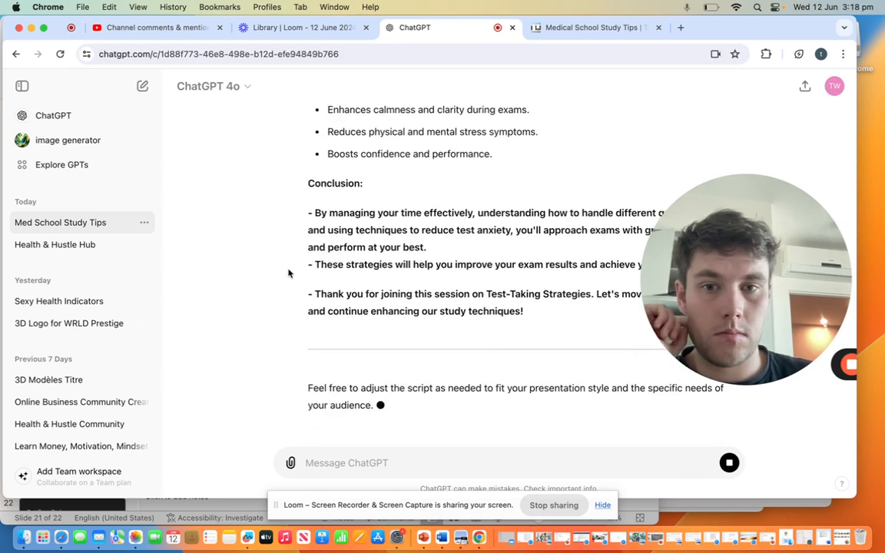
Step: Copy the Test-Taking Strategies script from its title through the closing thank-you into the Test Taking Strategies slide's speaker notes in PowerPoint
scroll(345, 307, "up", 1)
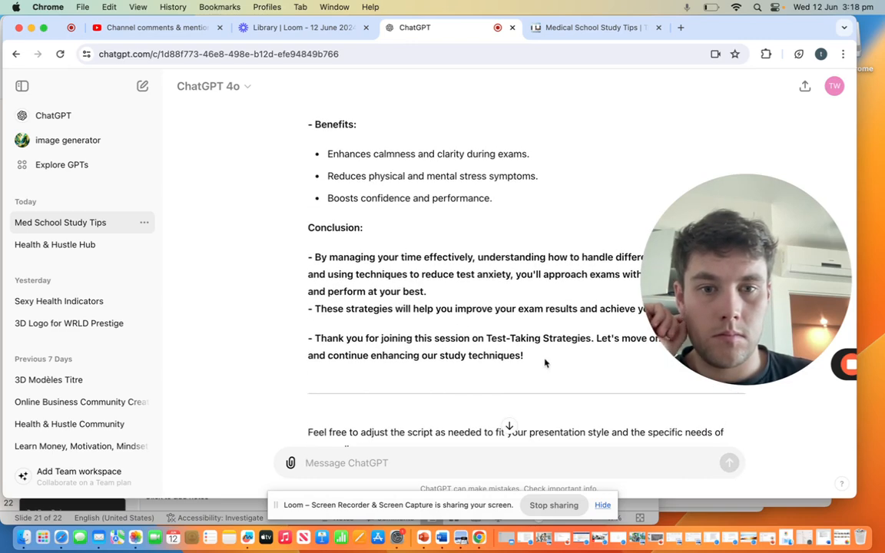
left_click_drag(544, 363, 322, 173)
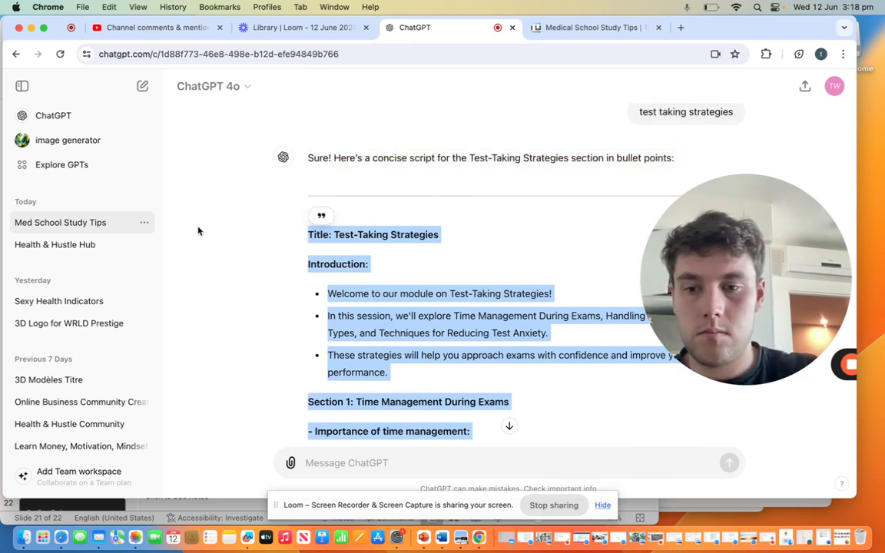
left_click(159, 506)
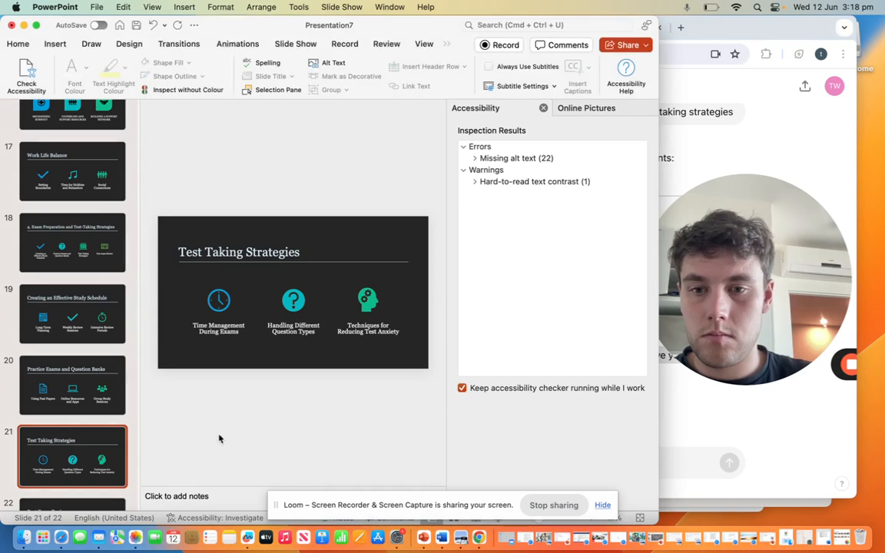
left_click(193, 497)
key("super+v")
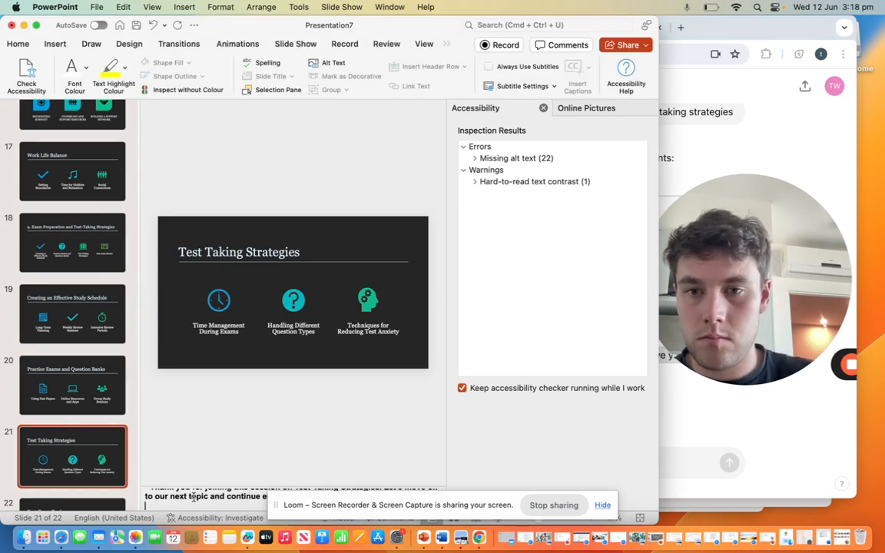
Step: Go to the Post Exam Review slide, then switch to ChatGPT and request the script for post exam review
left_click(73, 503)
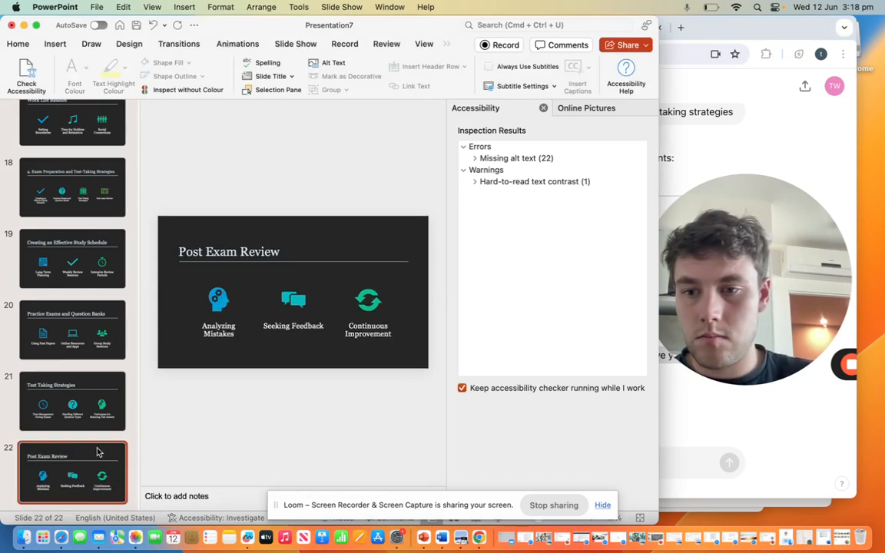
left_click(735, 387)
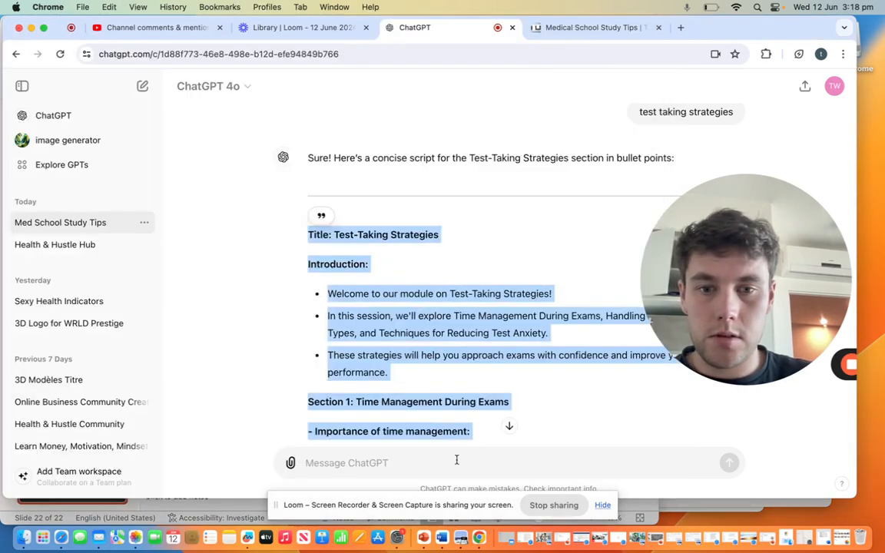
left_click(453, 463)
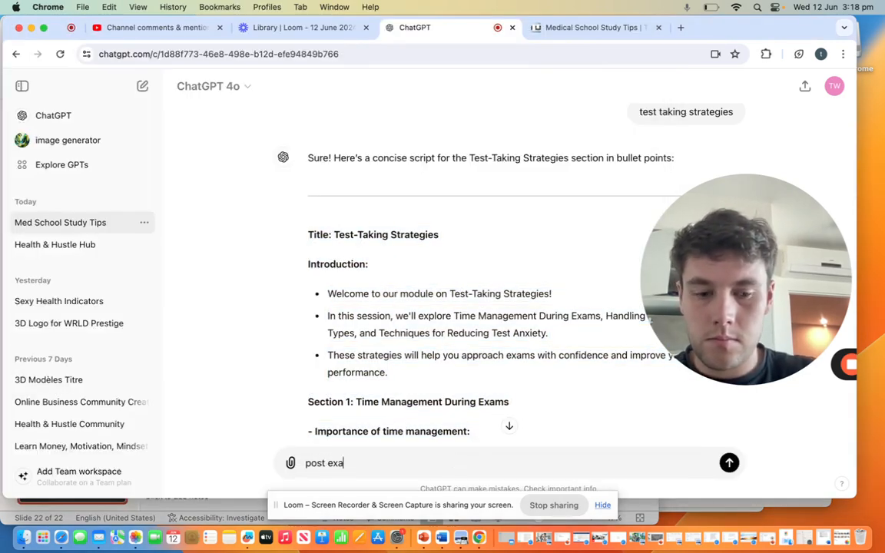
key("Return")
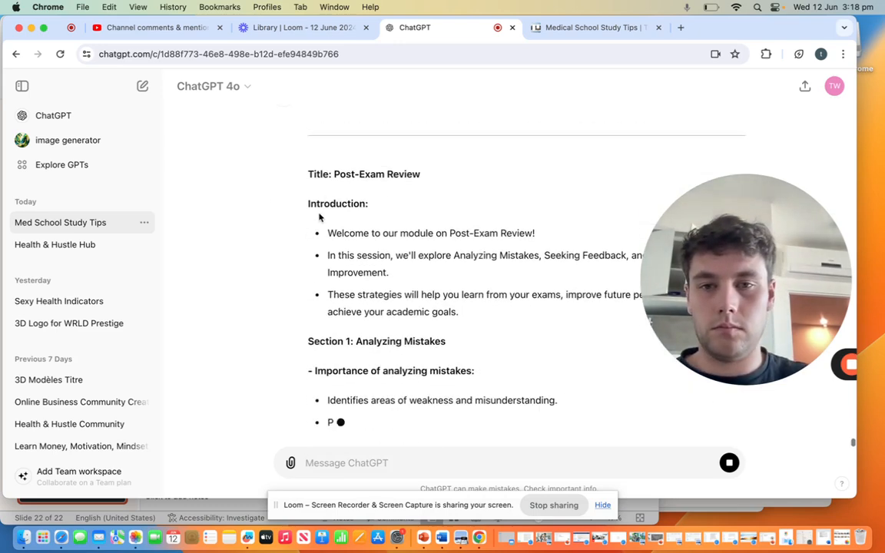
Step: Copy the Post-Exam Review script through the closing thank-you into the Post Exam Review slide's speaker notes in PowerPoint
left_click_drag(311, 148, 505, 324)
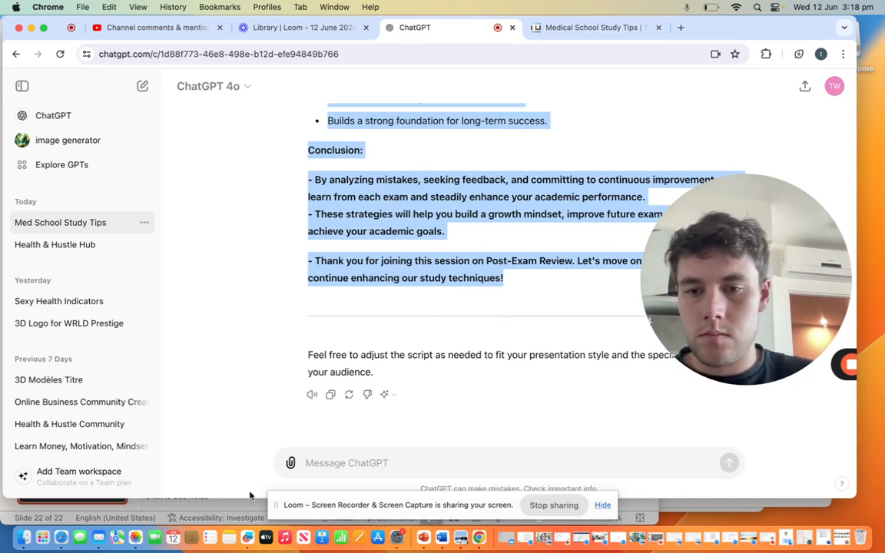
left_click(224, 519)
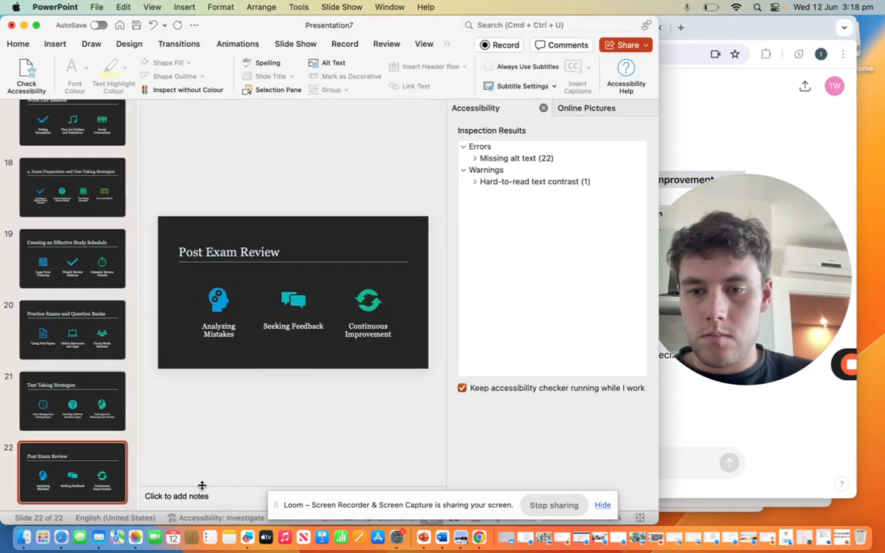
key("super+v")
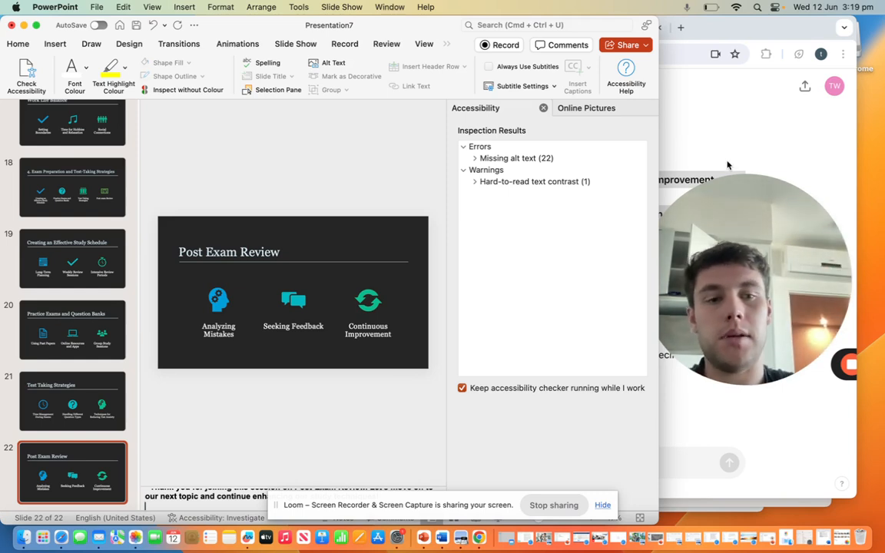
Step: Review the Medical School Study Tips board in Trello, then switch to PowerPoint and look over the slides for modules 3 and 4
left_click(755, 401)
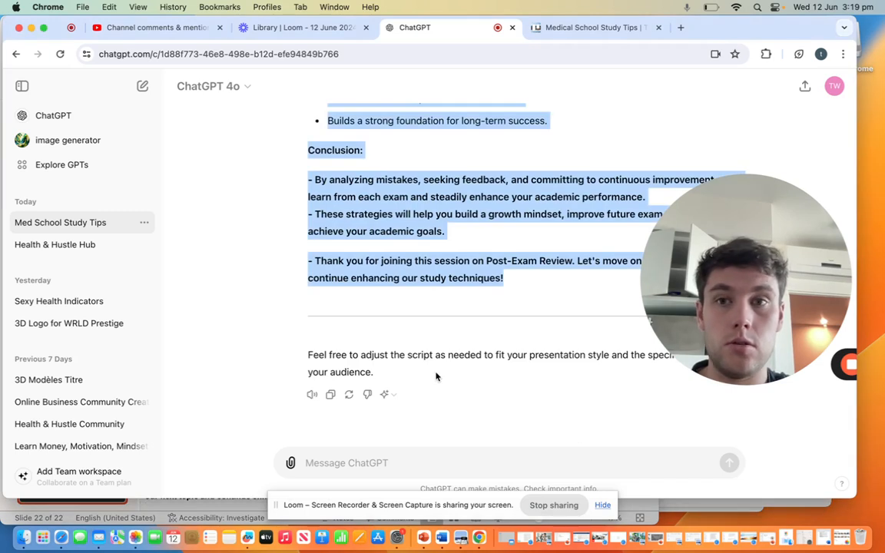
left_click(572, 32)
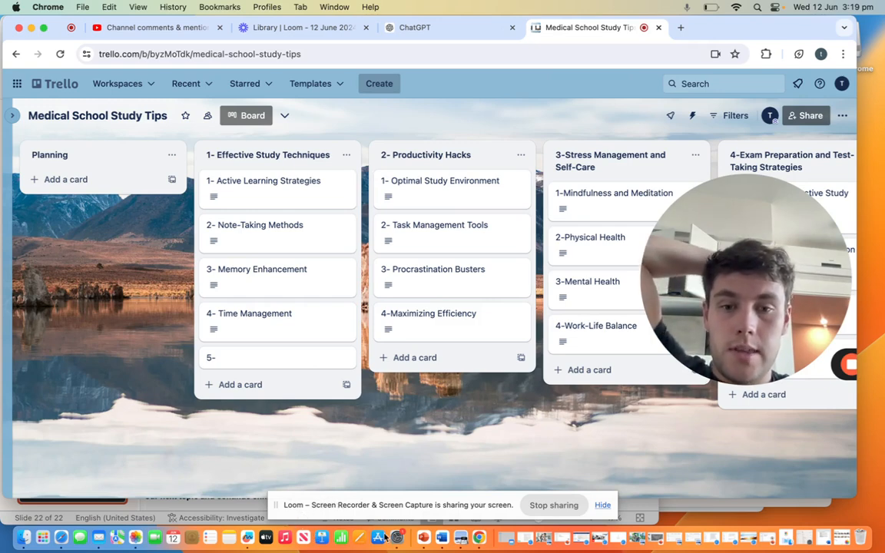
left_click(425, 538)
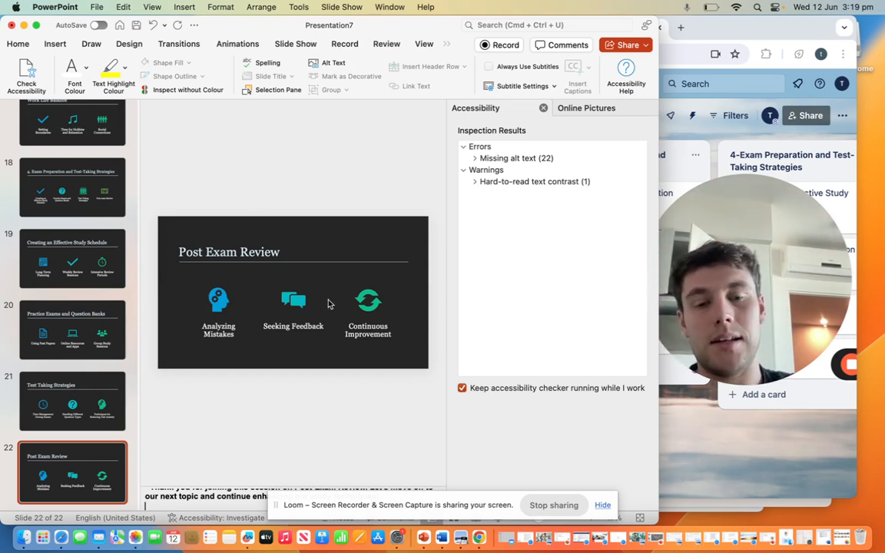
scroll(119, 164, "up", 1)
scroll(120, 164, "up", 6)
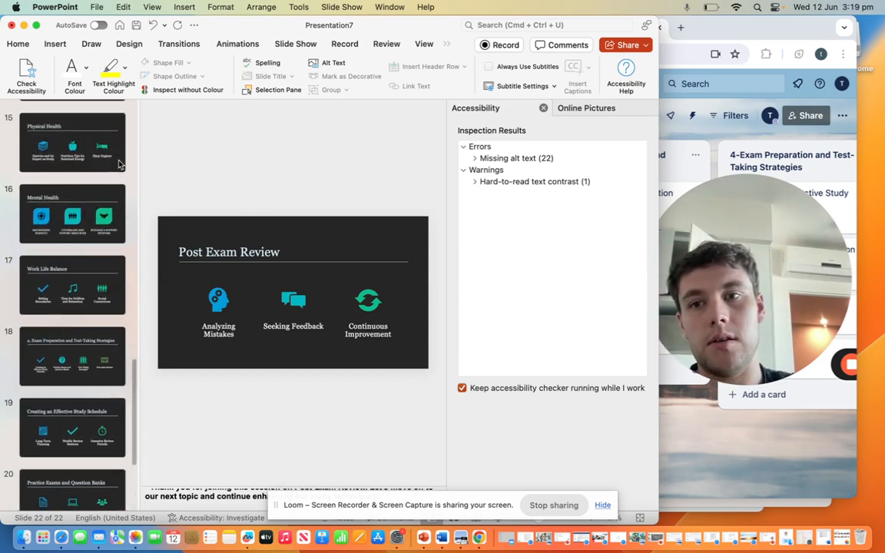
scroll(119, 163, "down", 5)
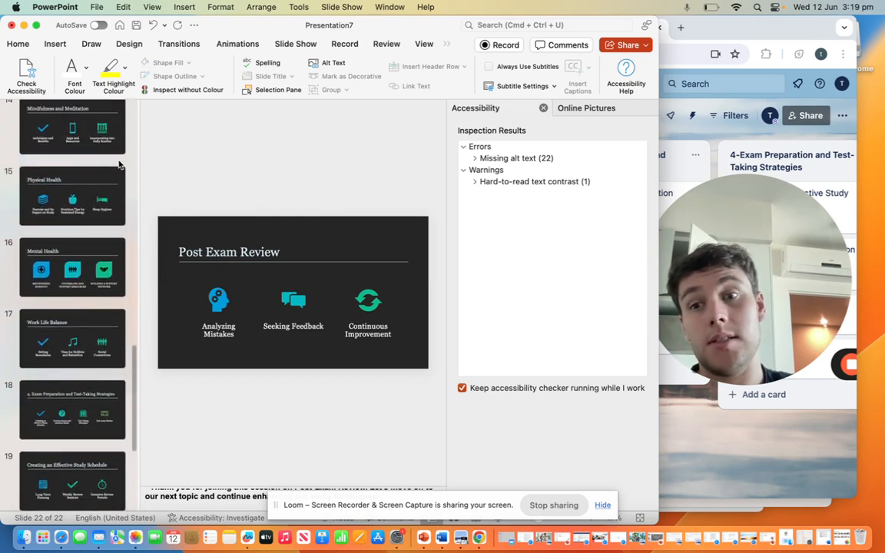
scroll(120, 164, "down", 3)
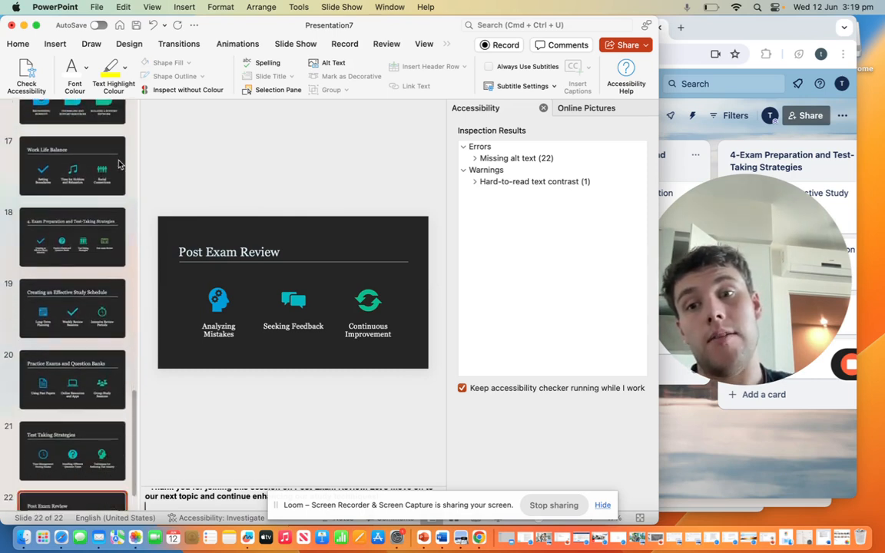
Step: Switch to the Trello board, open the Active Learning Strategies card and close it again
left_click(713, 426)
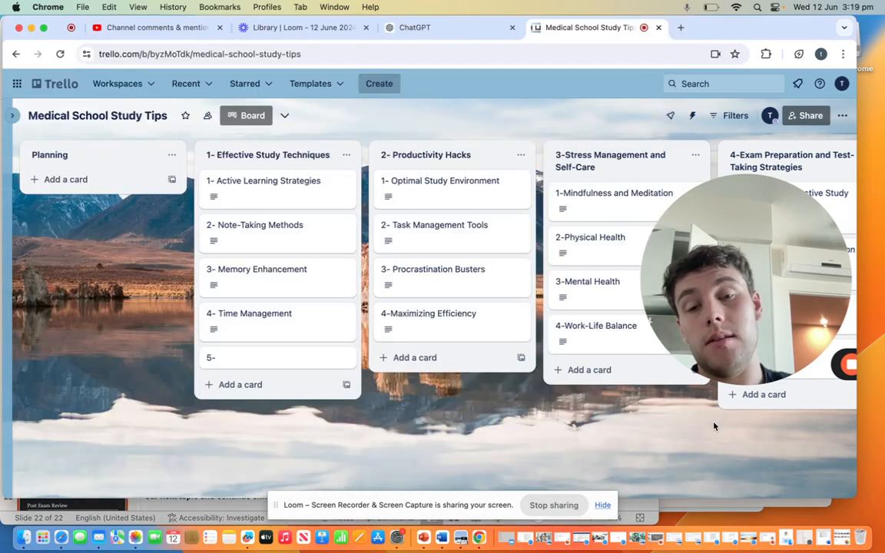
left_click(284, 198)
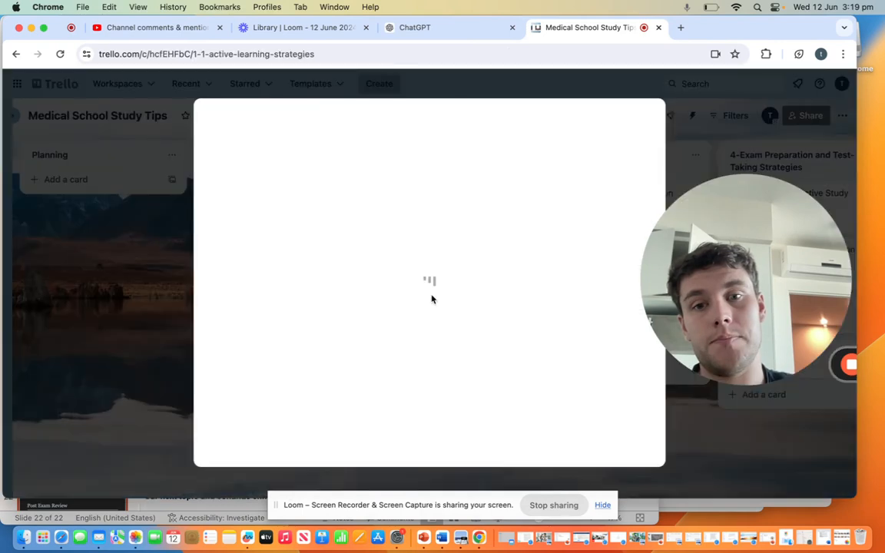
left_click(146, 306)
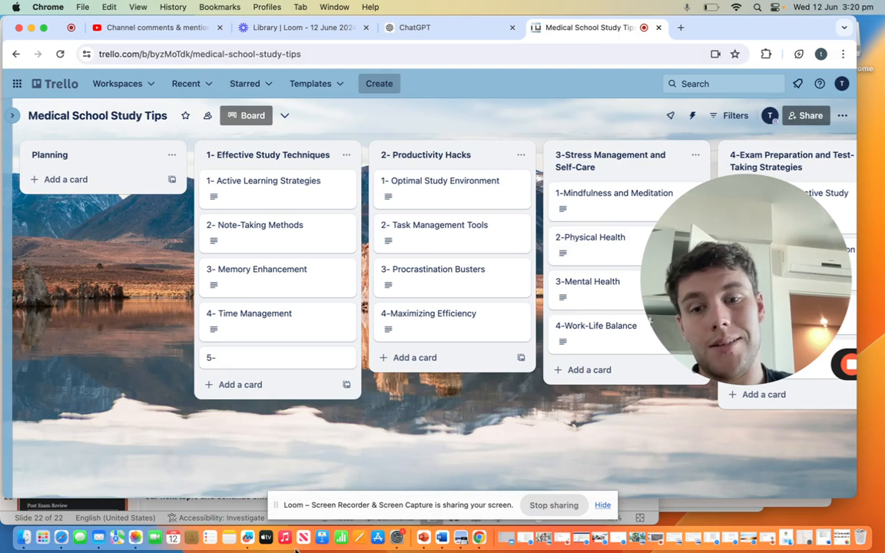
Step: Switch to PowerPoint, play the slide show from the start and advance to the How to Study Effectively slide
left_click(425, 539)
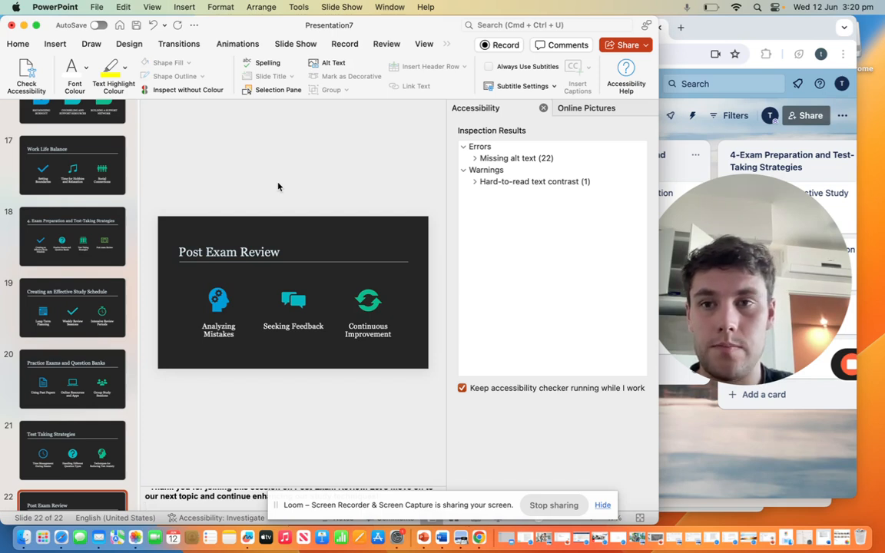
left_click(300, 47)
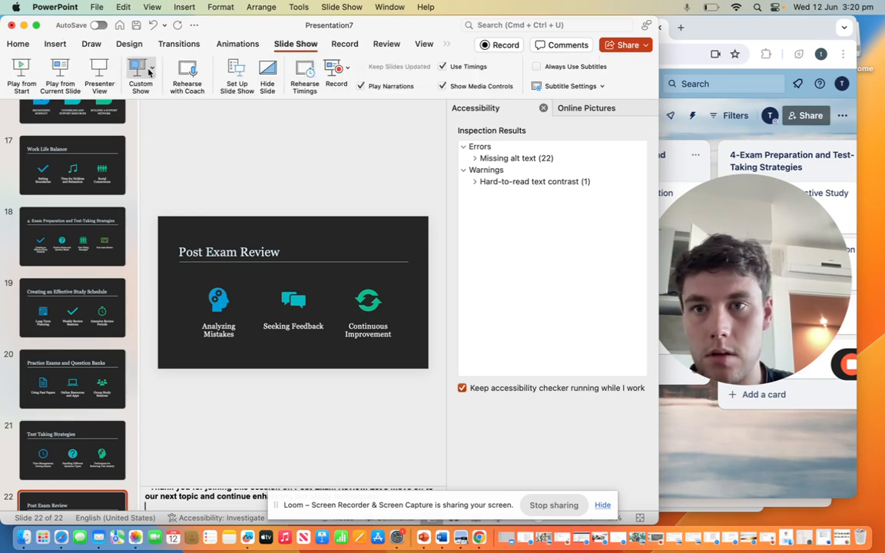
left_click(24, 71)
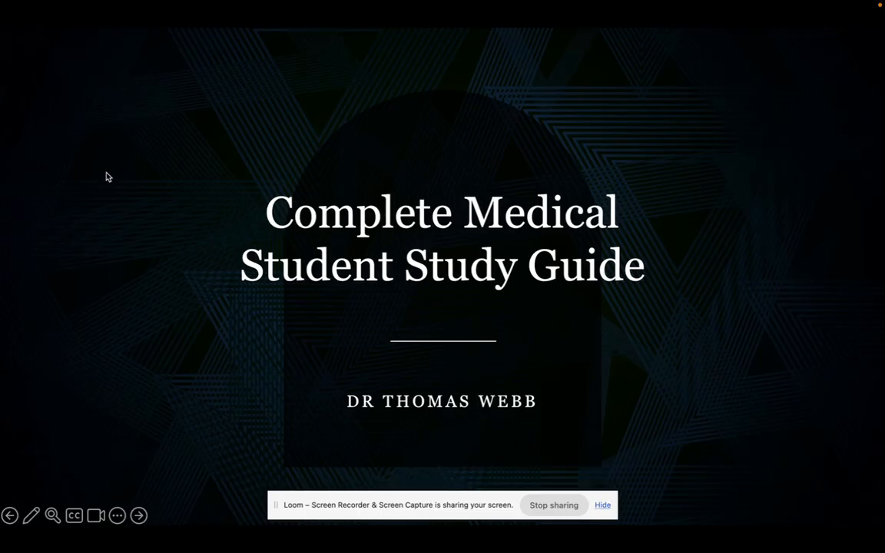
left_click(108, 177)
left_click(108, 177)
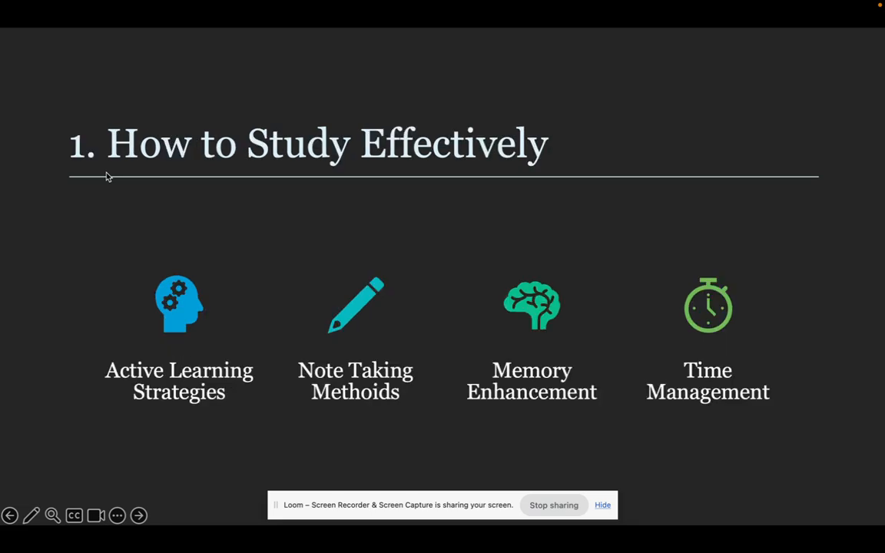